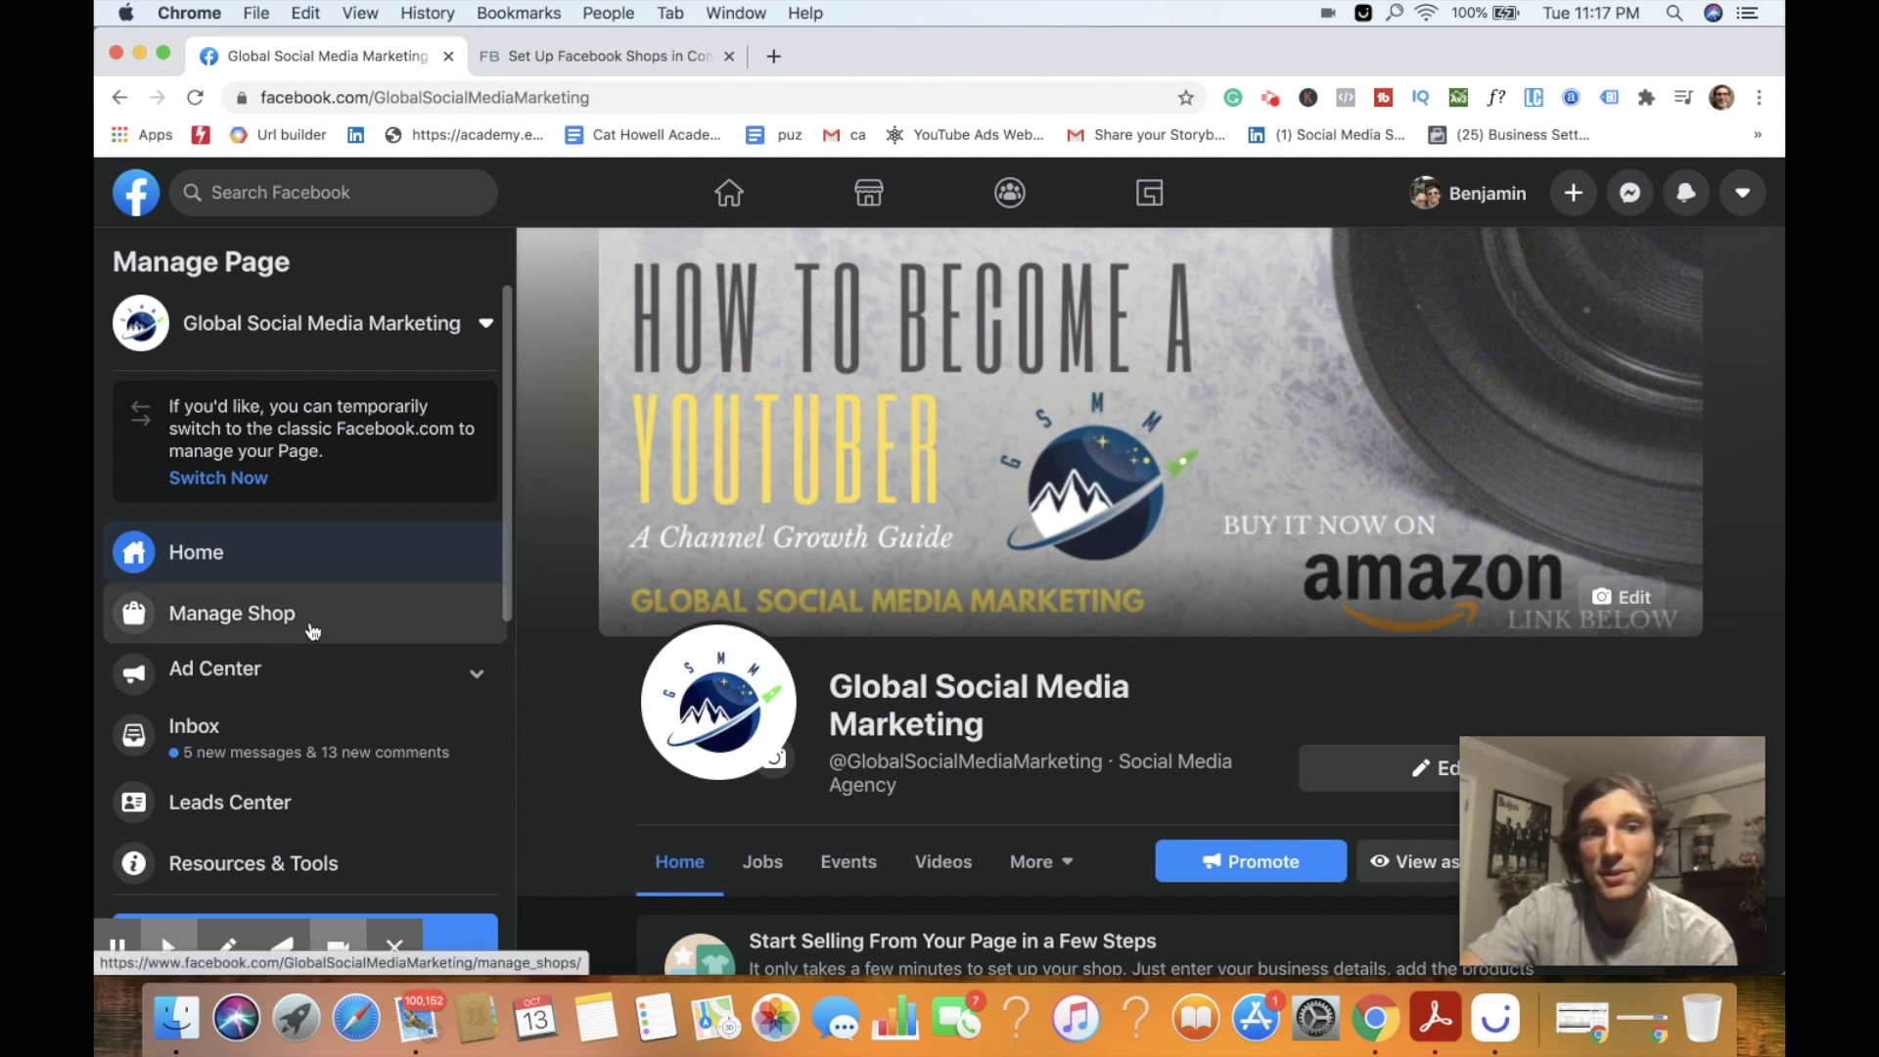
pyautogui.scroll(-5, 917, 611)
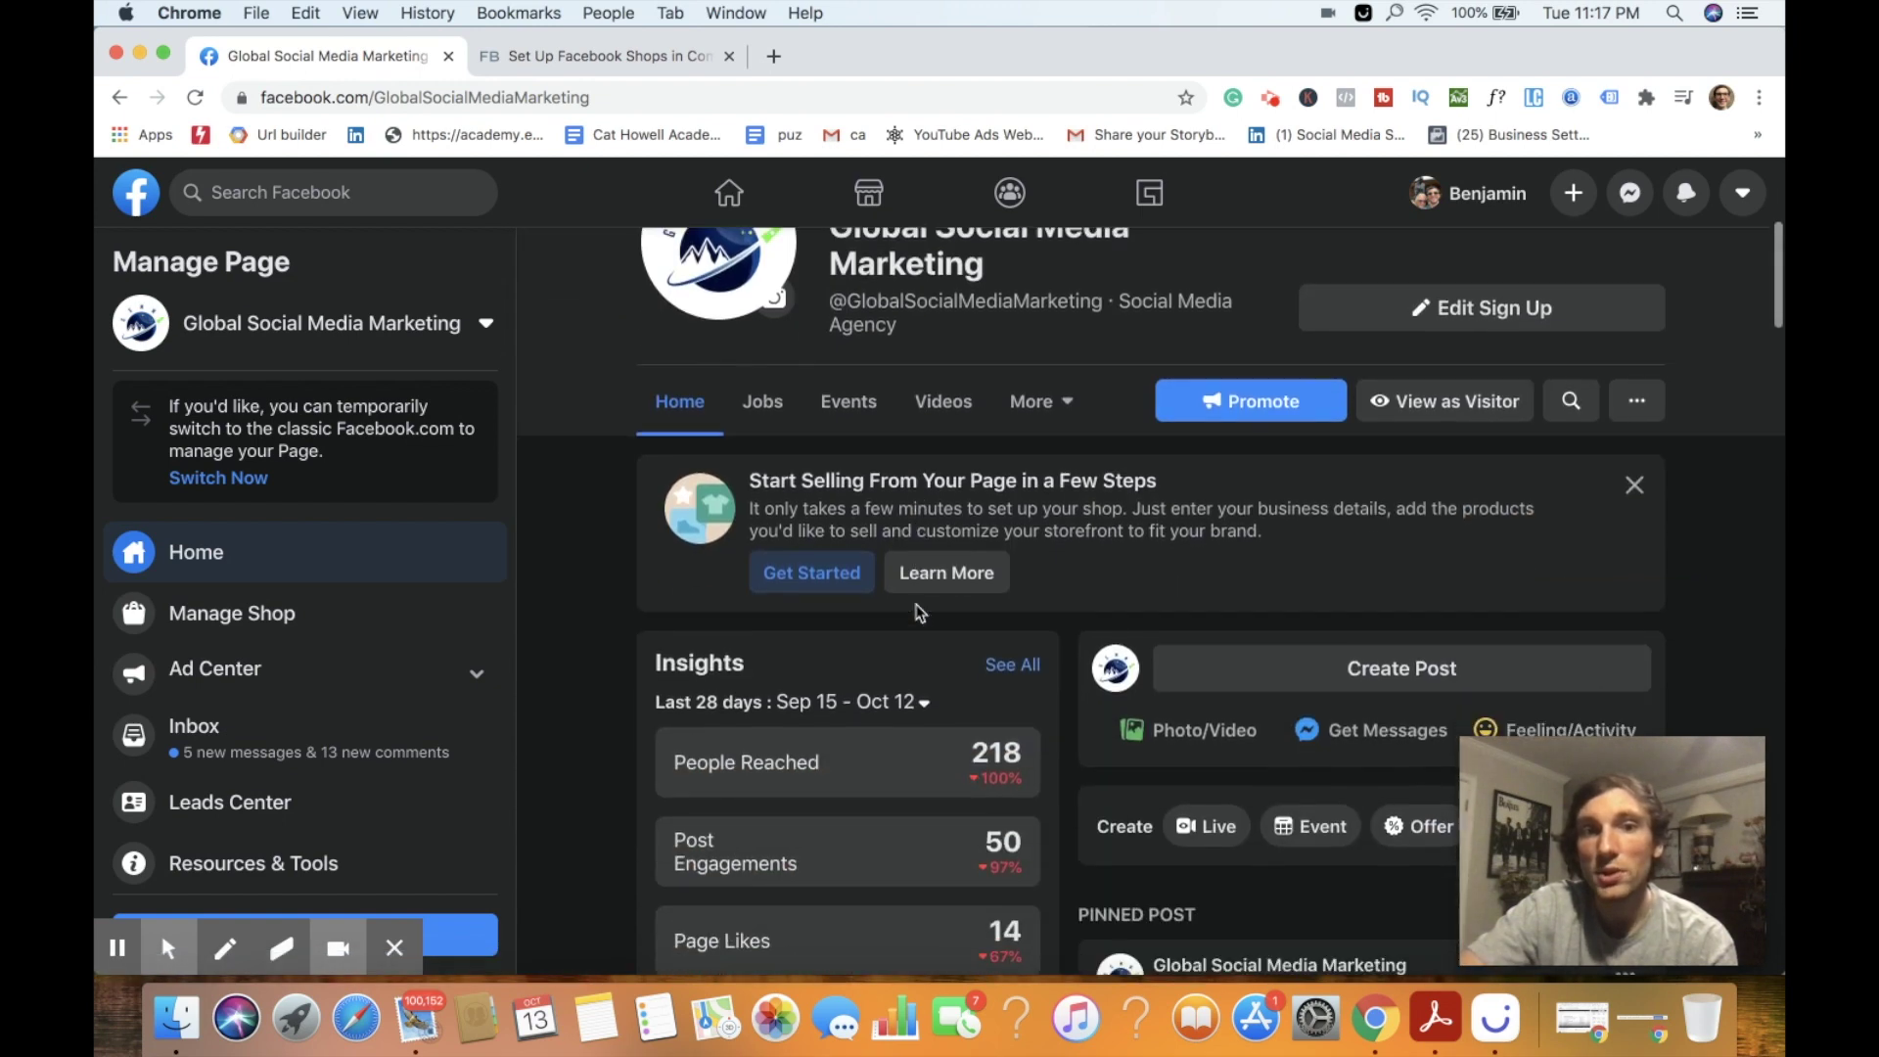
pyautogui.scroll(-1, 917, 612)
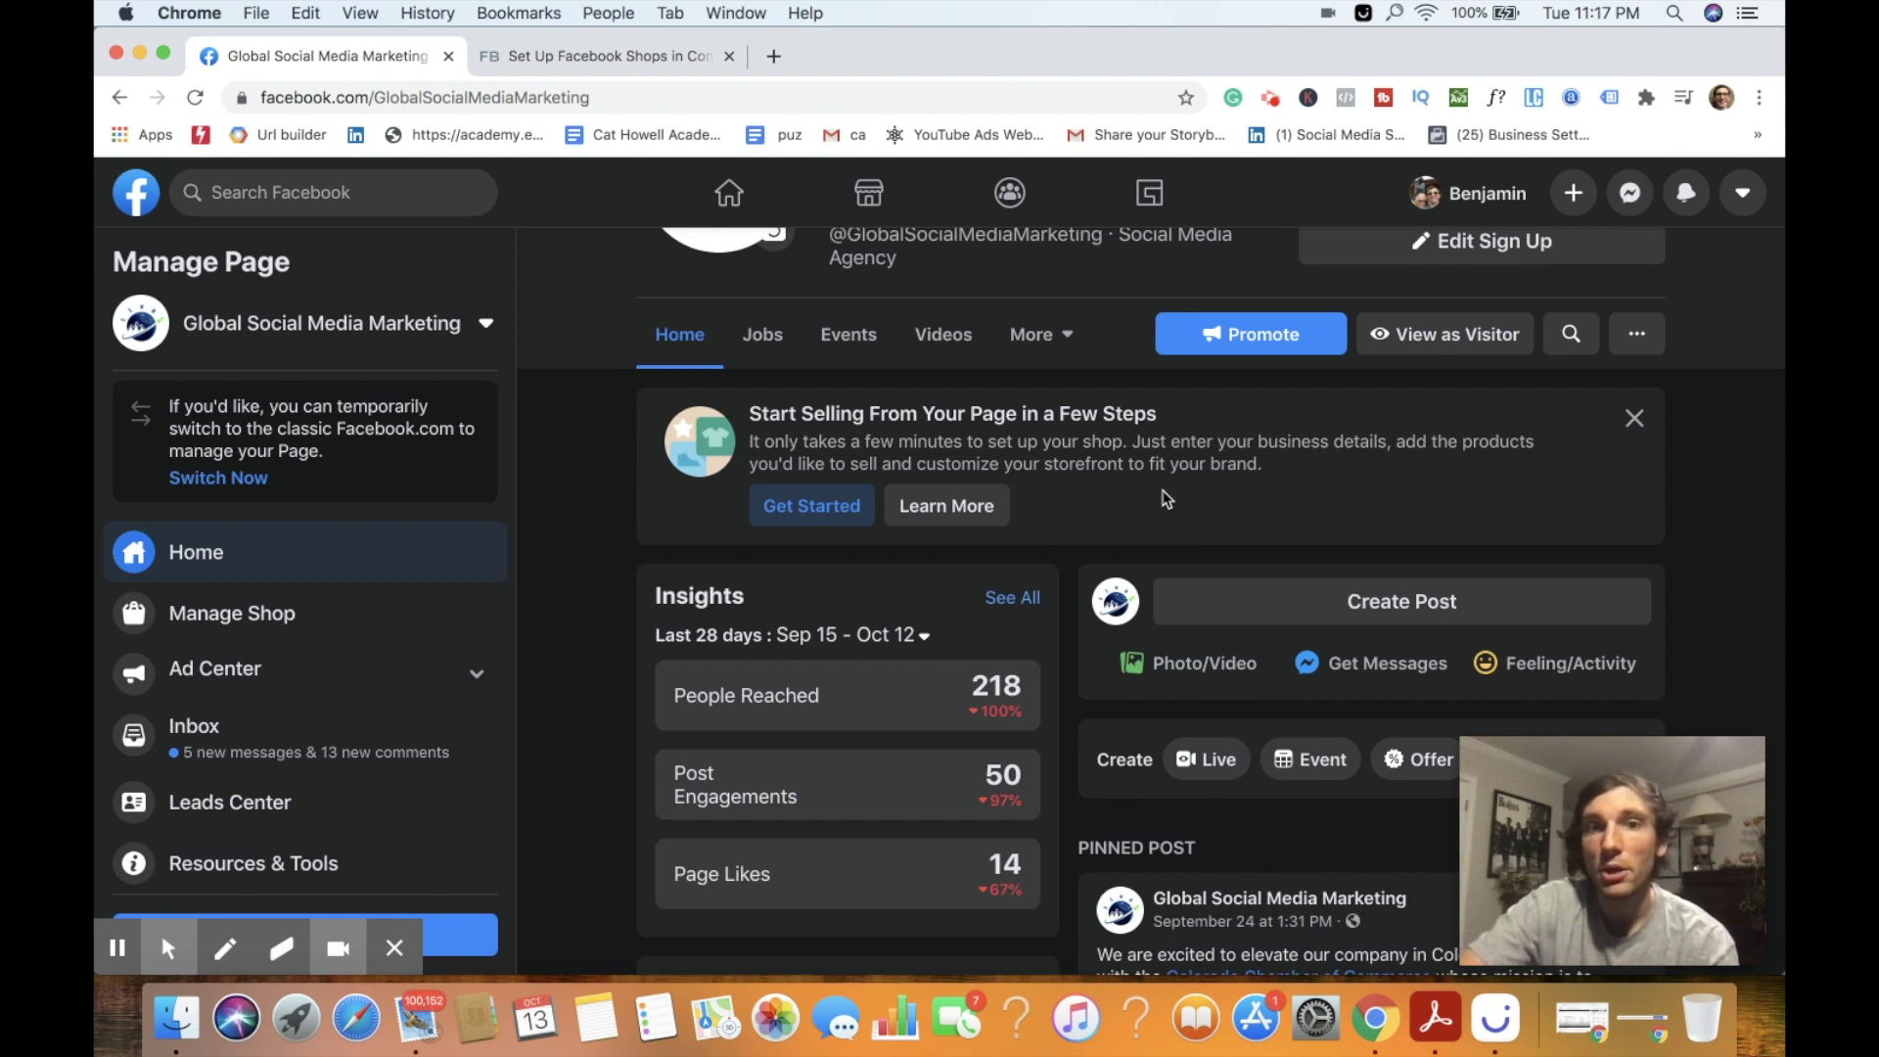
pyautogui.scroll(1, 1162, 499)
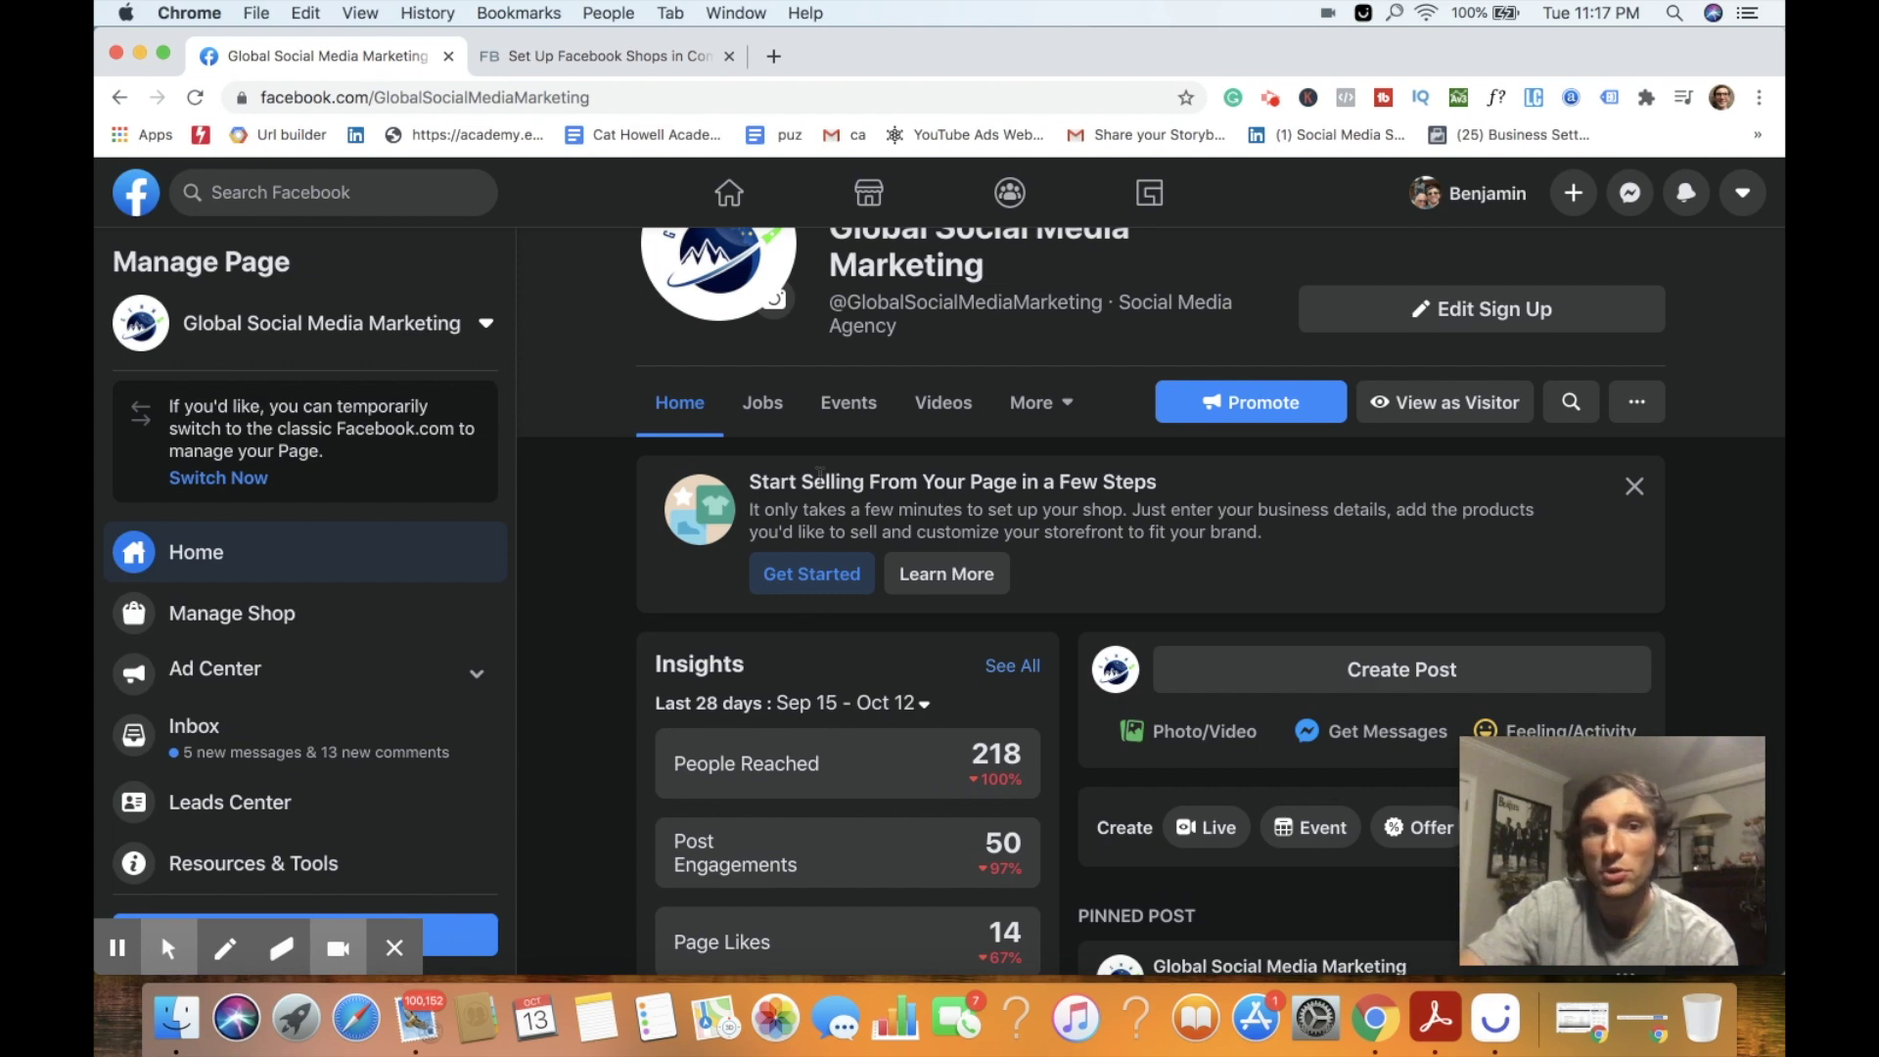
# - Start the Page's shop setup and continue with 'Checkout on Another Website' to the business account step
pyautogui.click(838, 580)
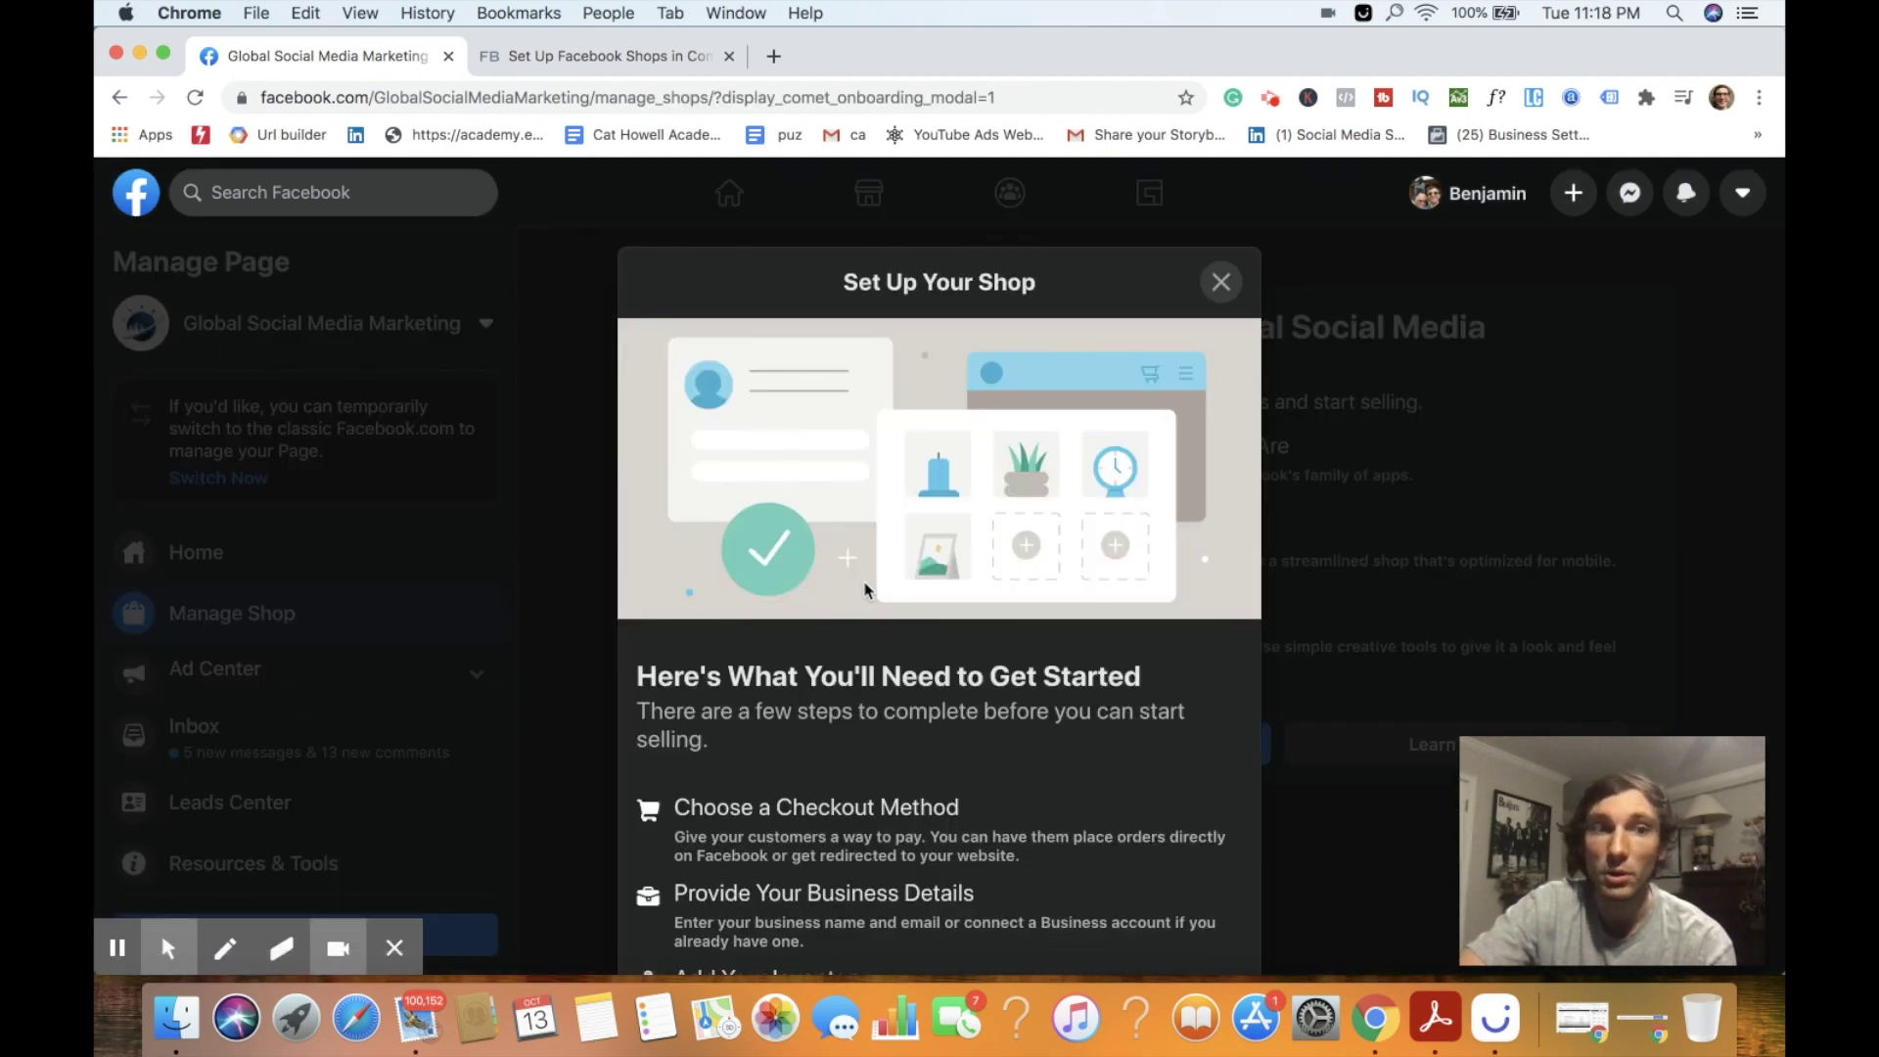
pyautogui.scroll(-2, 1010, 680)
pyautogui.scroll(-2, 1012, 680)
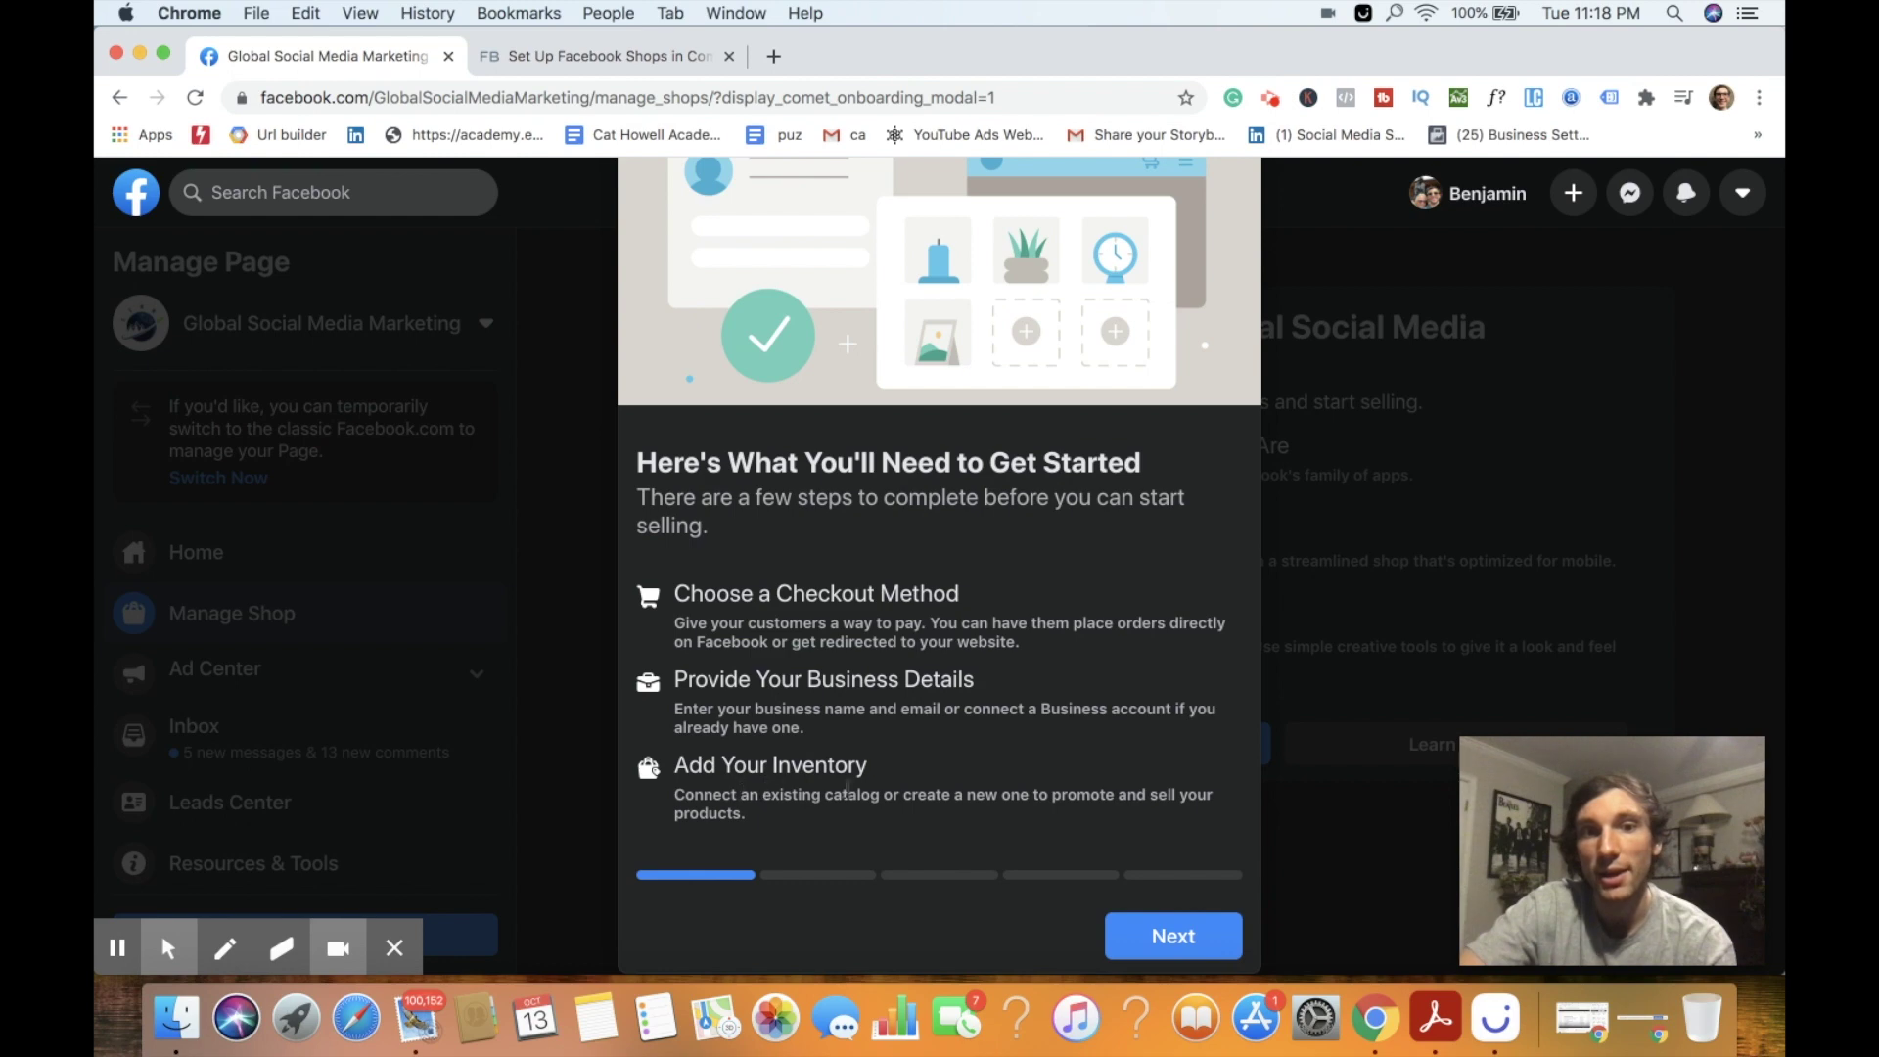
pyautogui.click(1173, 846)
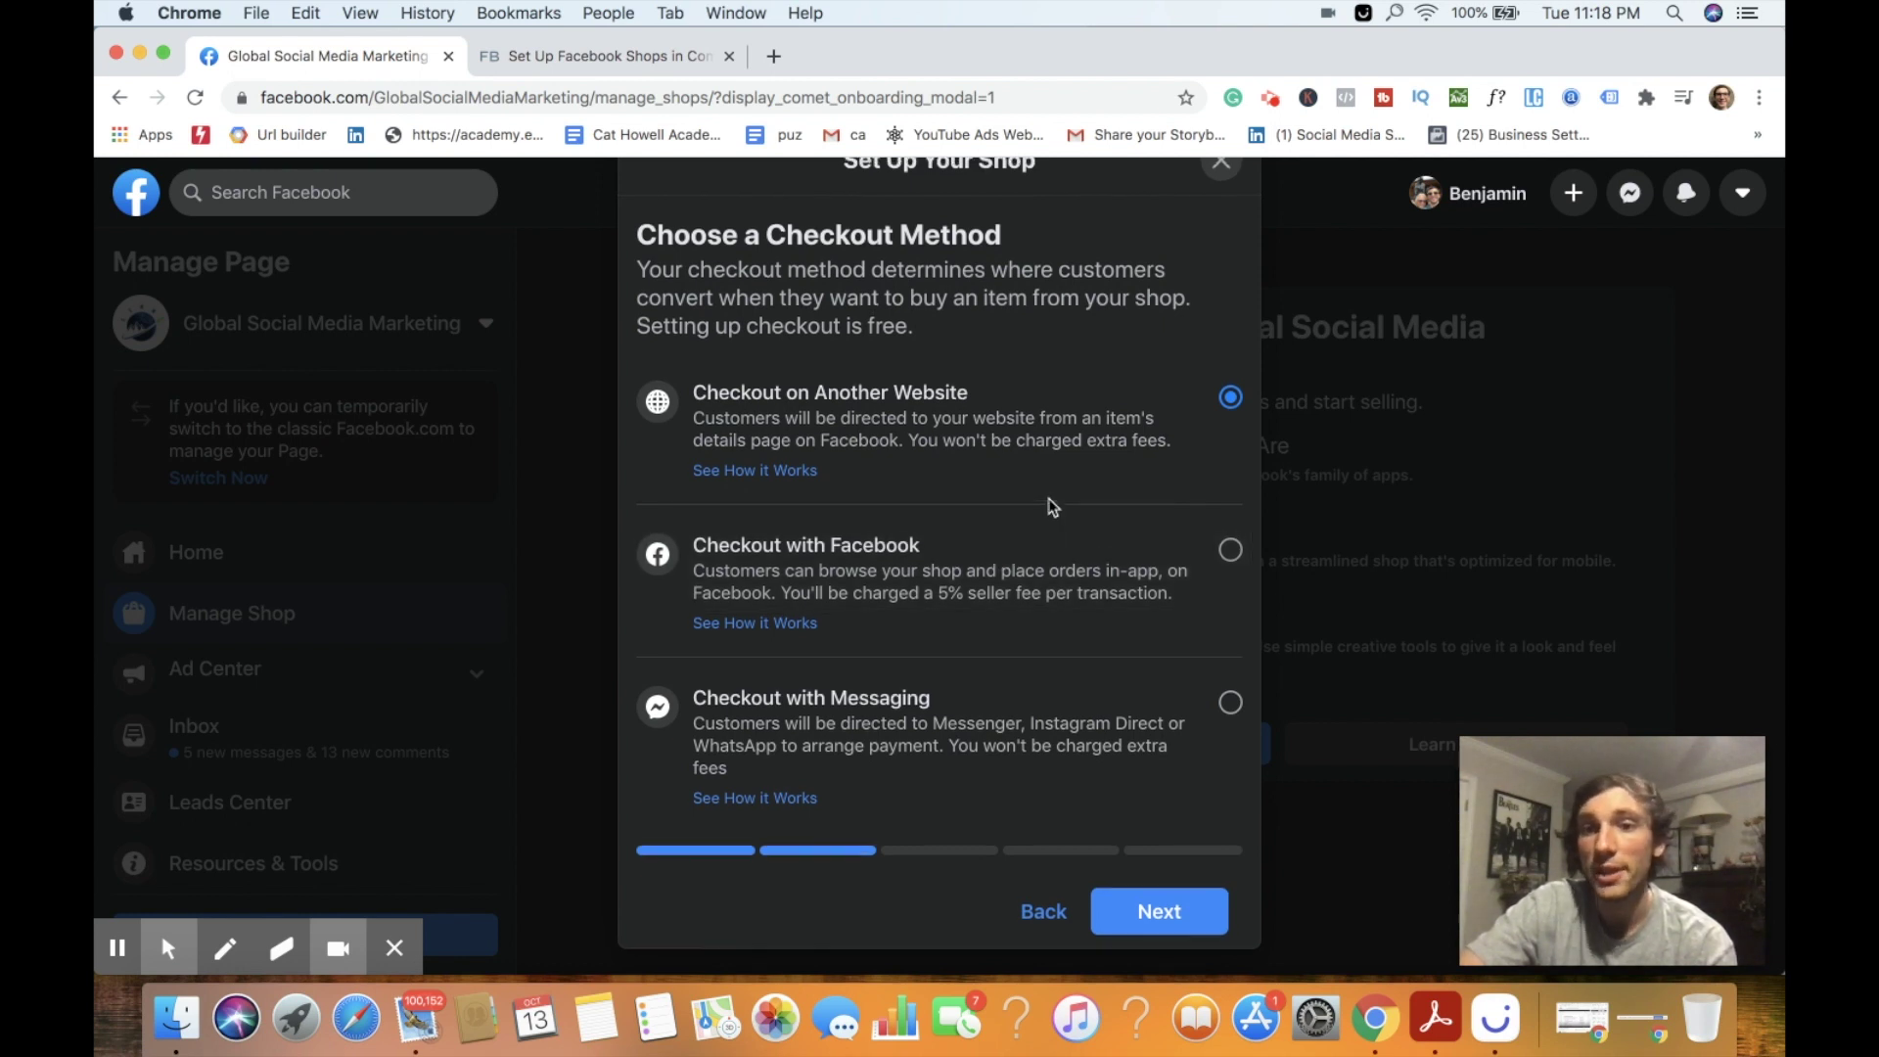
pyautogui.scroll(2, 1048, 506)
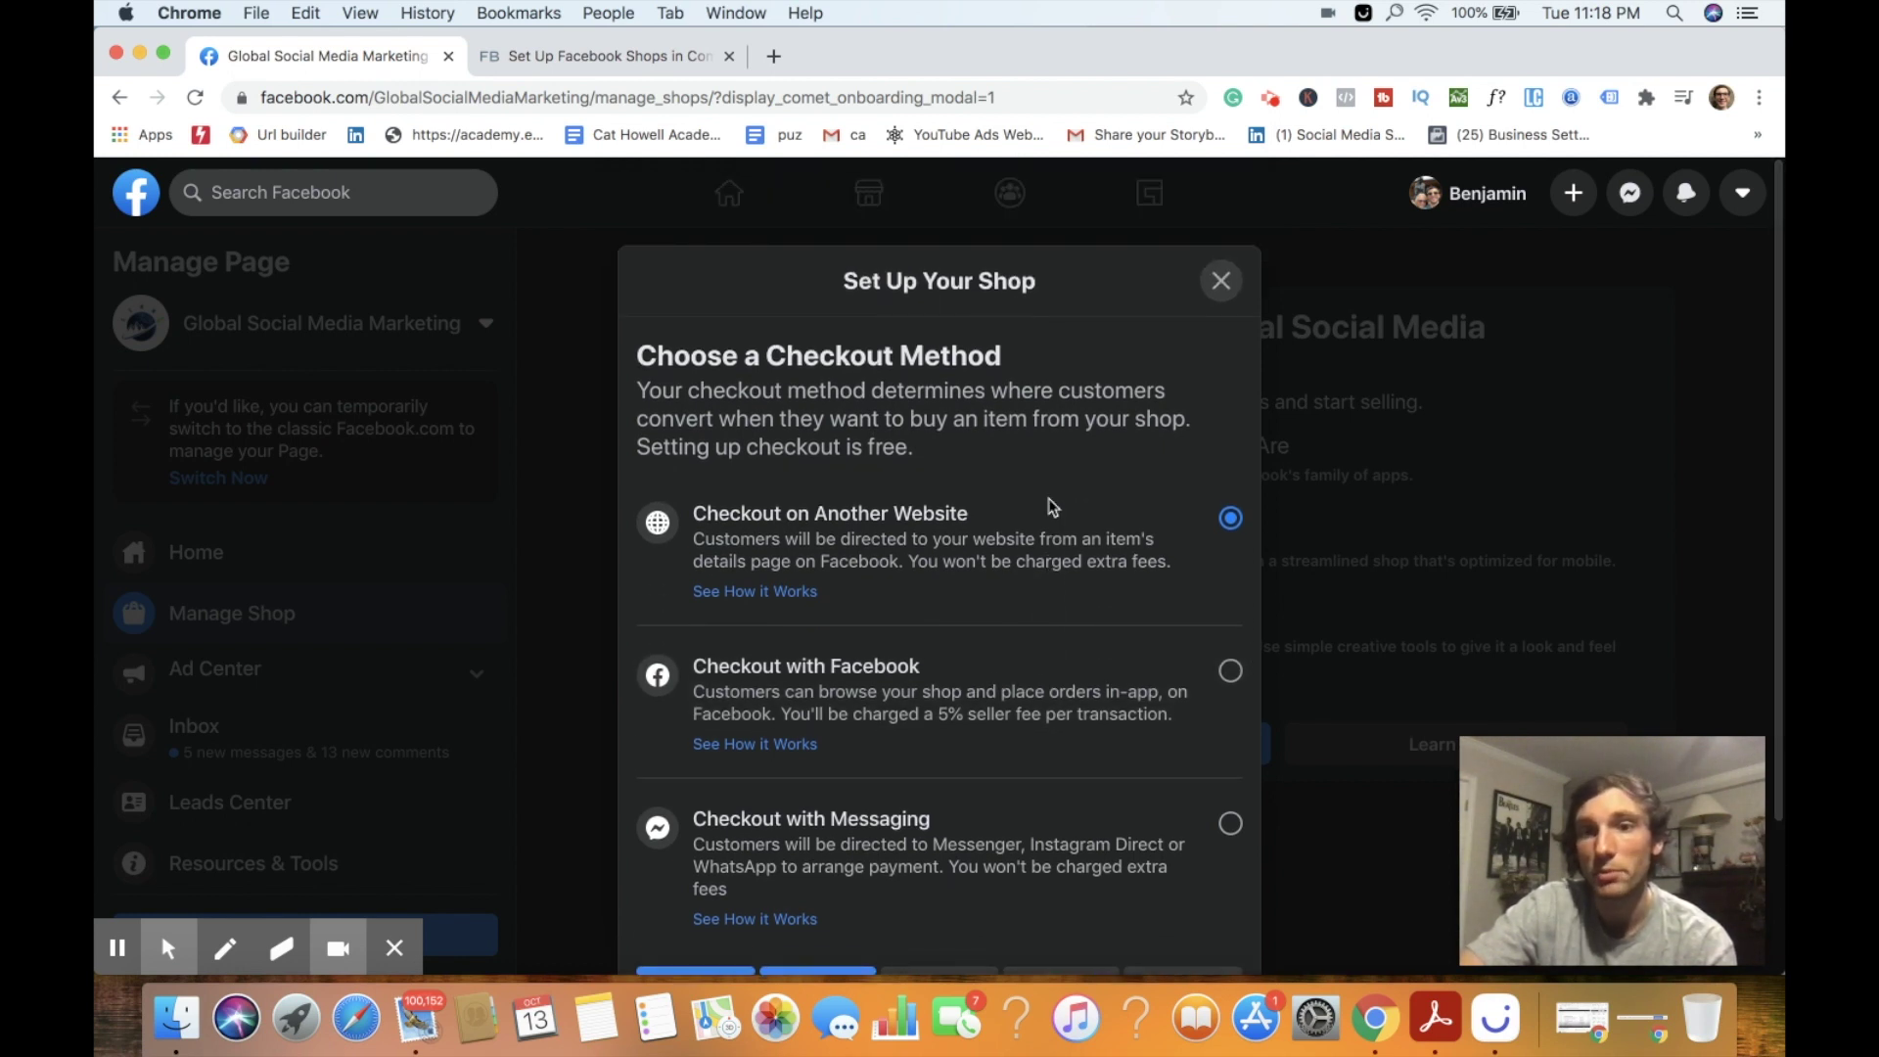
pyautogui.scroll(-2, 1111, 537)
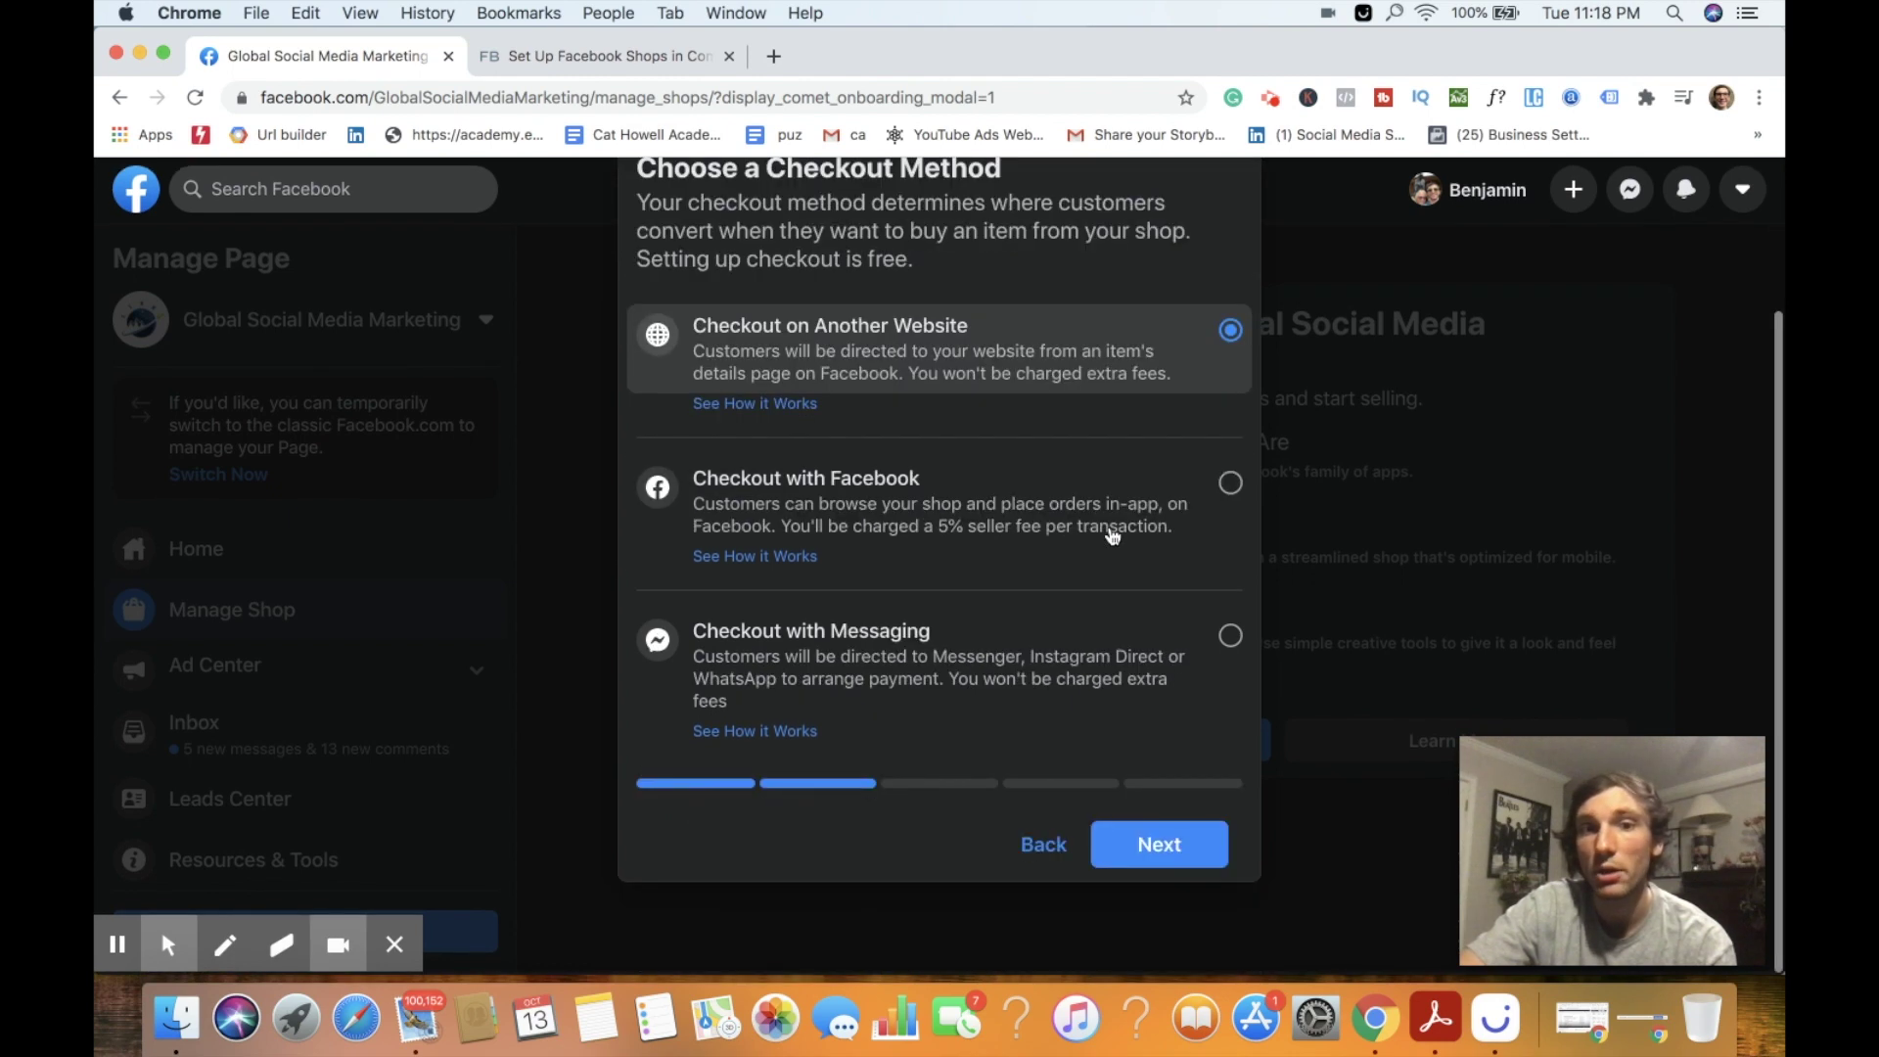
pyautogui.click(1153, 842)
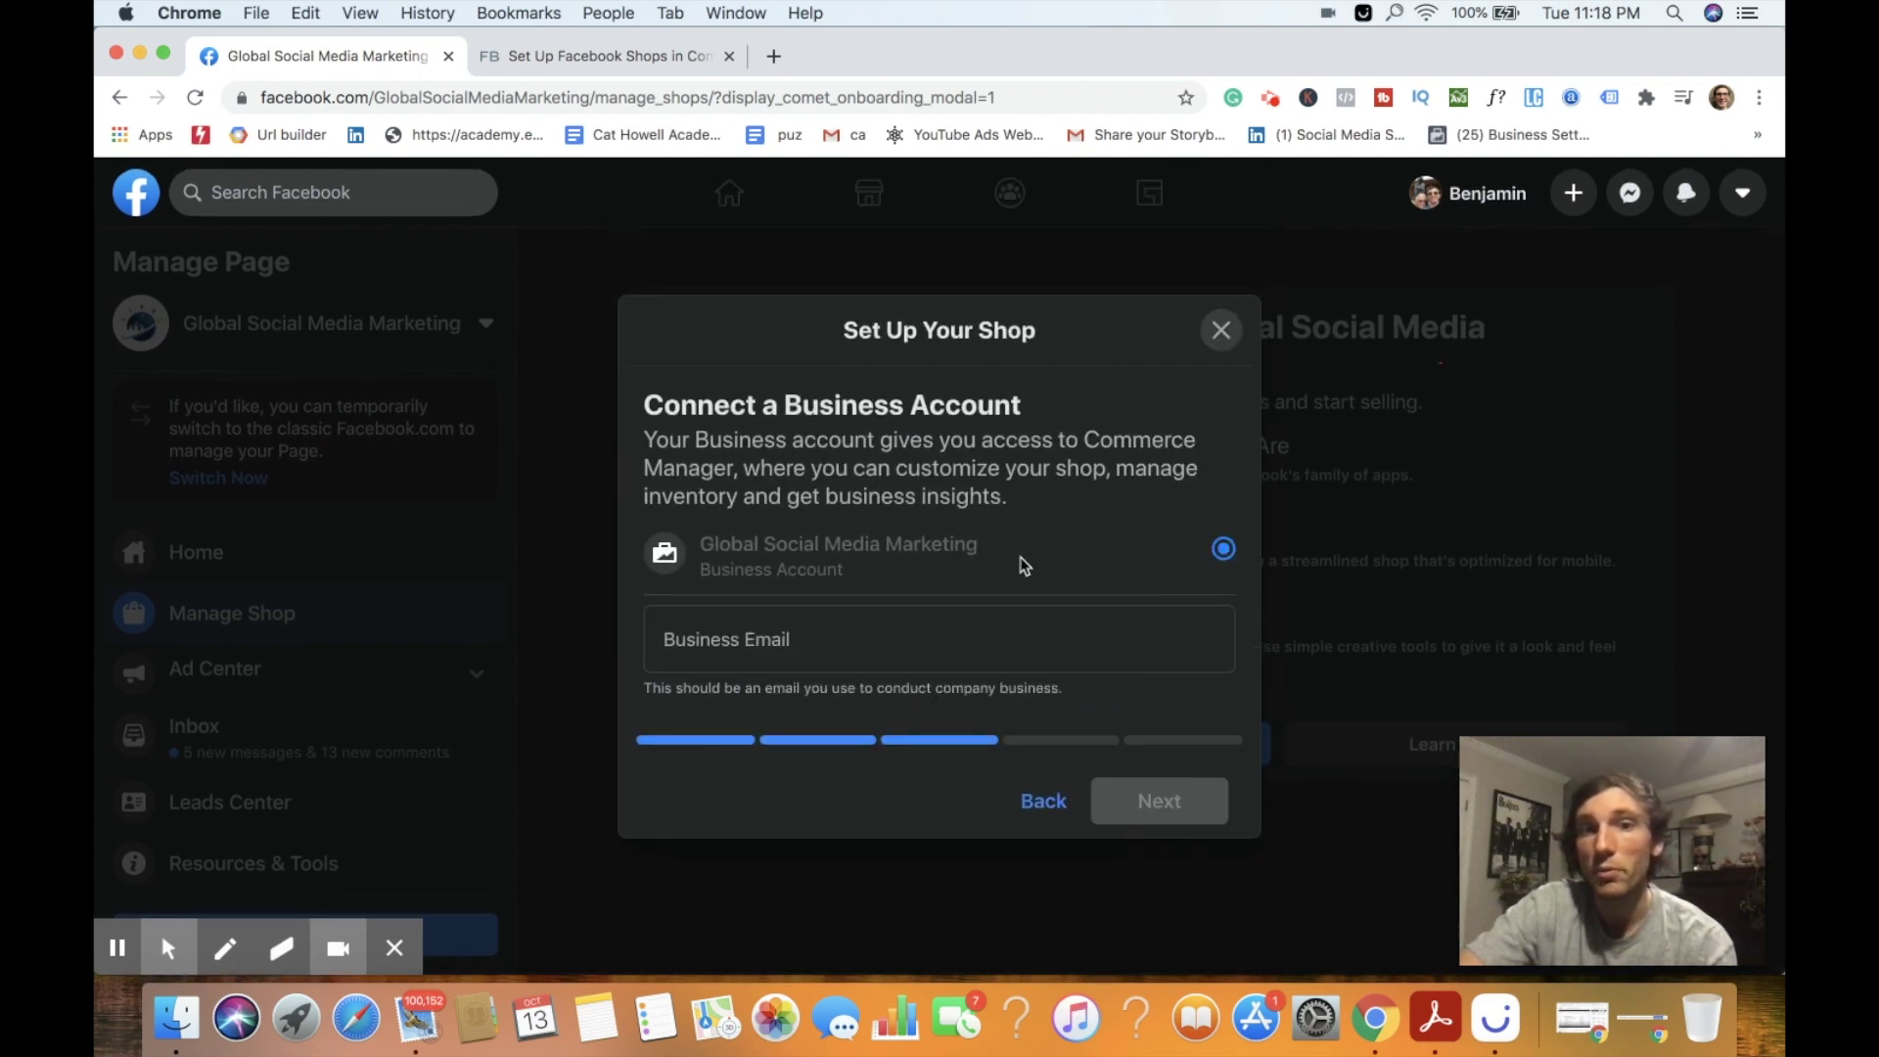
# - Fill the business email from autofill, name the catalog 'Ebooks', accept the terms and reach the review summary
pyautogui.click(837, 628)
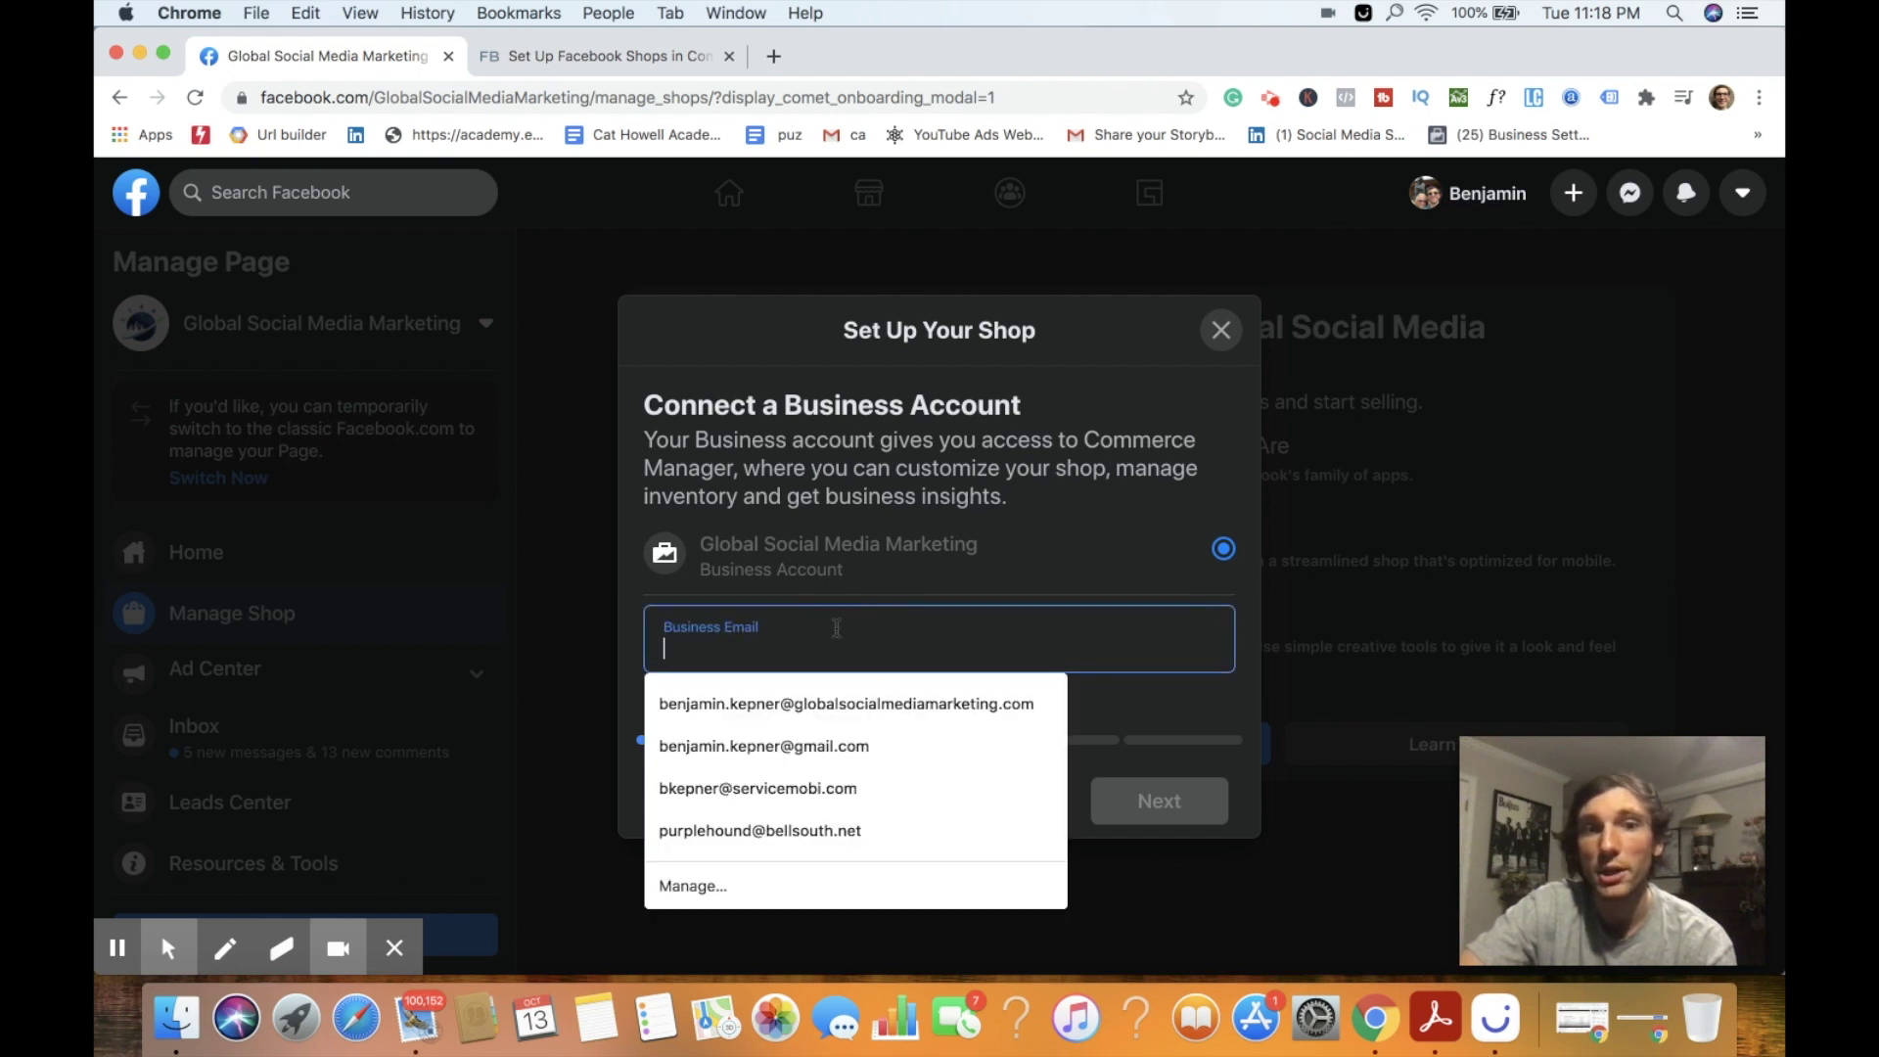
pyautogui.click(837, 700)
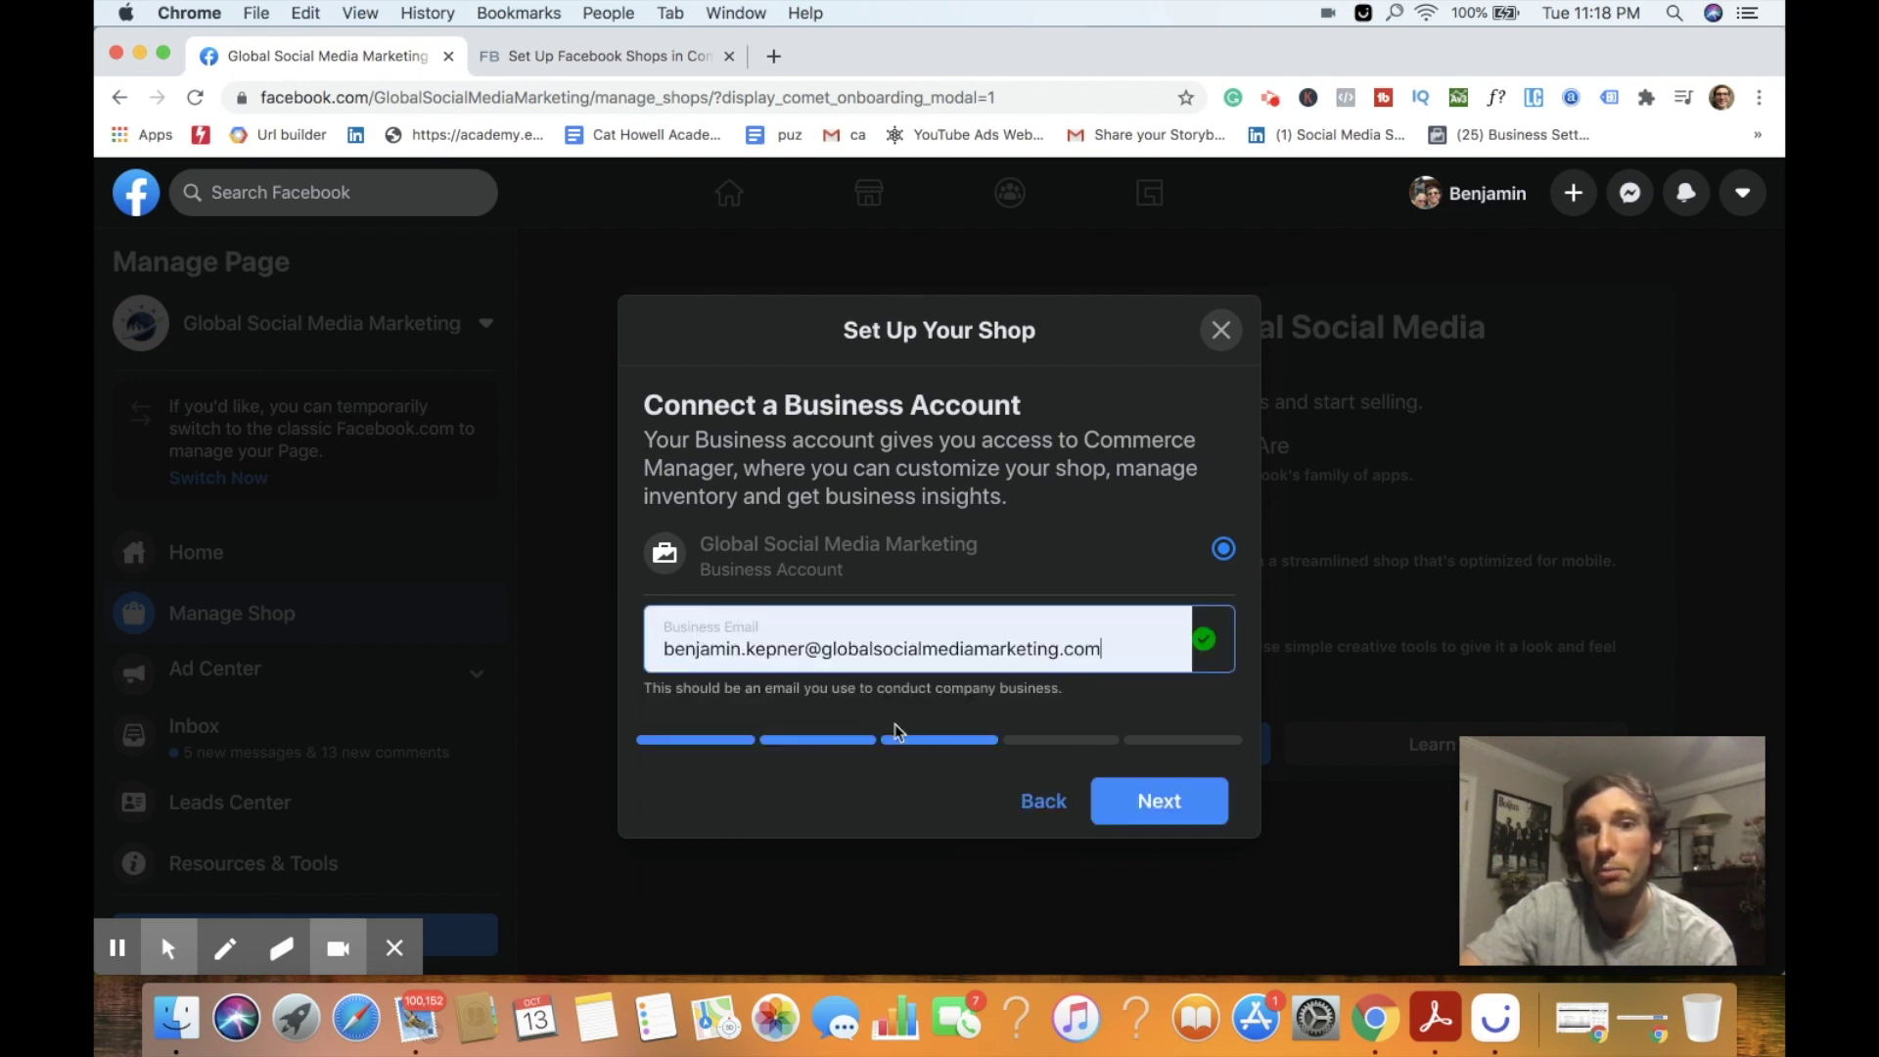
pyautogui.click(1155, 805)
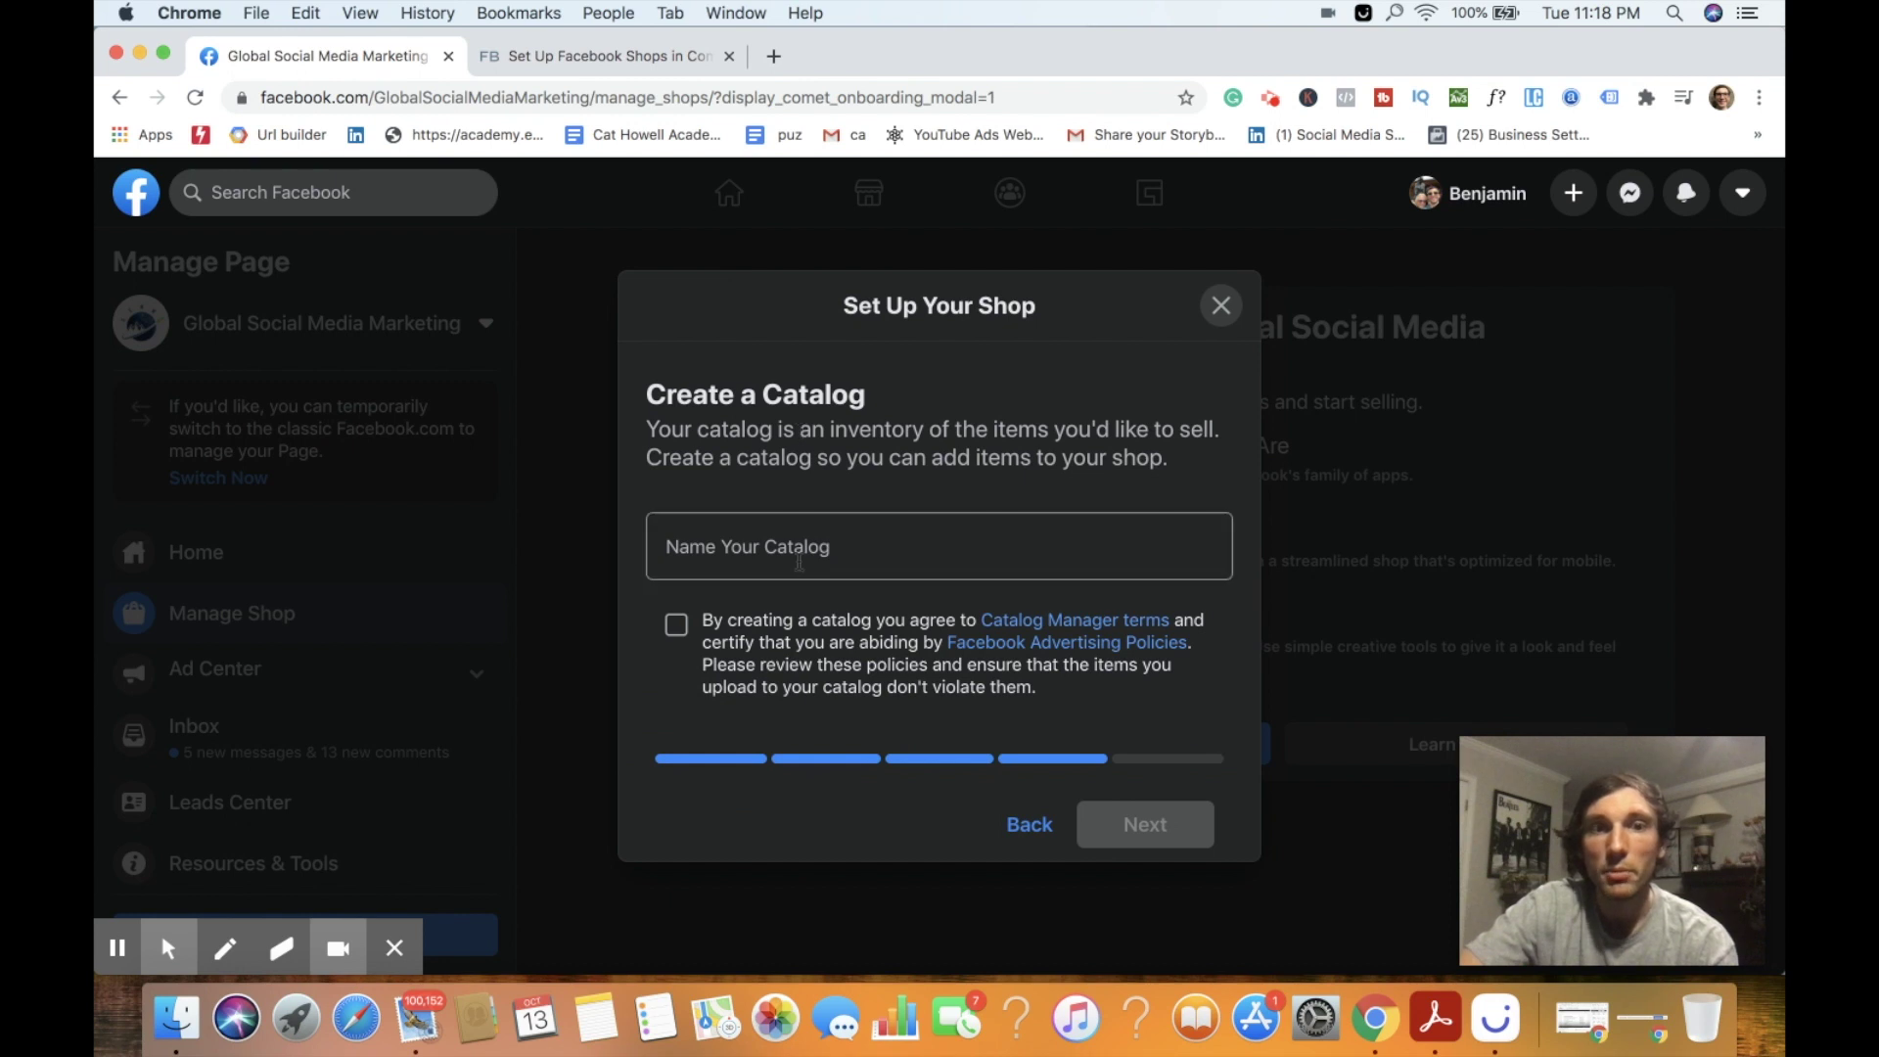
pyautogui.click(801, 569)
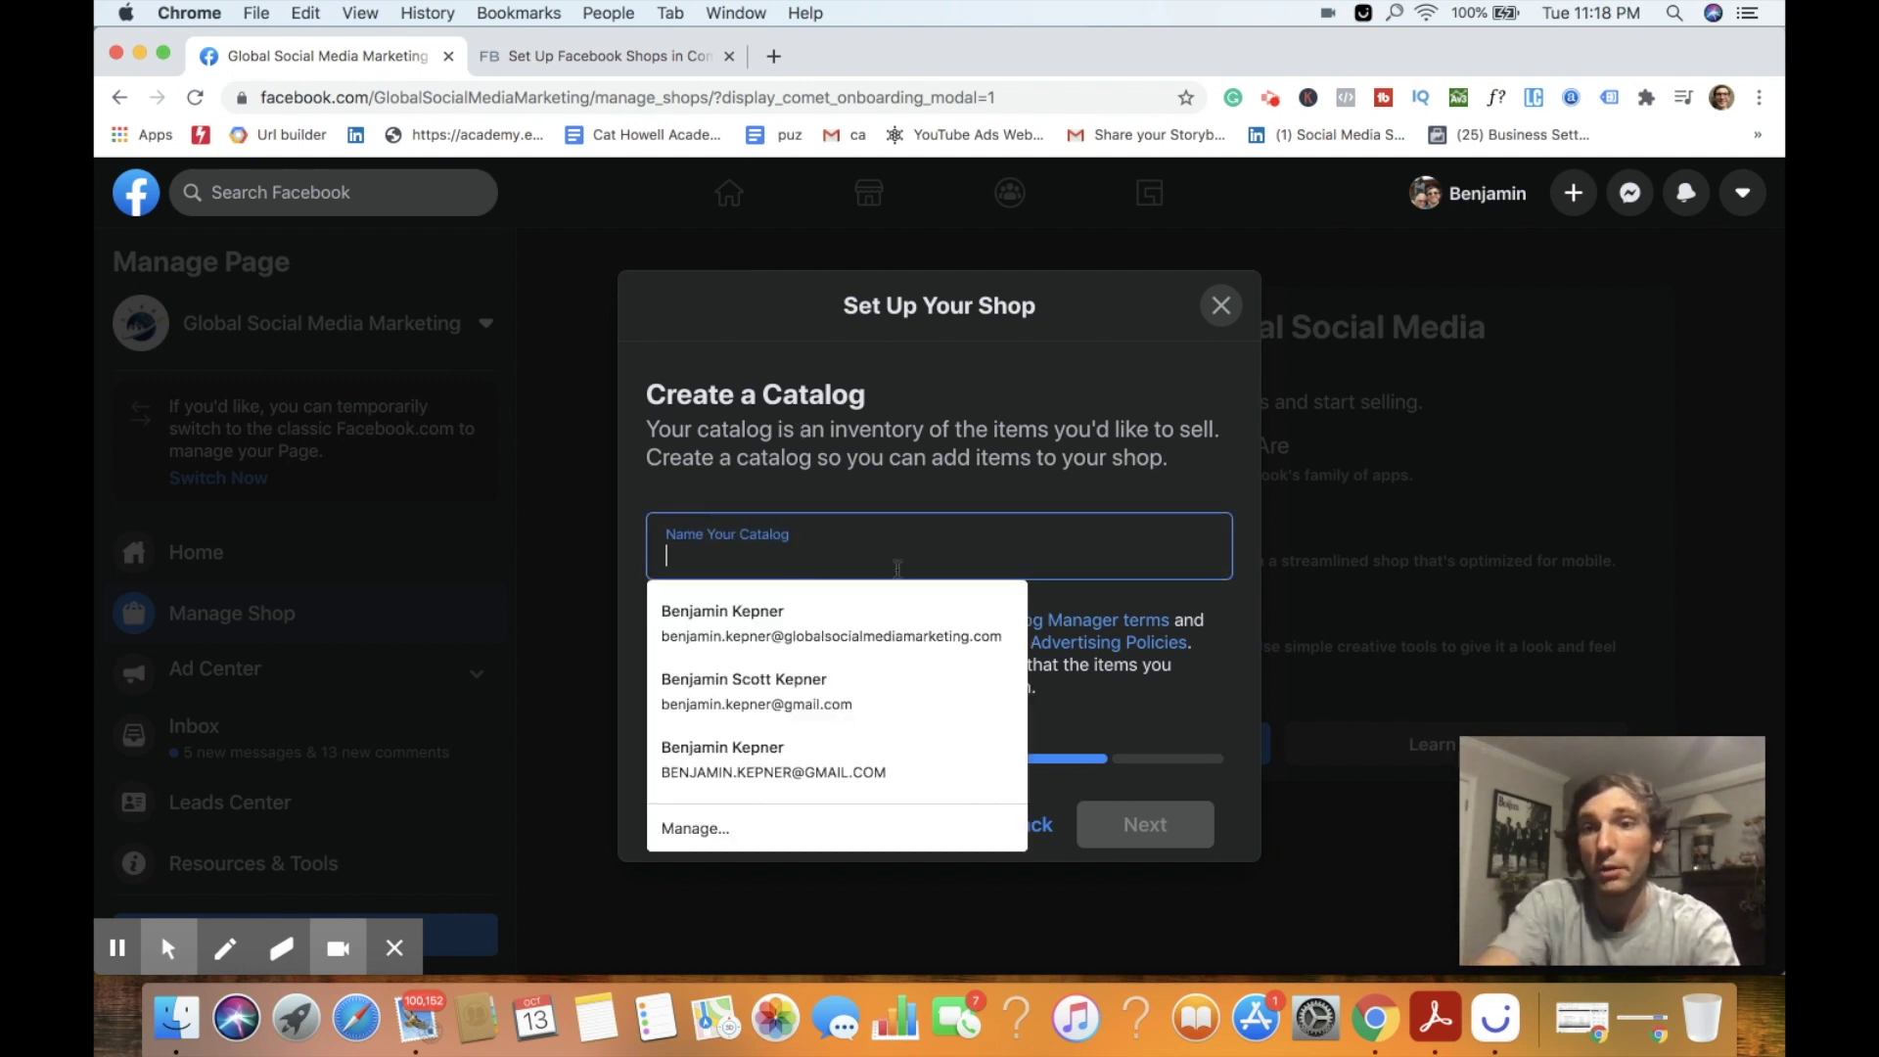
pyautogui.write('Ebooks')
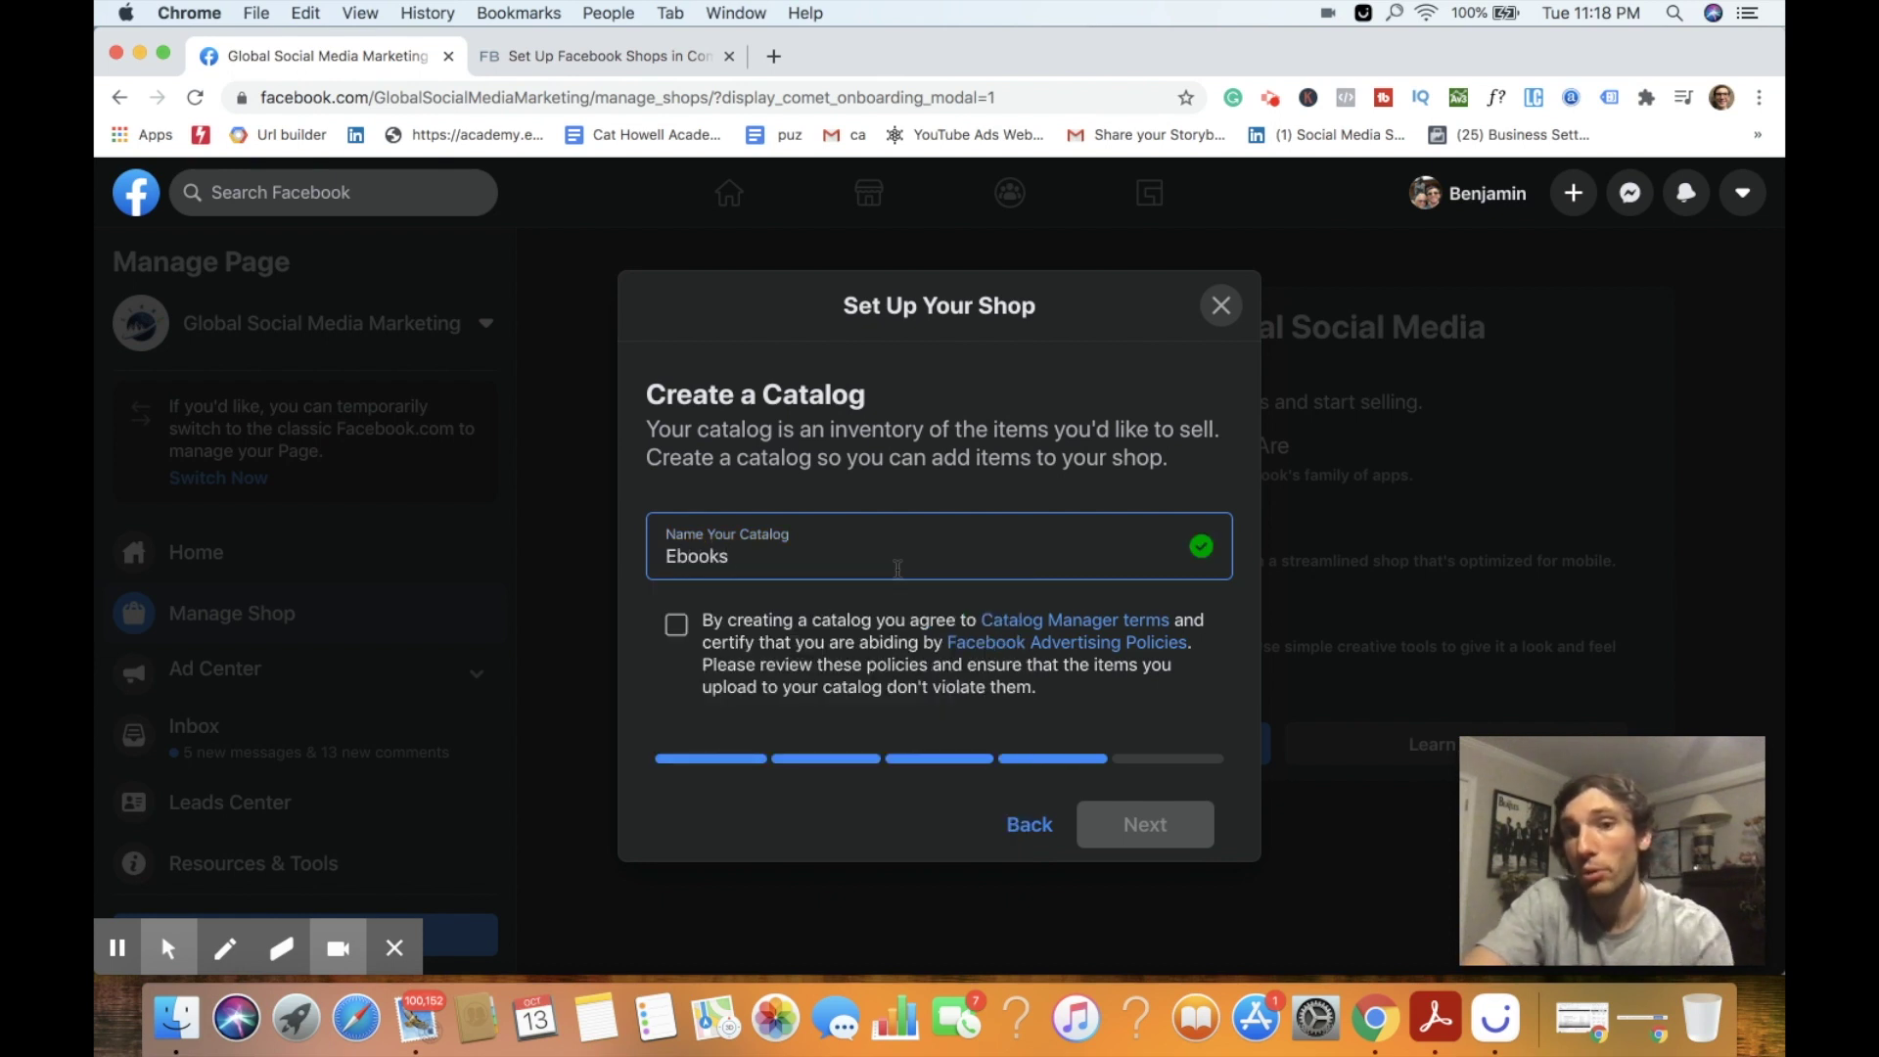
pyautogui.click(745, 640)
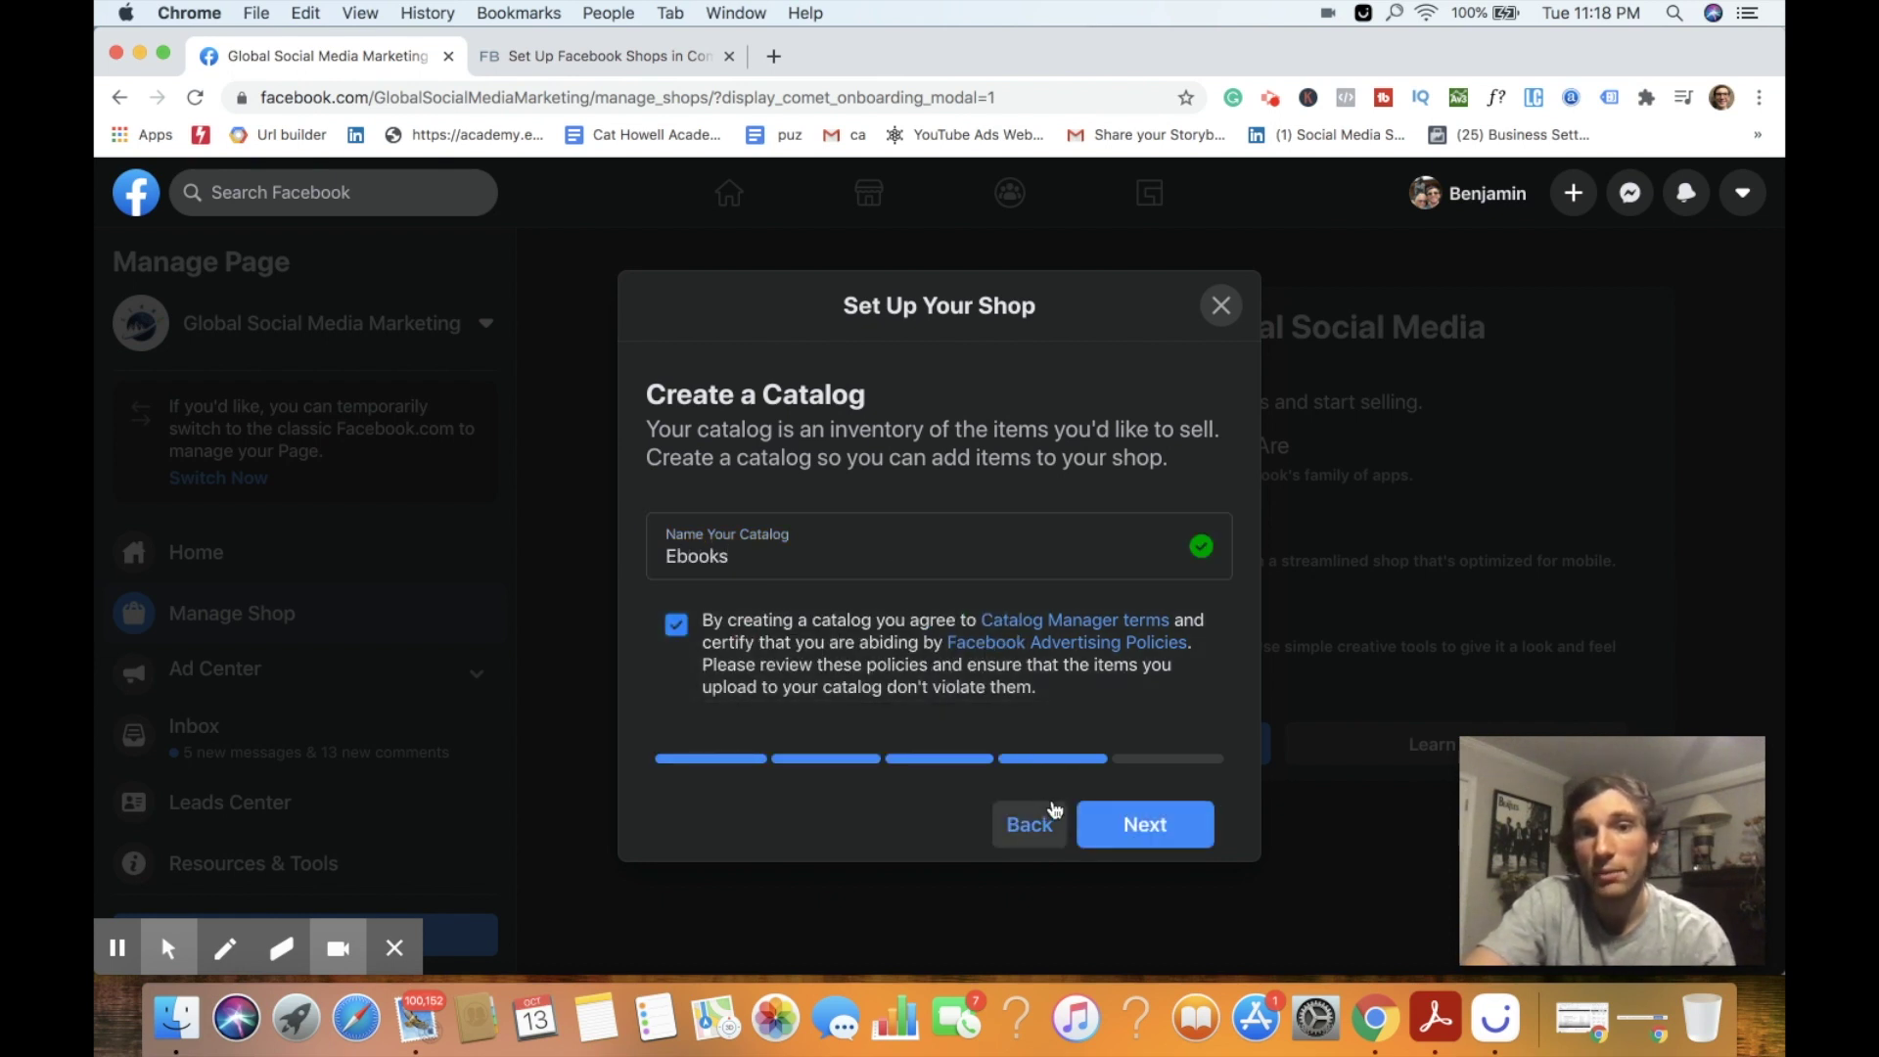
pyautogui.click(1152, 827)
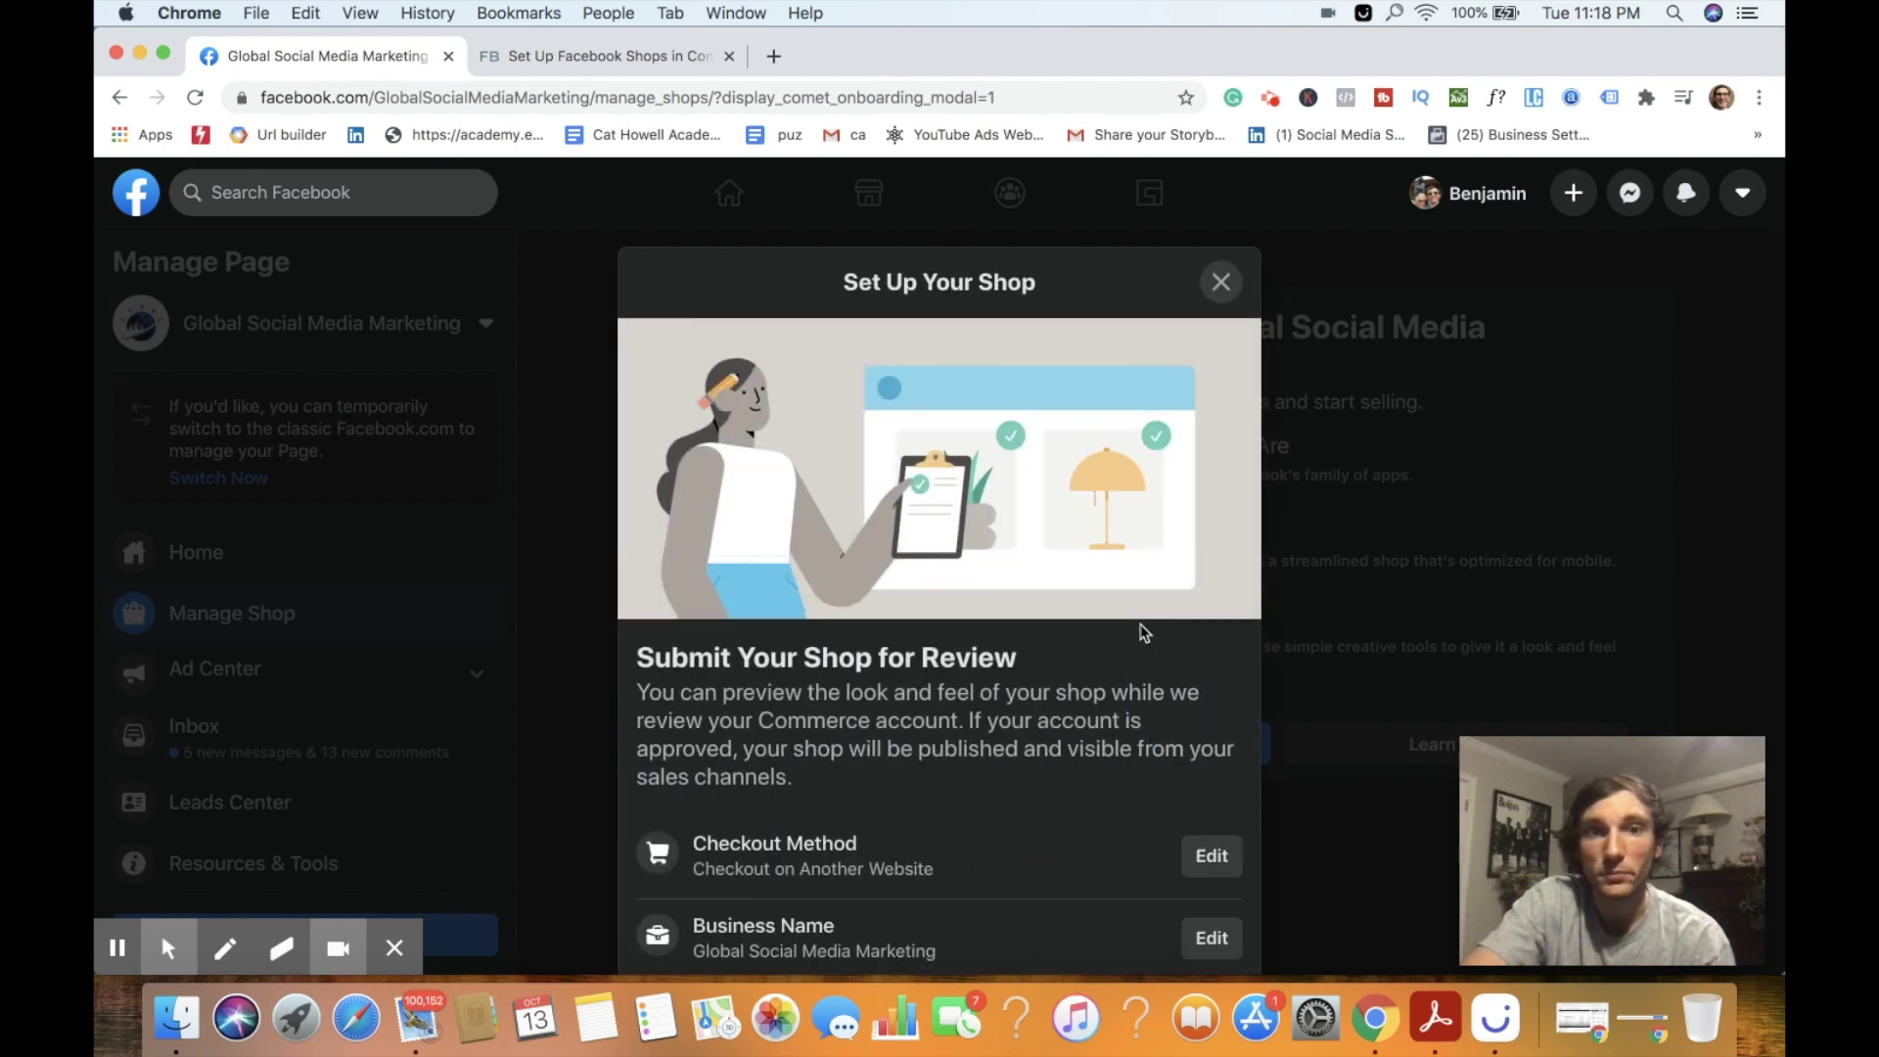
pyautogui.scroll(-3, 1140, 631)
pyautogui.scroll(-1, 1141, 631)
pyautogui.scroll(-2, 1140, 632)
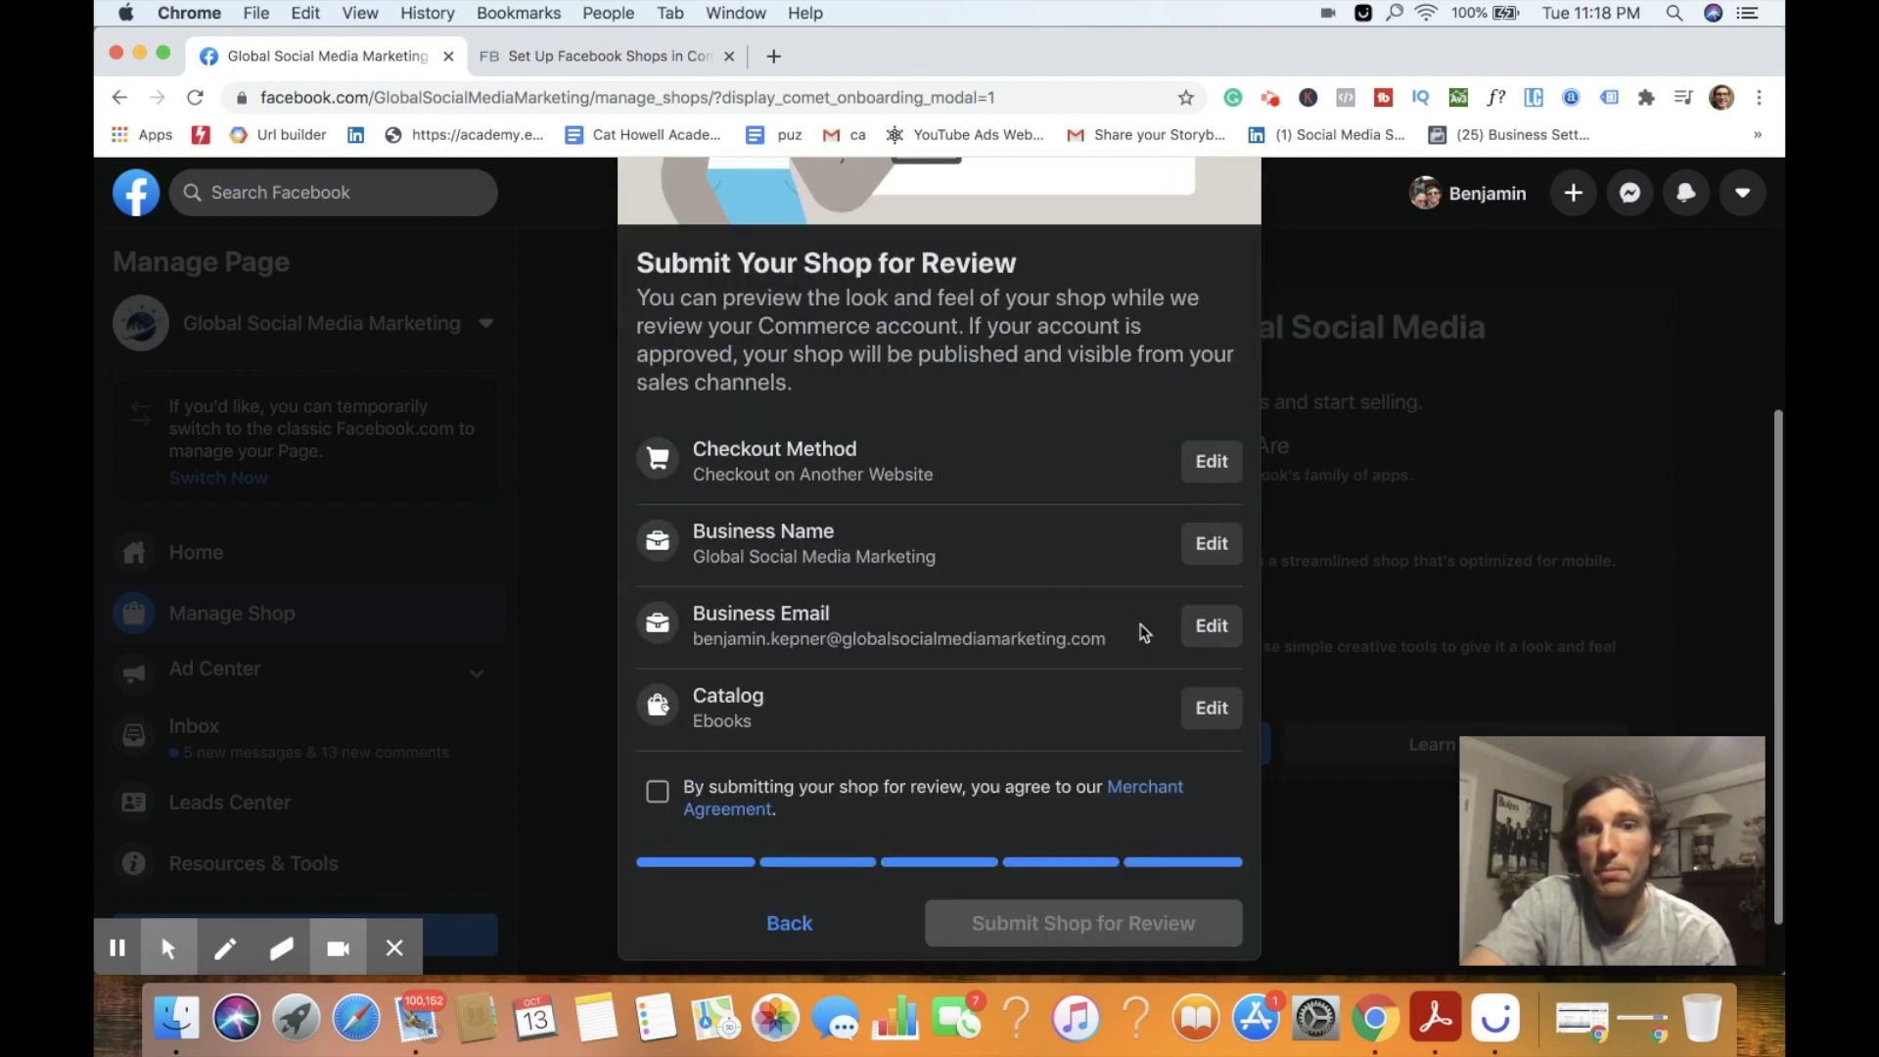
pyautogui.scroll(1, 1141, 632)
pyautogui.scroll(1, 1141, 631)
pyautogui.scroll(2, 1141, 631)
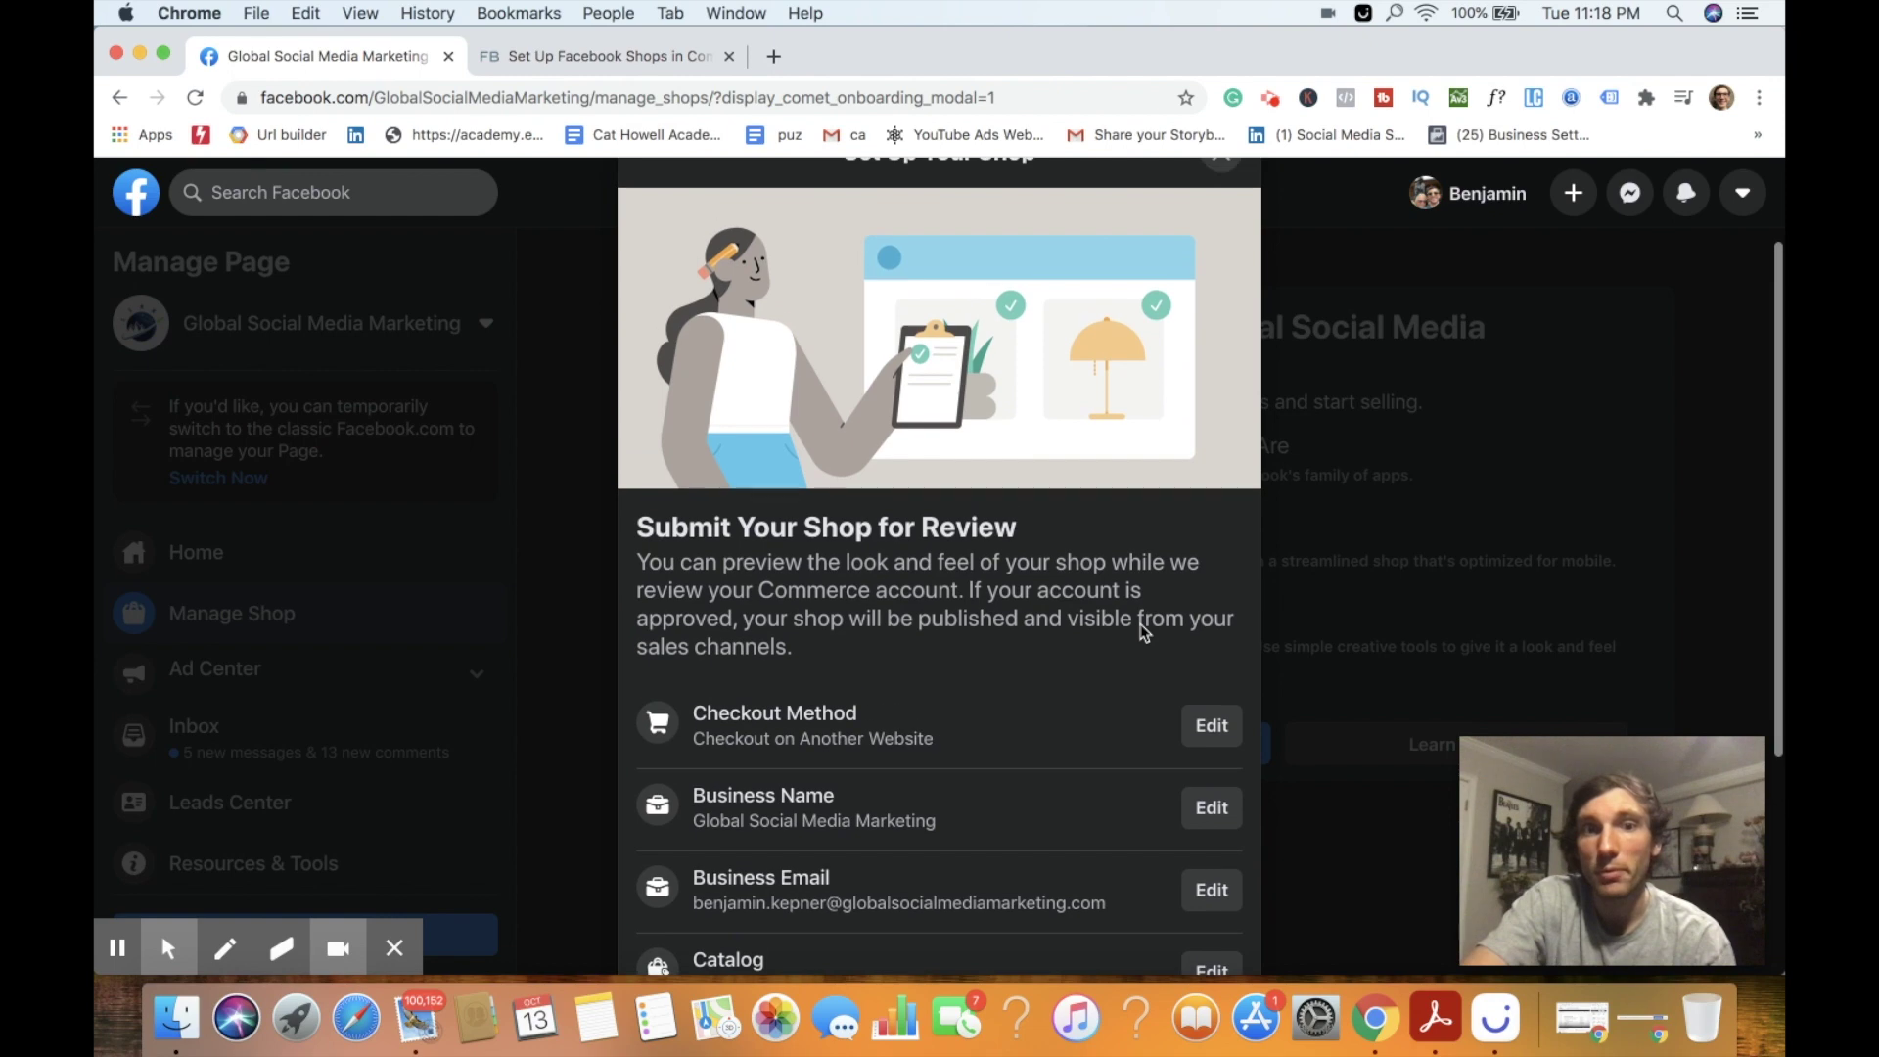
pyautogui.scroll(-3, 1141, 633)
# - Recheck the checkout method, business email and catalog terms, returning to the review summary
pyautogui.click(1210, 484)
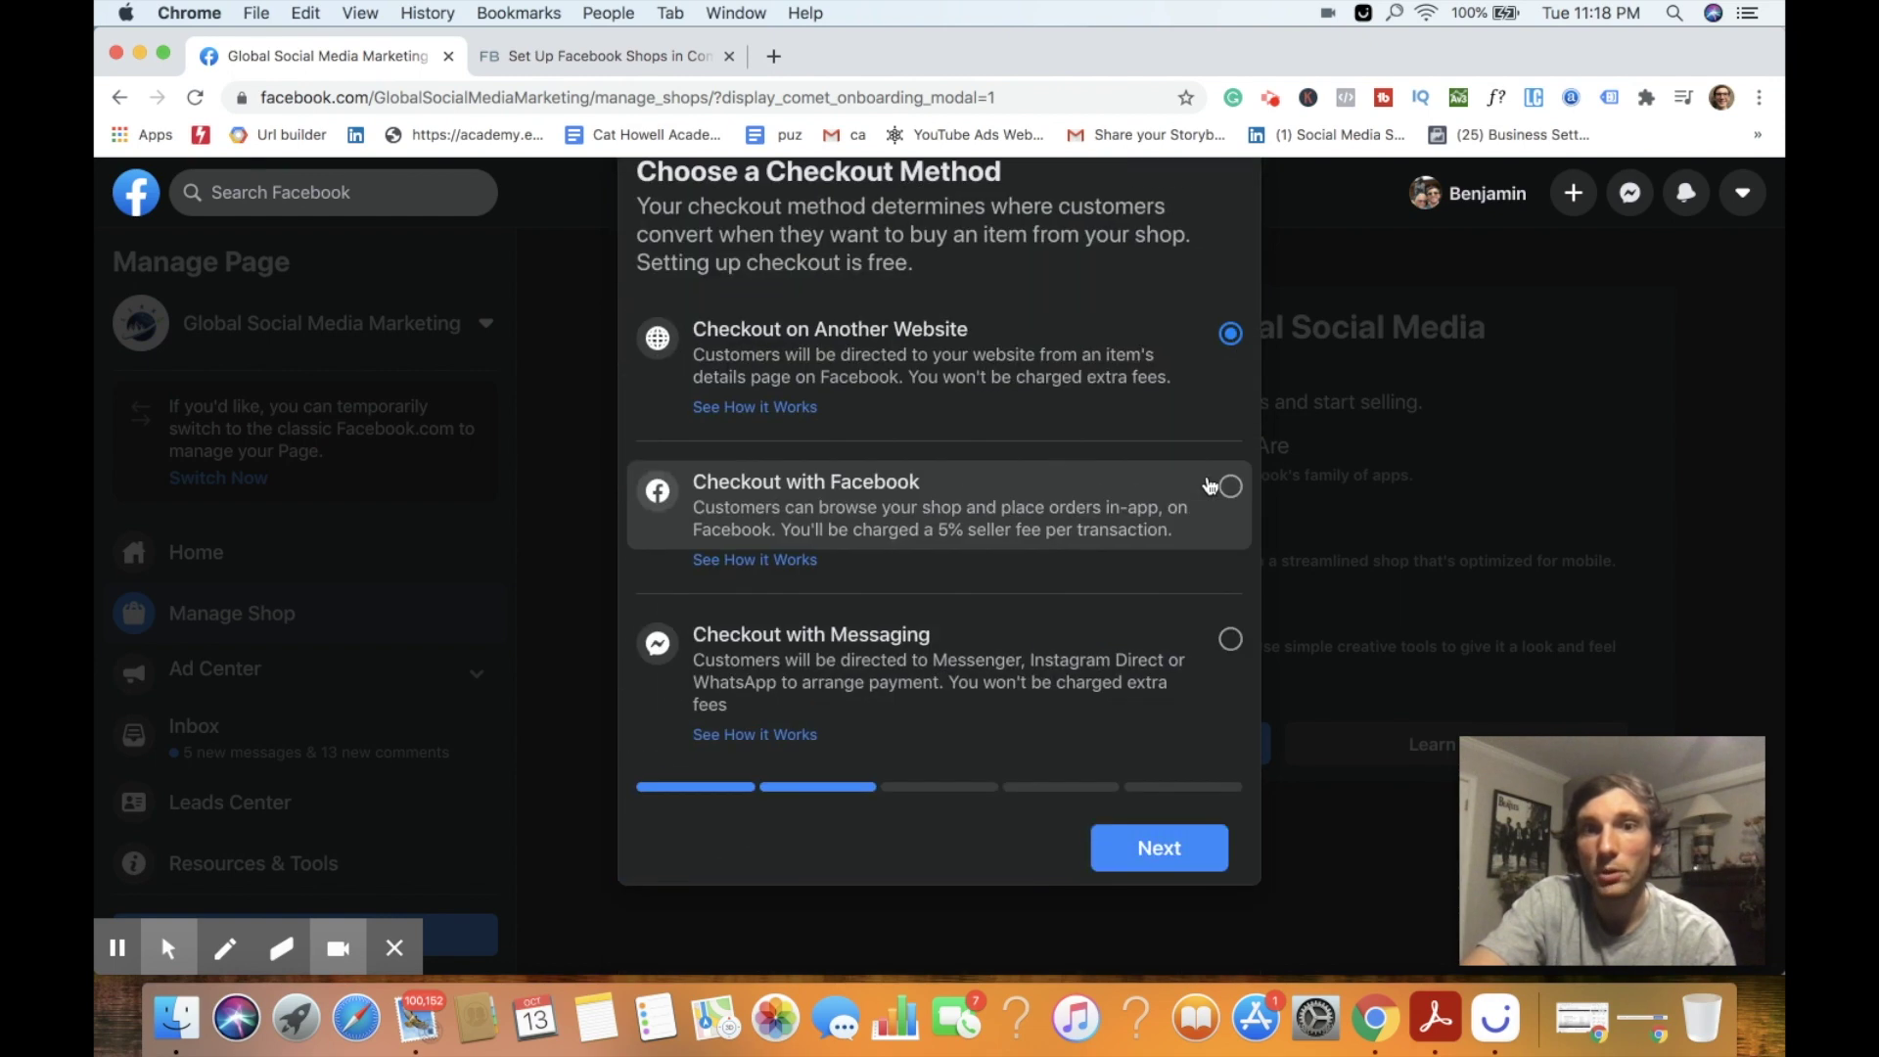
pyautogui.scroll(1, 1058, 481)
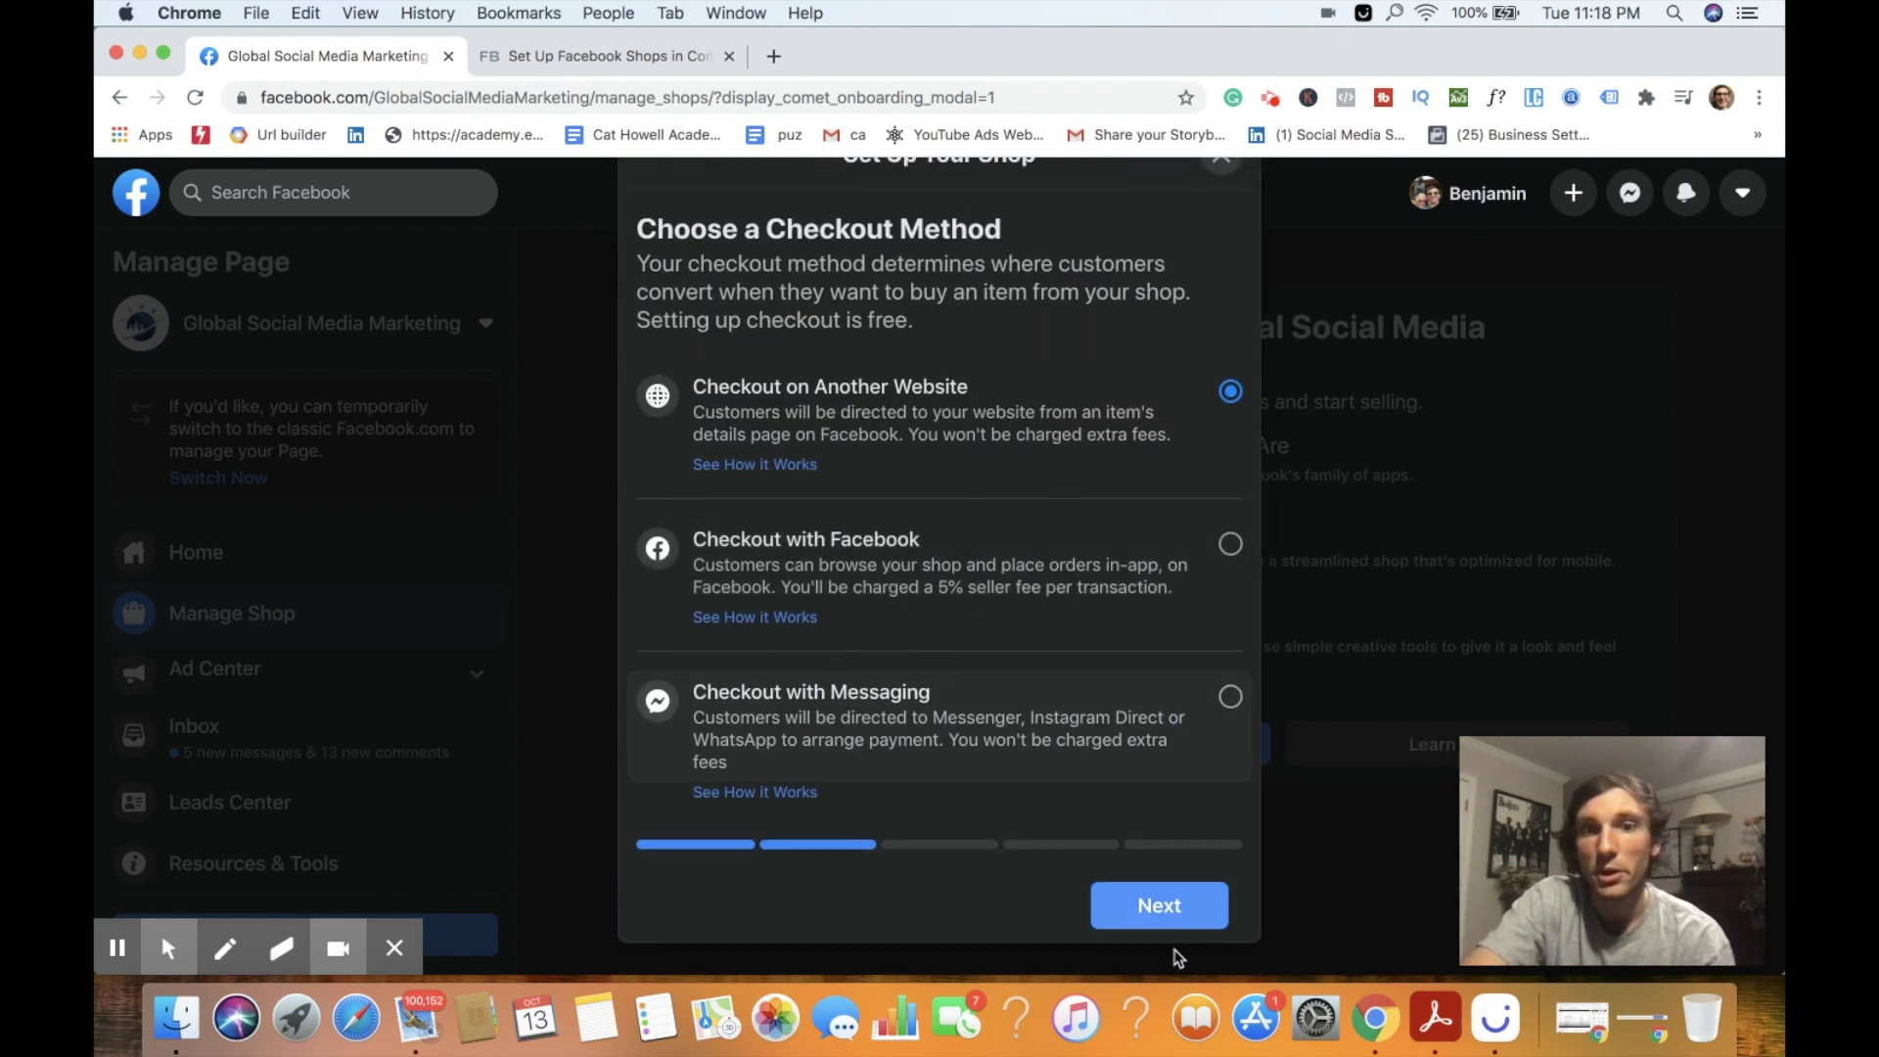
pyautogui.click(1183, 904)
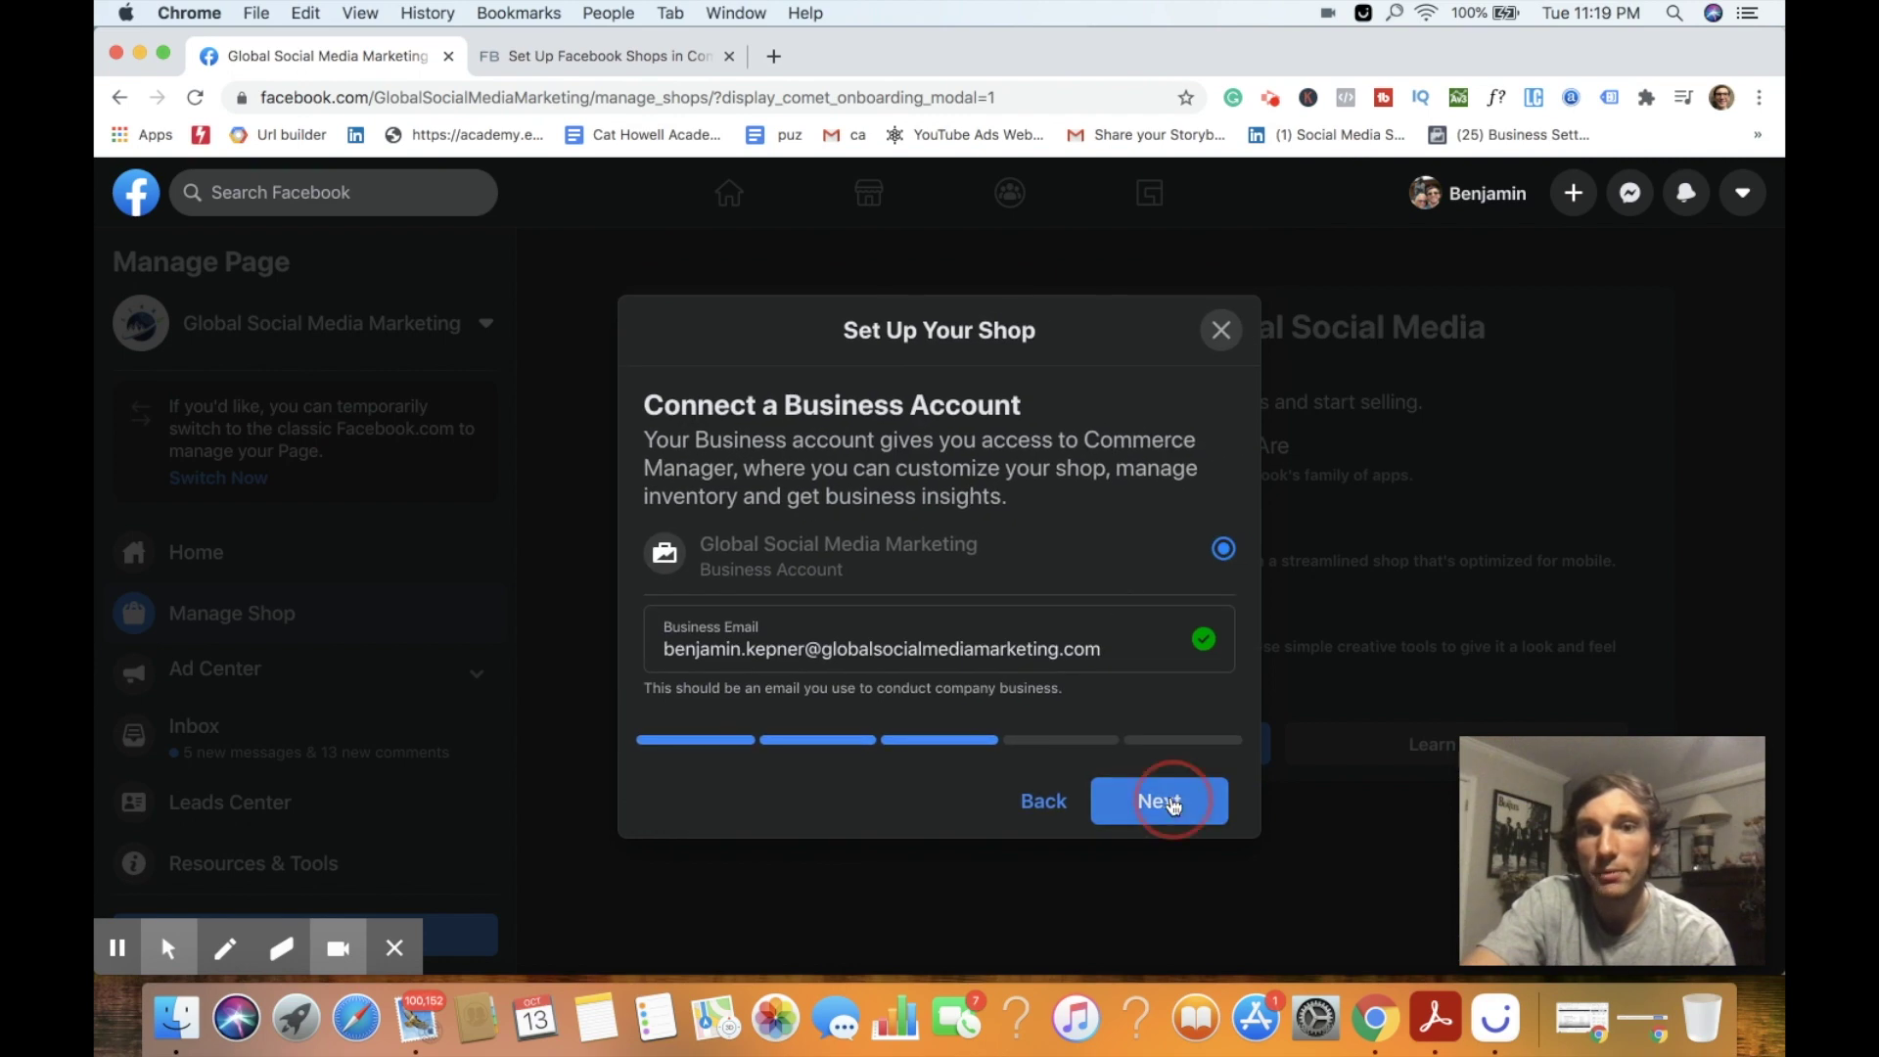
pyautogui.click(1166, 798)
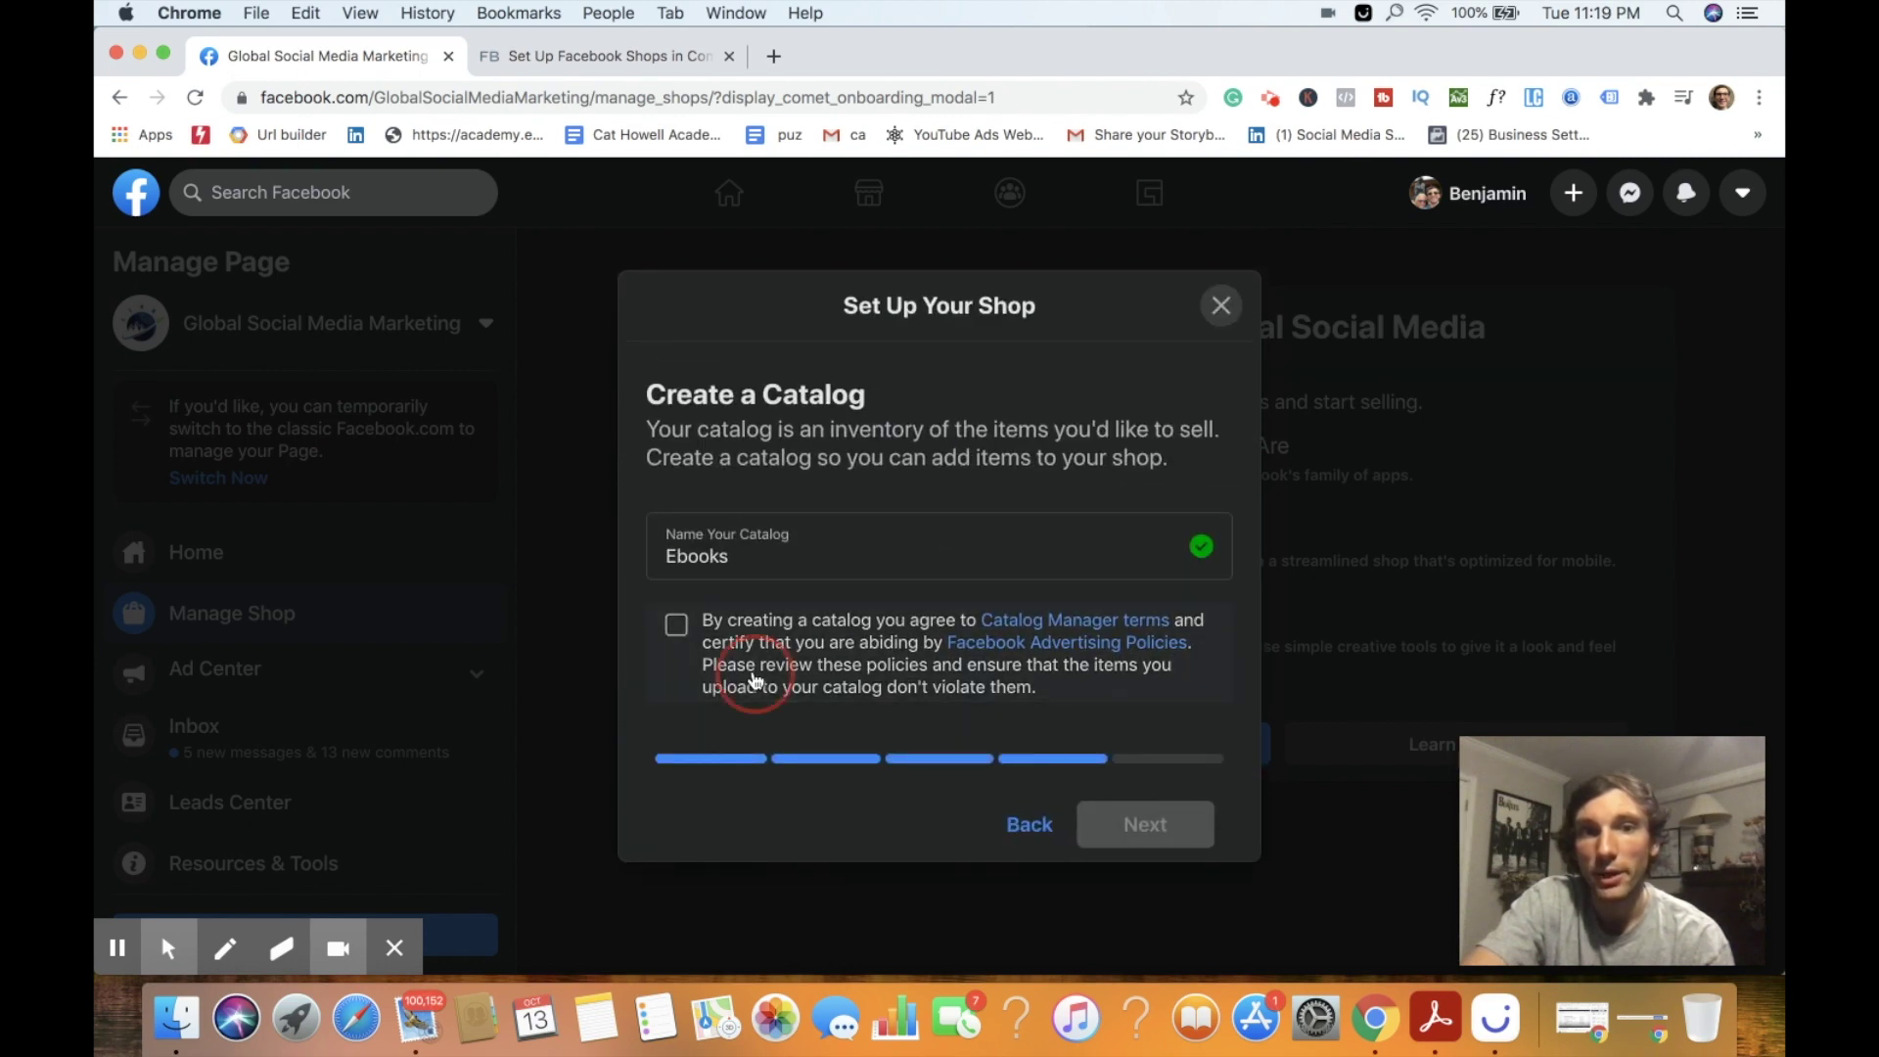
pyautogui.click(675, 625)
pyautogui.click(1127, 835)
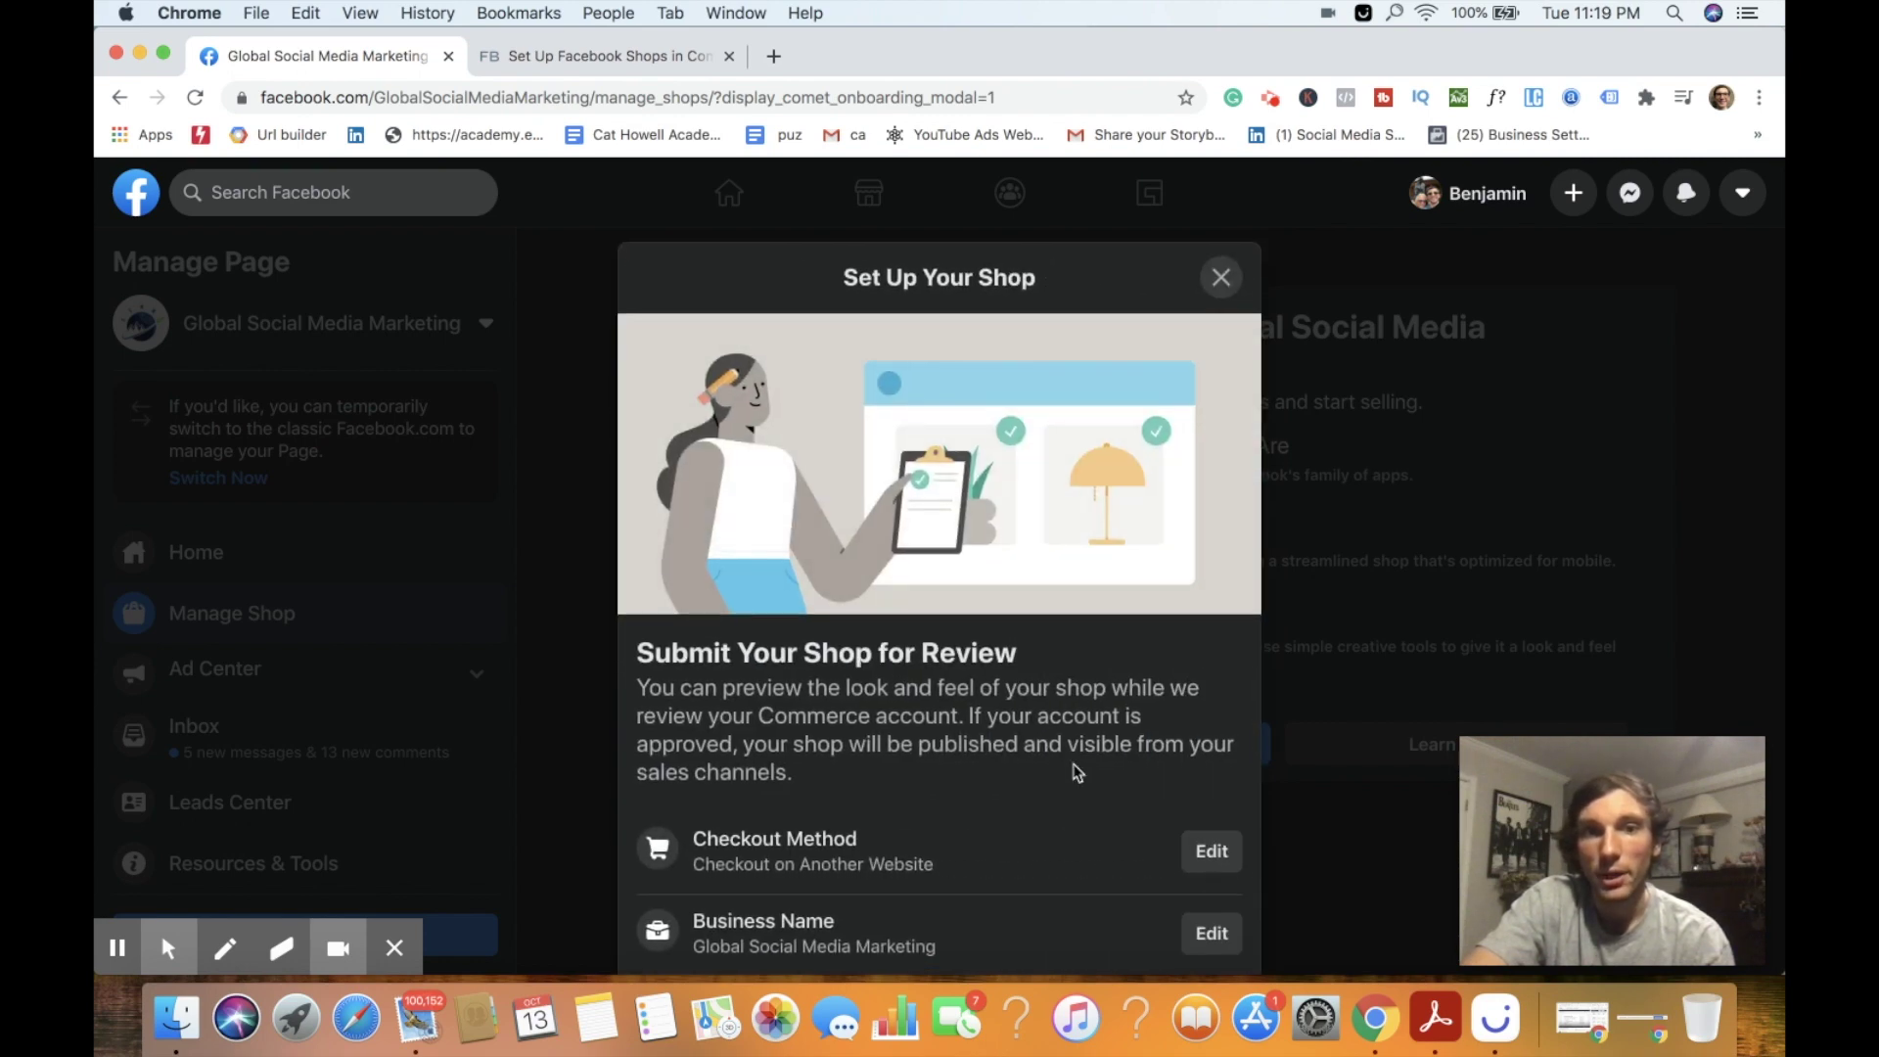
pyautogui.scroll(-3, 1073, 768)
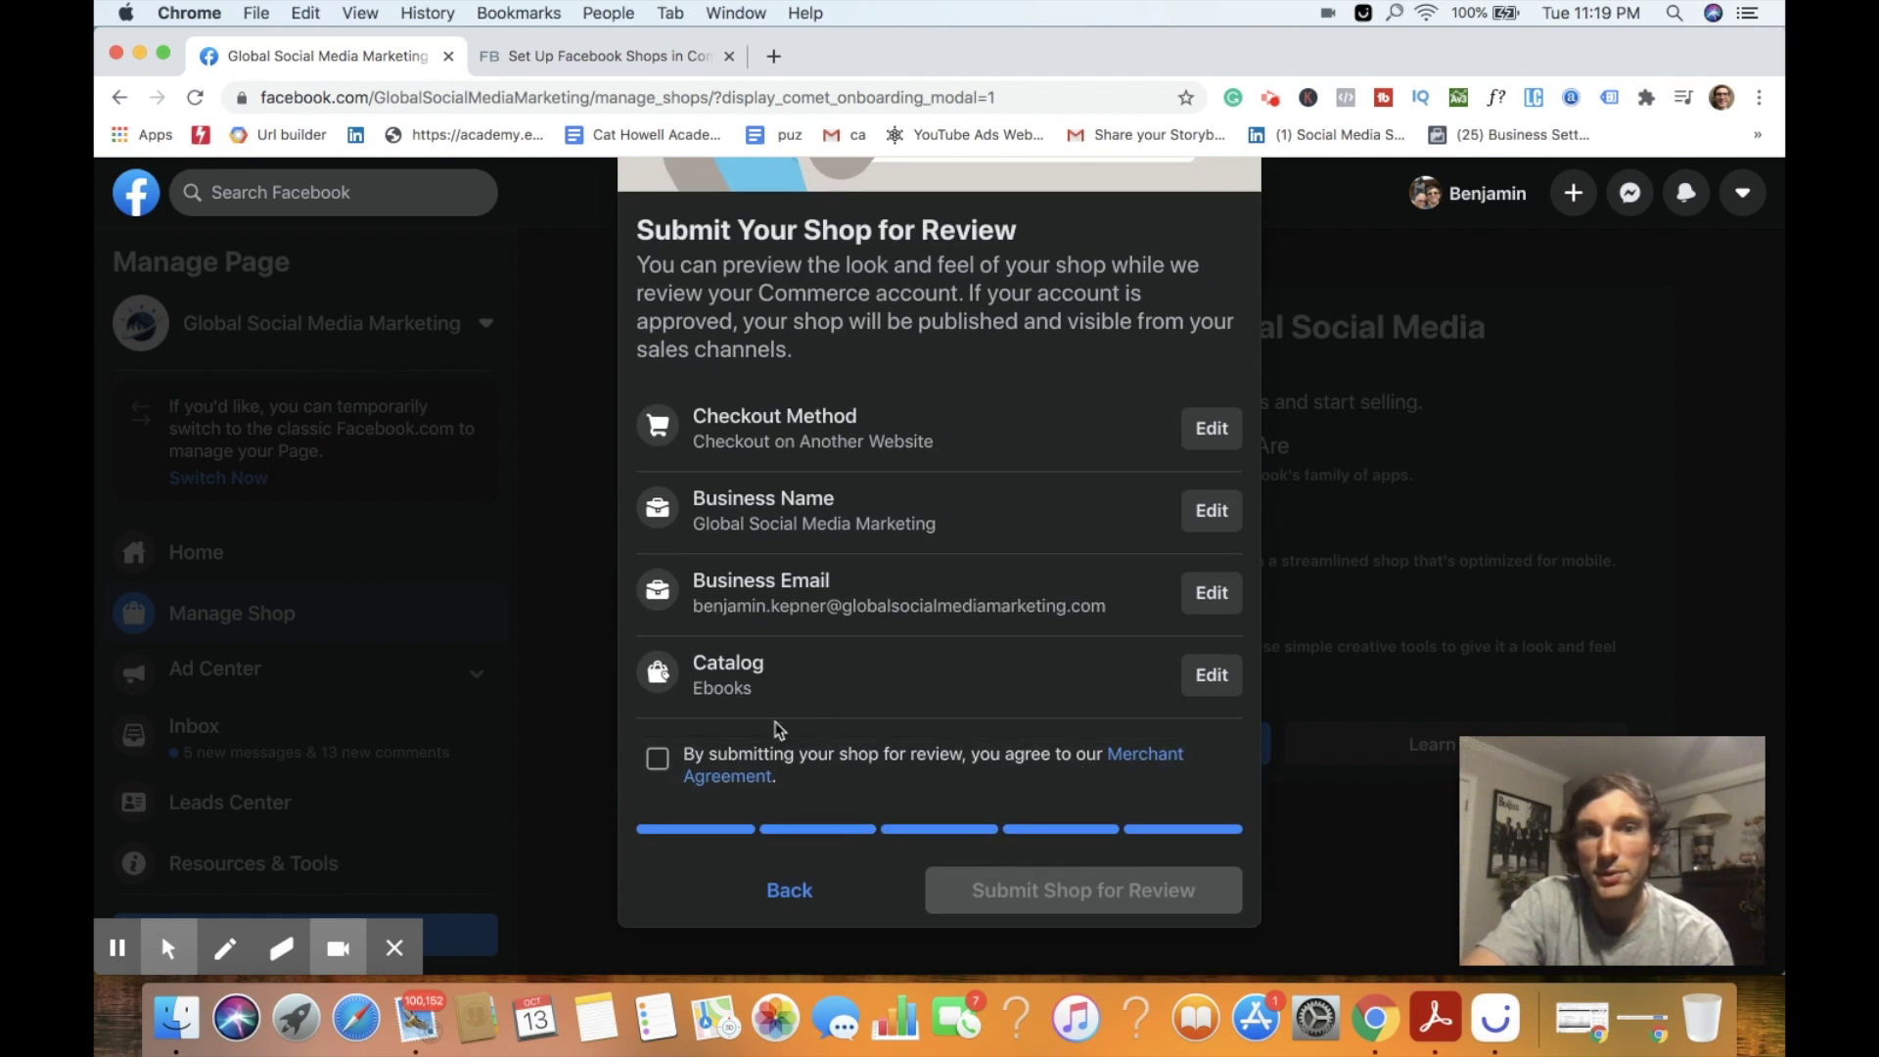
# - Accept the Merchant Agreement and submit the shop for review
pyautogui.click(657, 759)
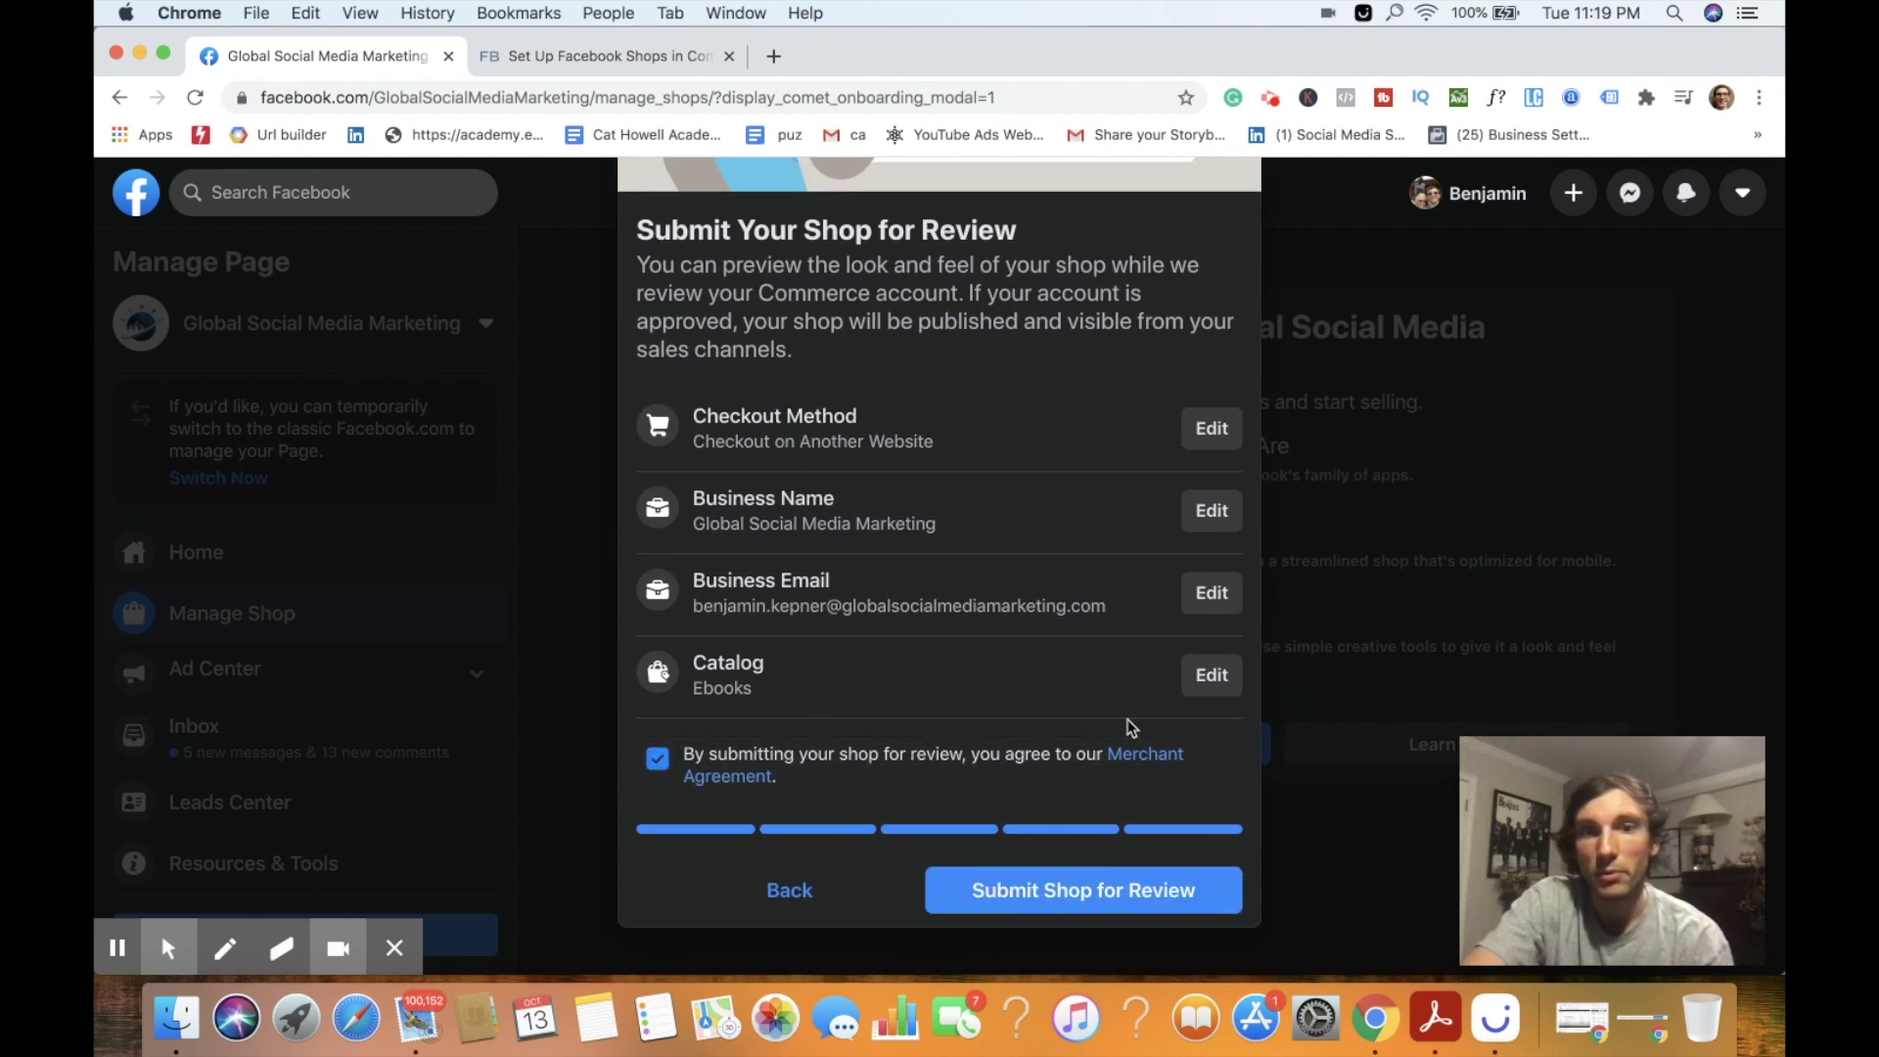
pyautogui.click(1127, 897)
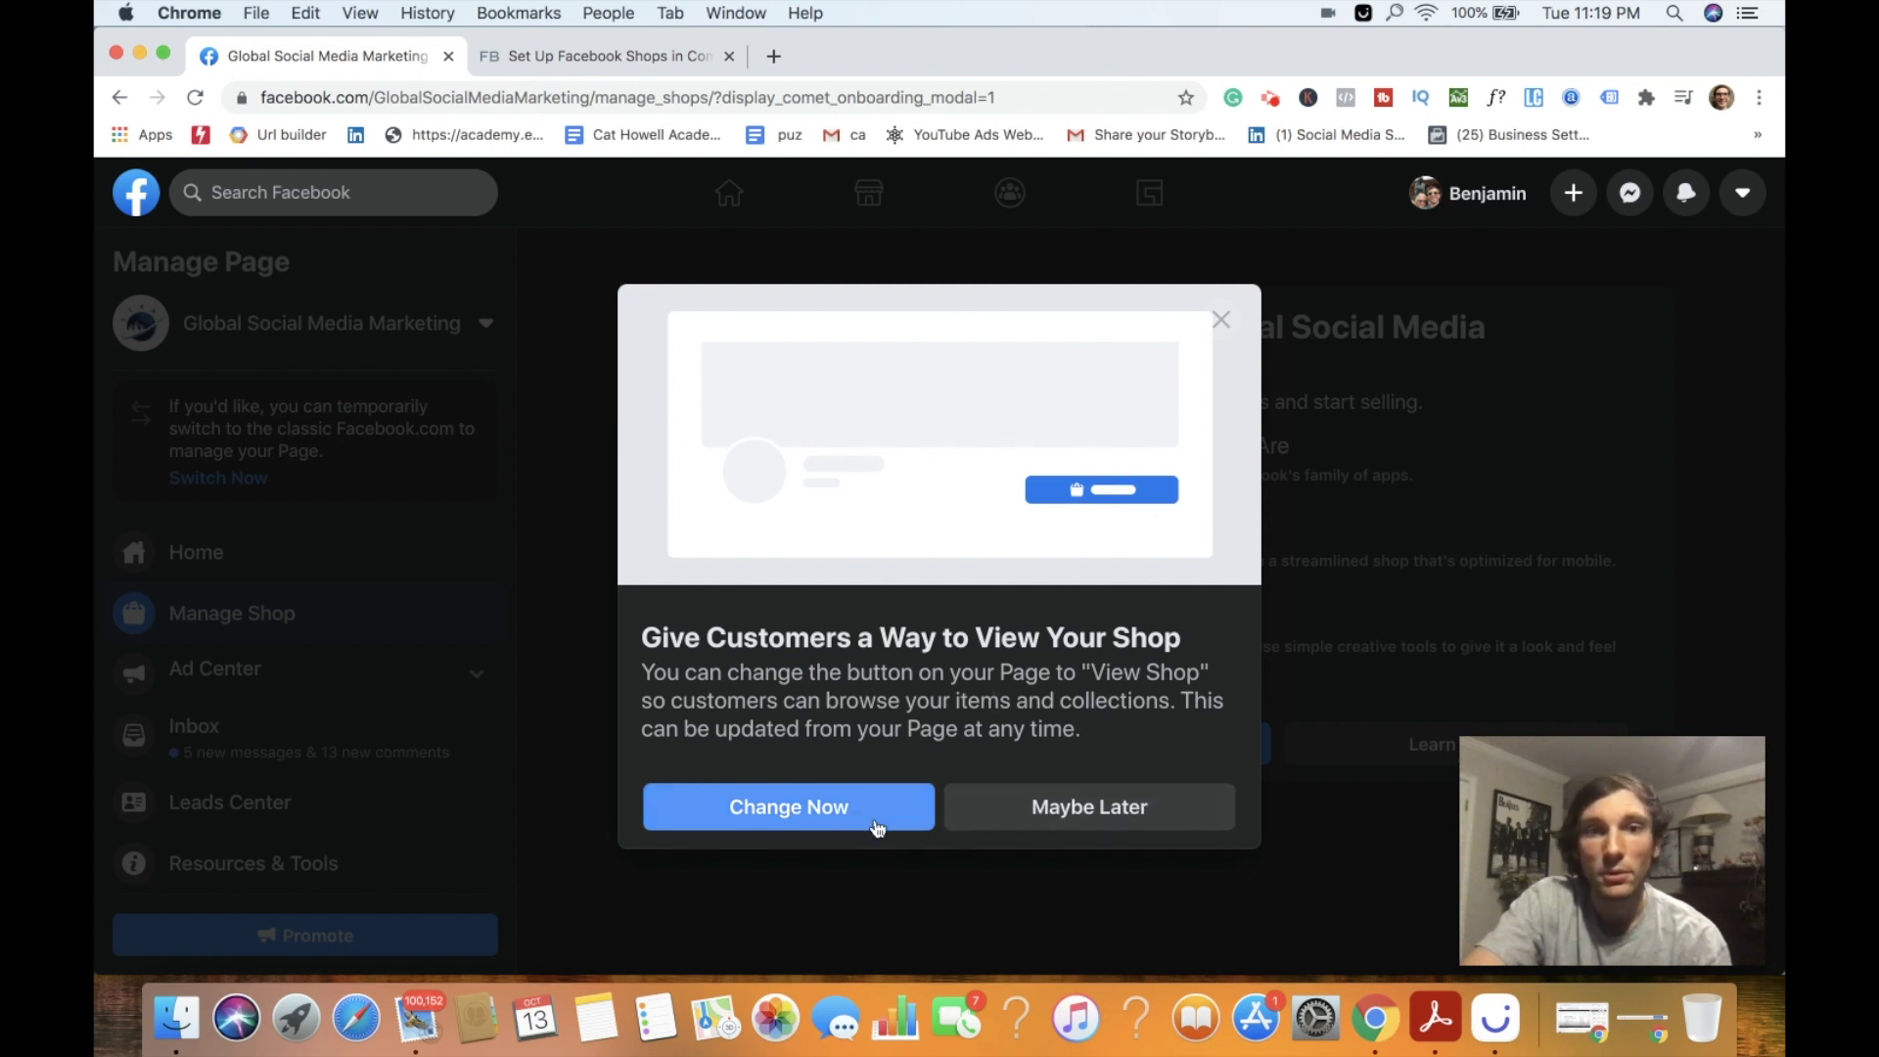
# - Choose Maybe Later on the shop button prompt and view the Shops setup help article
pyautogui.click(1040, 809)
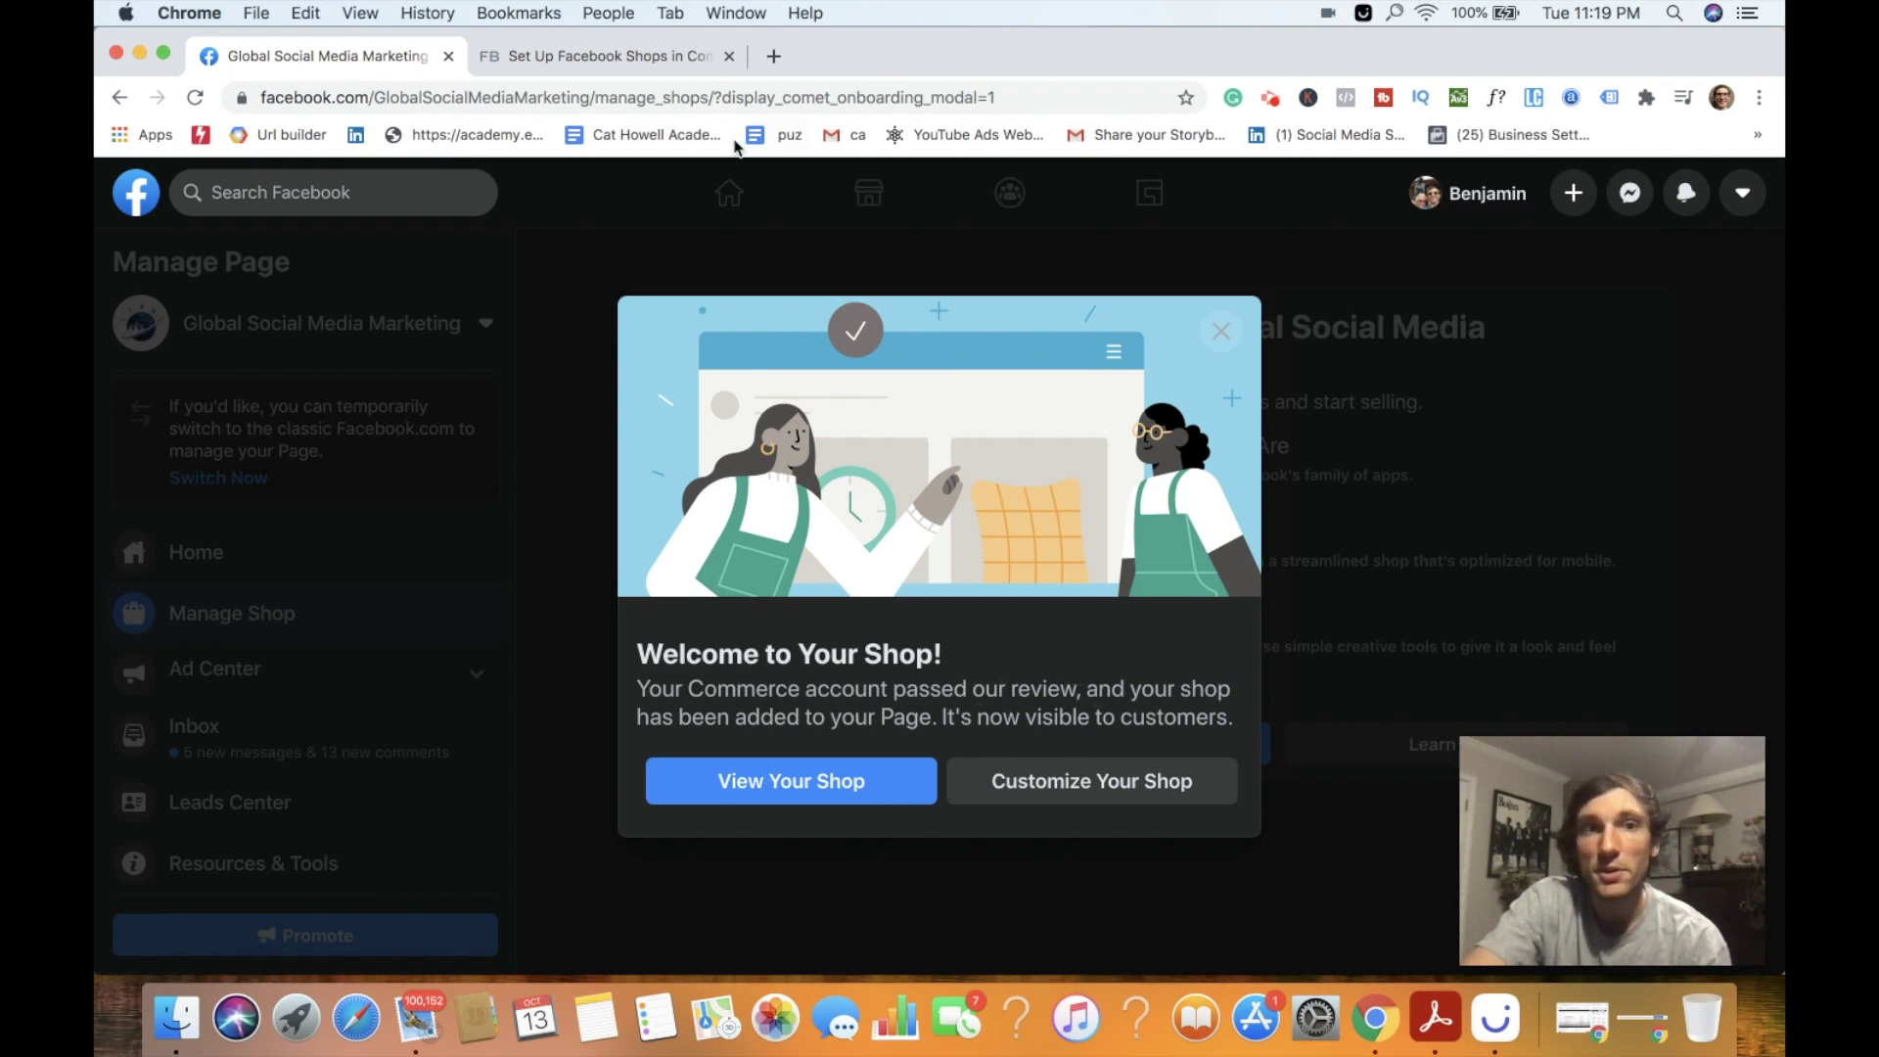
pyautogui.click(640, 67)
pyautogui.moveTo(656, 252)
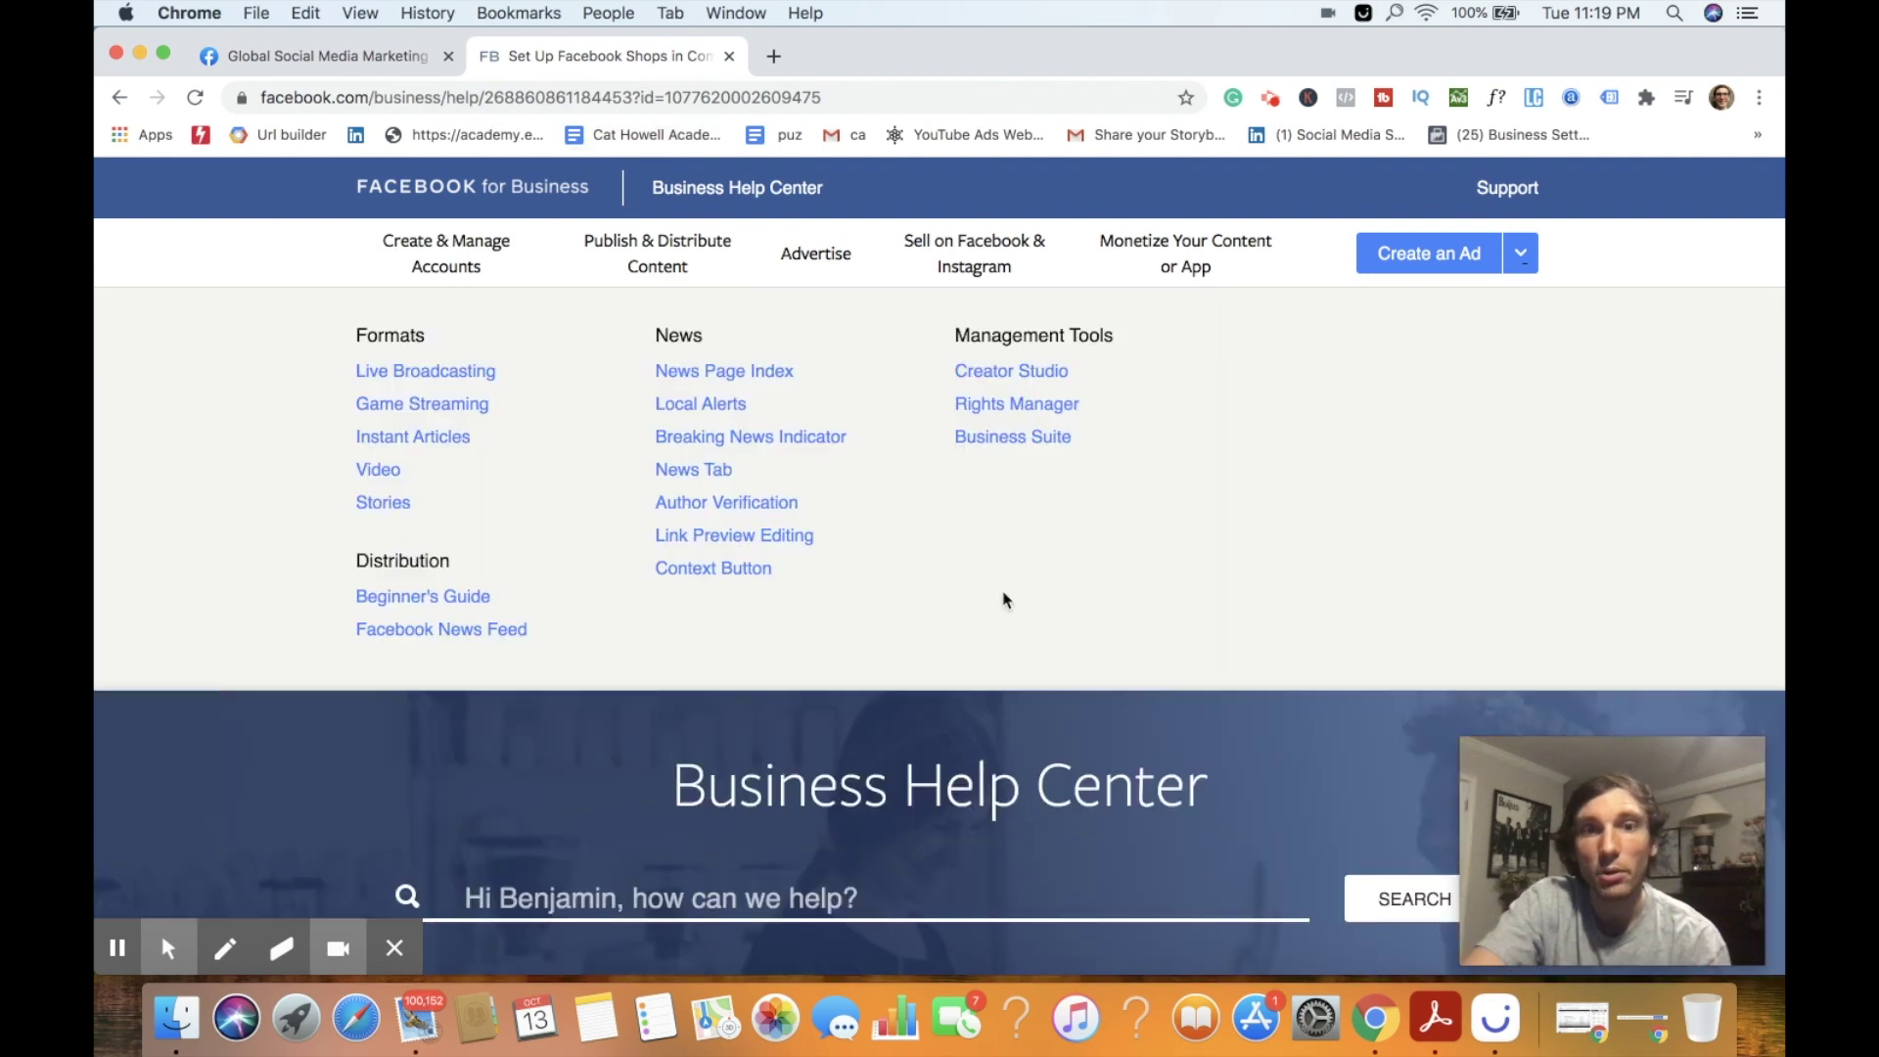
pyautogui.scroll(-10, 1141, 633)
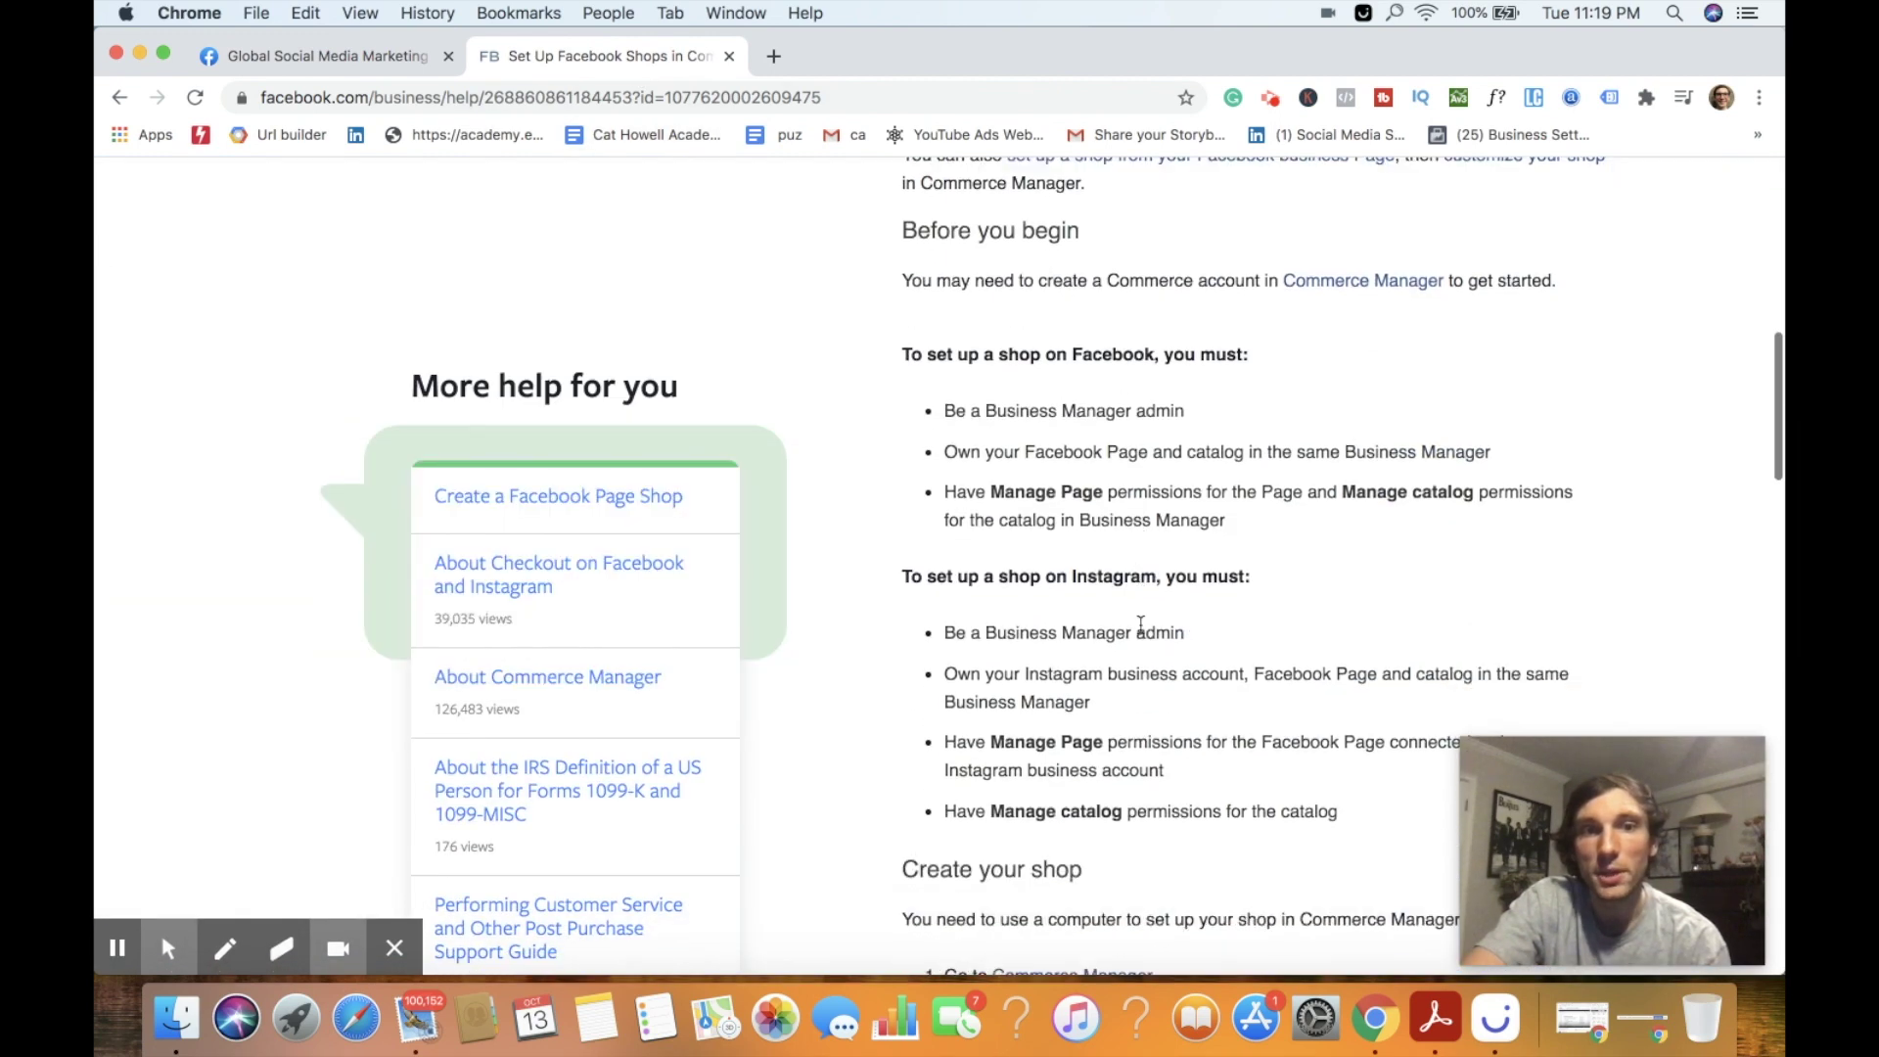
pyautogui.scroll(-1, 1141, 624)
pyautogui.scroll(3, 1141, 623)
pyautogui.scroll(2, 1086, 633)
pyautogui.scroll(2, 1027, 588)
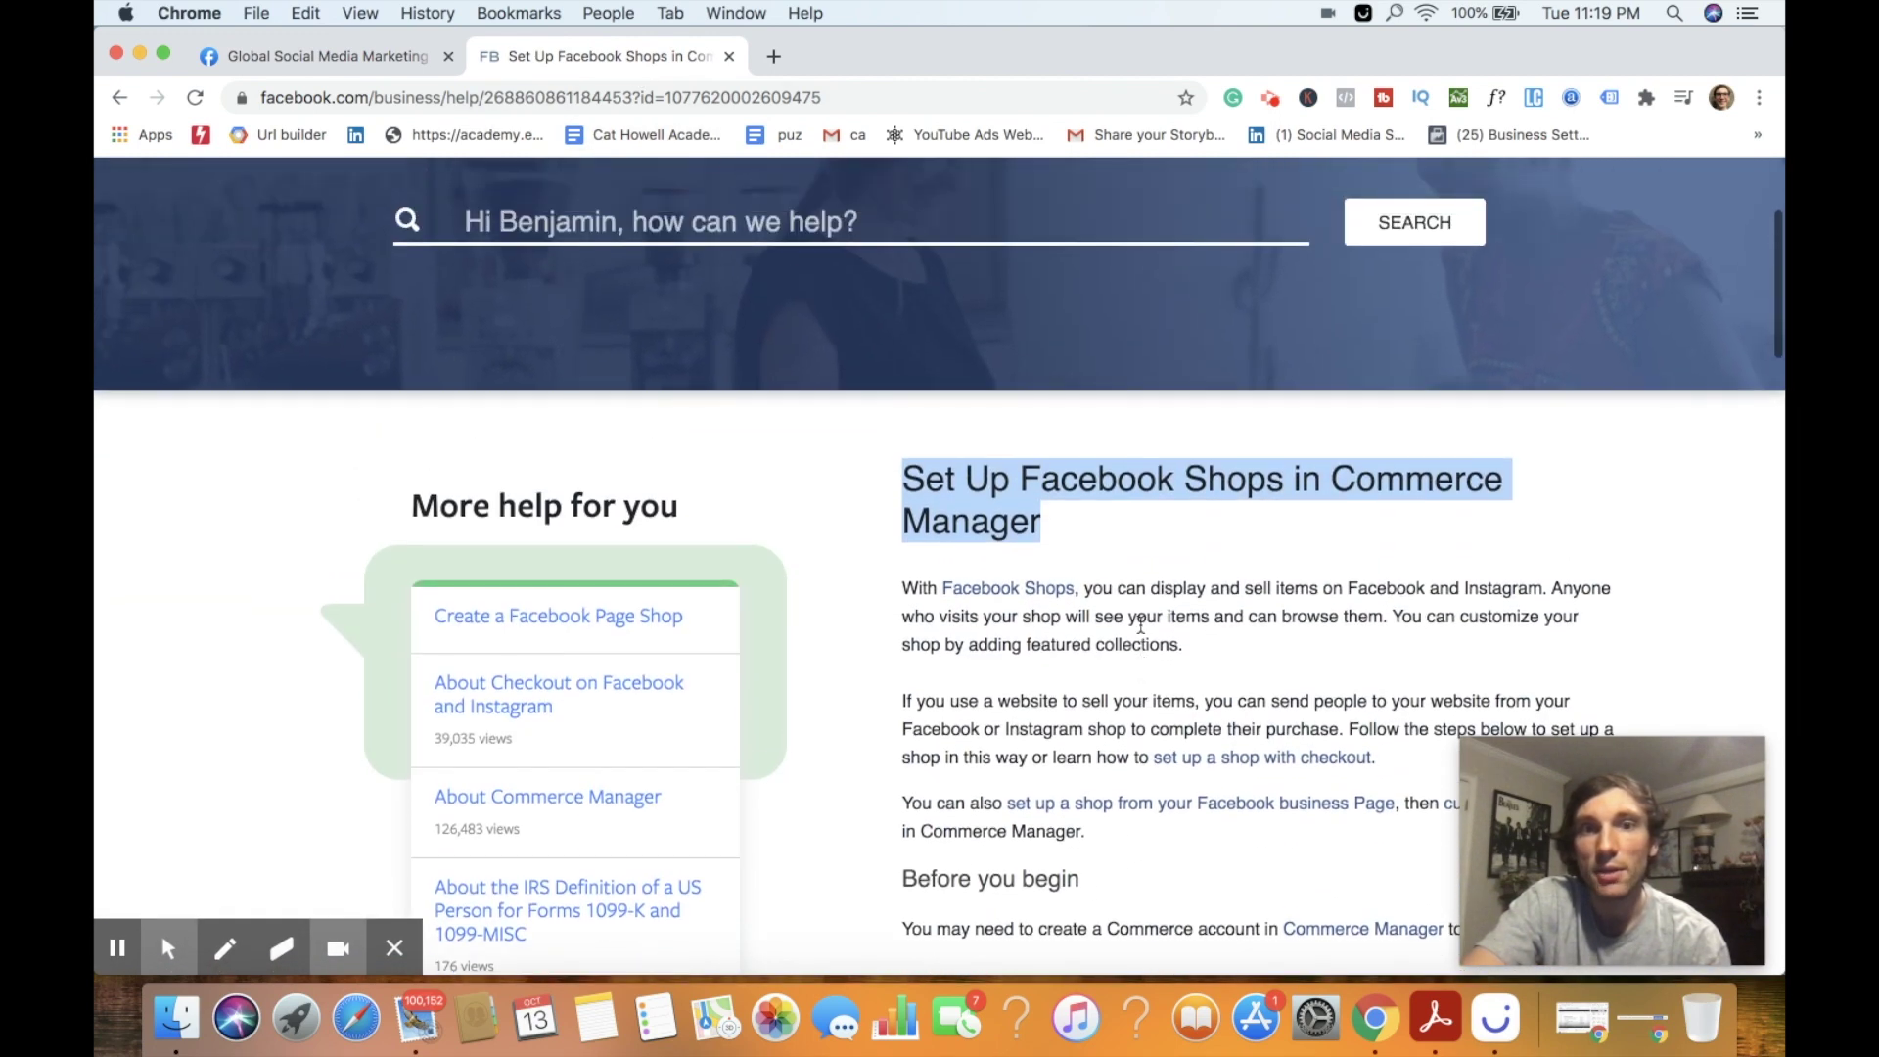
pyautogui.scroll(-3, 1222, 588)
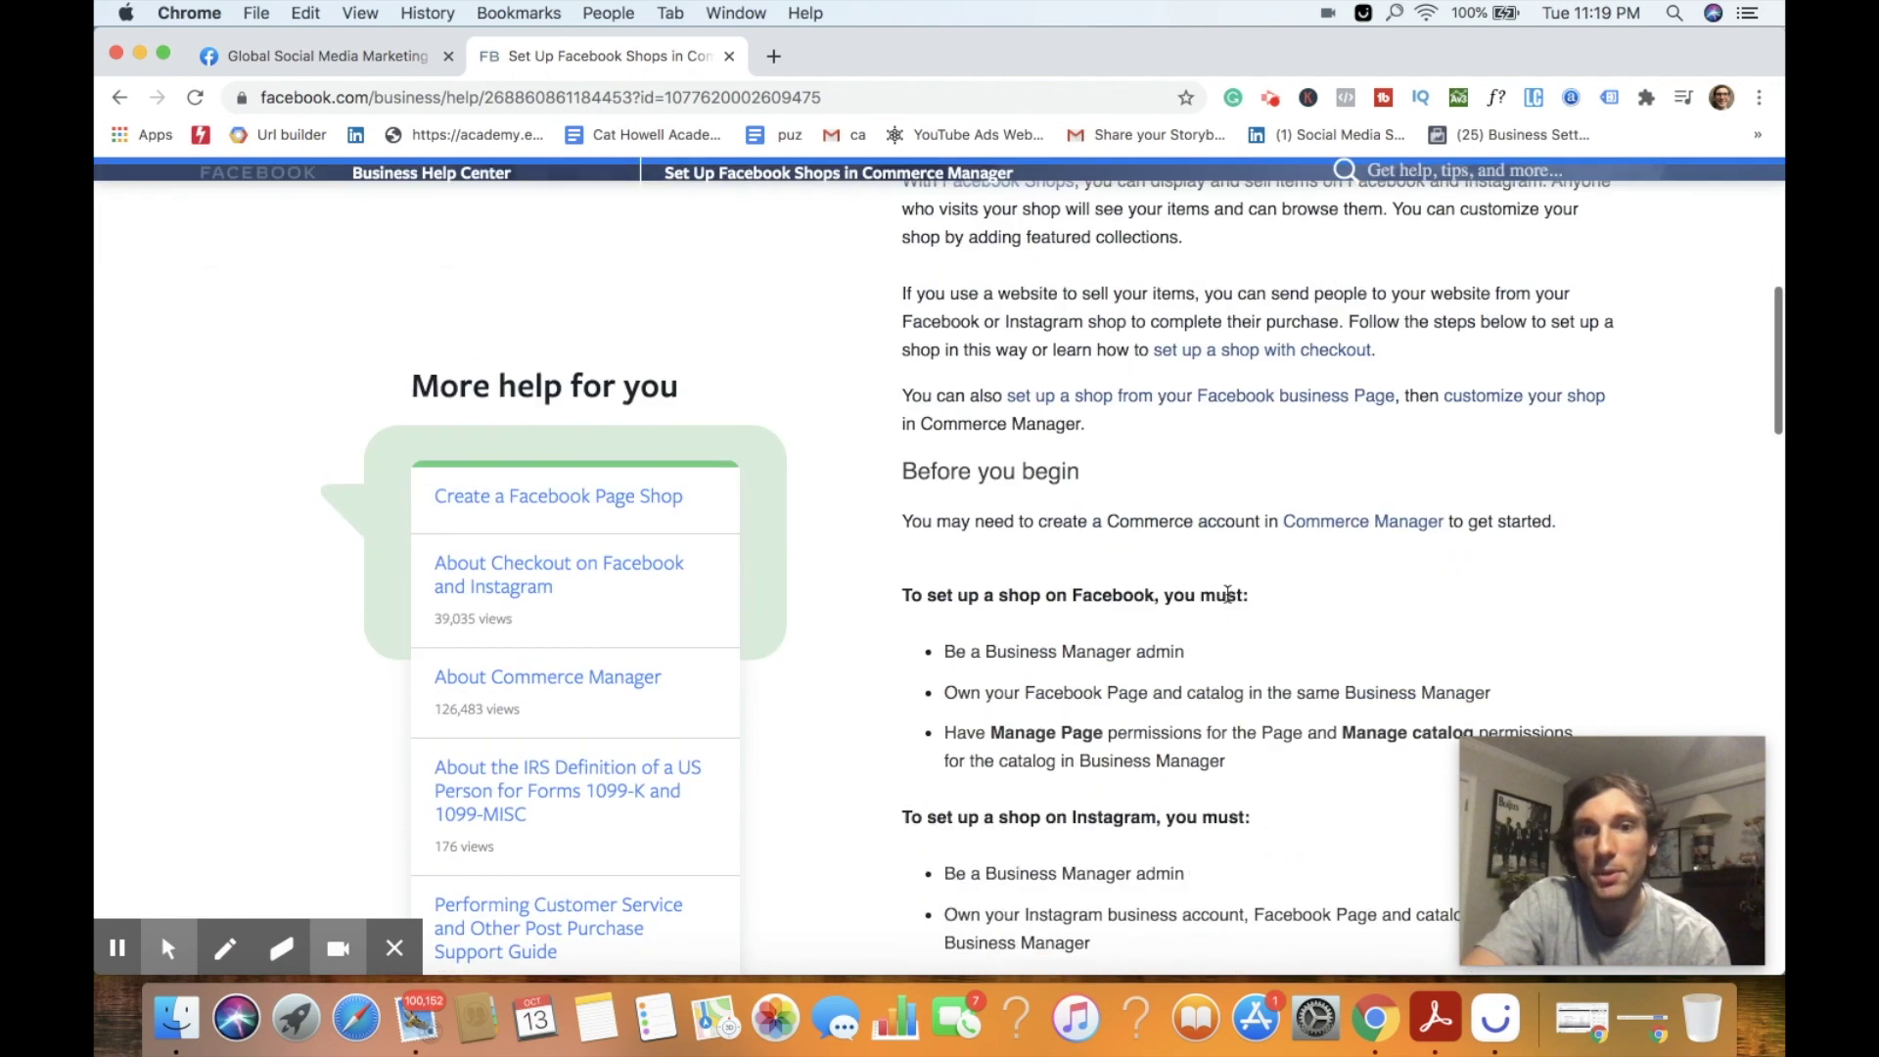
pyautogui.scroll(-3, 1204, 616)
pyautogui.scroll(-3, 1181, 646)
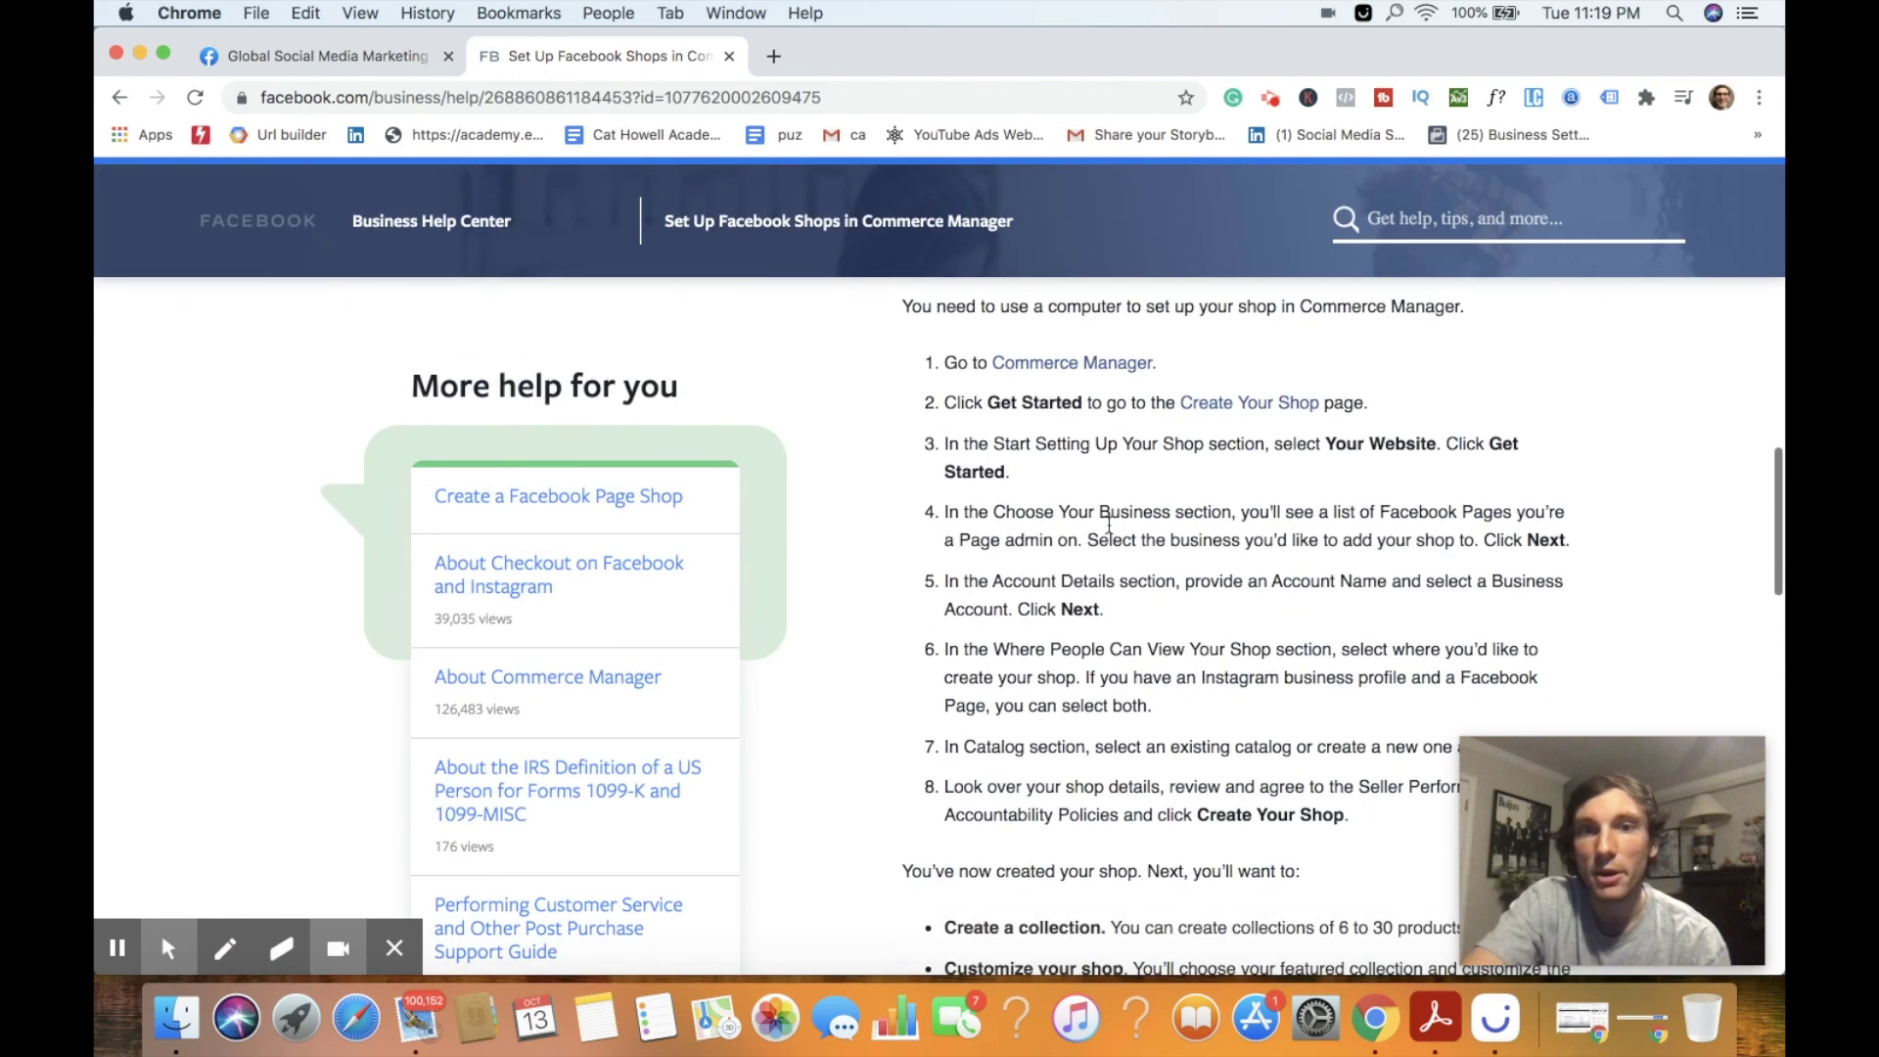
pyautogui.scroll(-3, 1168, 727)
pyautogui.scroll(-2, 1168, 725)
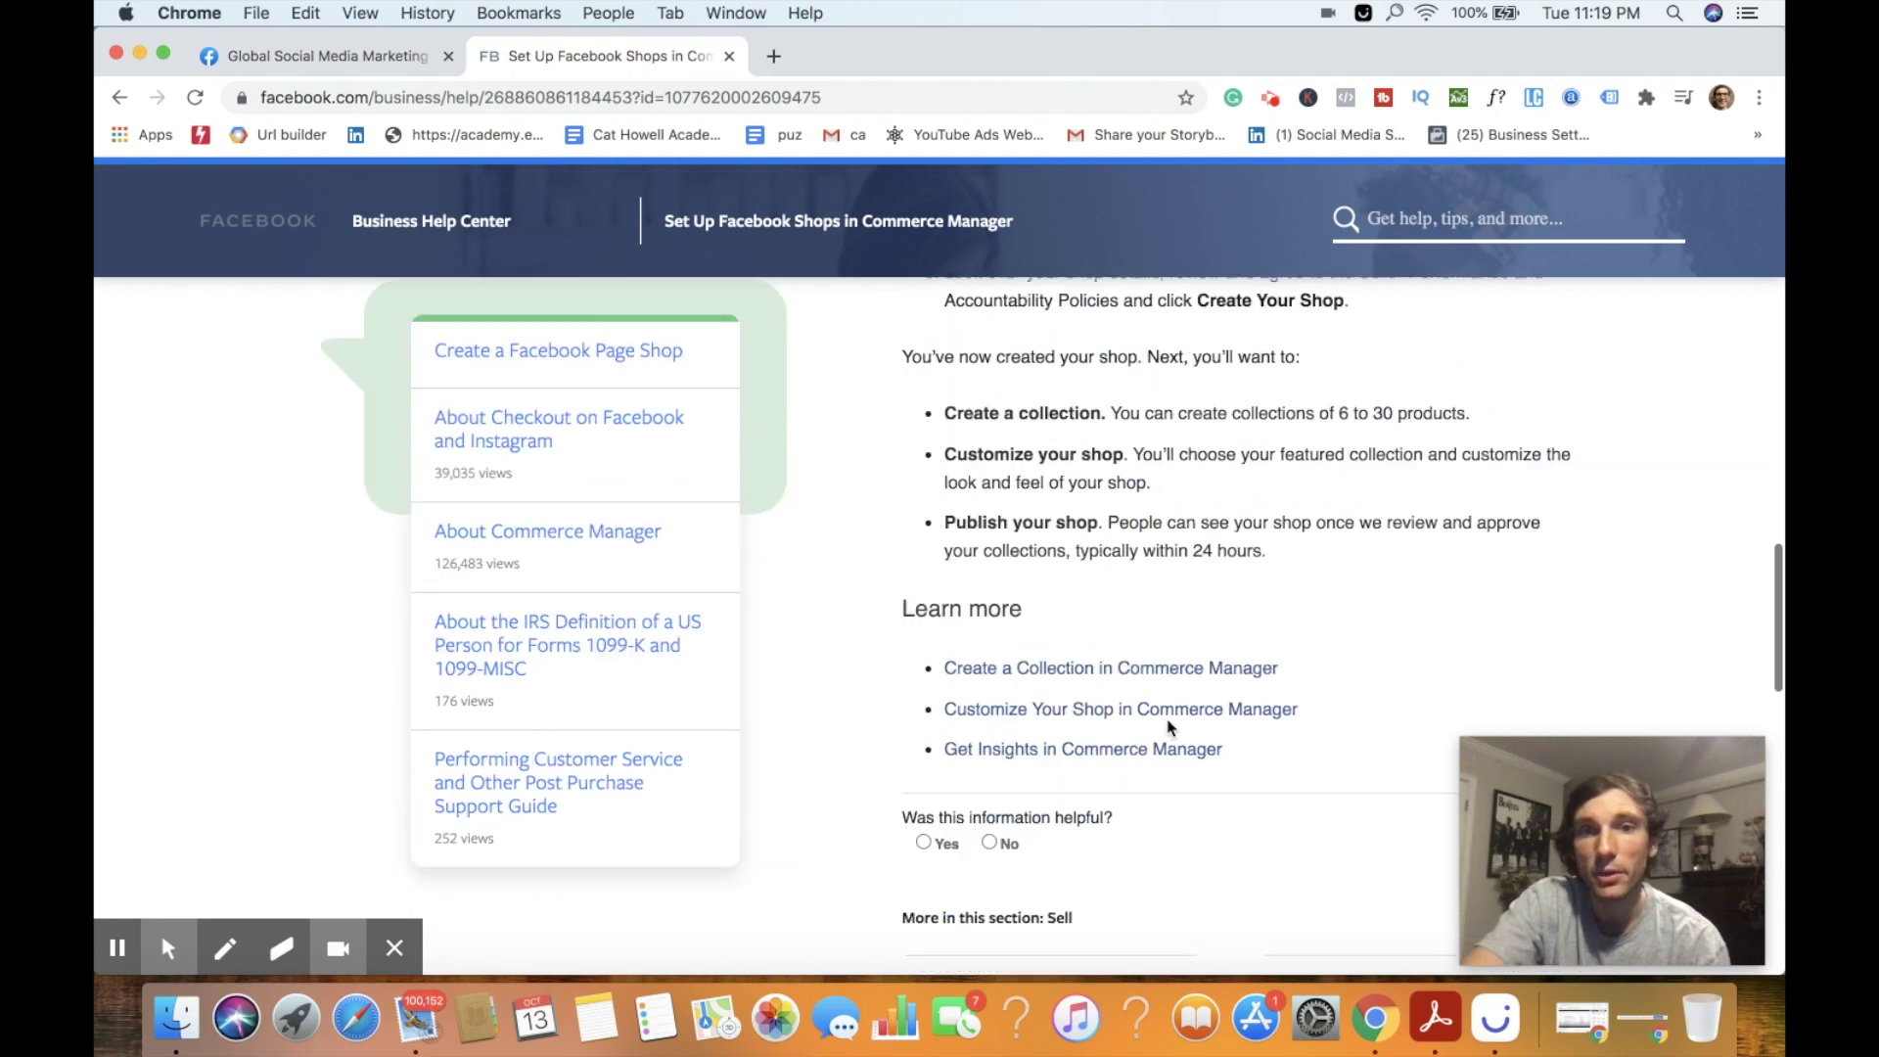
# - Return to the Page tab and choose View Your Shop from the welcome message
pyautogui.click(373, 55)
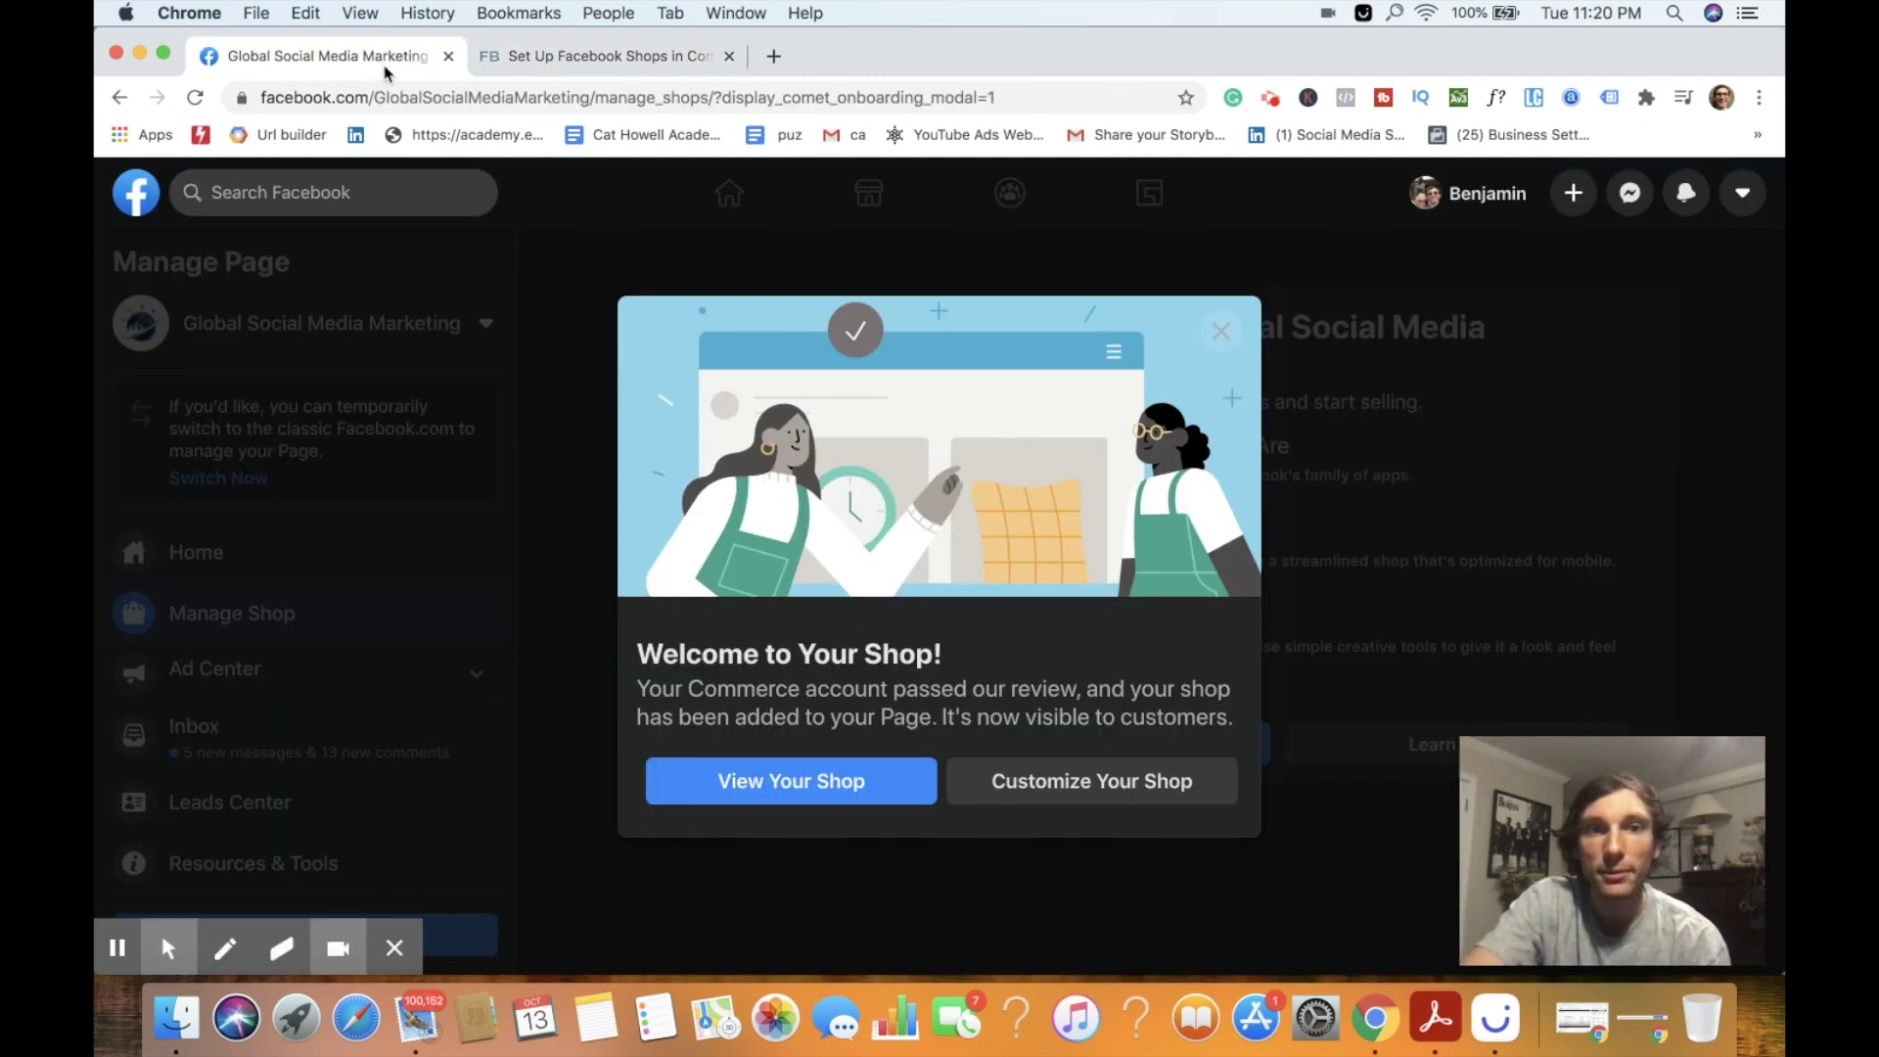
pyautogui.click(878, 786)
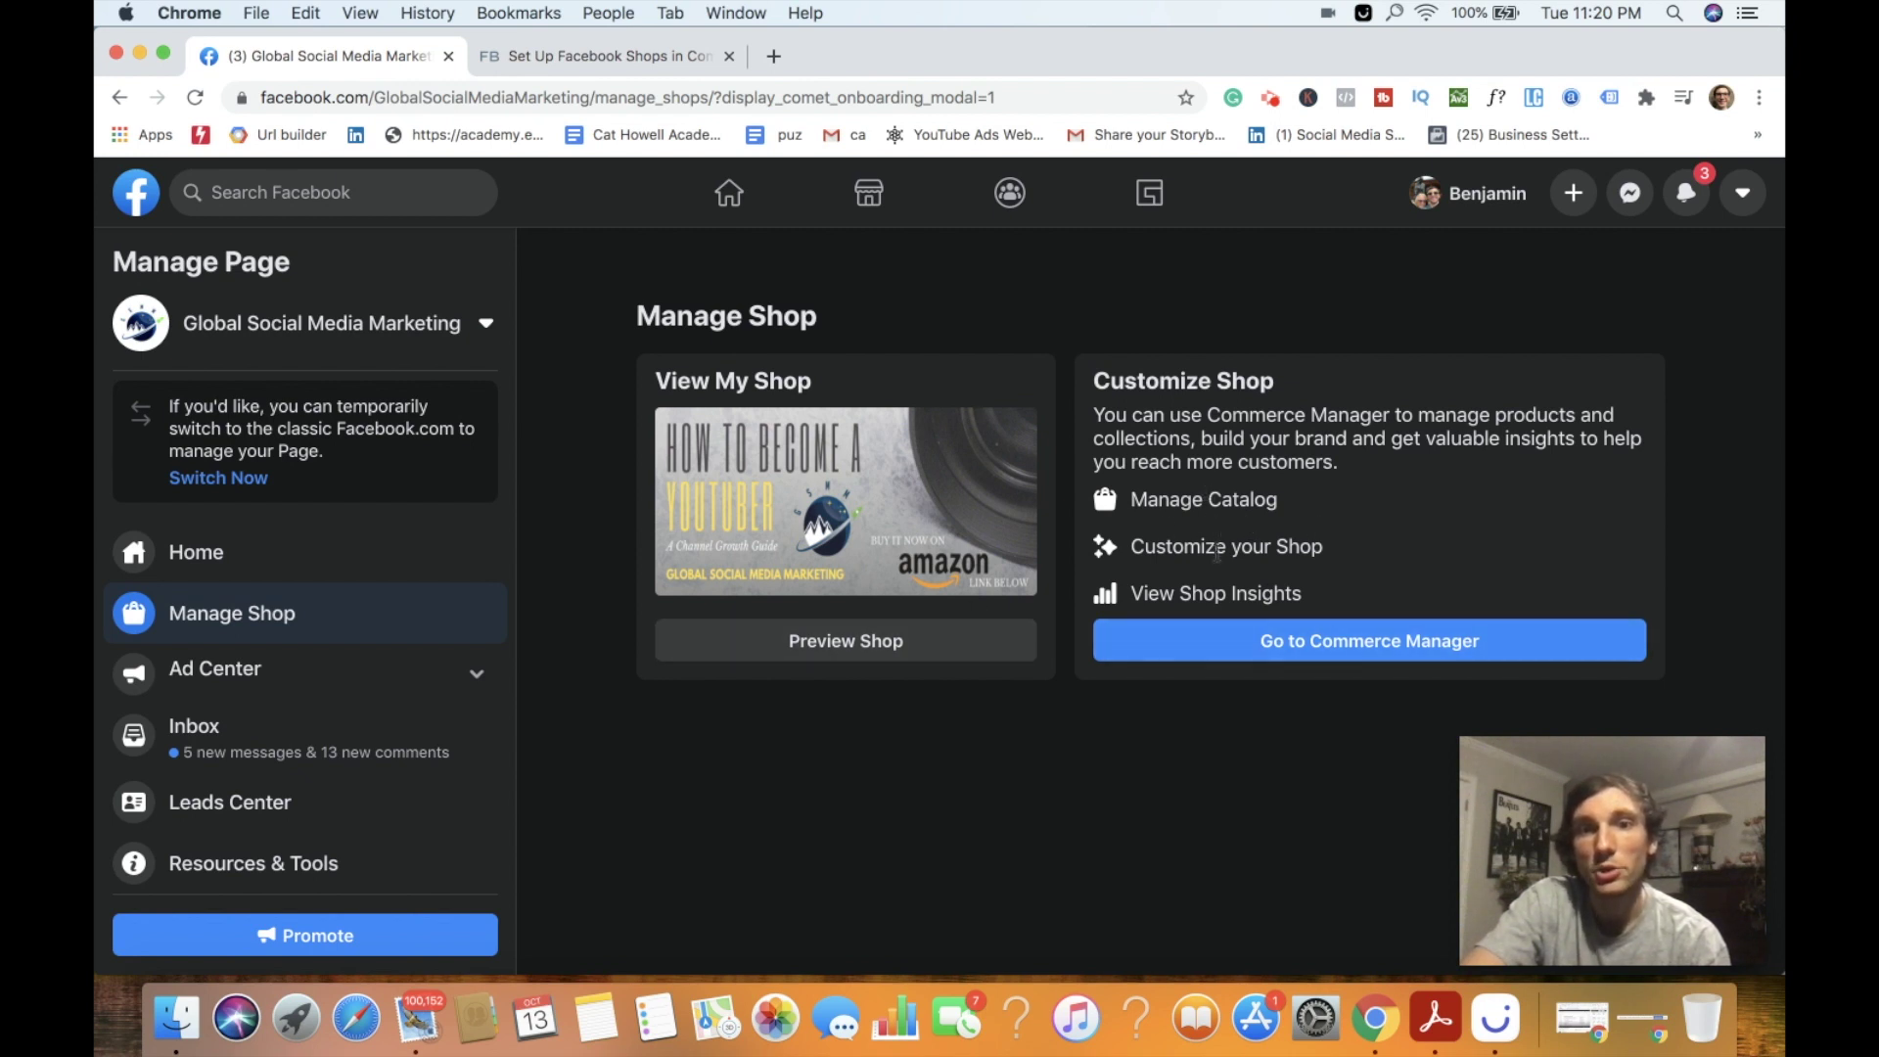
# - Go to Commerce Manager, dismiss the New Home for Catalog popup and expand the Catalog section
pyautogui.click(1271, 642)
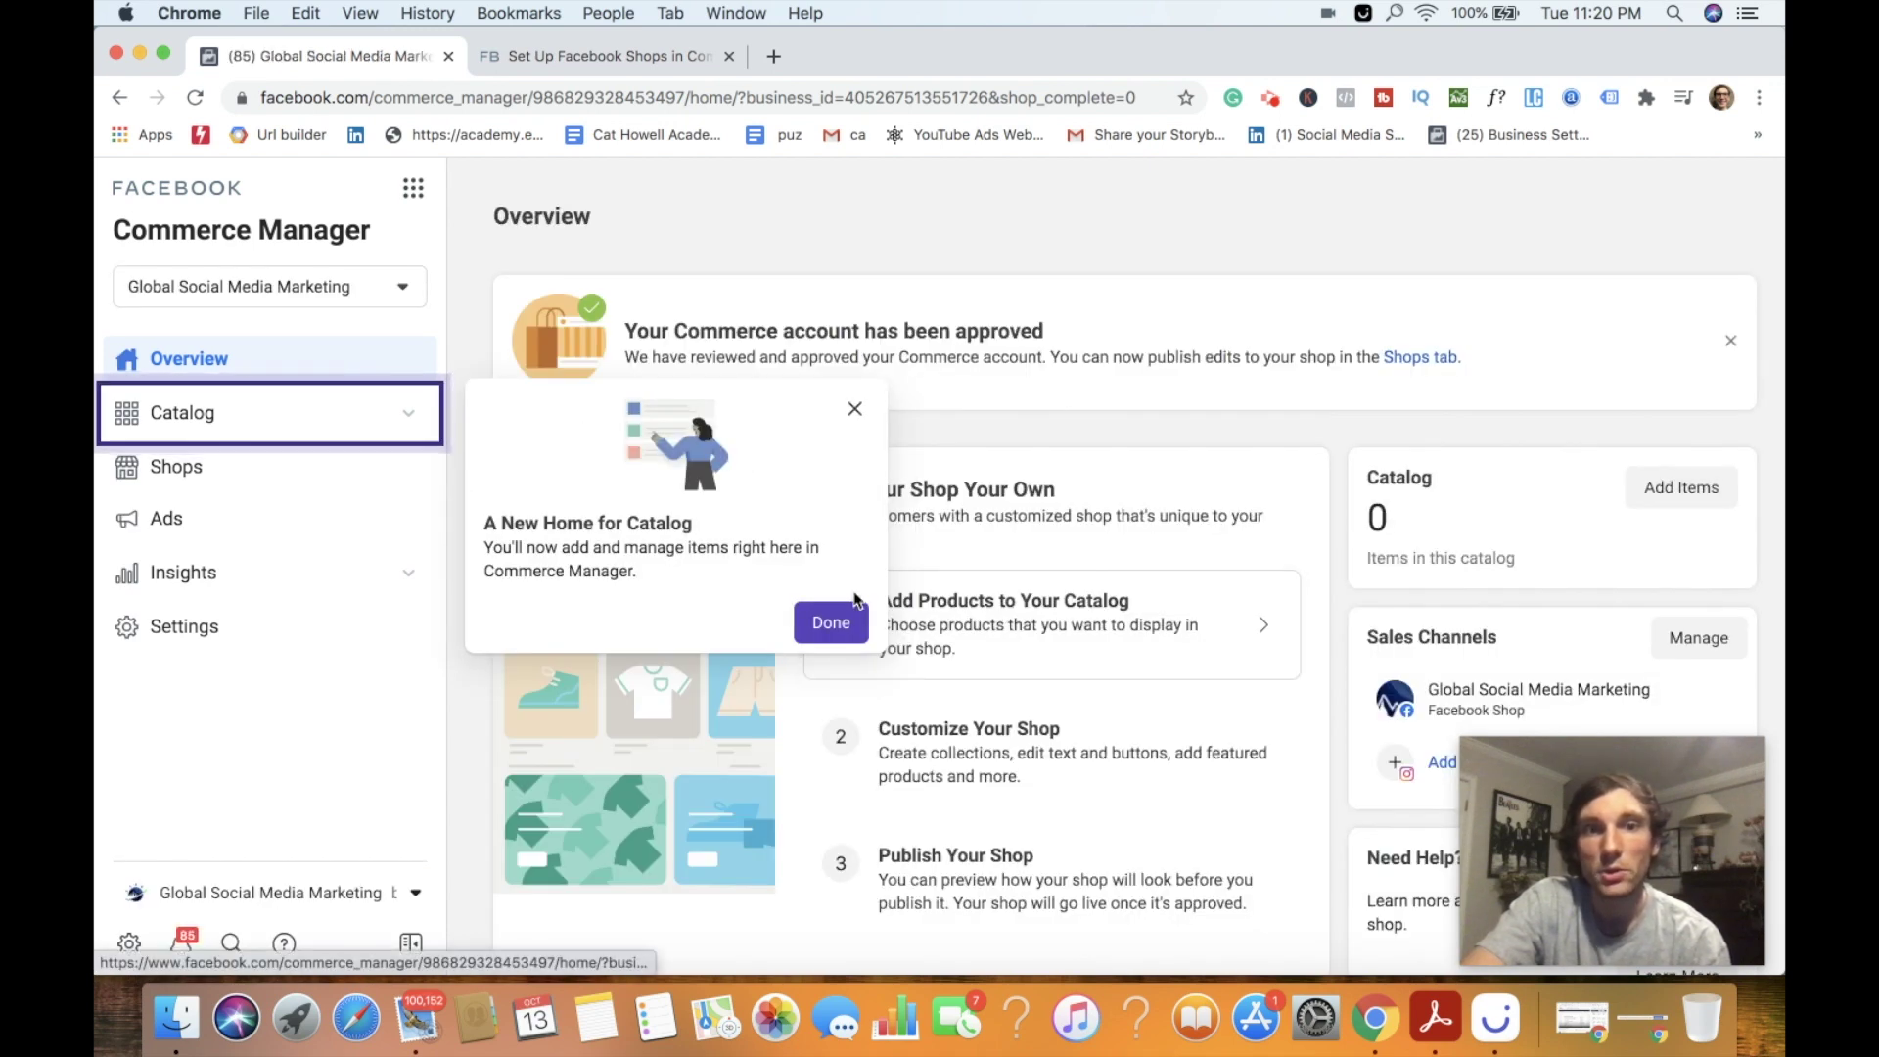
pyautogui.click(831, 622)
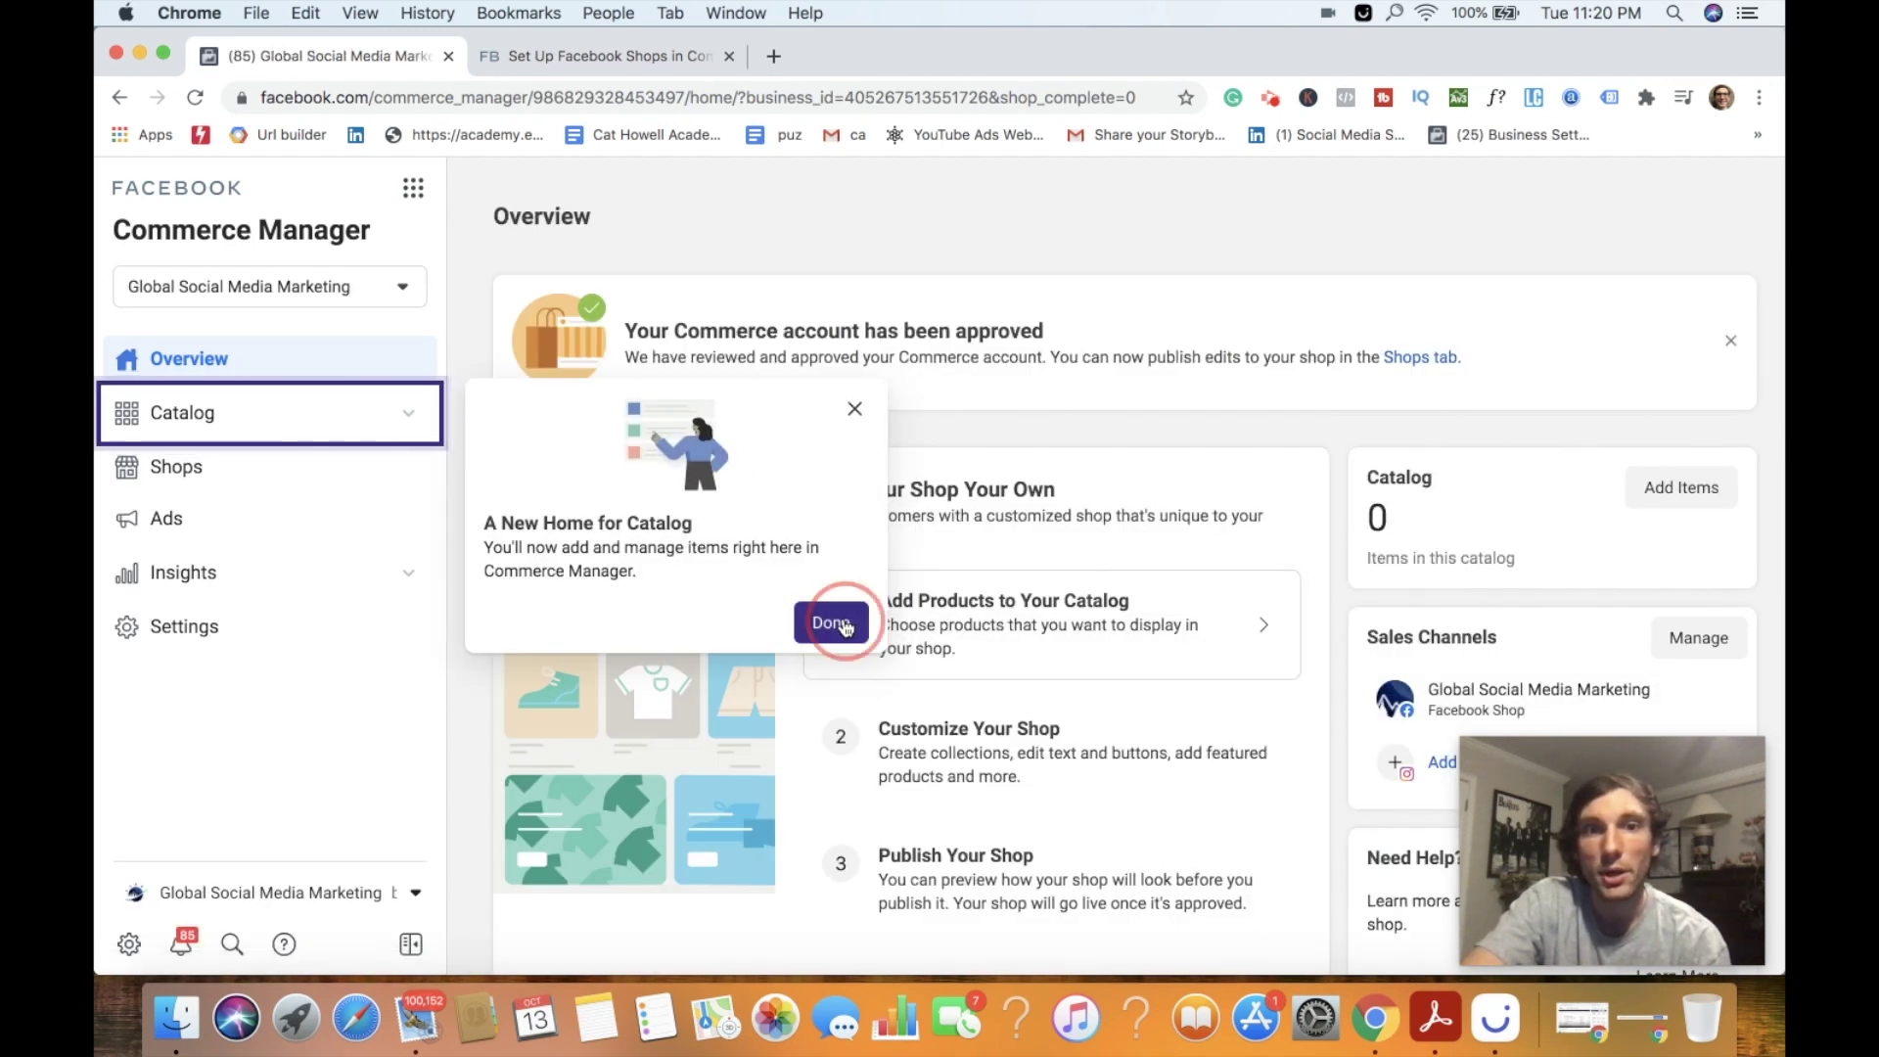
pyautogui.scroll(-3, 1253, 404)
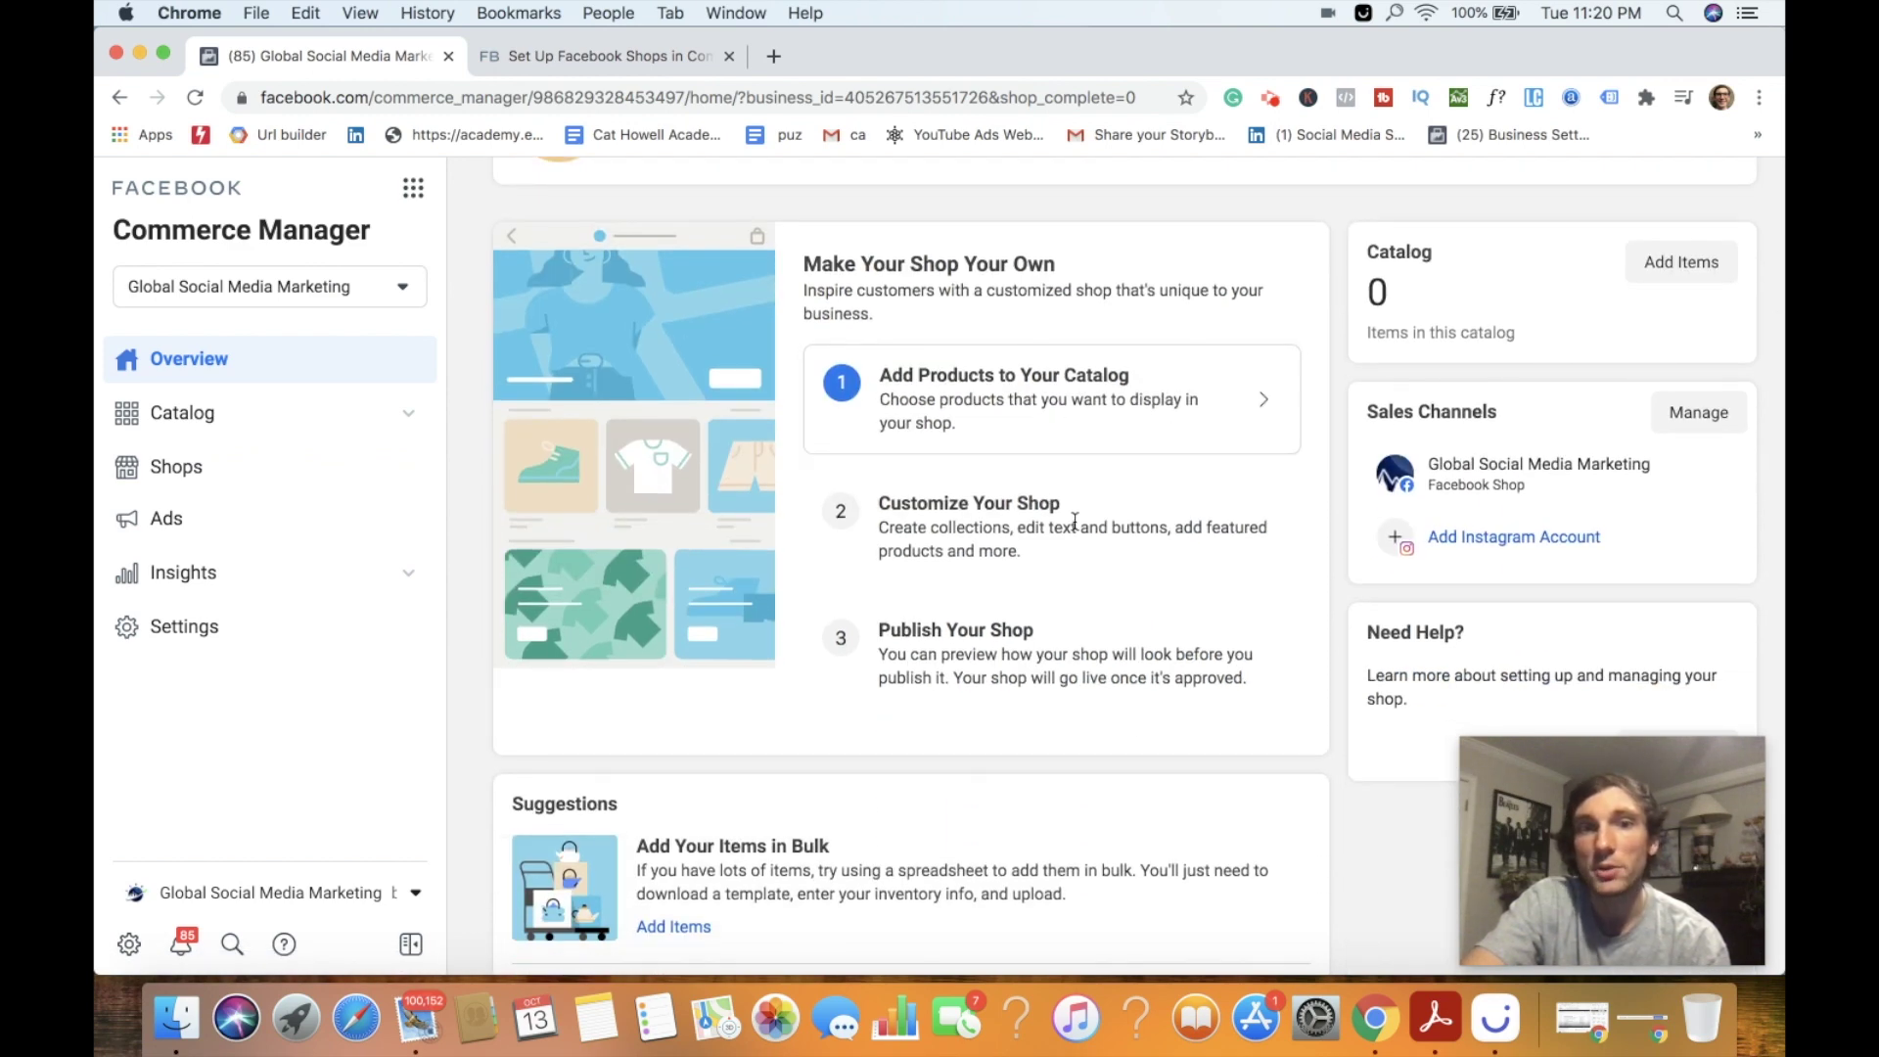
pyautogui.scroll(-2, 1149, 647)
pyautogui.scroll(-1, 1149, 648)
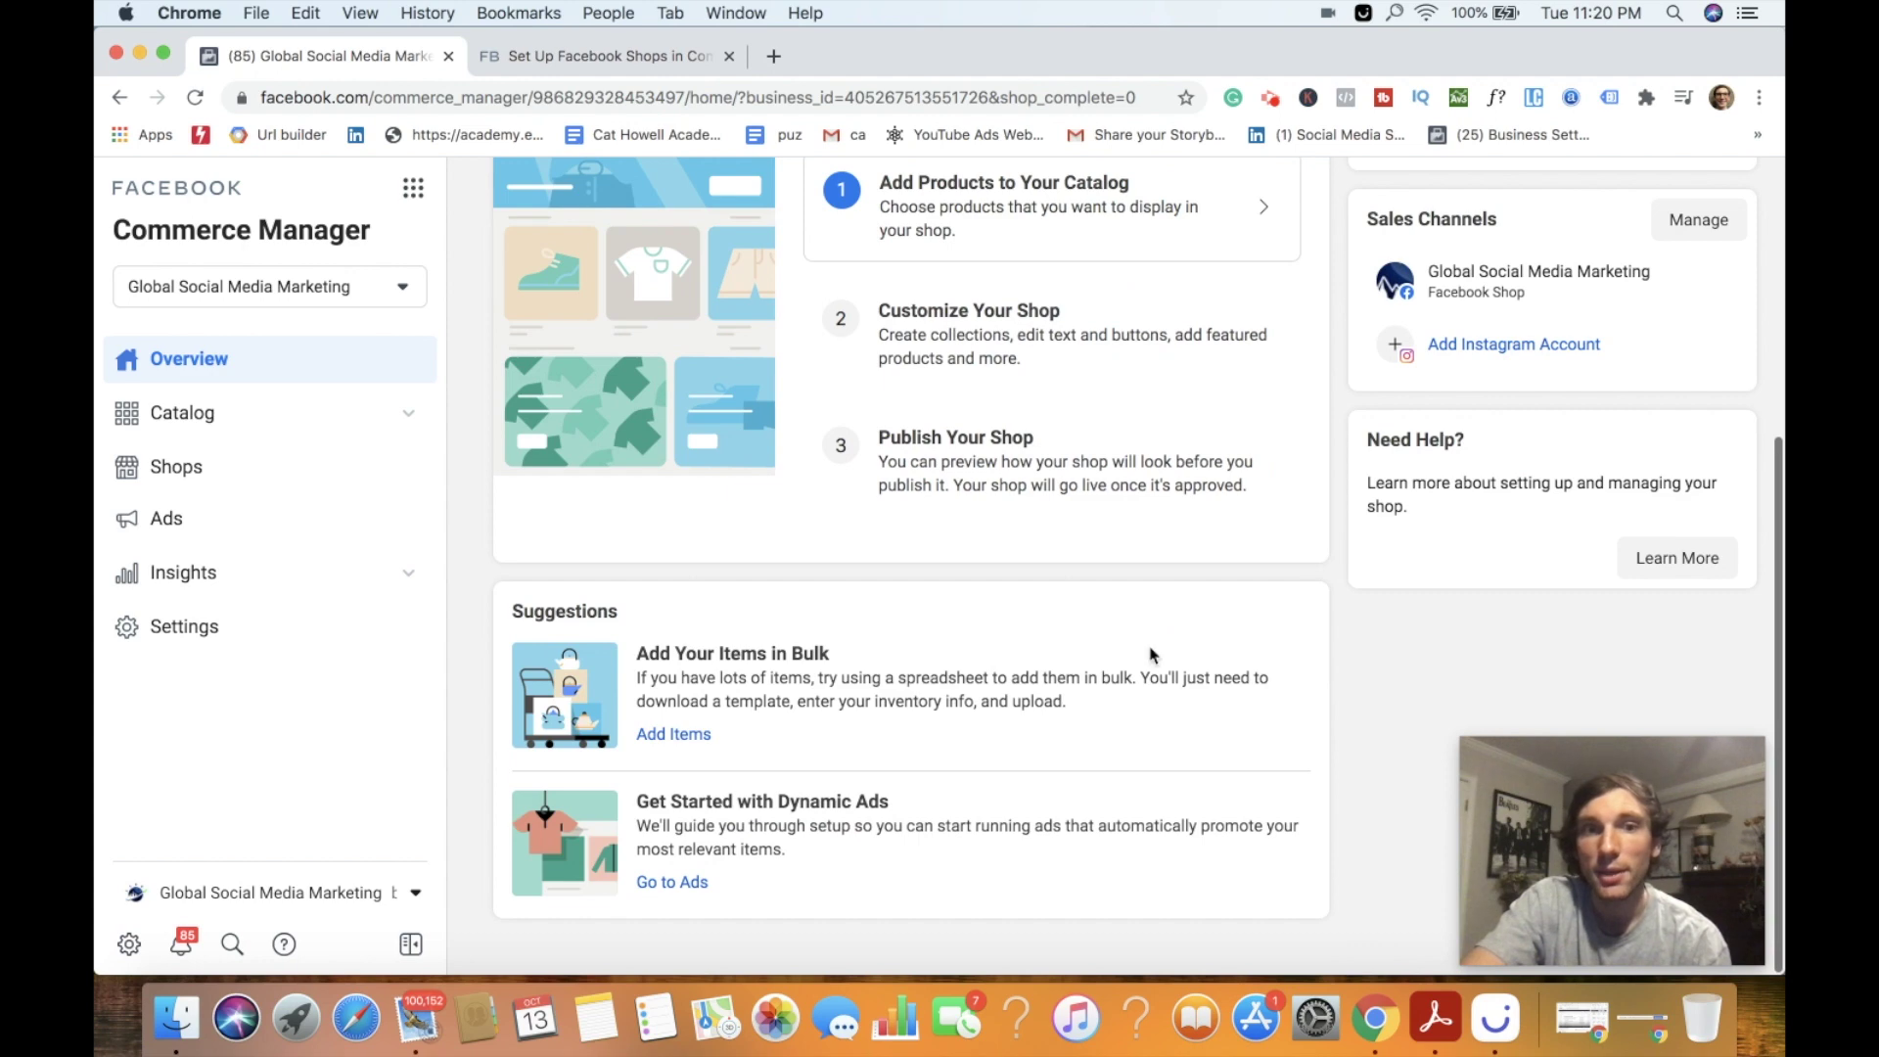
pyautogui.scroll(2, 1098, 583)
pyautogui.scroll(3, 1098, 583)
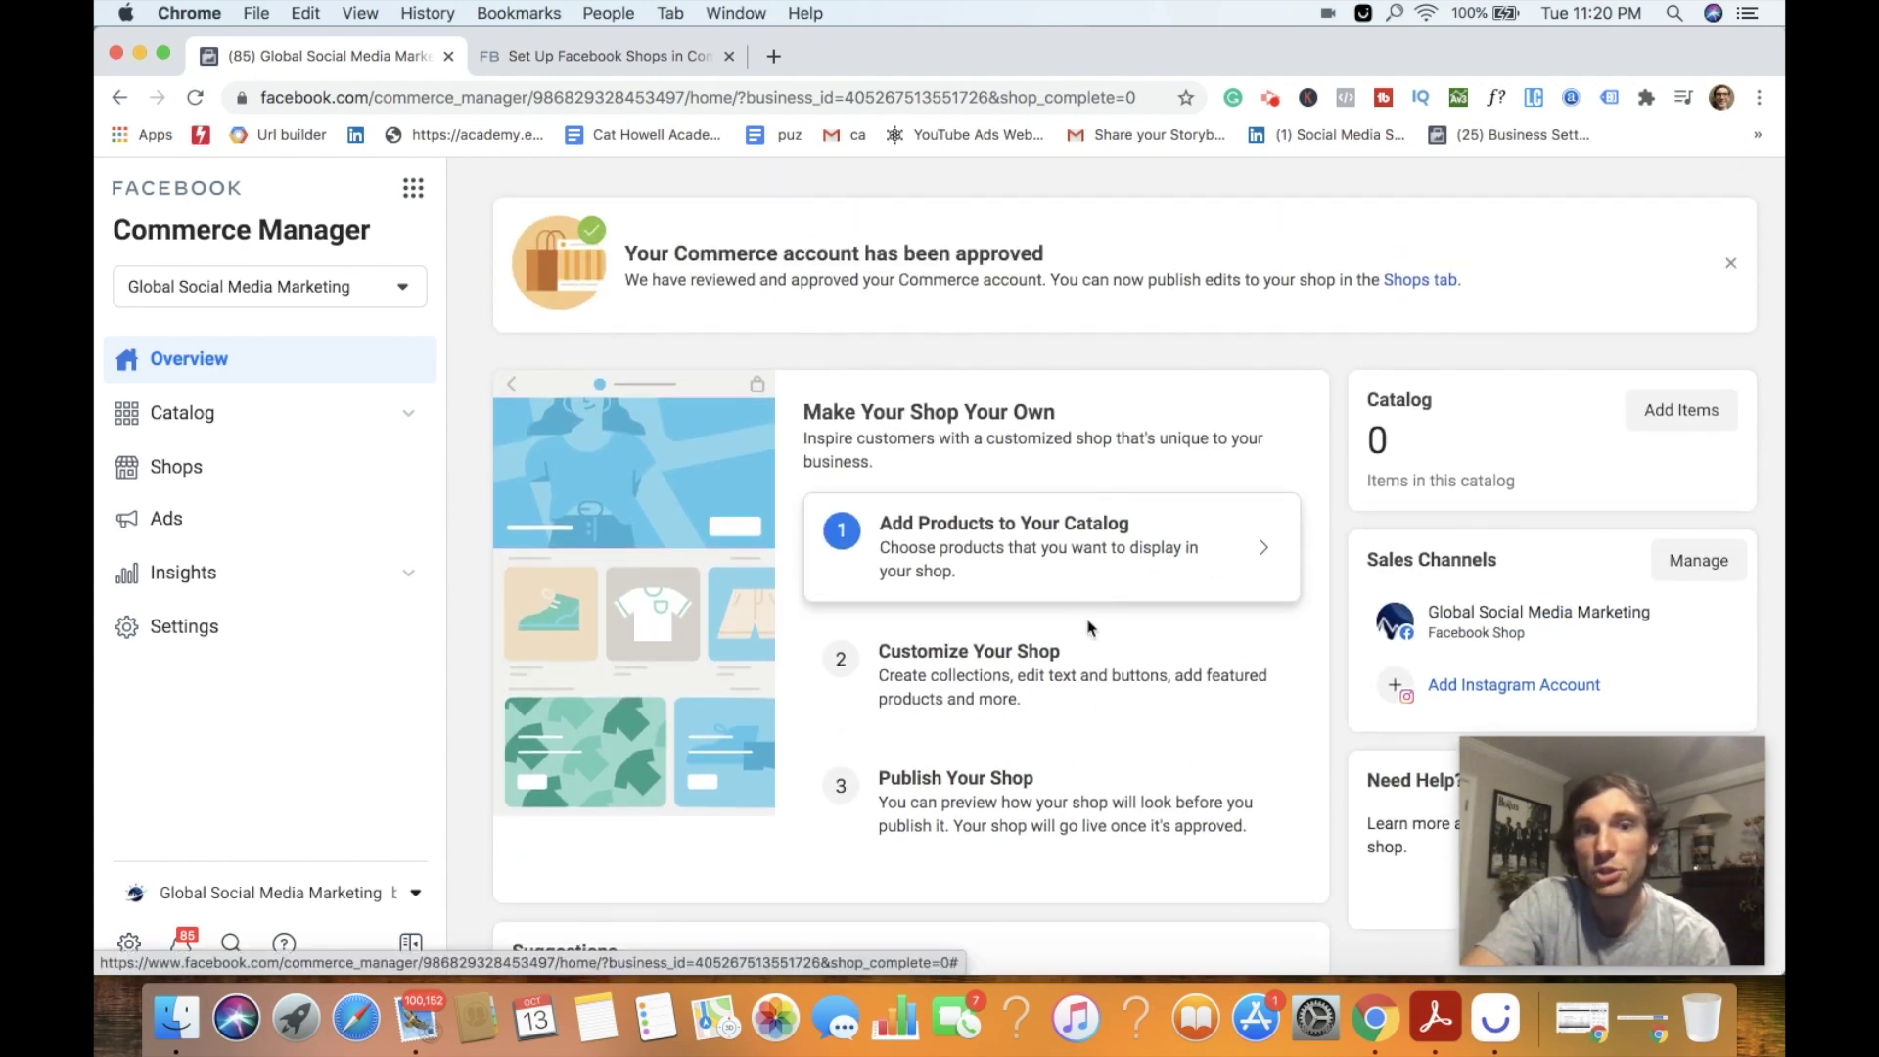
pyautogui.click(219, 415)
# - From Catalog > Items, add items with Add Manually selected and continue to the product form
pyautogui.click(210, 464)
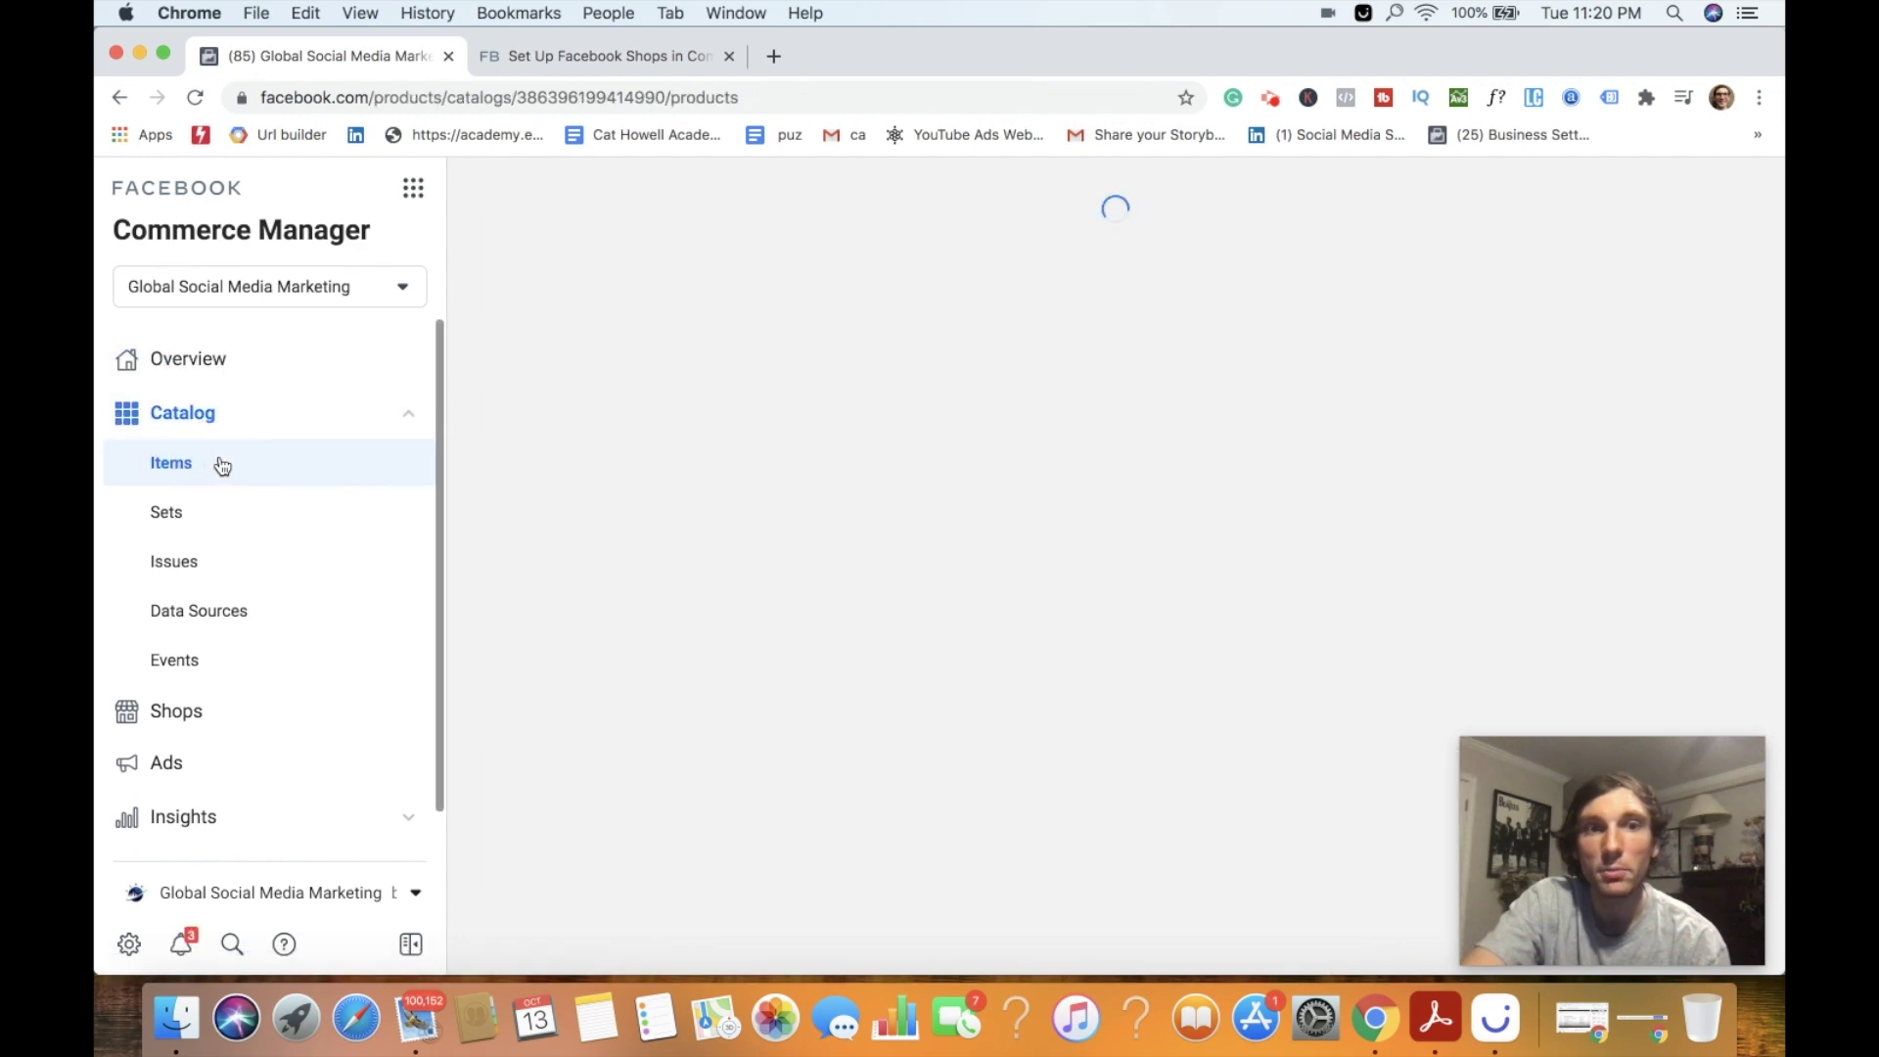
pyautogui.scroll(-1, 1281, 574)
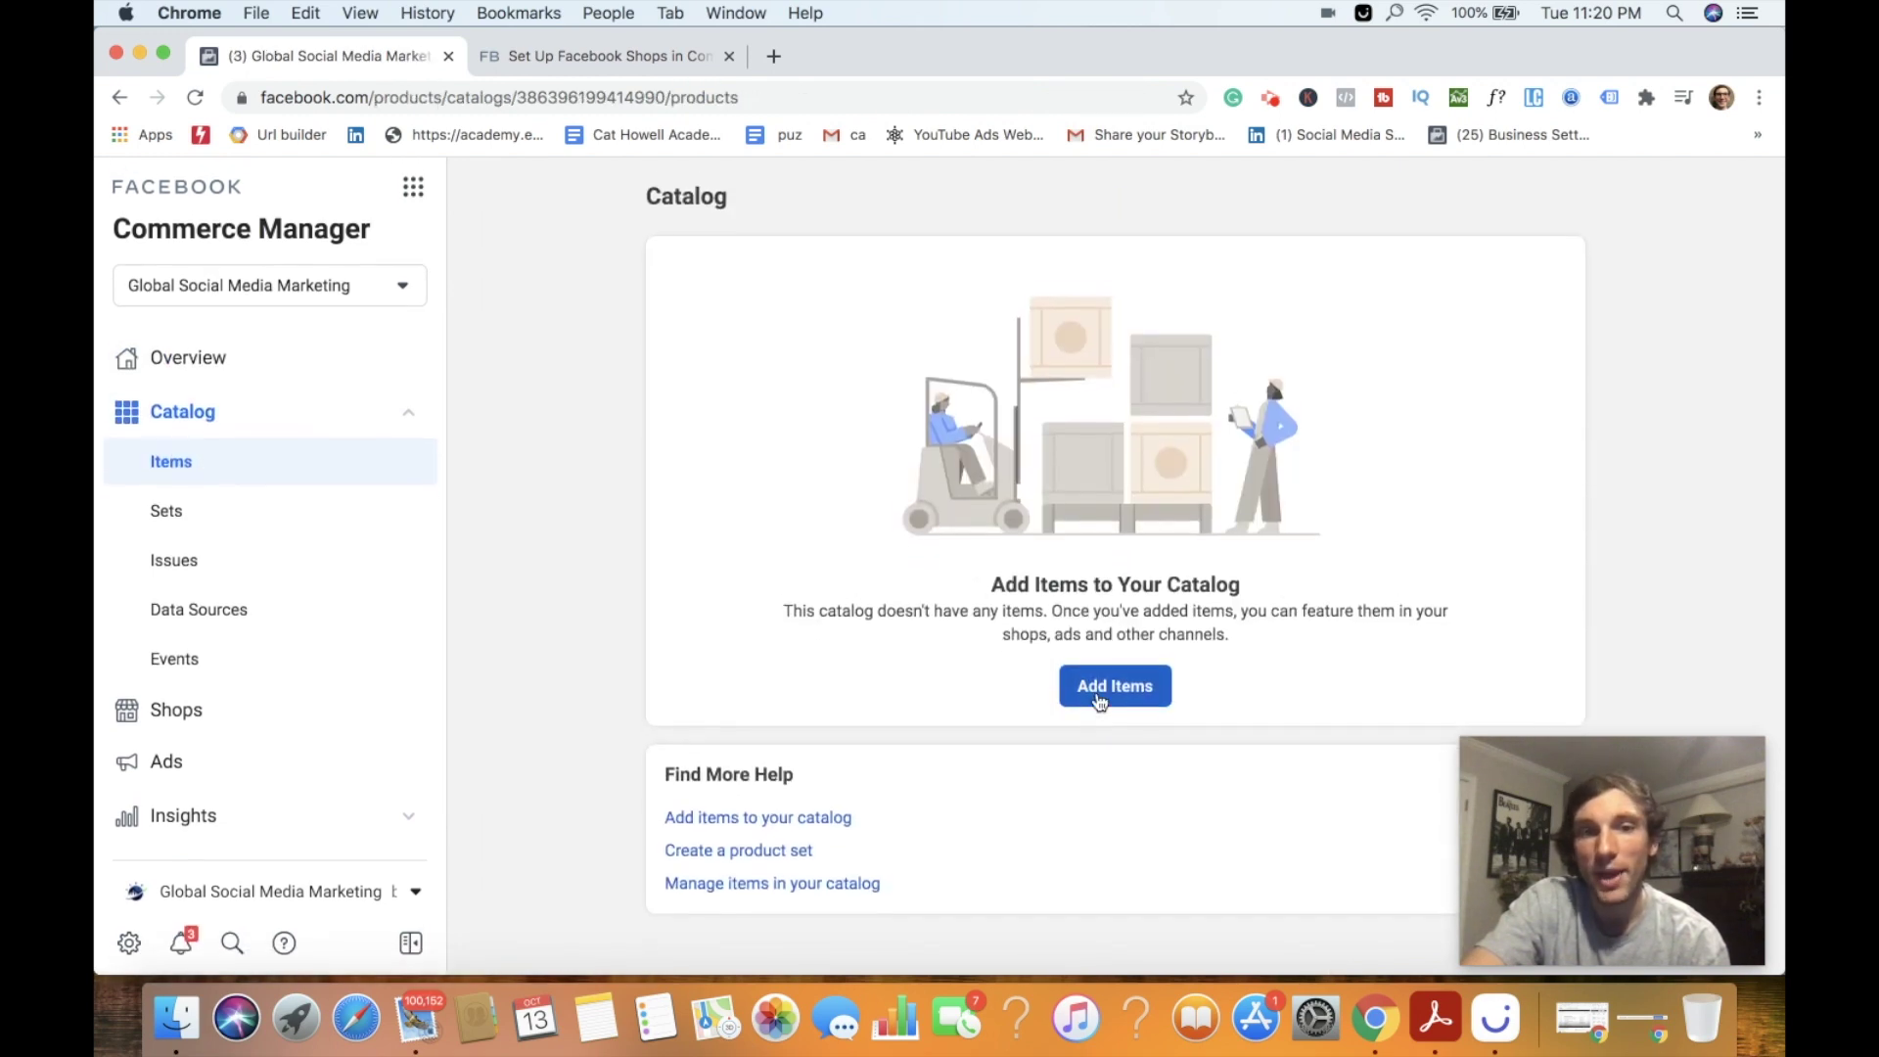
pyautogui.click(1114, 681)
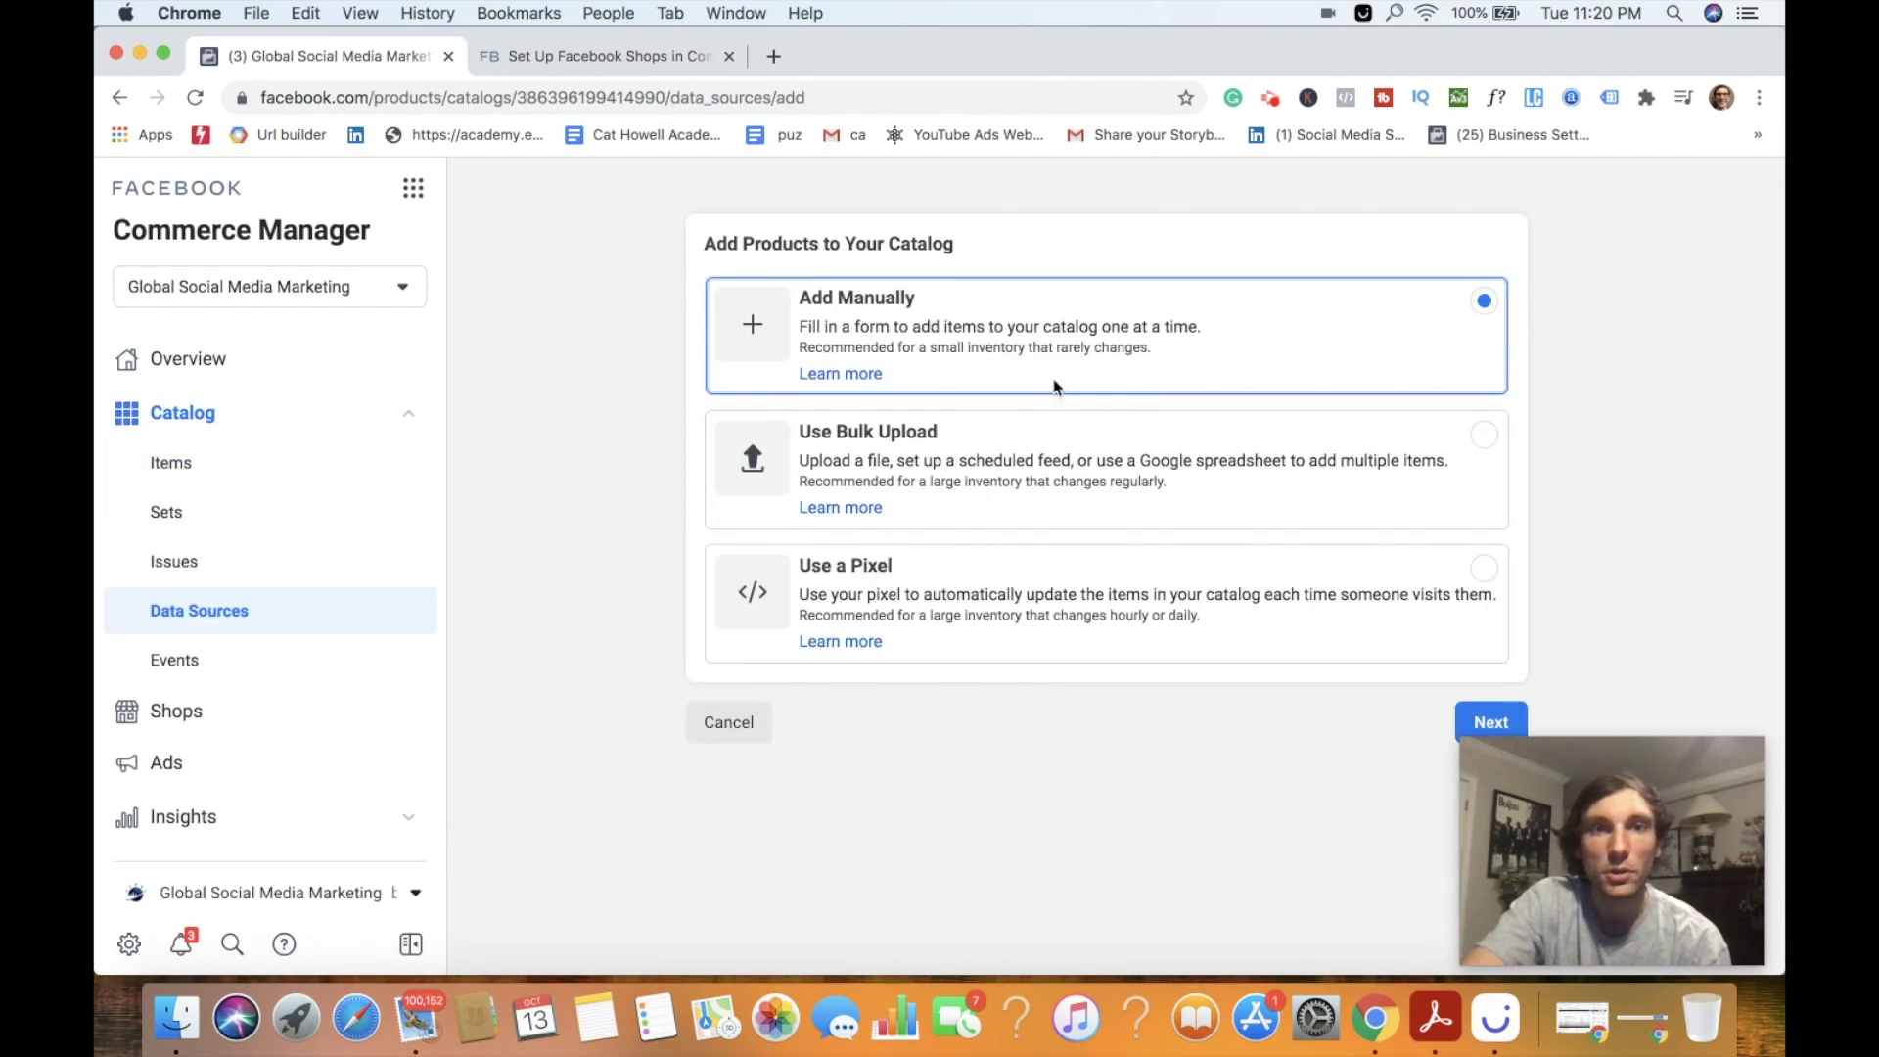
pyautogui.click(1130, 356)
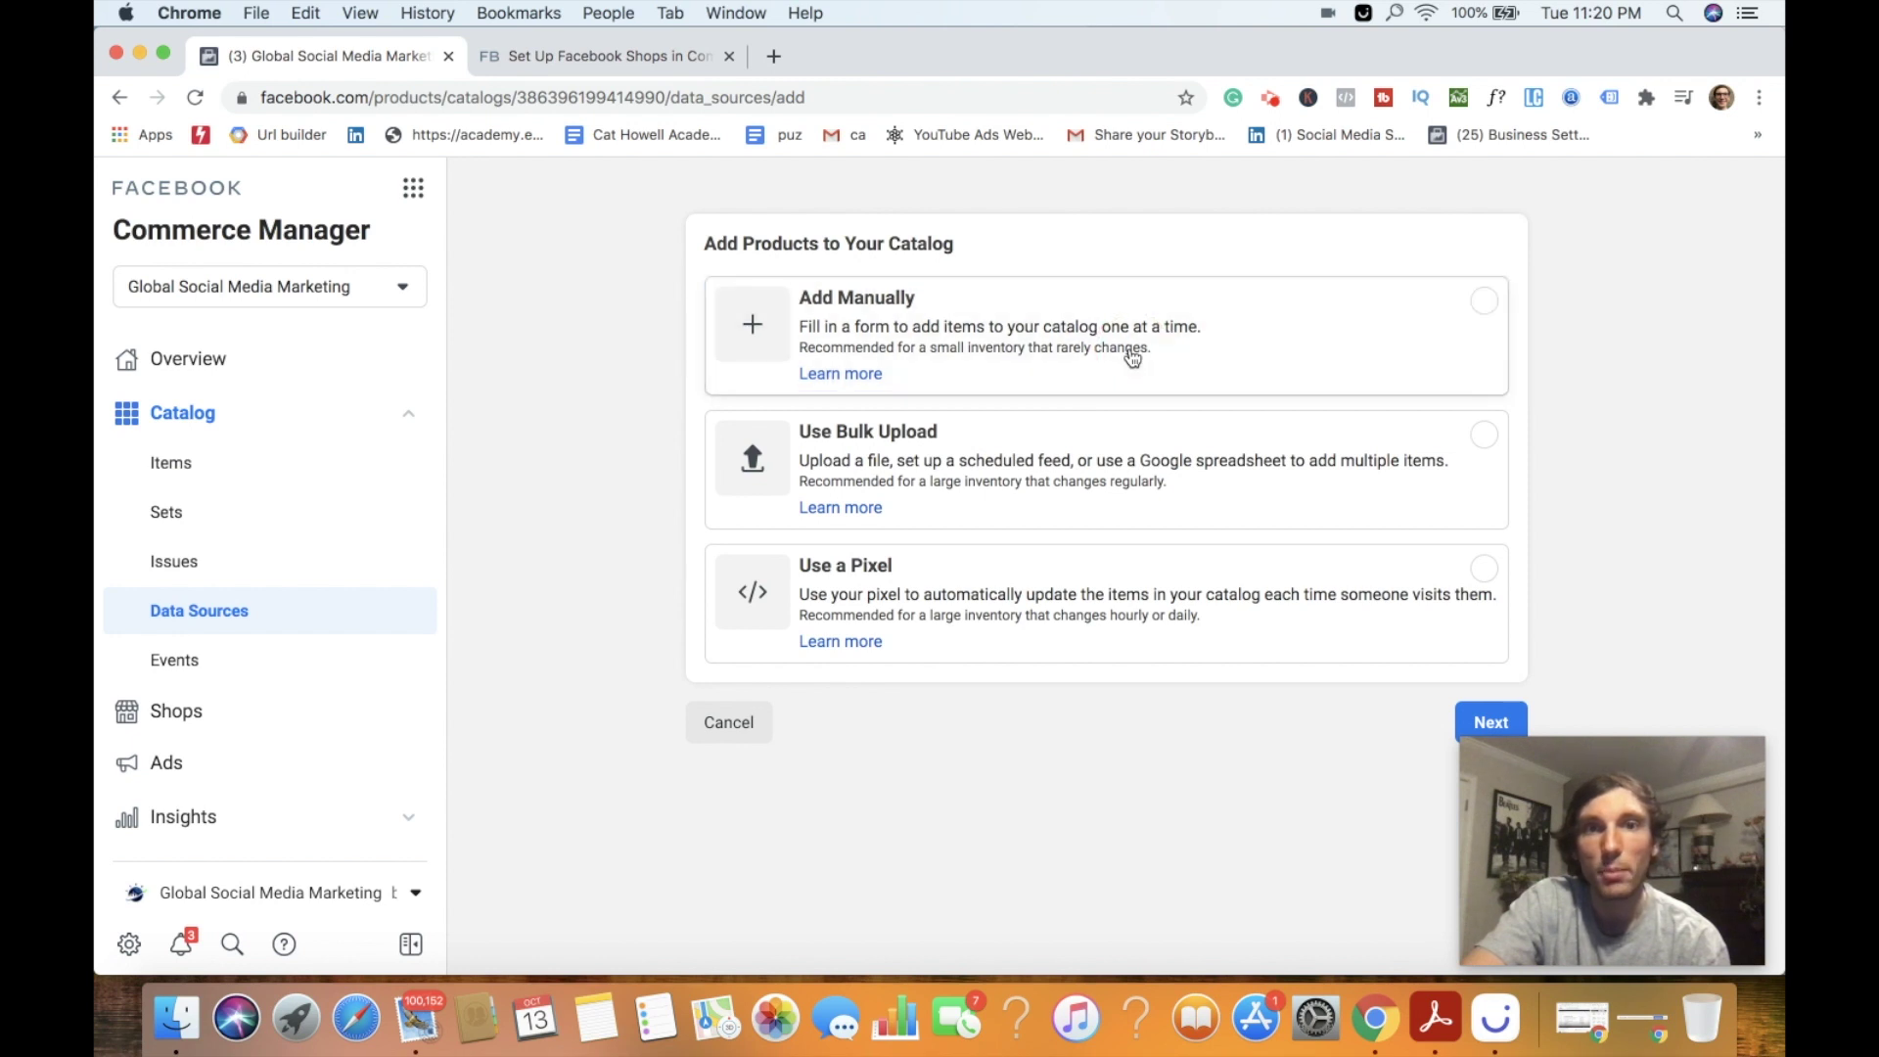
pyautogui.click(790, 341)
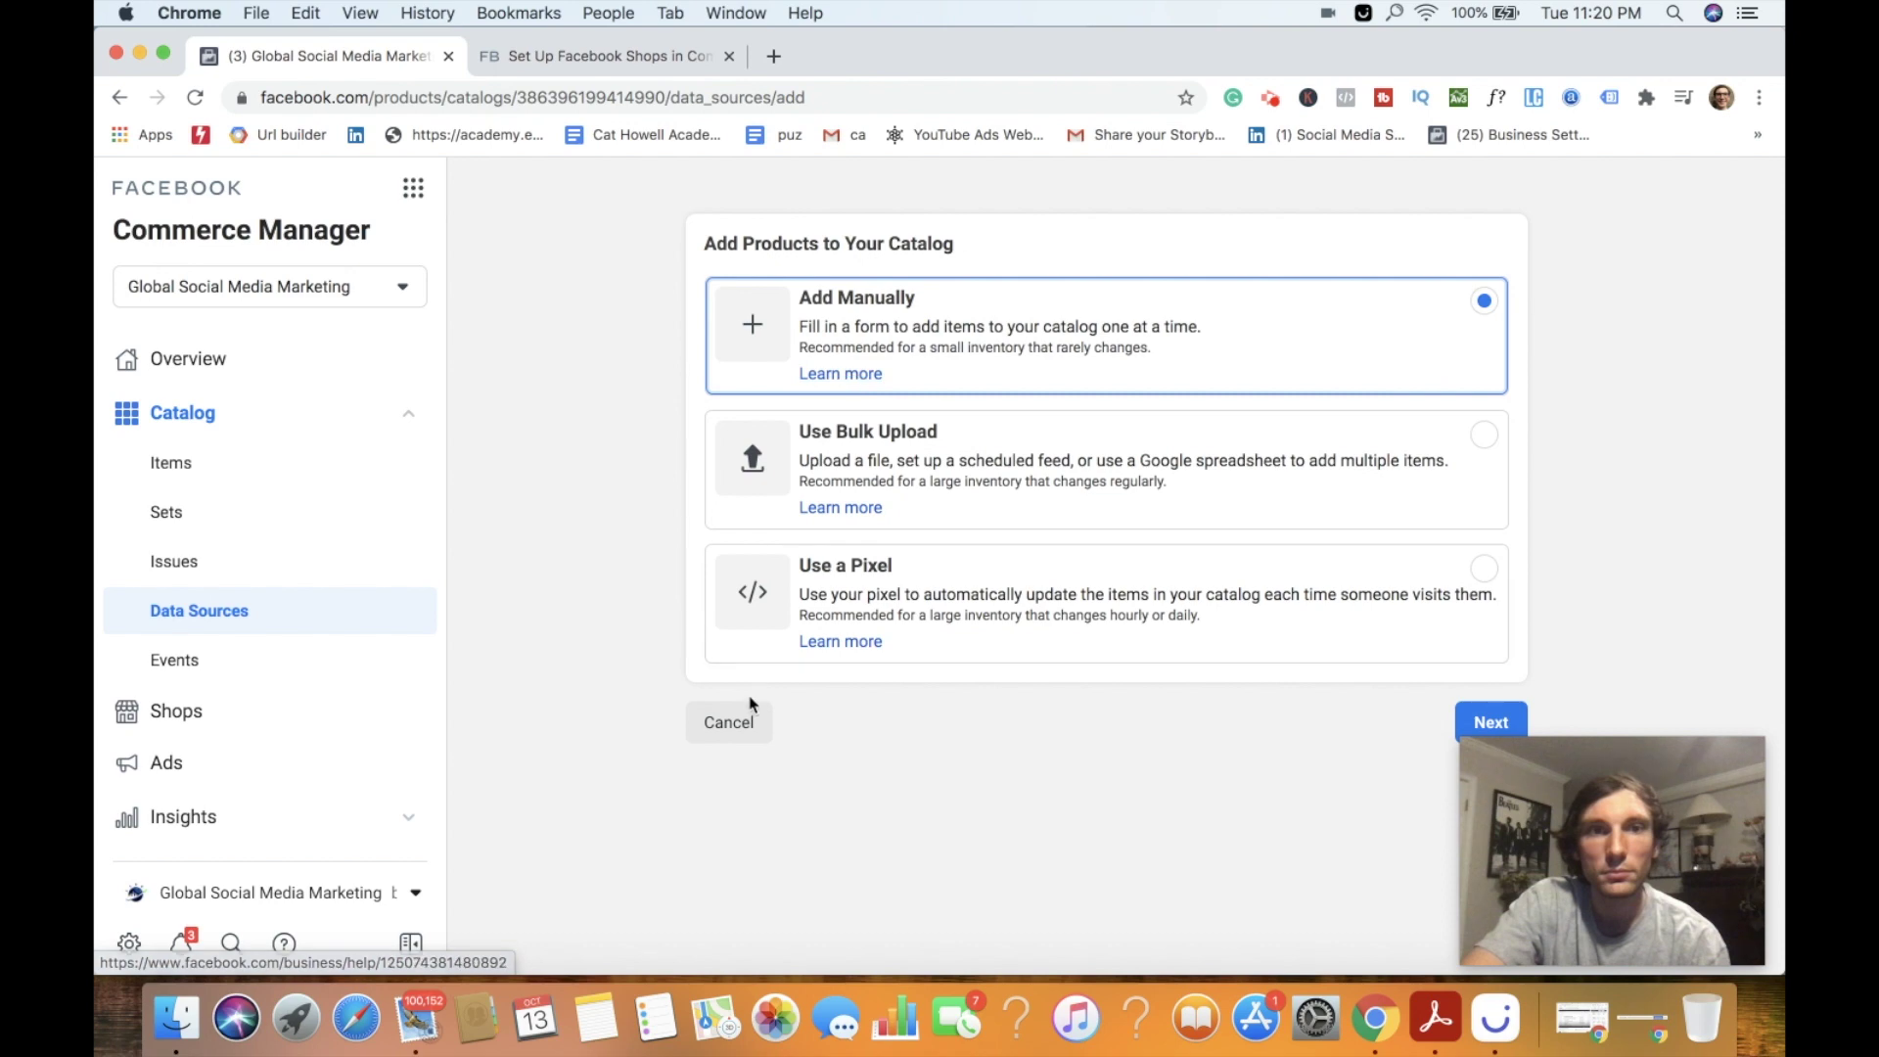
pyautogui.click(1490, 726)
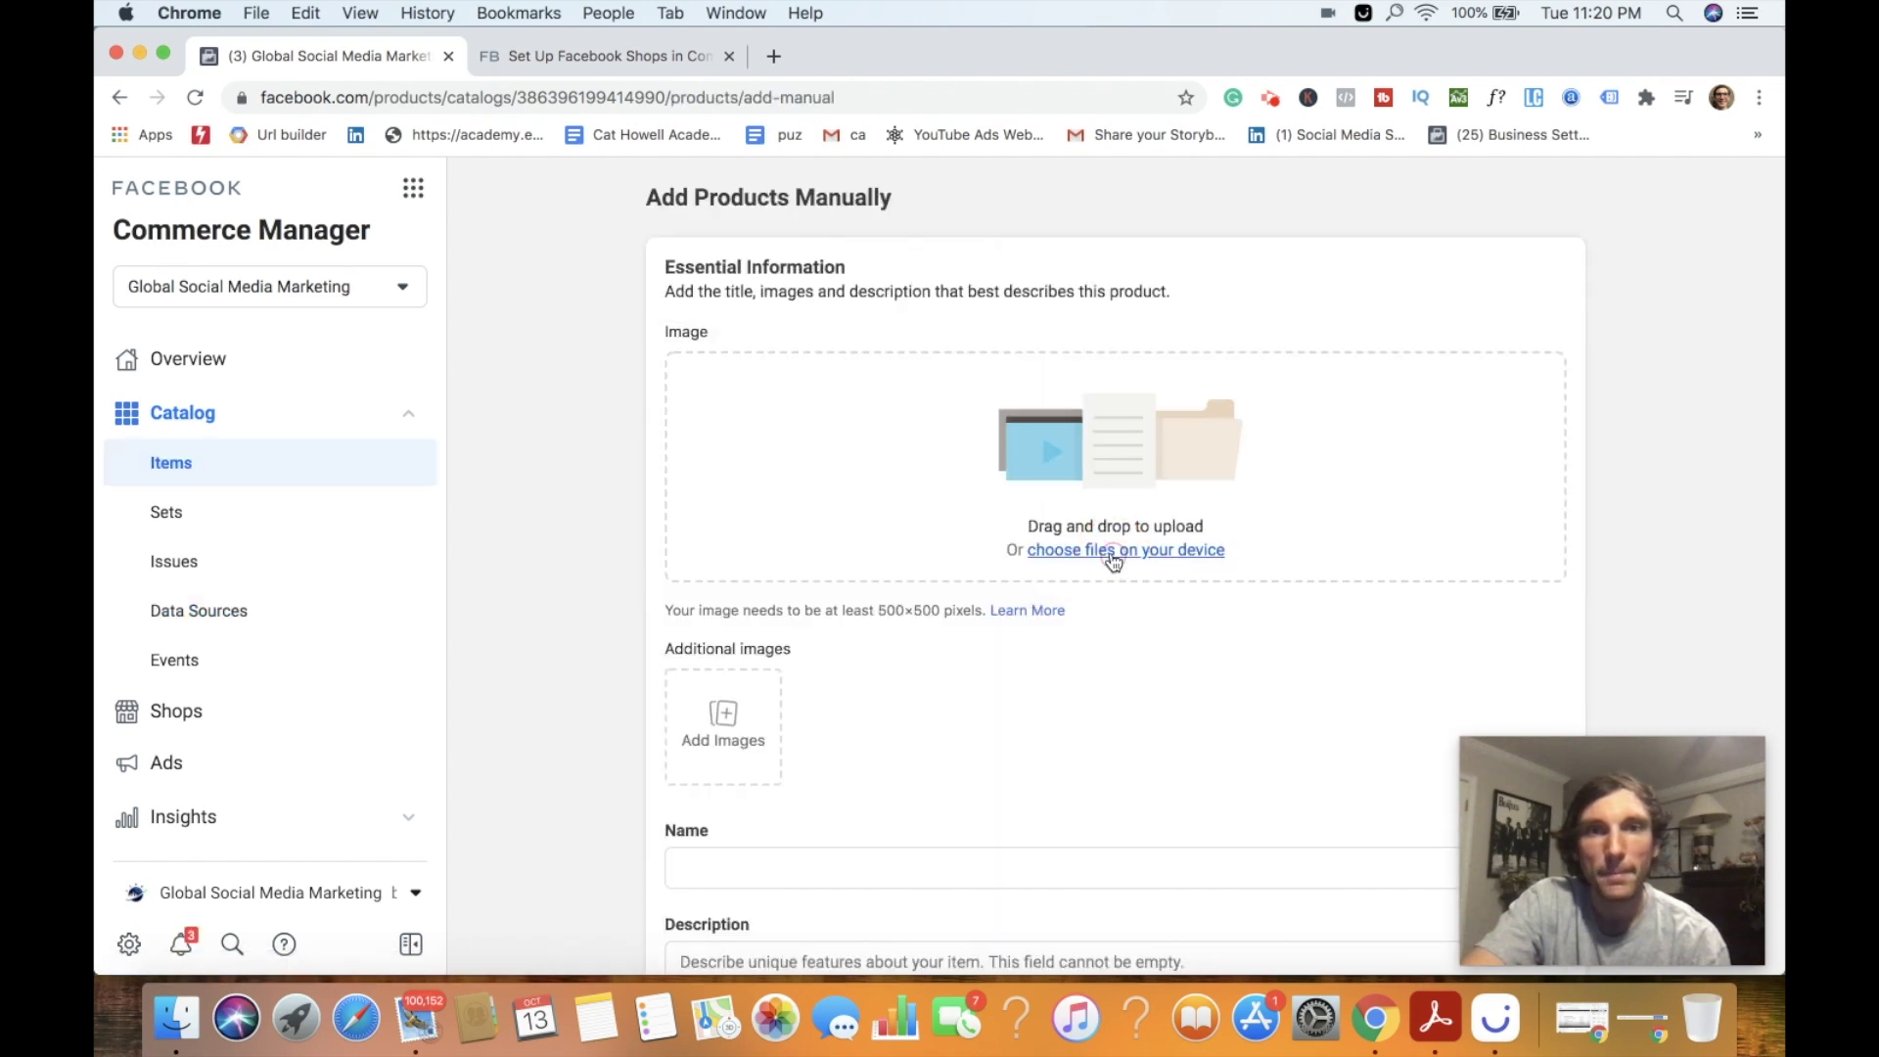
# - Cancel the file picker, go to the Amazon book page and save the ebook cover image
pyautogui.click(1113, 552)
pyautogui.click(1617, 640)
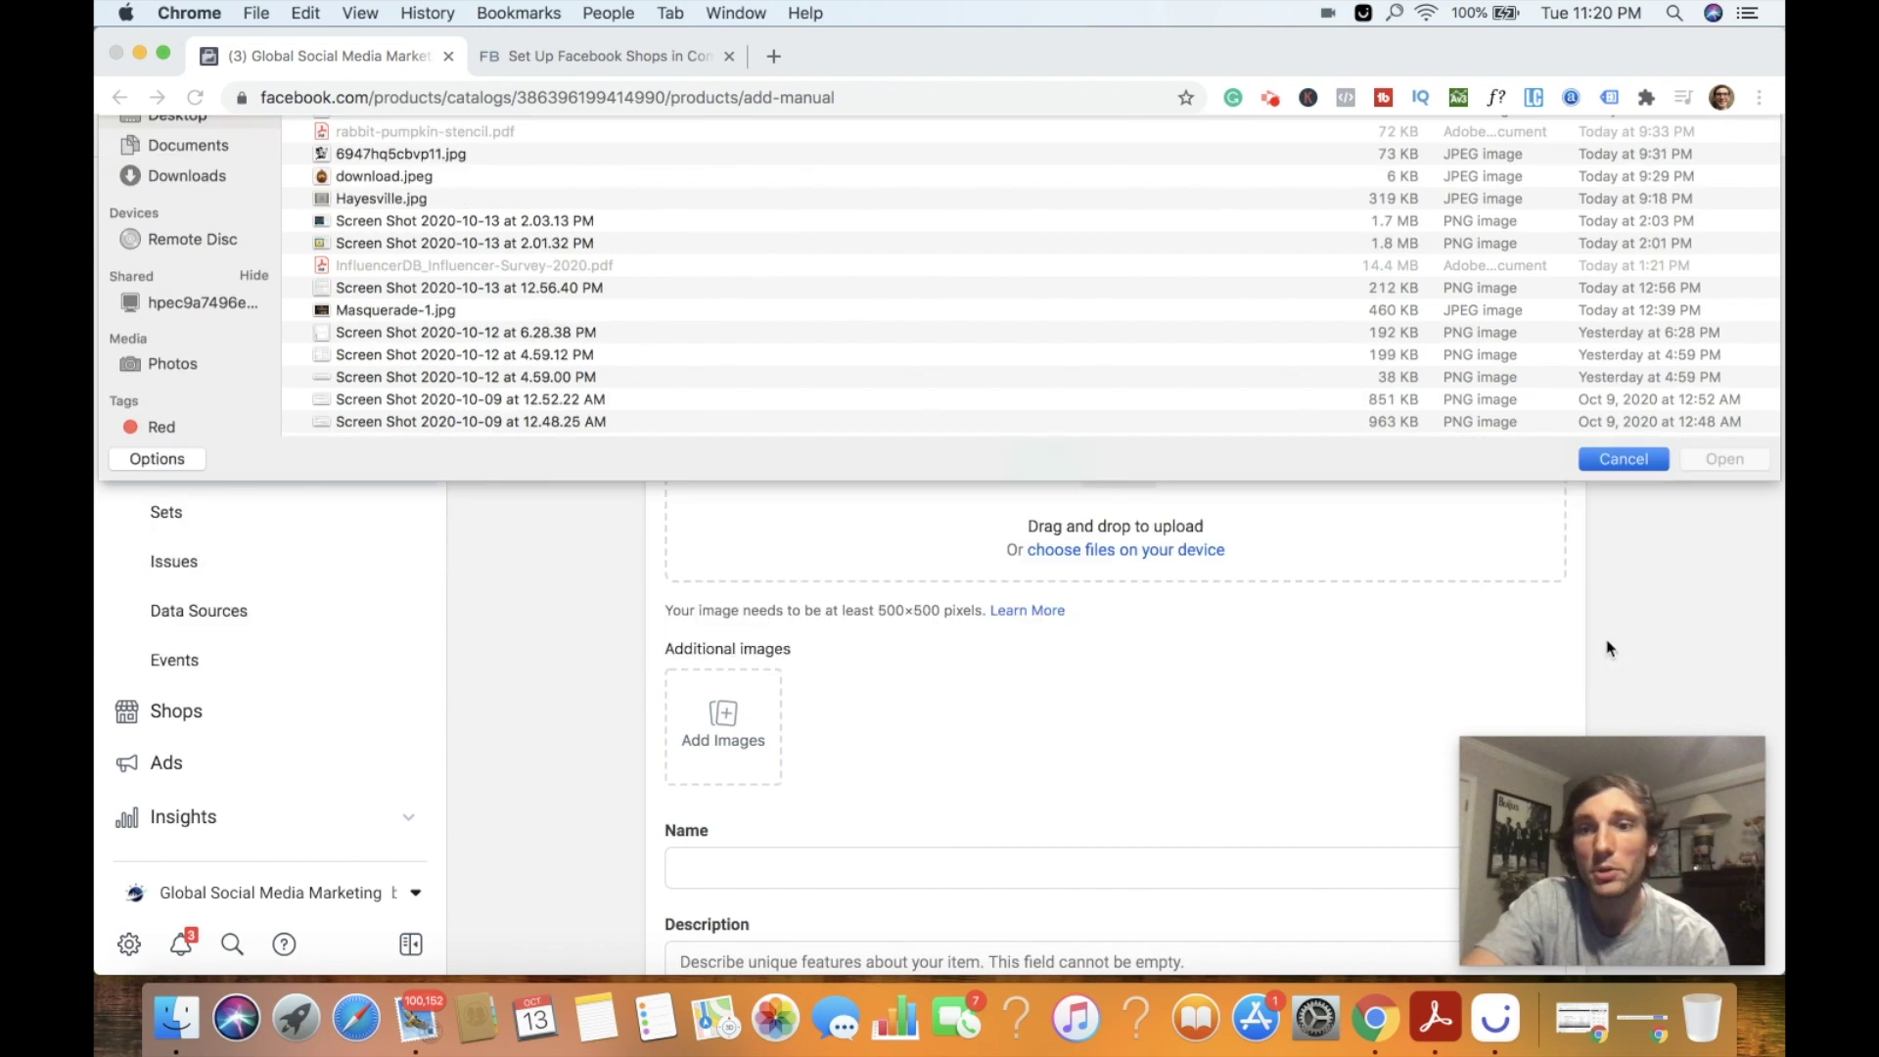
pyautogui.click(774, 56)
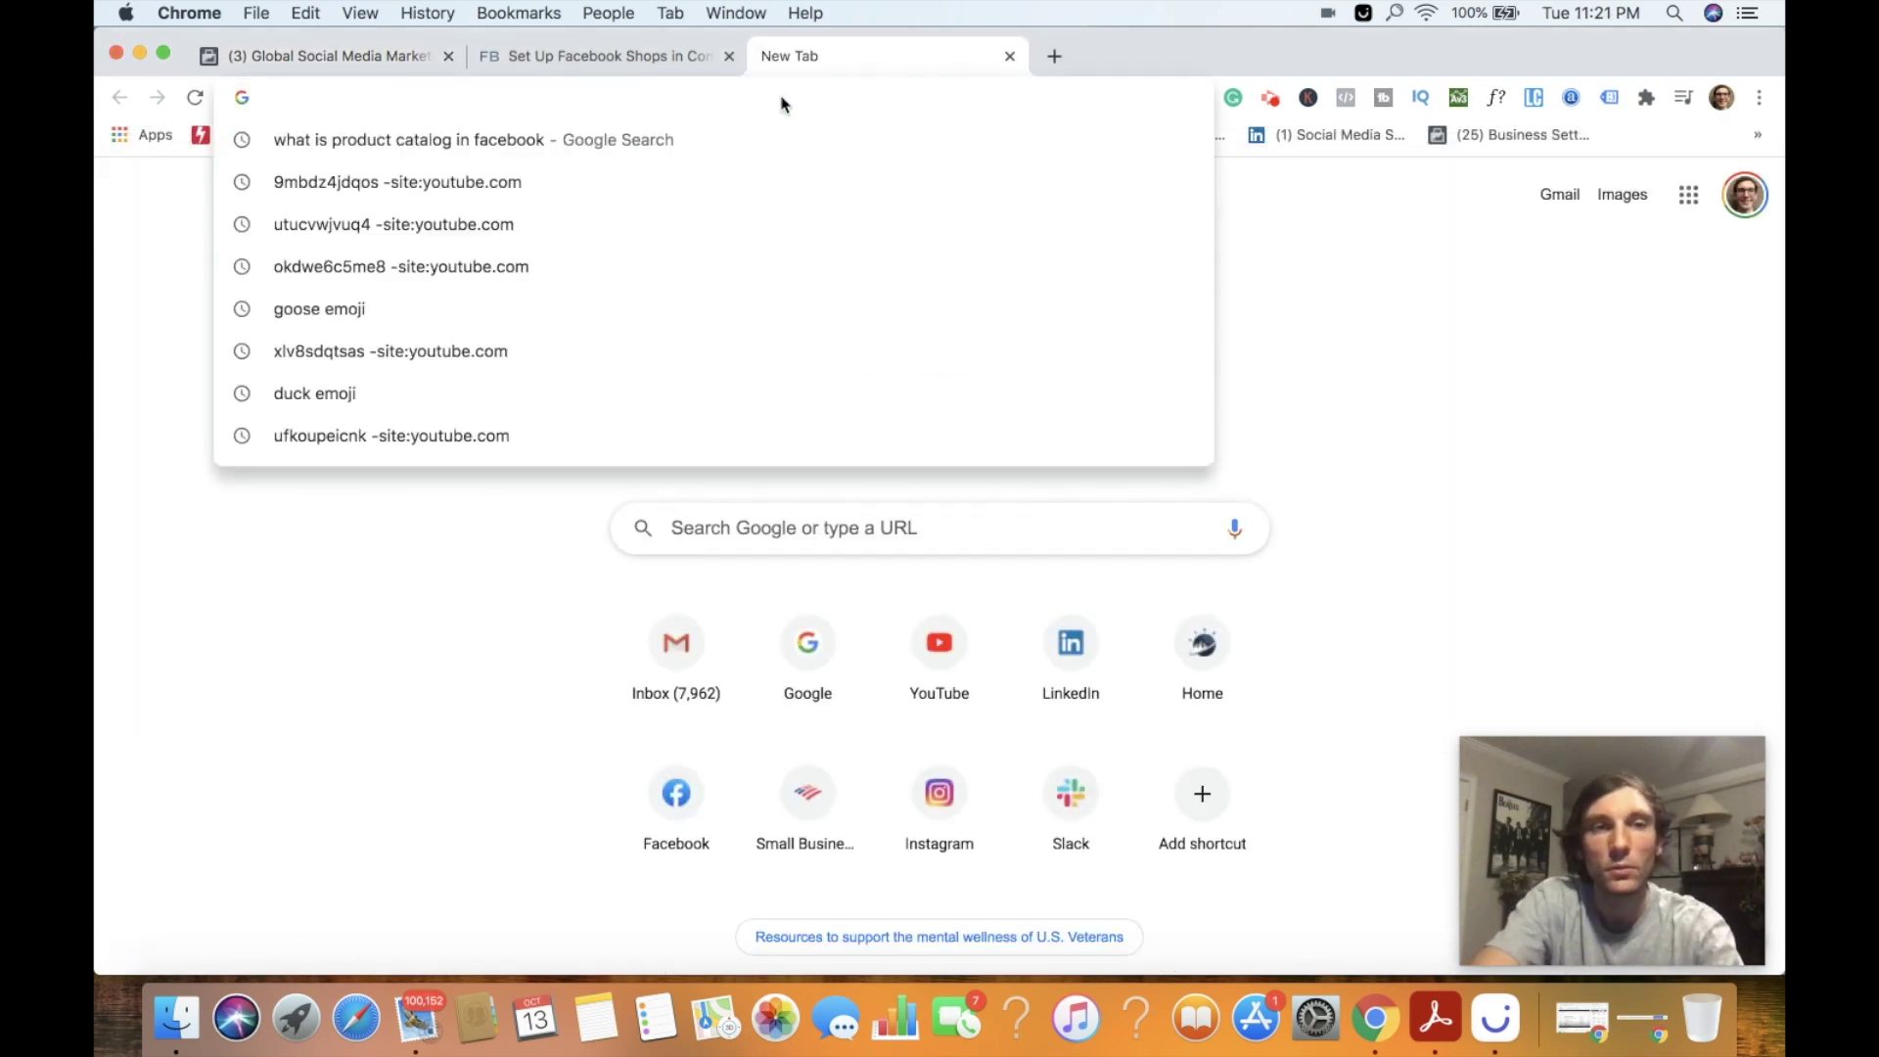
pyautogui.write('g')
pyautogui.press('BackSpace')
pyautogui.press('BackSpace')
pyautogui.write('a')
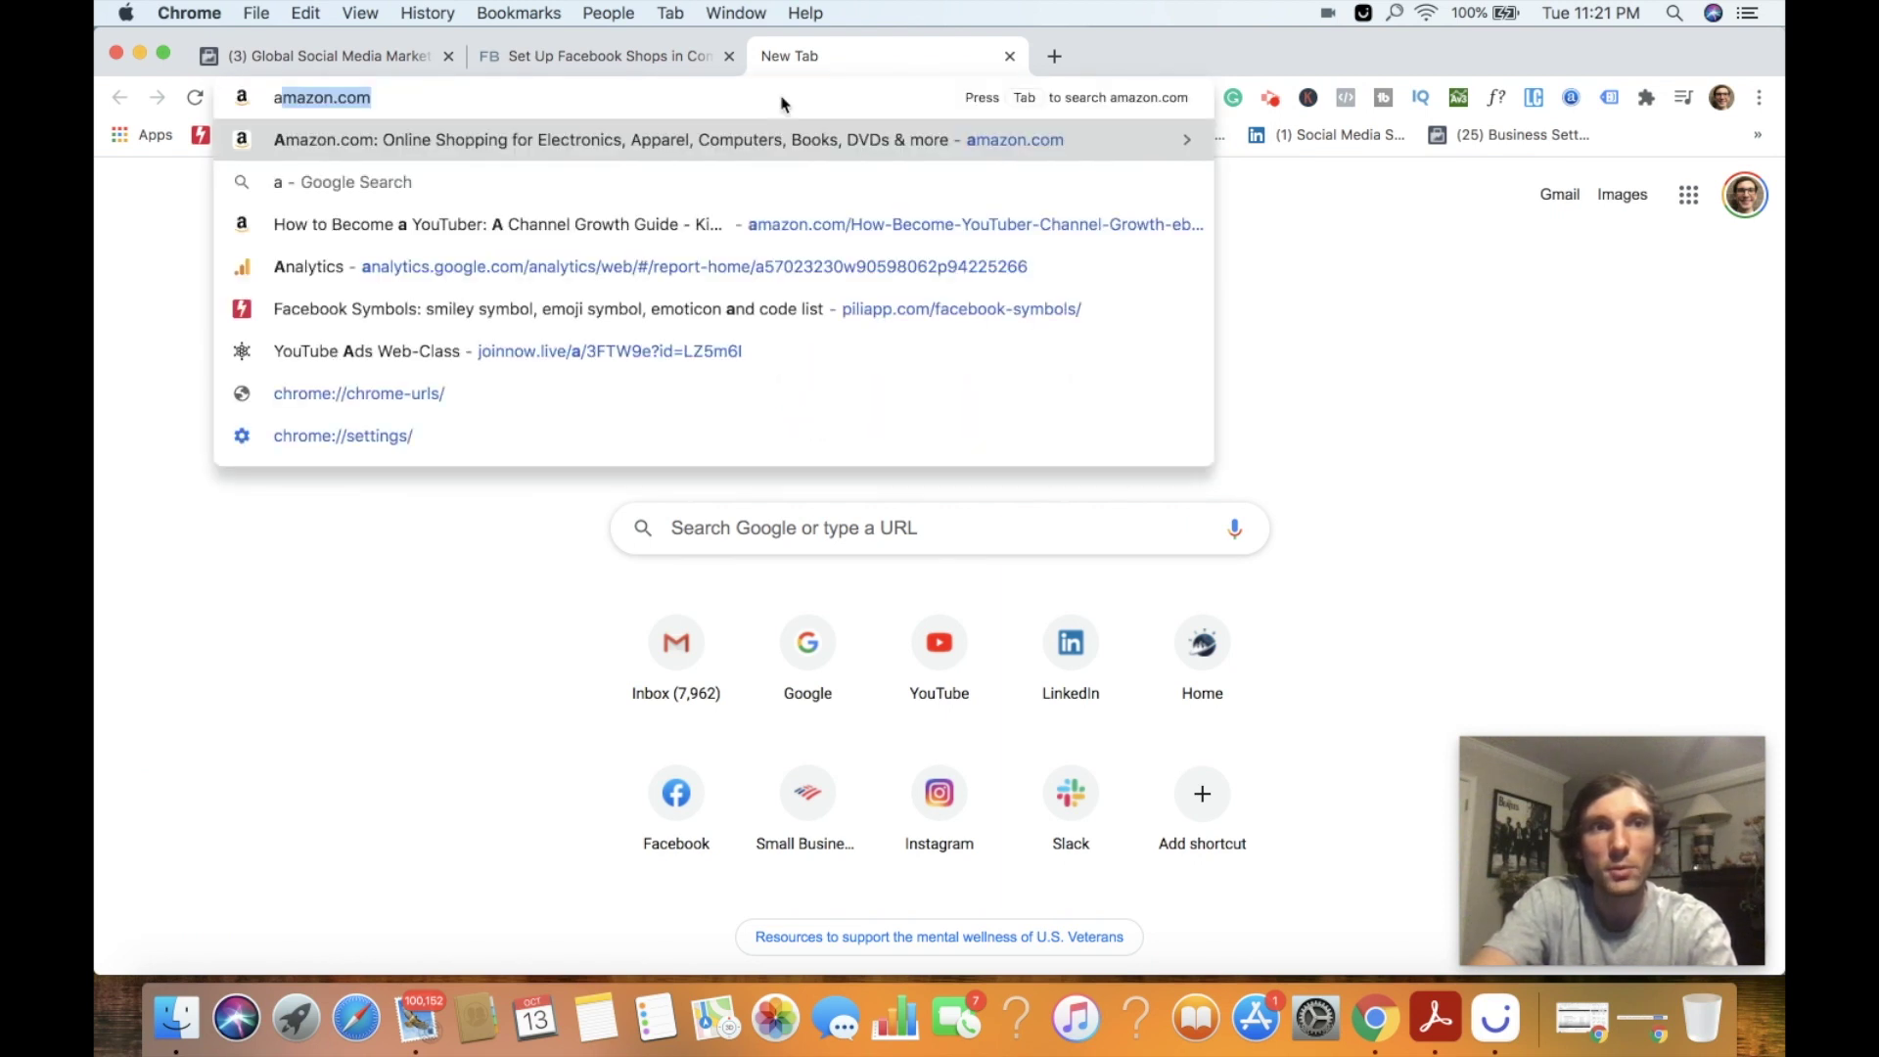
pyautogui.press('BackSpace')
pyautogui.press('BackSpace')
pyautogui.write('f')
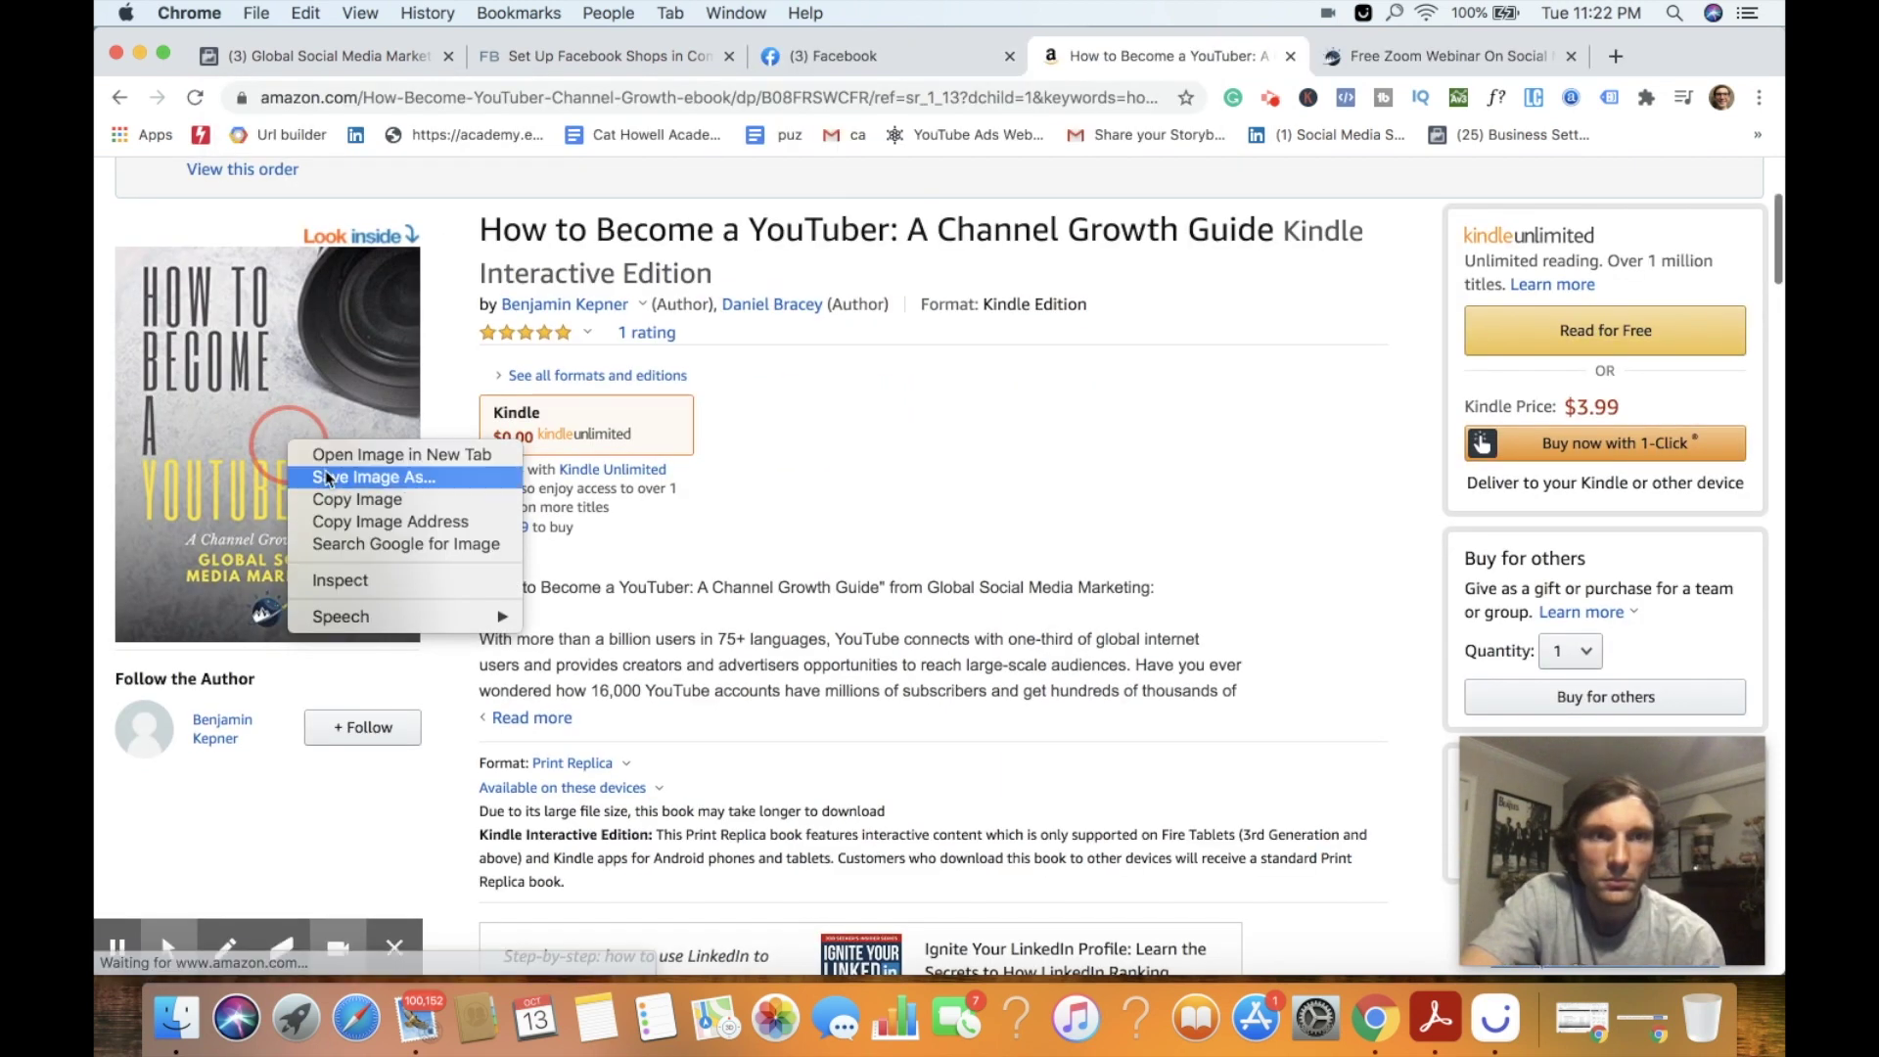
pyautogui.click(331, 480)
pyautogui.press('Return')
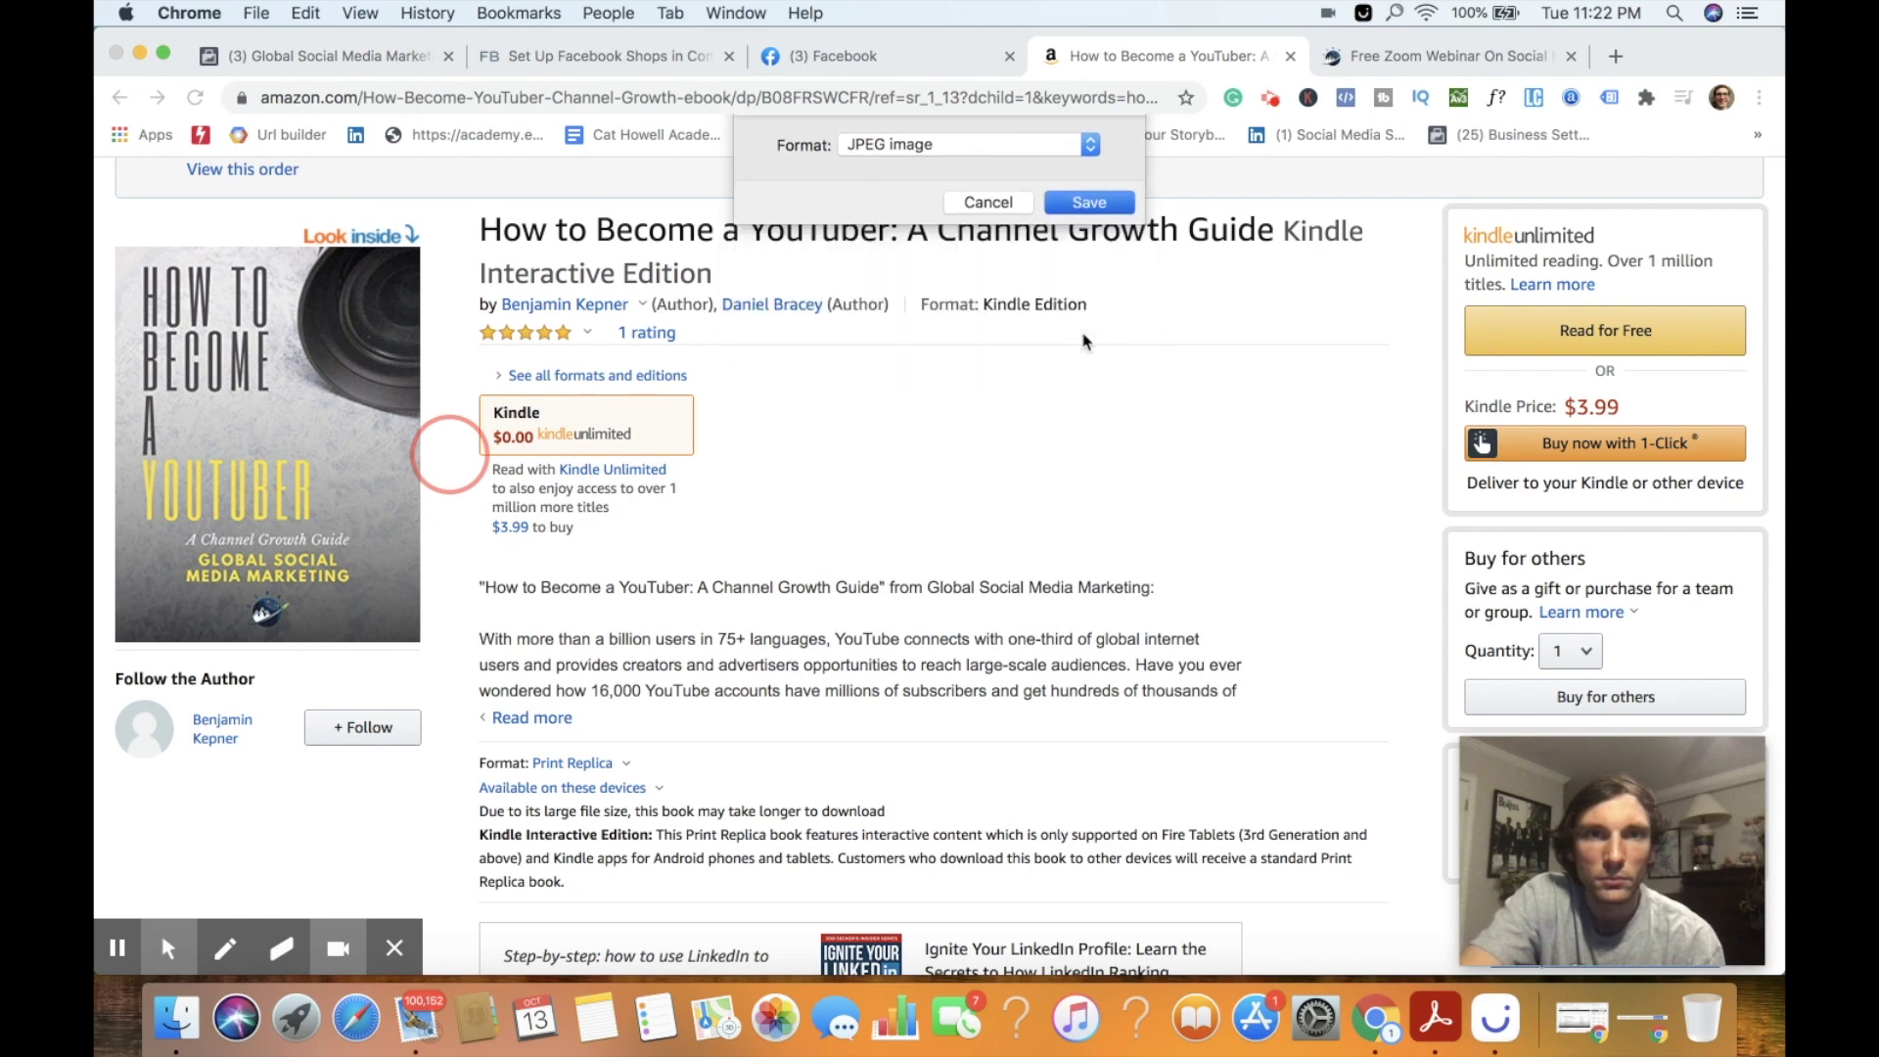
# - Return to the manual product form to upload the saved cover image
pyautogui.click(882, 57)
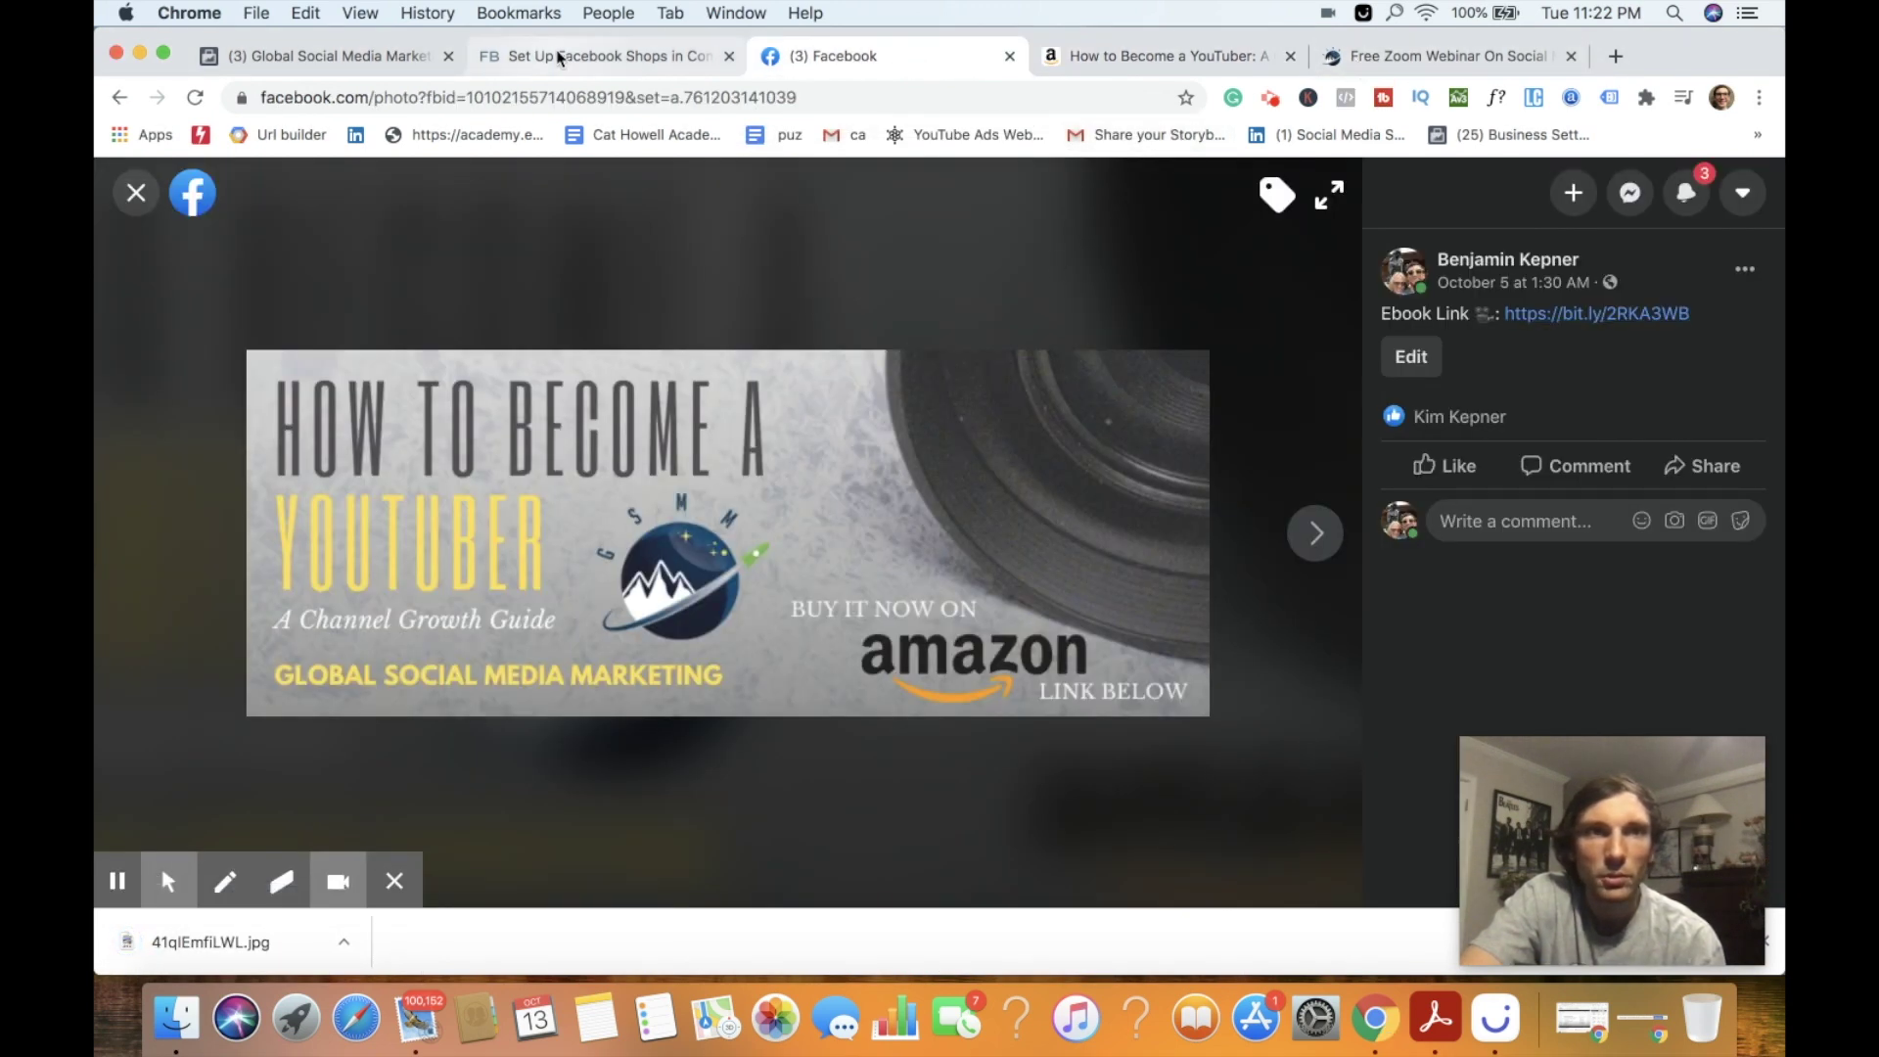
pyautogui.click(321, 57)
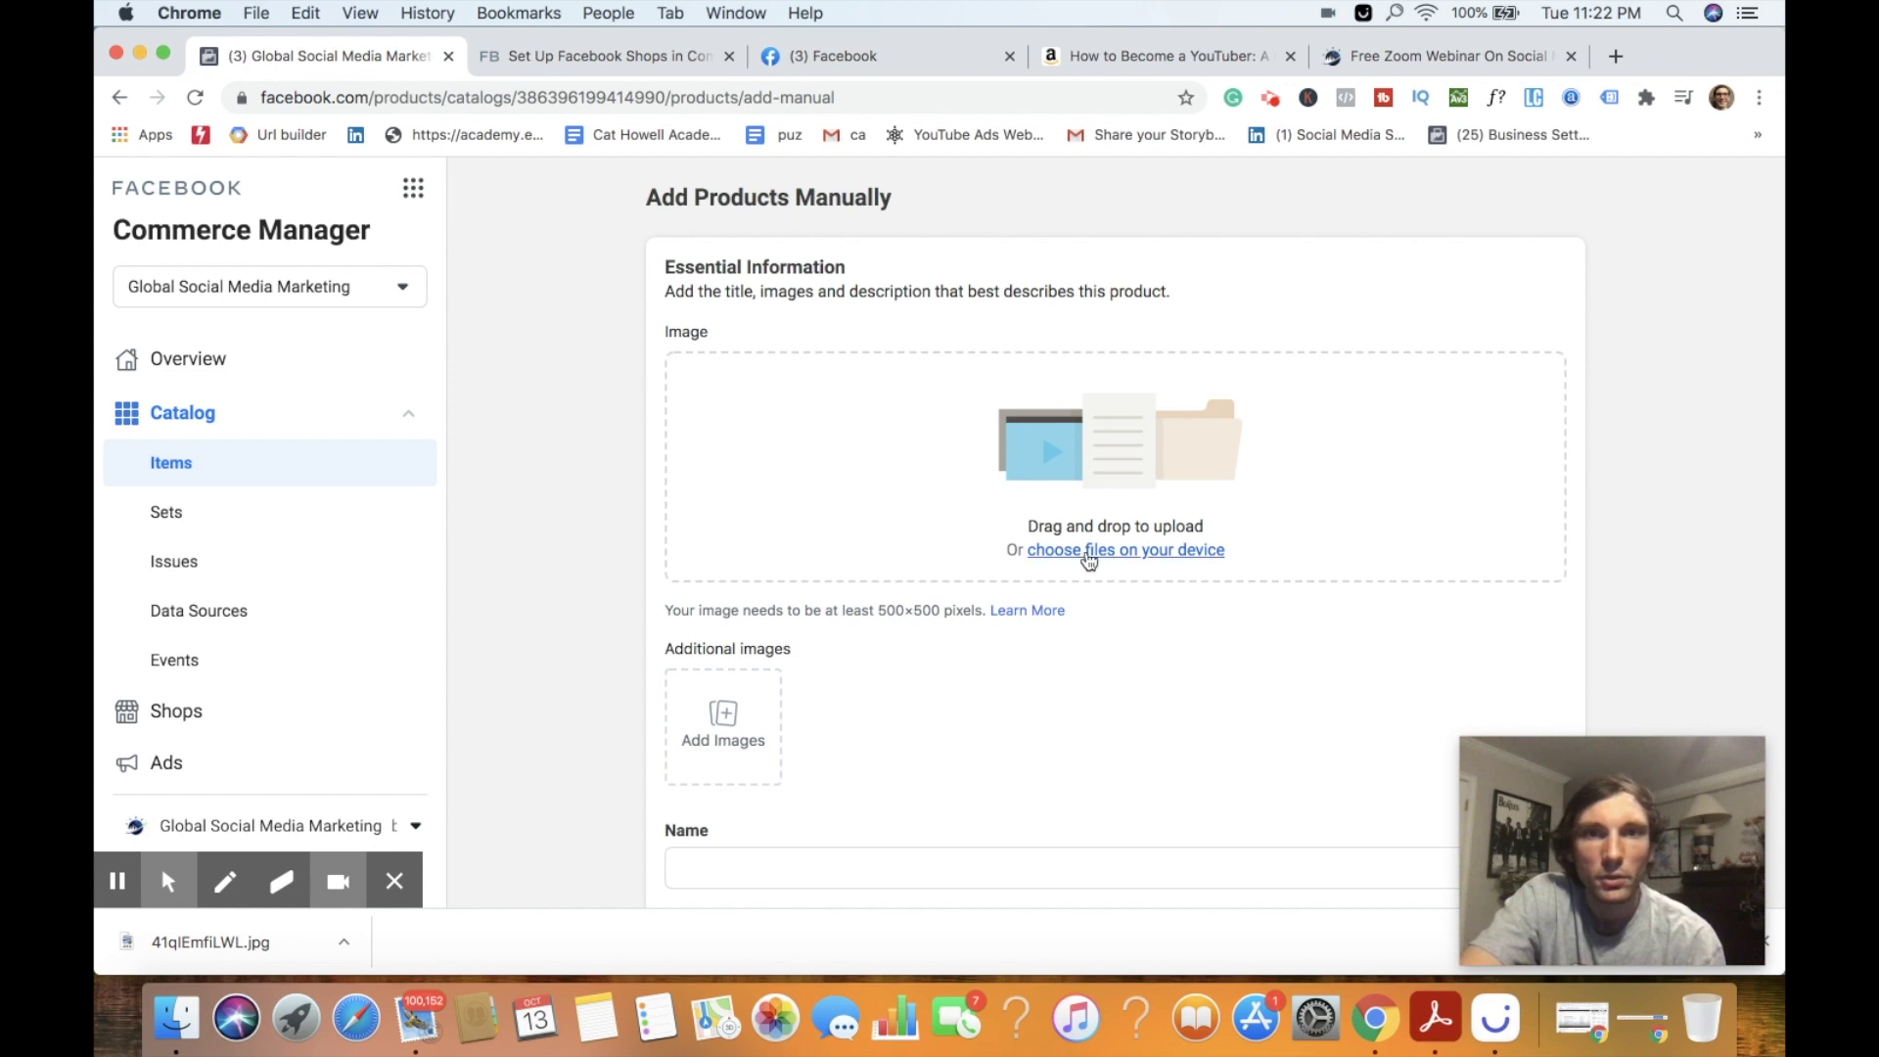
pyautogui.moveTo(257, 882)
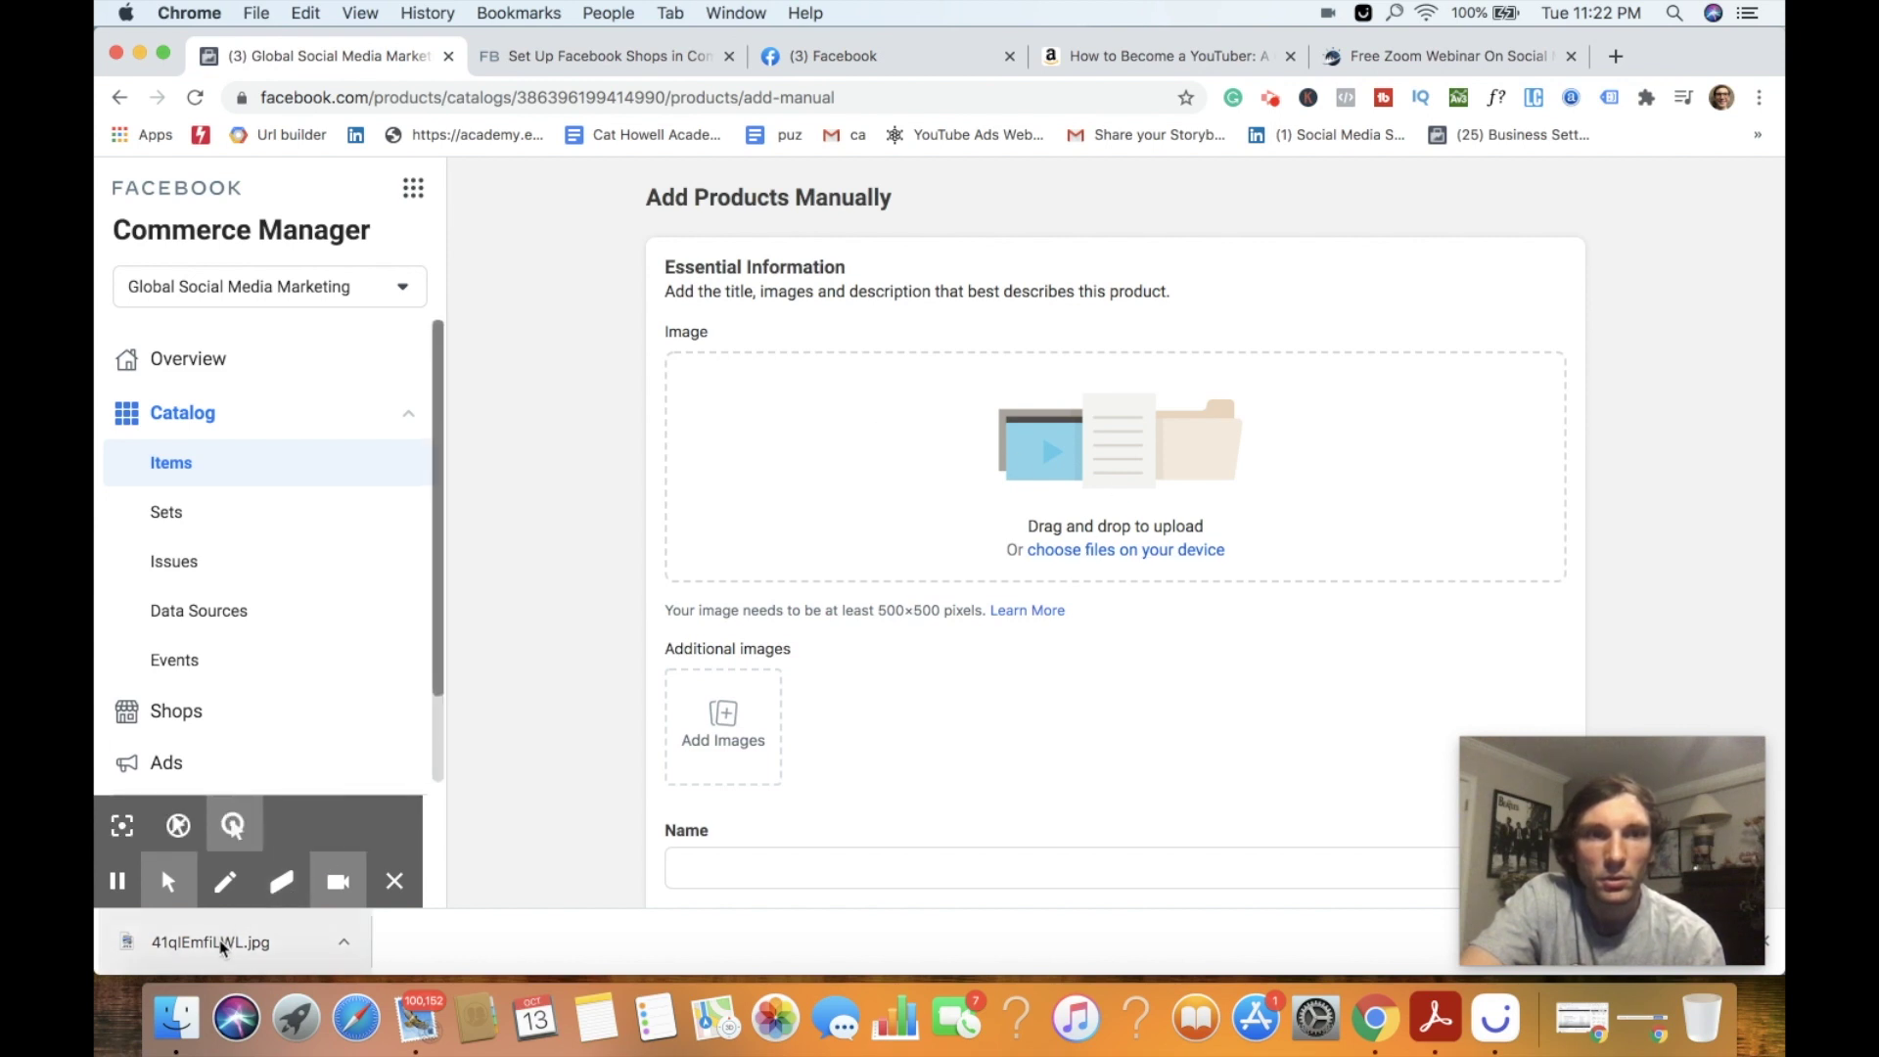
pyautogui.moveTo(1134, 464); pyautogui.dragTo(1133, 466)
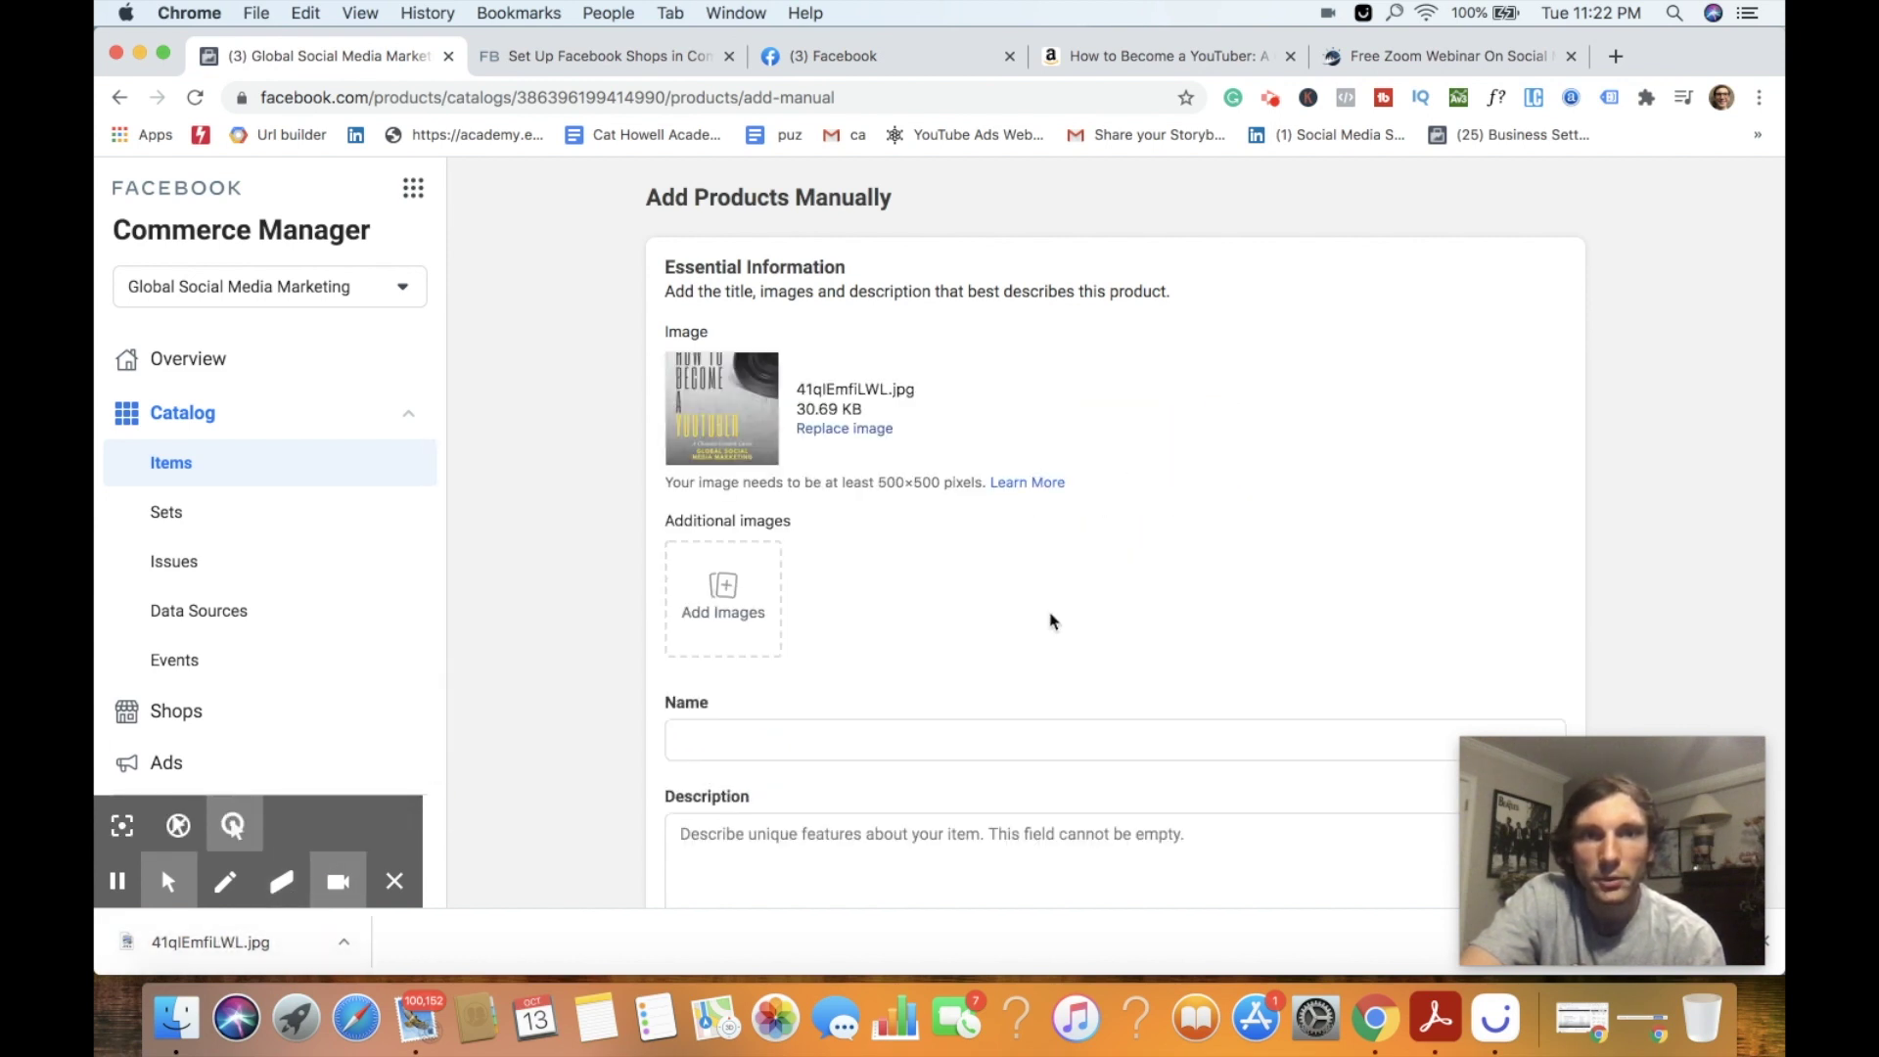
pyautogui.scroll(-3, 1028, 587)
# - Copy the ebook's full title from Amazon and paste it into the Name field
pyautogui.click(1020, 530)
pyautogui.write('How To Bec')
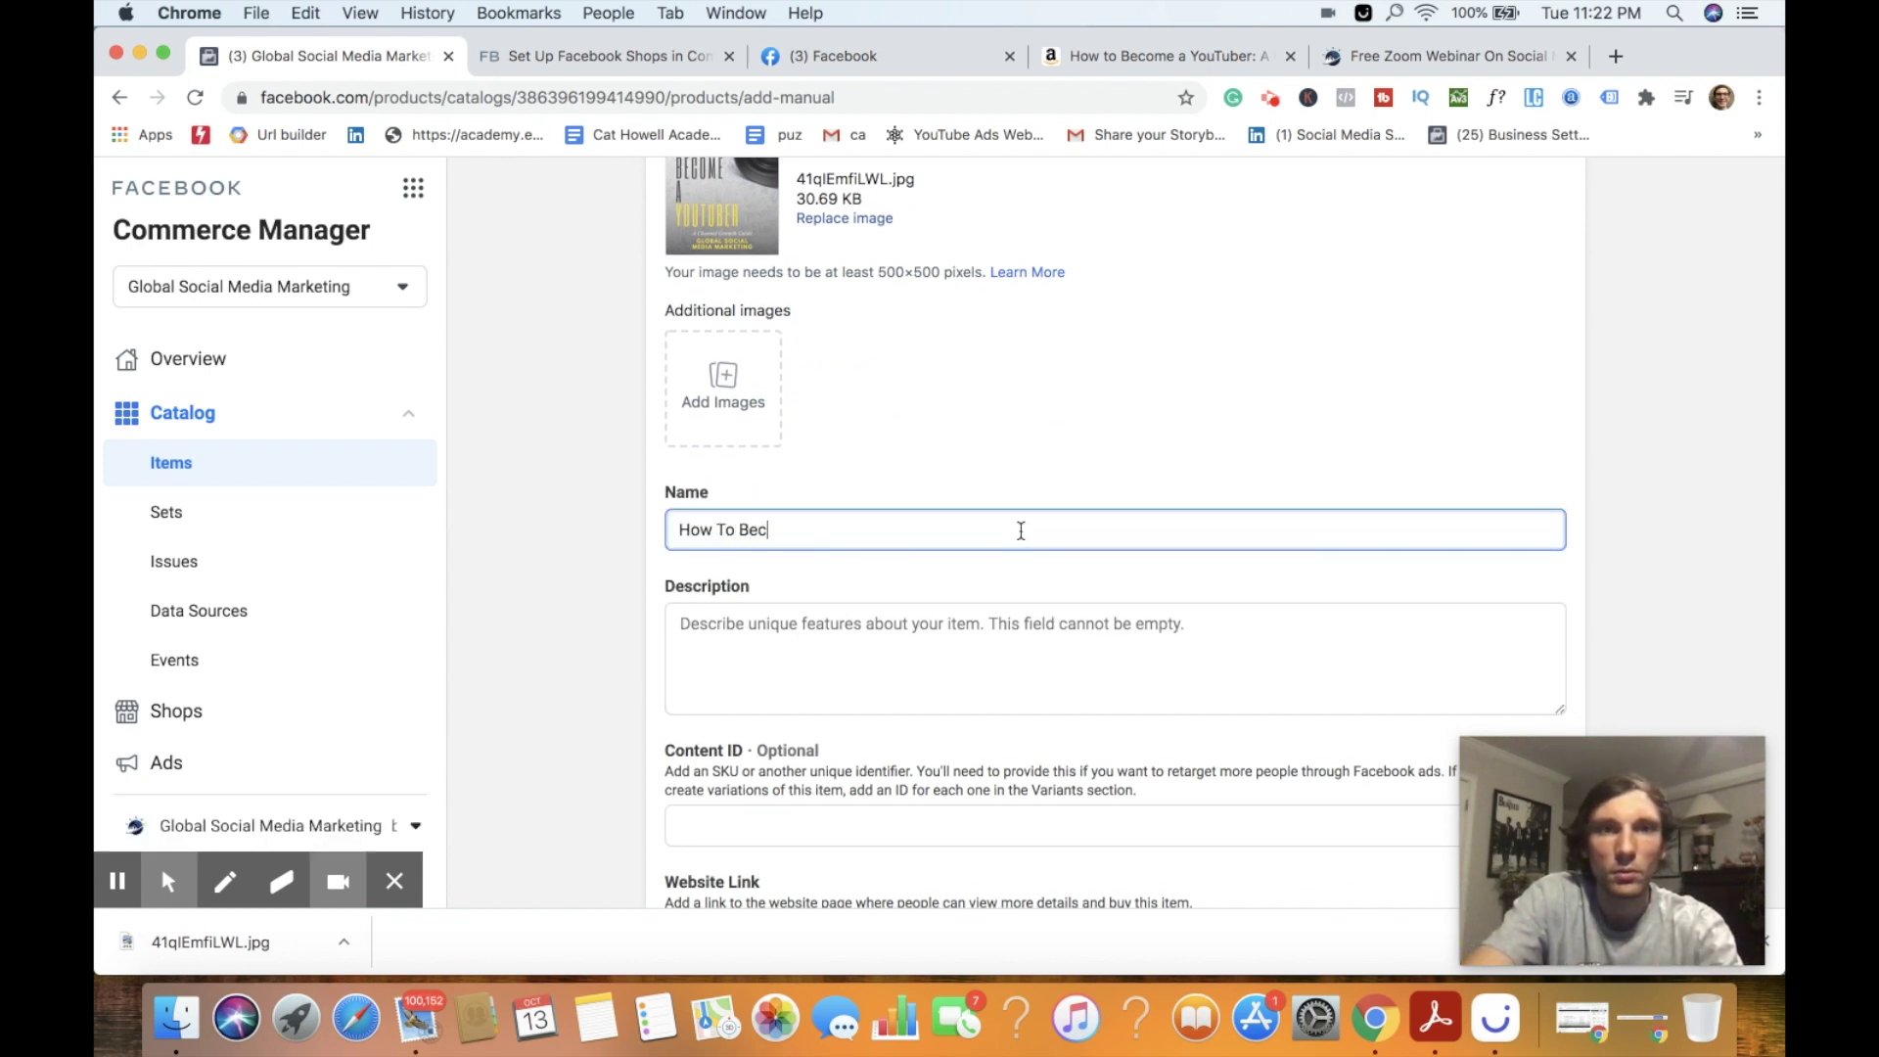
pyautogui.click(1161, 57)
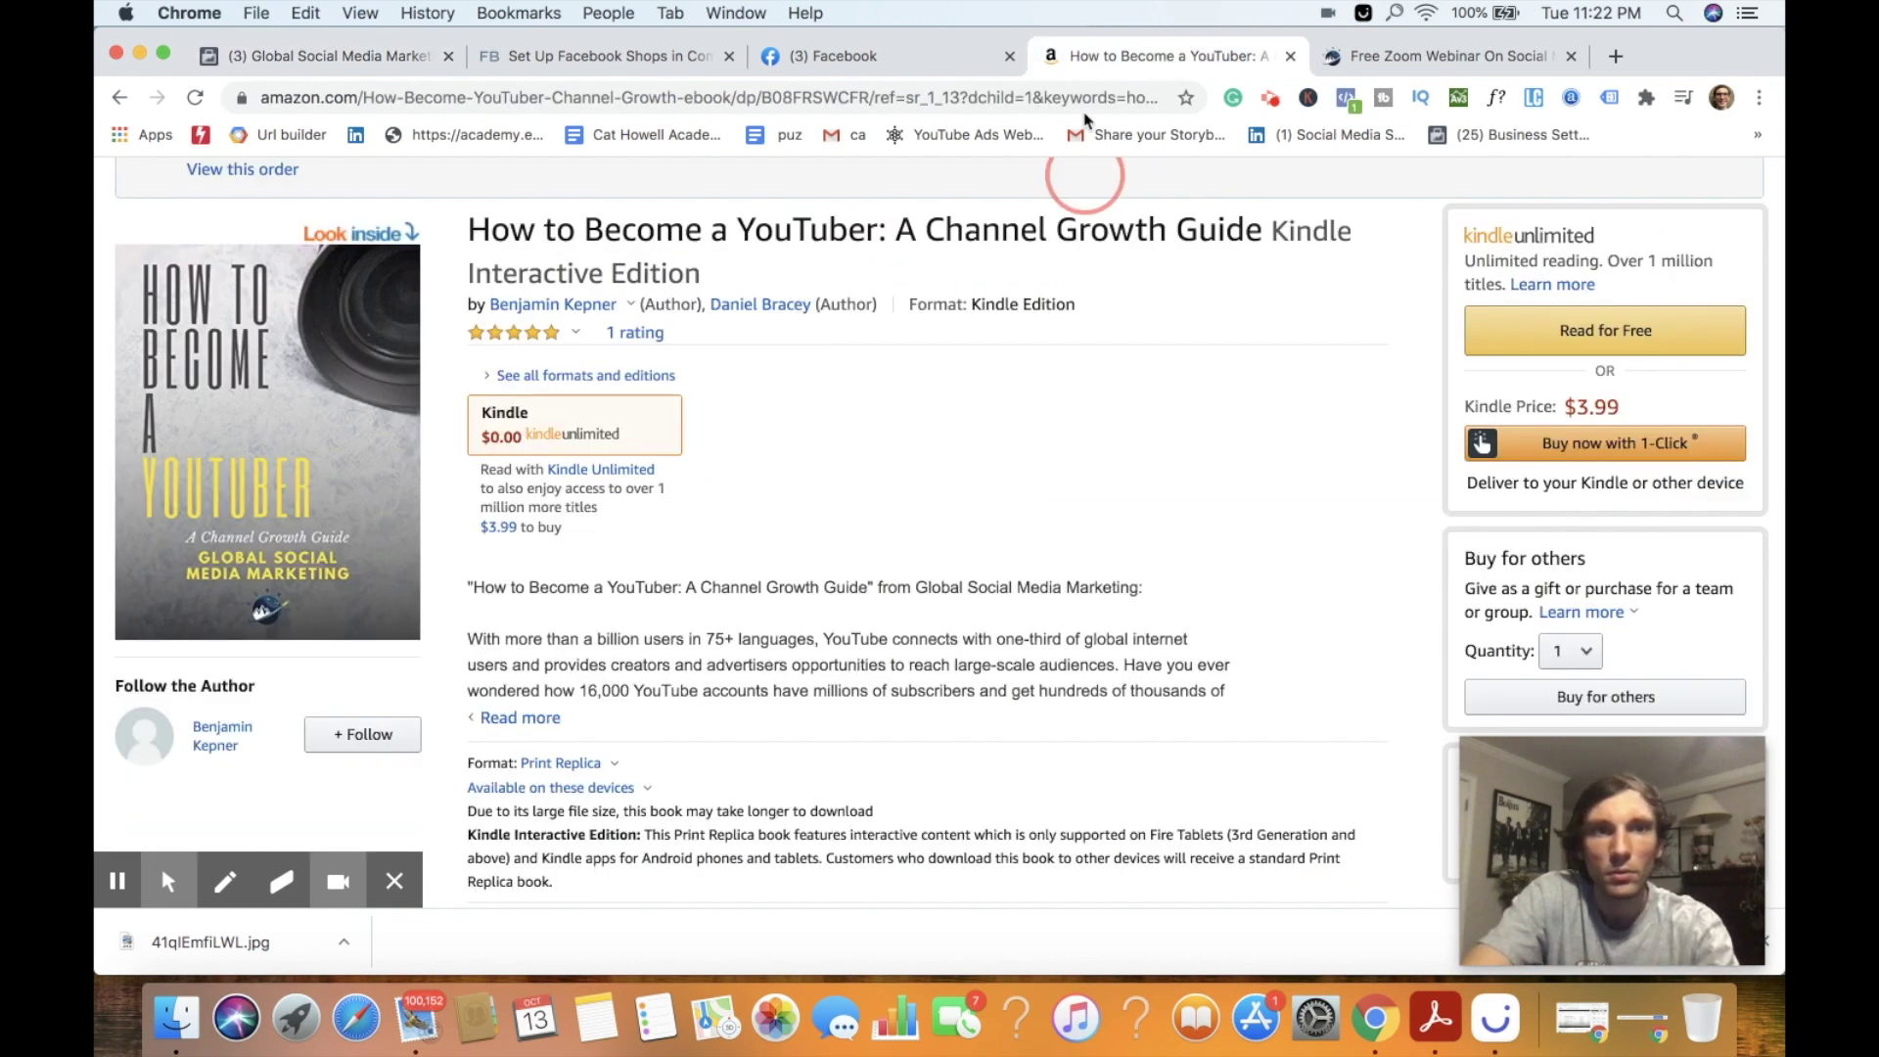
pyautogui.tripleClick(808, 219)
pyautogui.press('super+c')
pyautogui.click(888, 61)
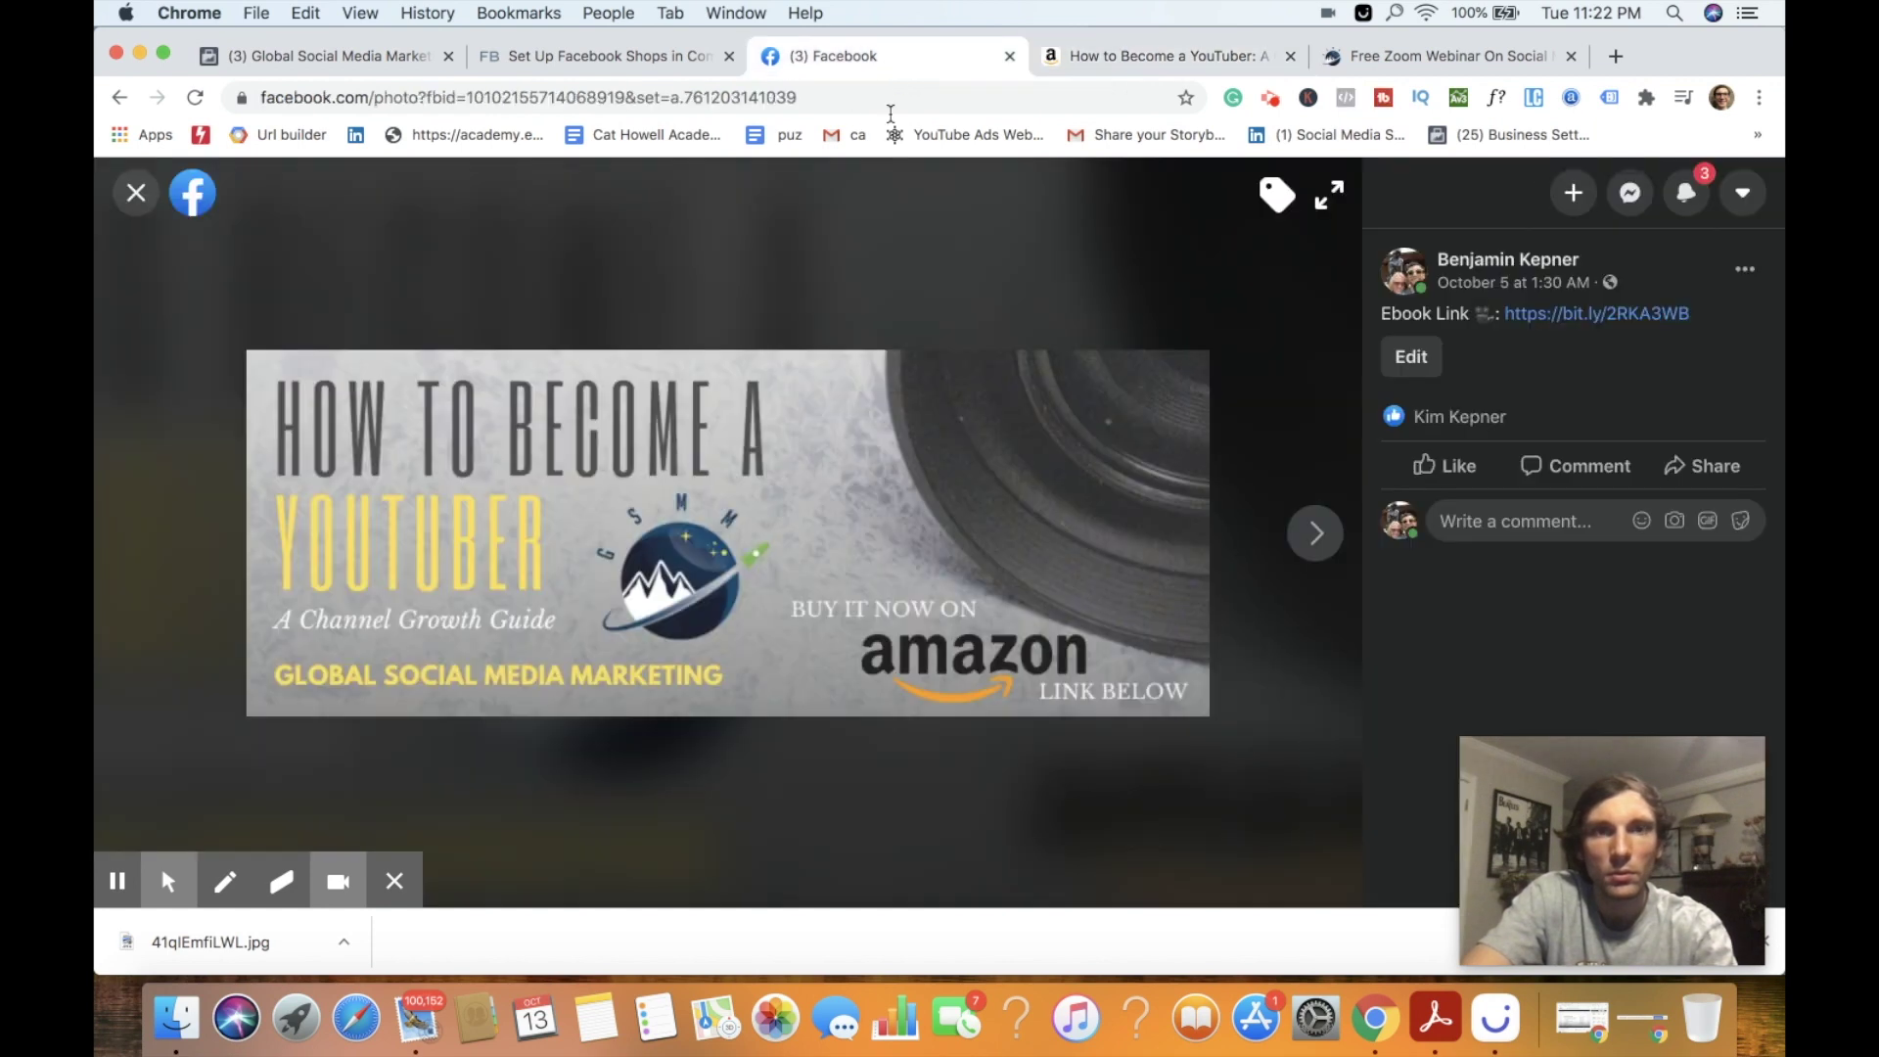
pyautogui.click(1158, 58)
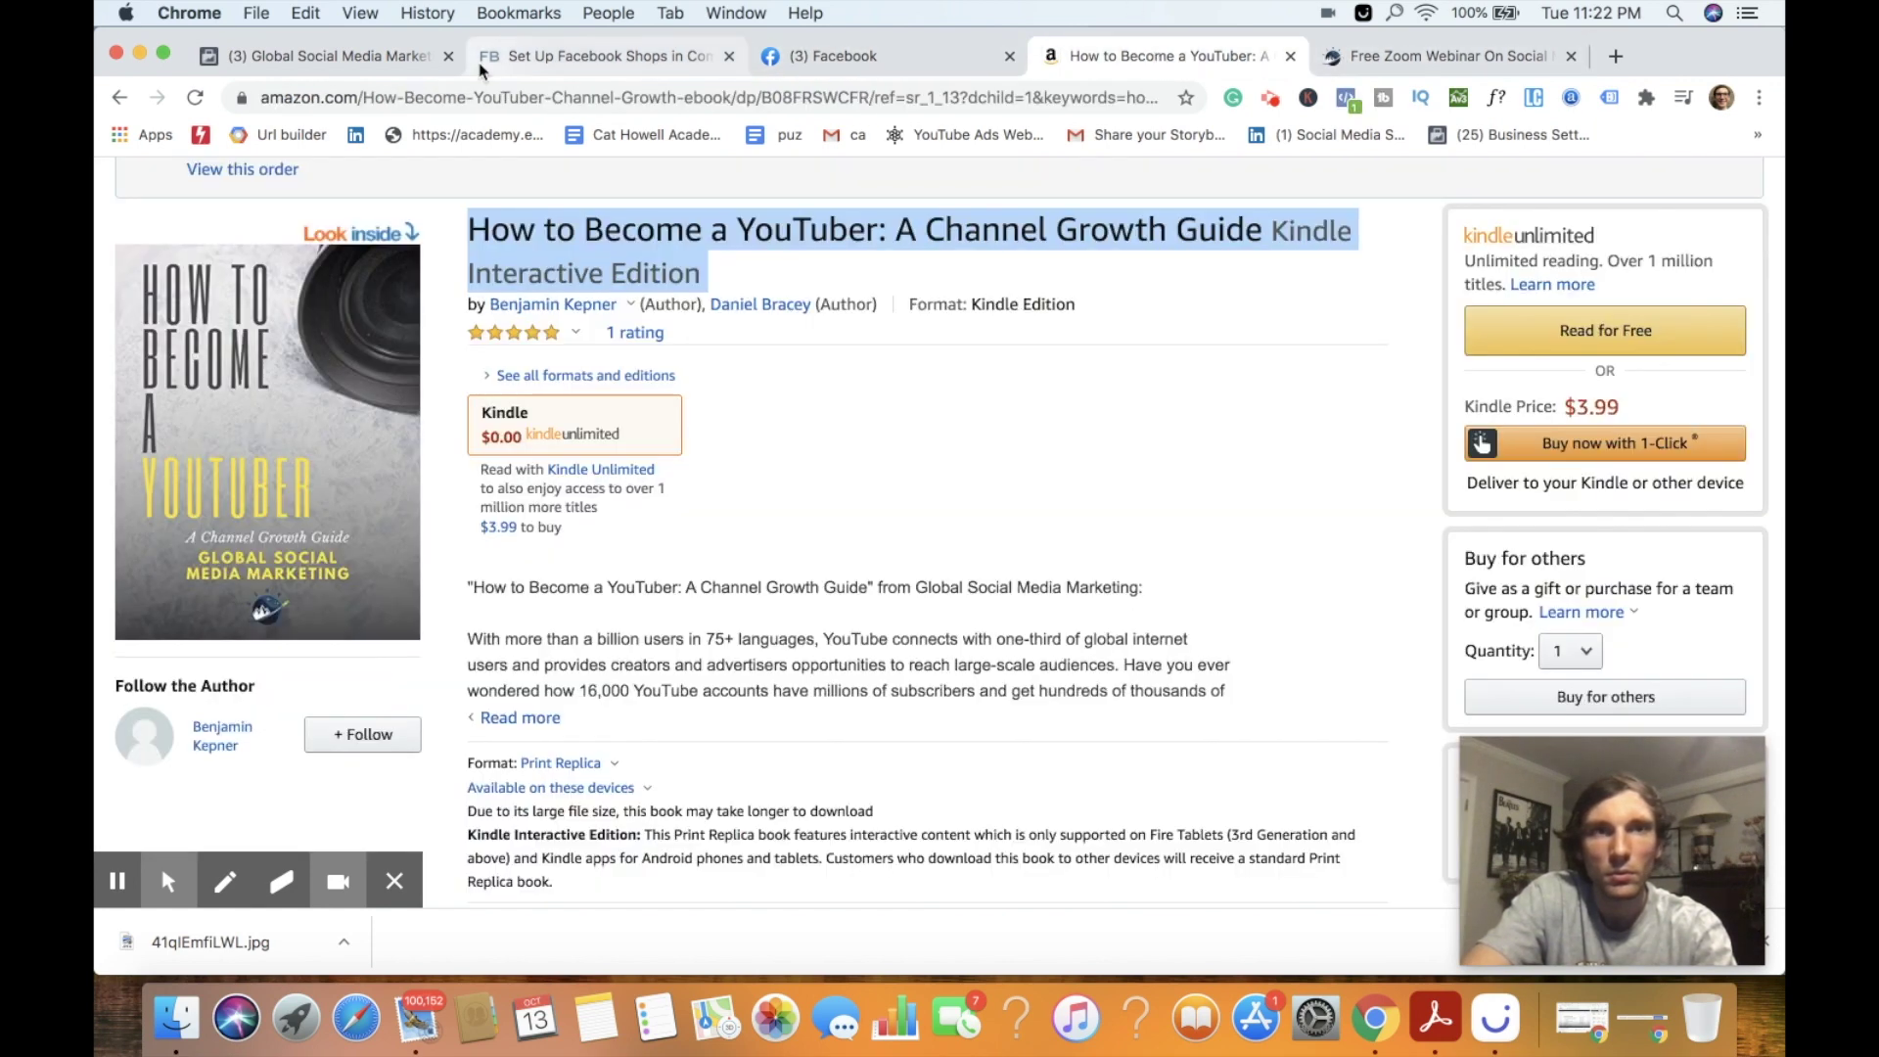
pyautogui.click(309, 55)
pyautogui.press('super+a')
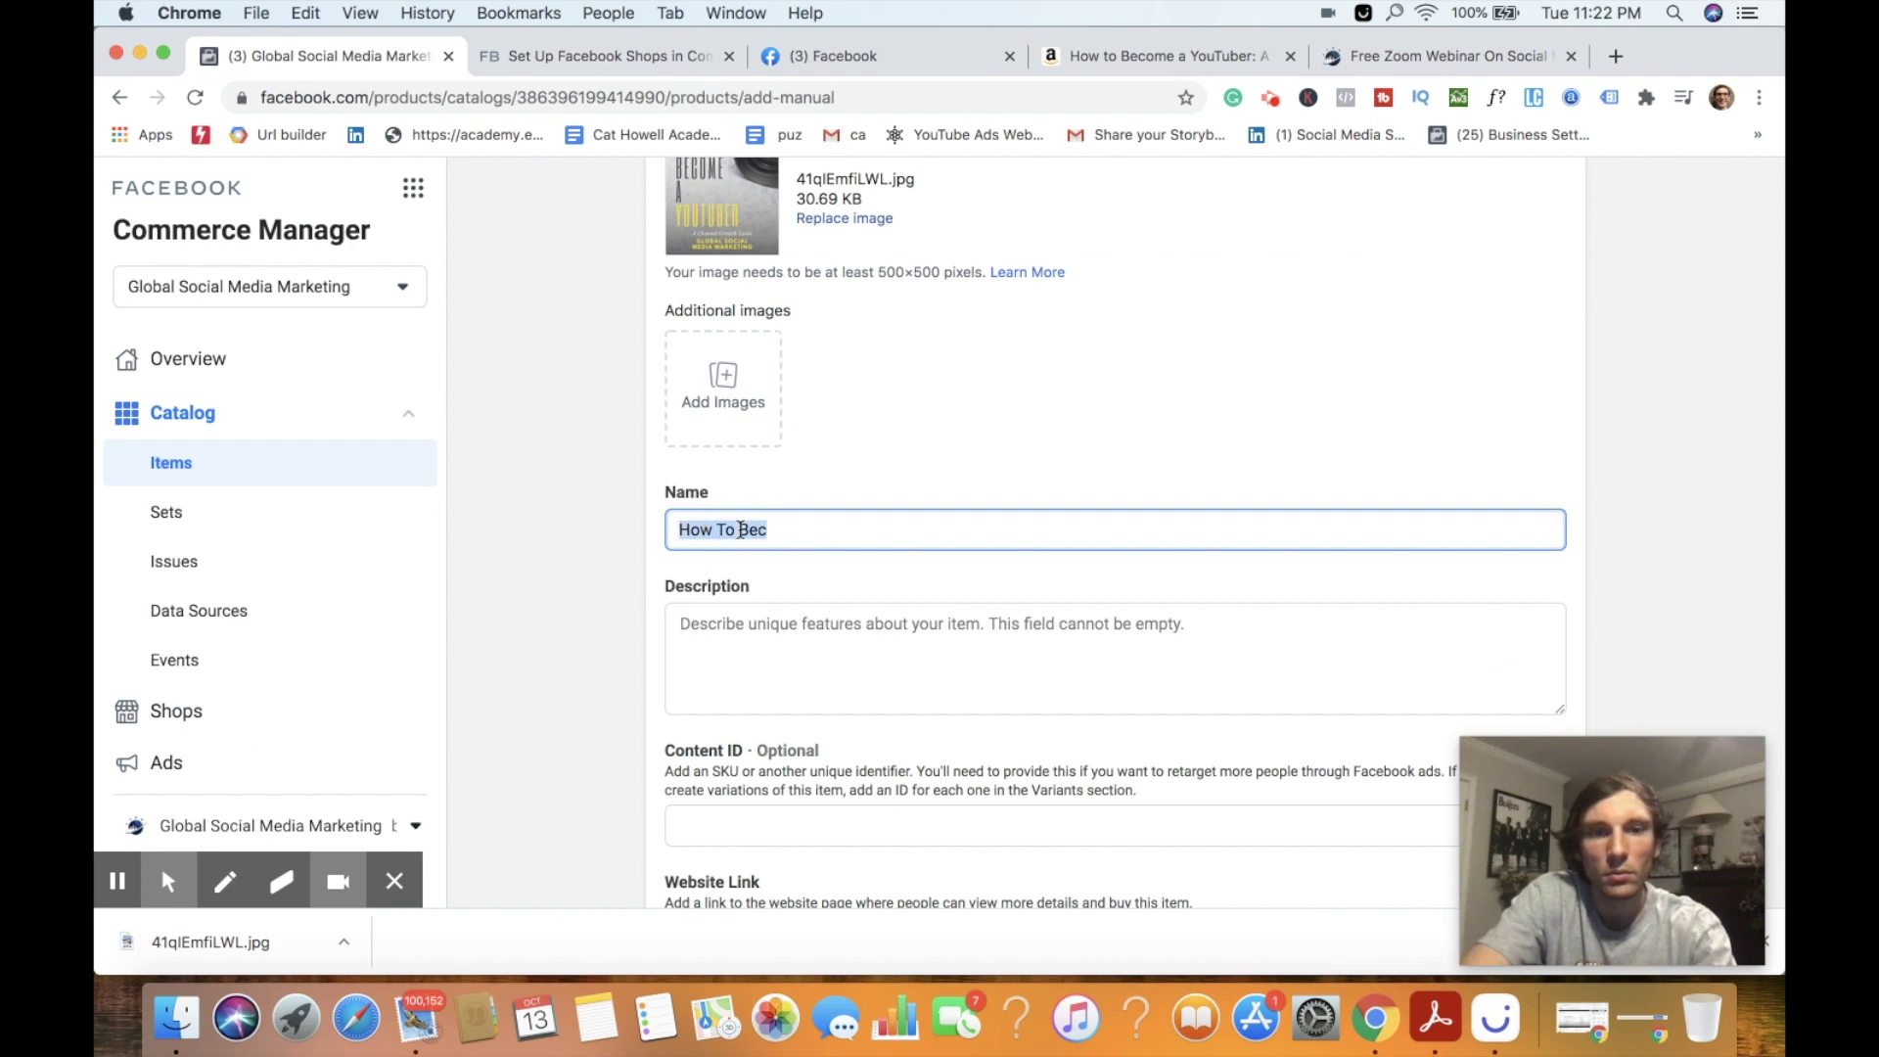
pyautogui.press('super+v')
# - Select the book's description on Amazon and return to the Description field
pyautogui.click(1134, 60)
pyautogui.scroll(-3, 925, 480)
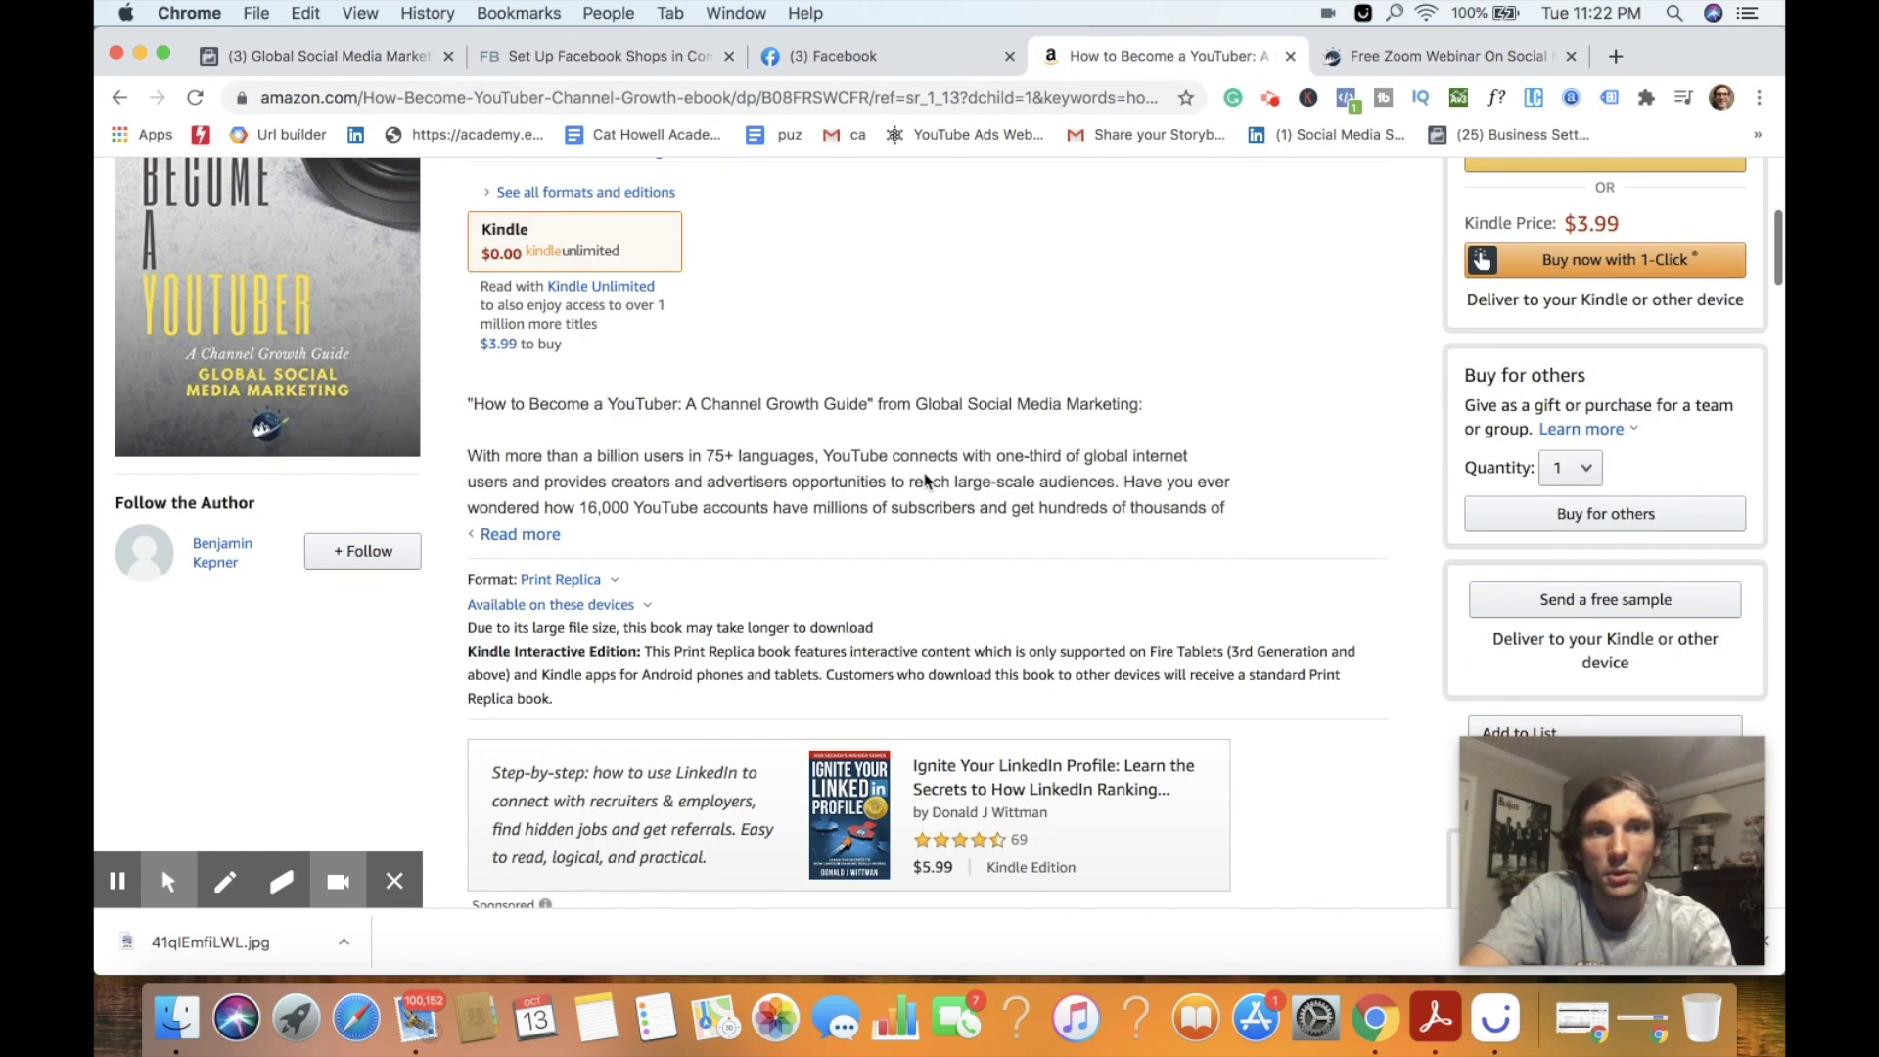
pyautogui.moveTo(494, 439); pyautogui.dragTo(541, 546)
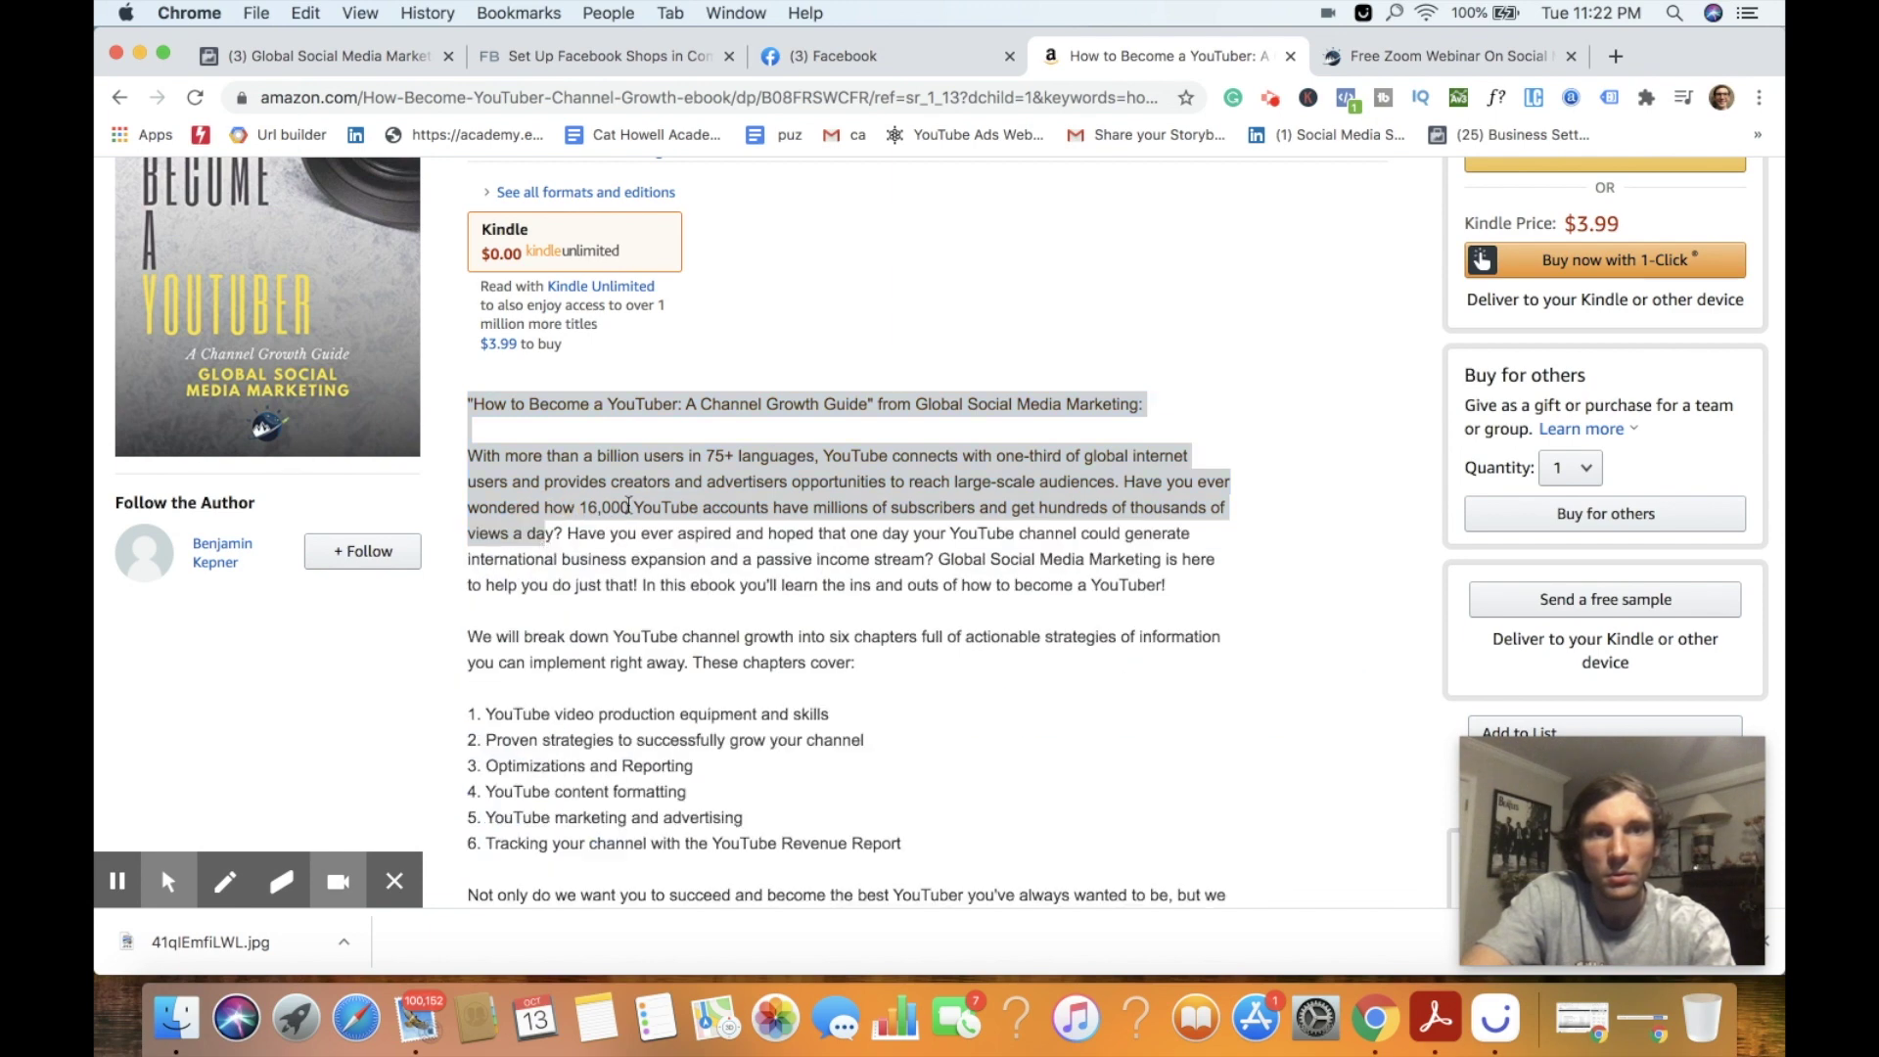
pyautogui.scroll(-5, 629, 507)
pyautogui.moveTo(569, 571)
pyautogui.mouseDown()
pyautogui.moveTo(518, 340)
pyautogui.moveTo(470, 319)
pyautogui.mouseUp()
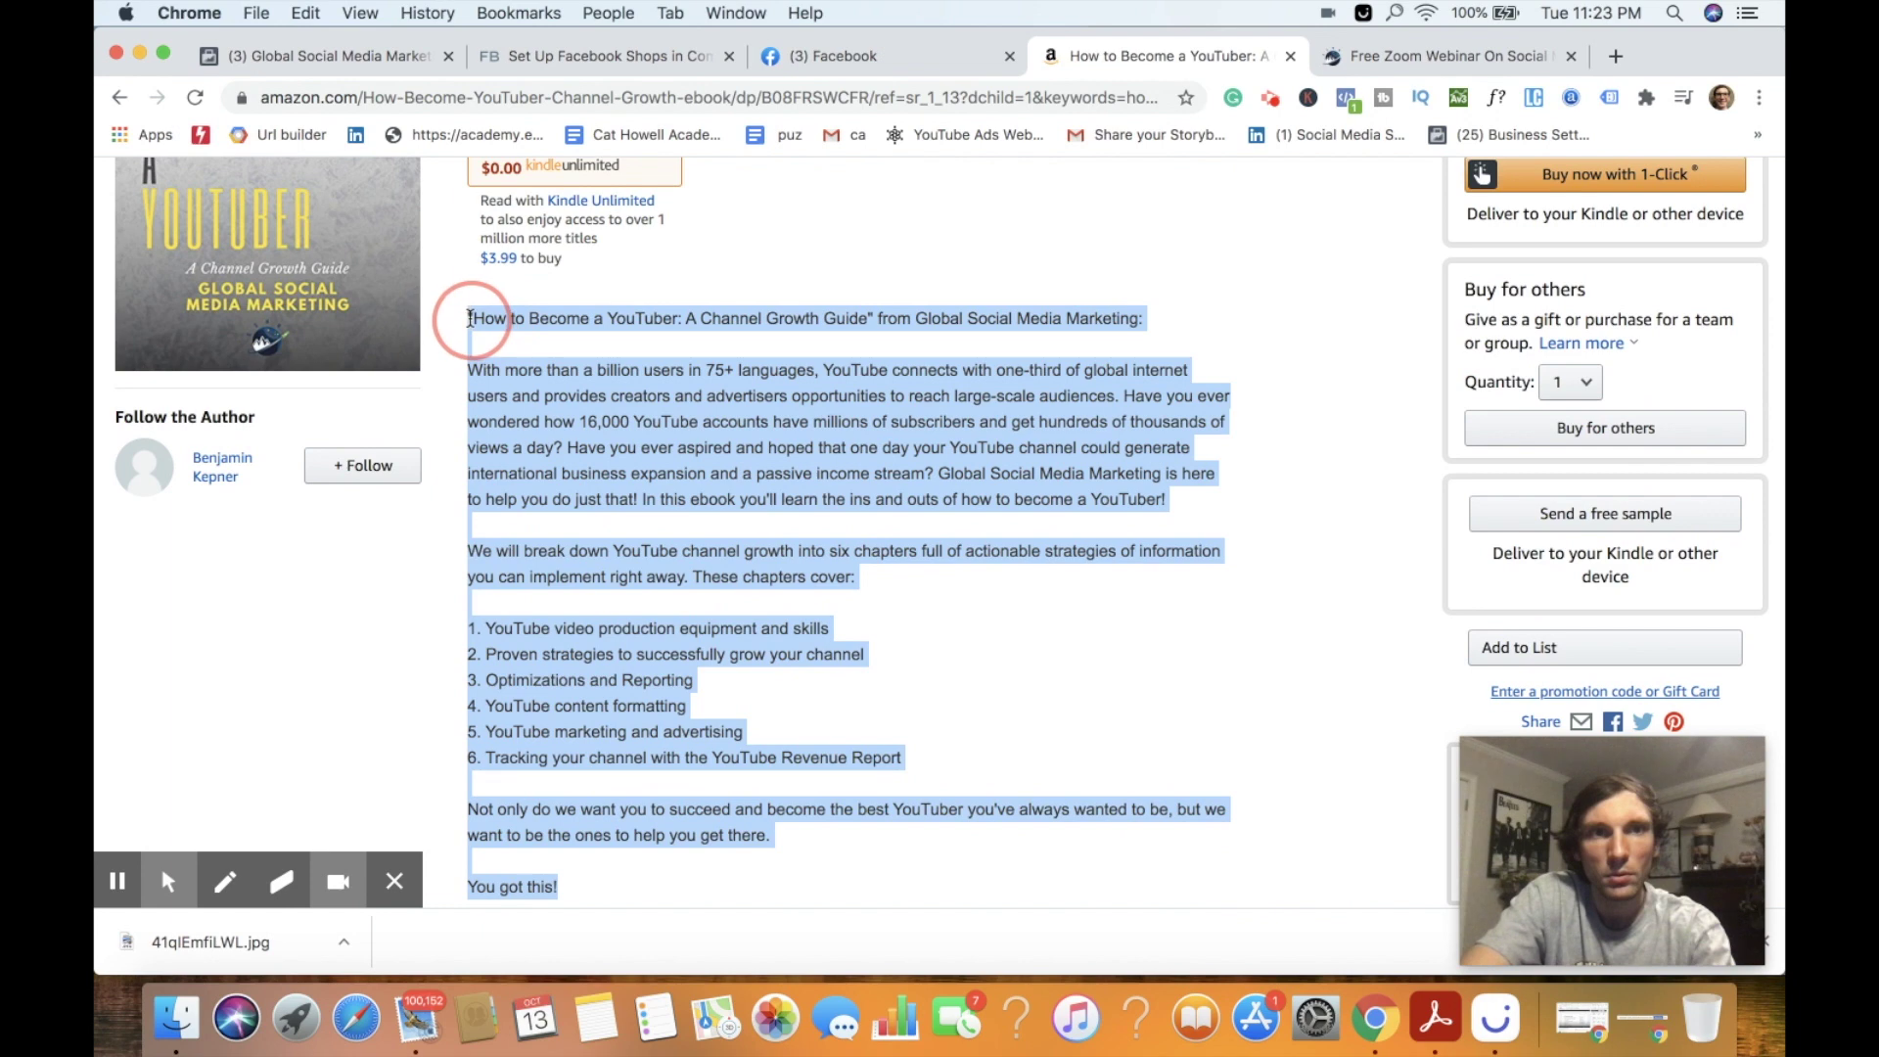
pyautogui.click(864, 62)
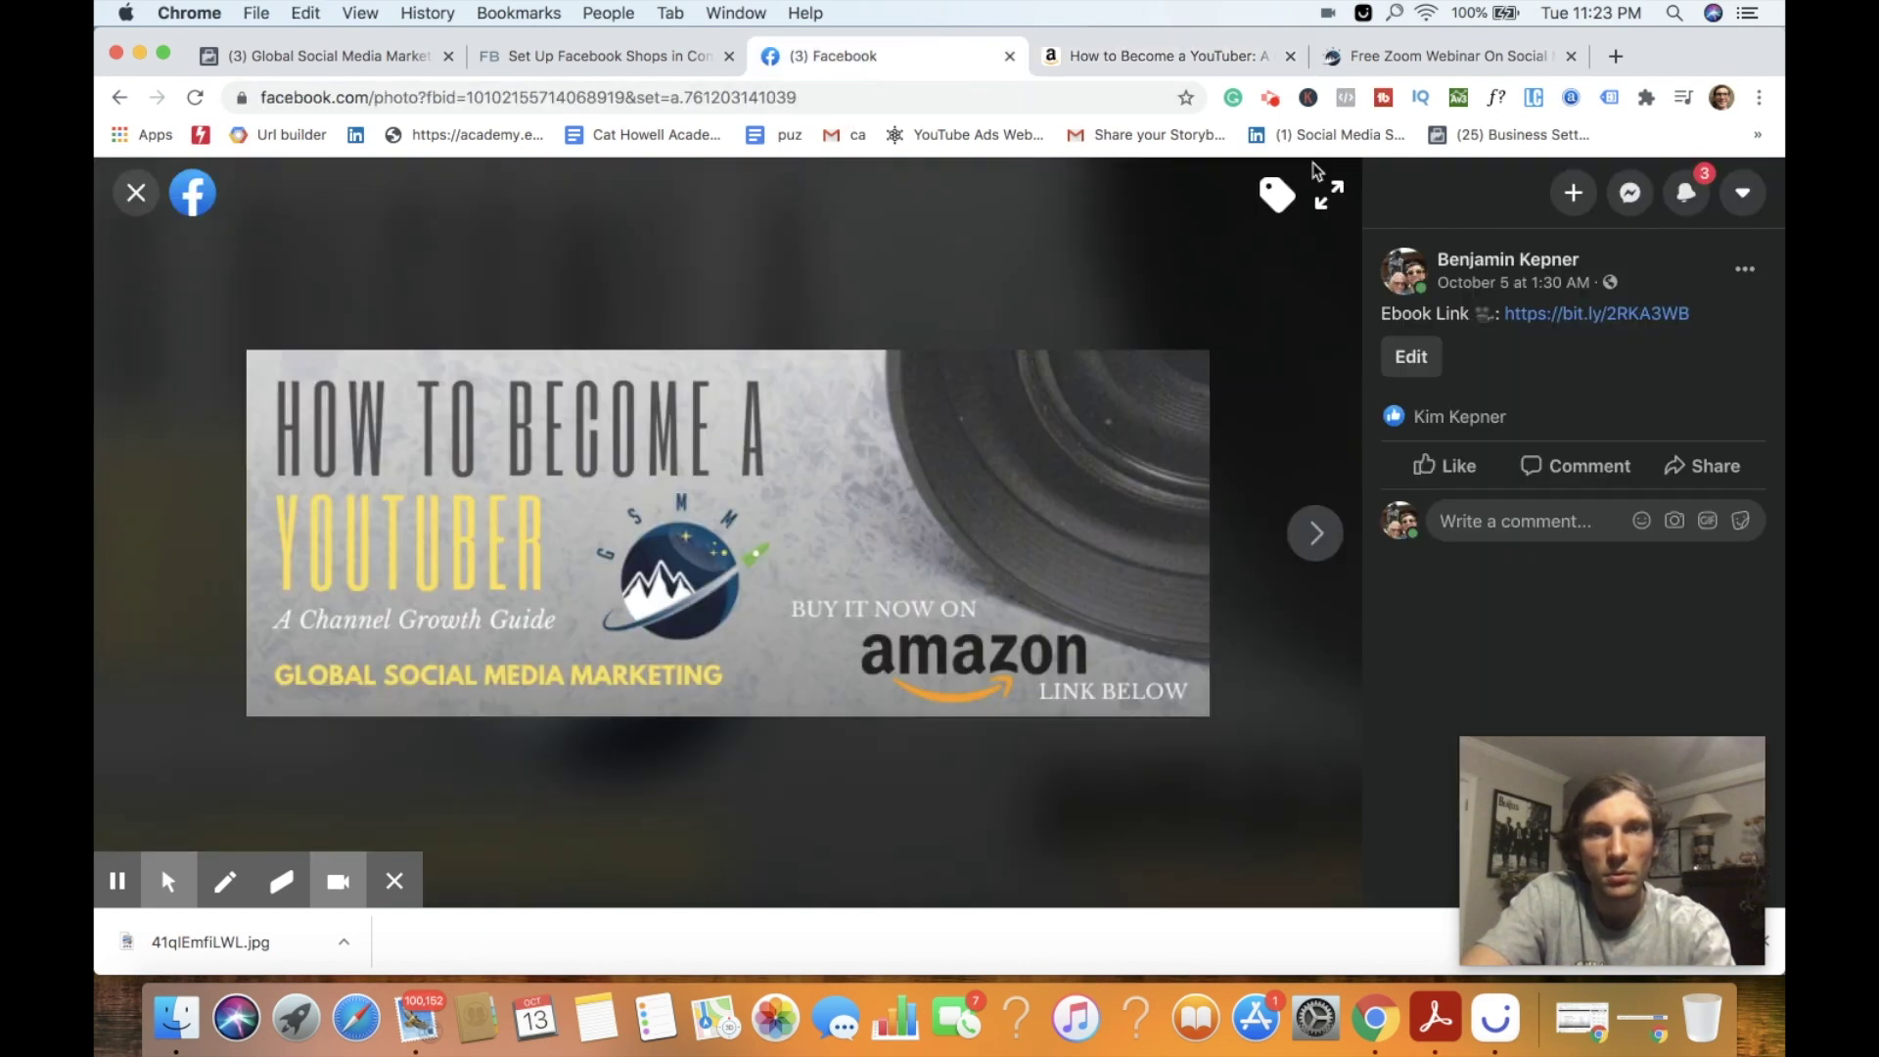
pyautogui.click(1420, 67)
pyautogui.click(1196, 74)
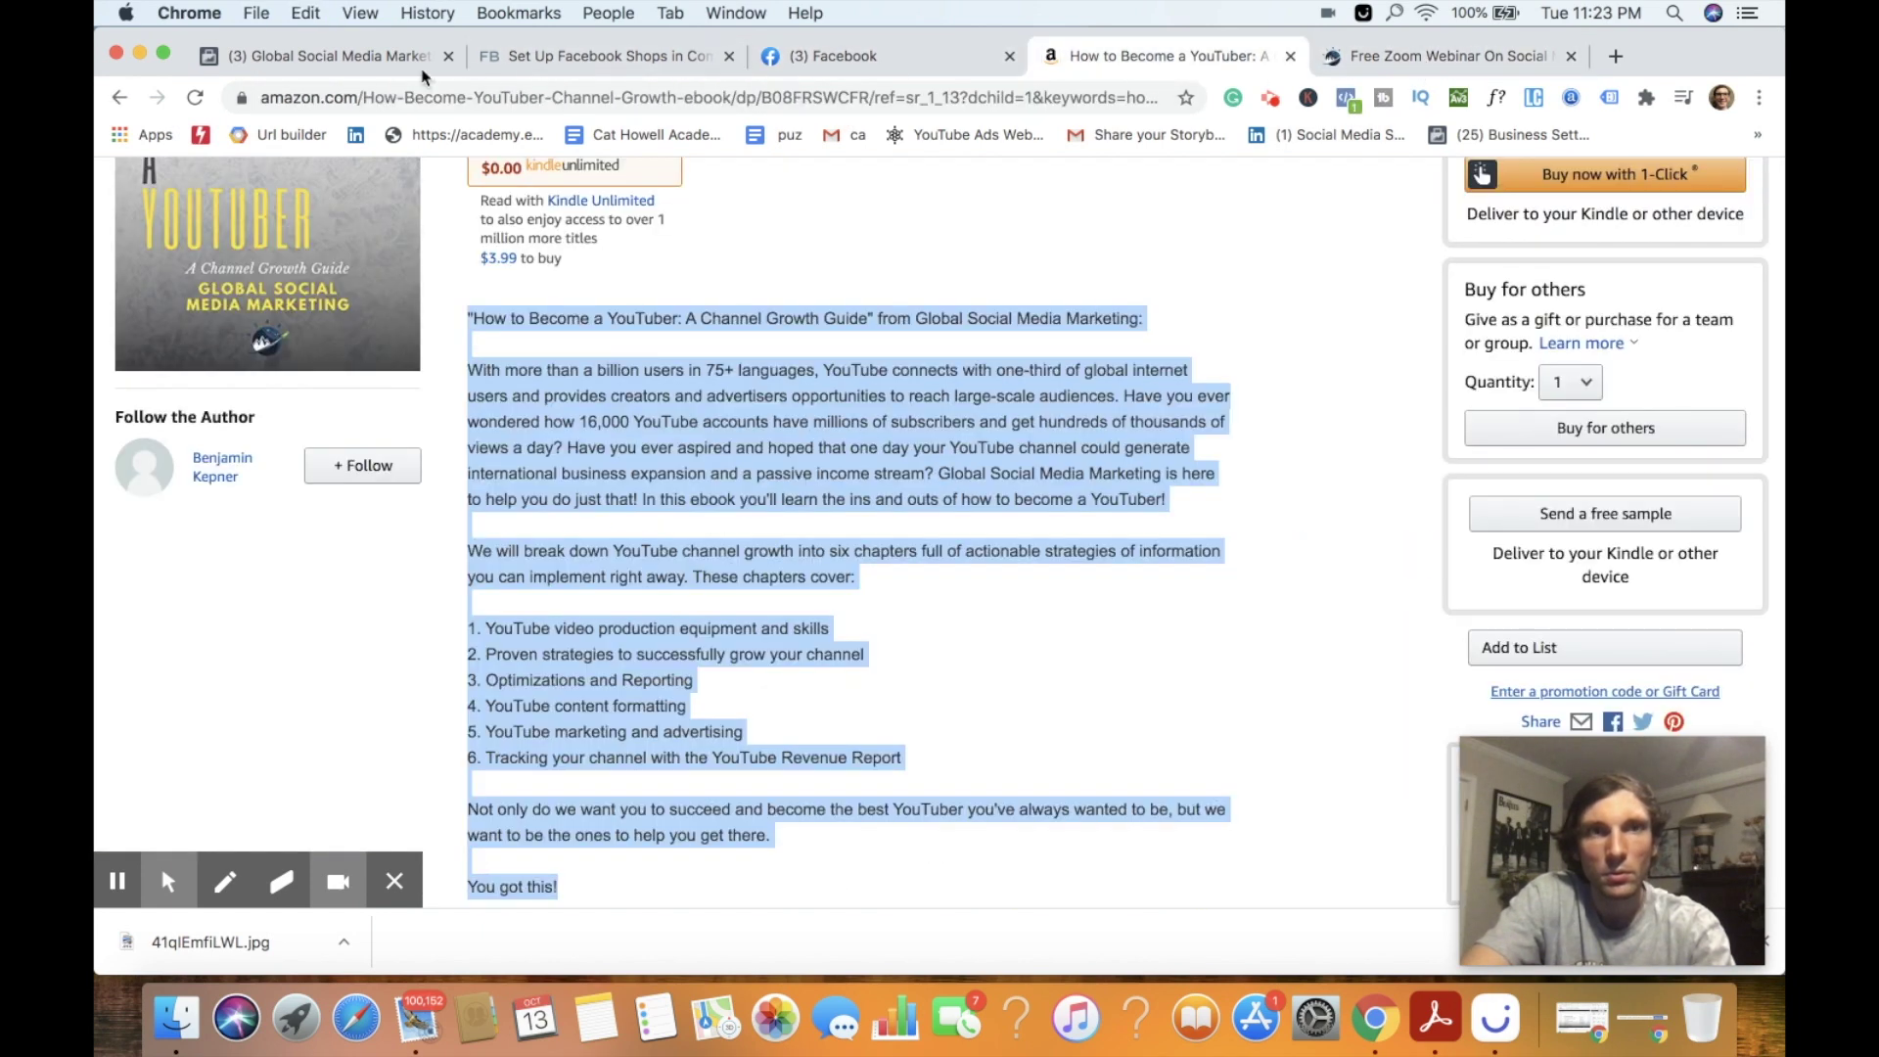
pyautogui.click(353, 58)
pyautogui.click(741, 633)
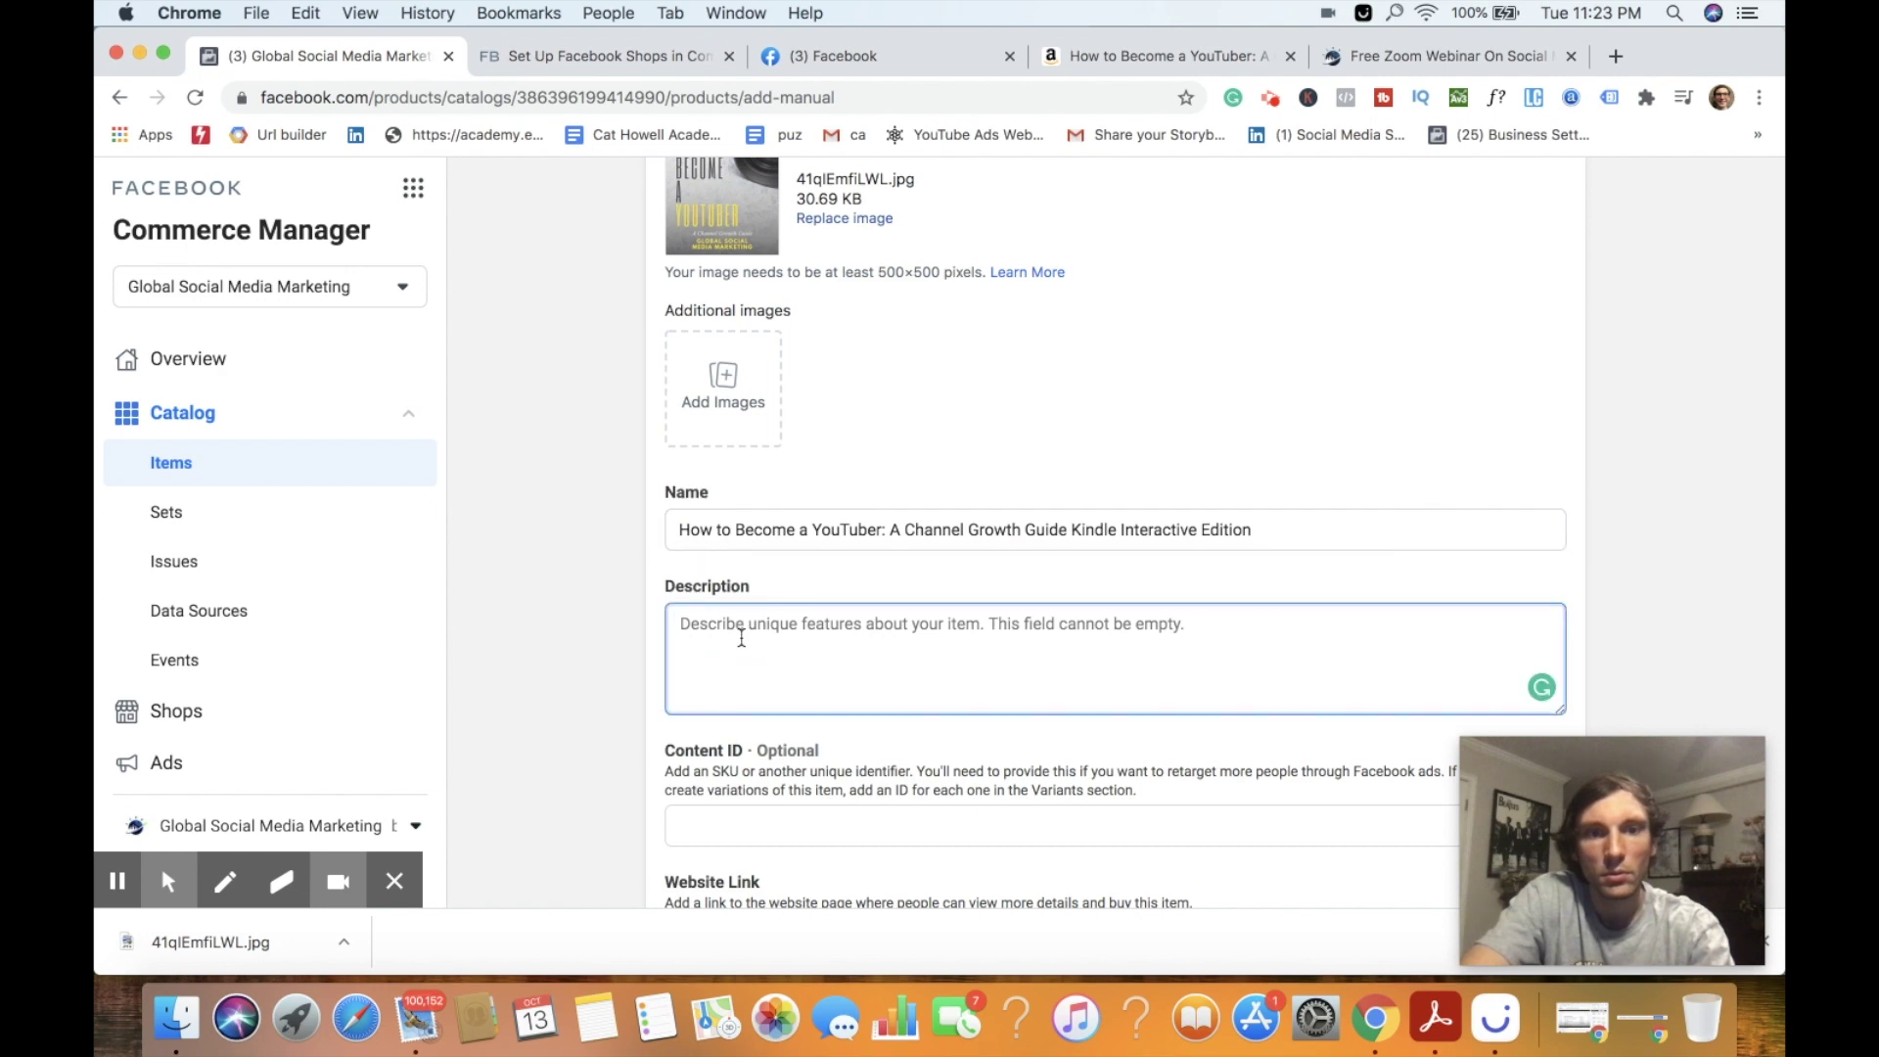
# - Paste the description and set Website Link to the Amazon page address
pyautogui.press('super+v')
pyautogui.scroll(-5, 880, 617)
pyautogui.click(882, 596)
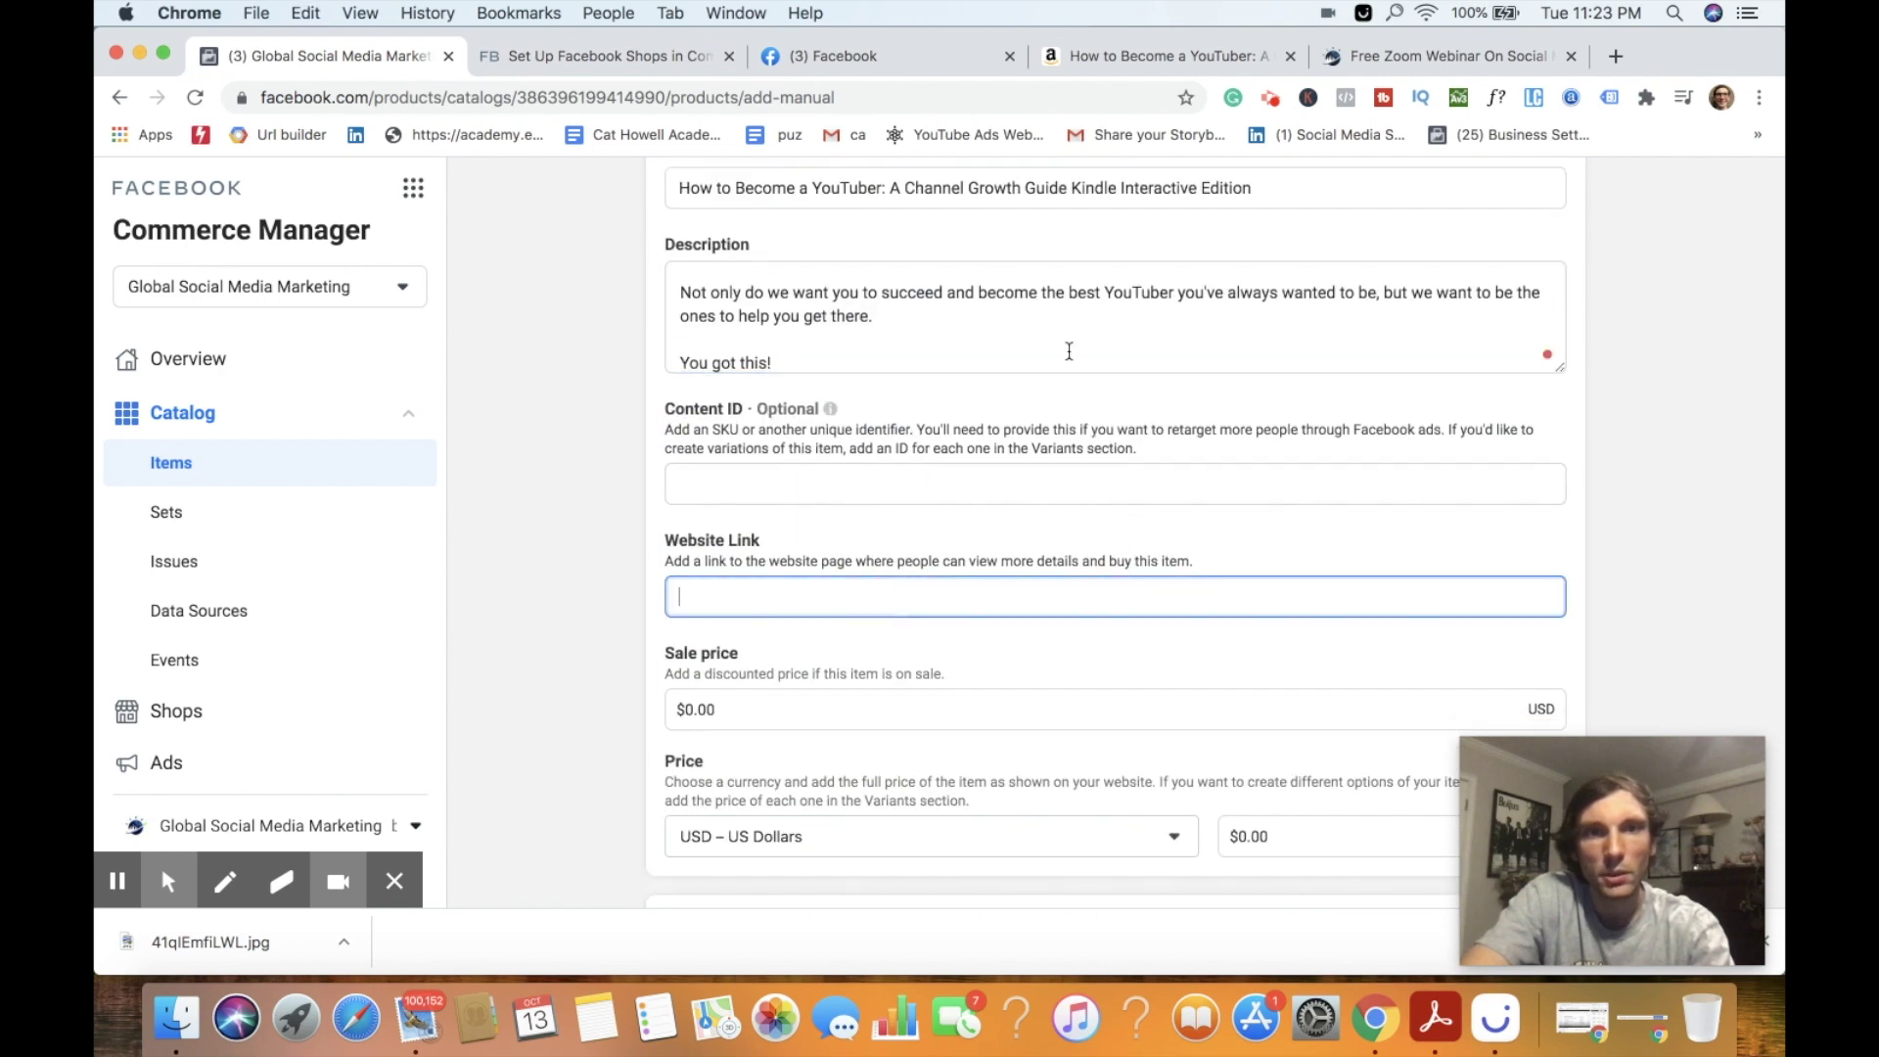
pyautogui.click(1159, 56)
pyautogui.click(664, 97)
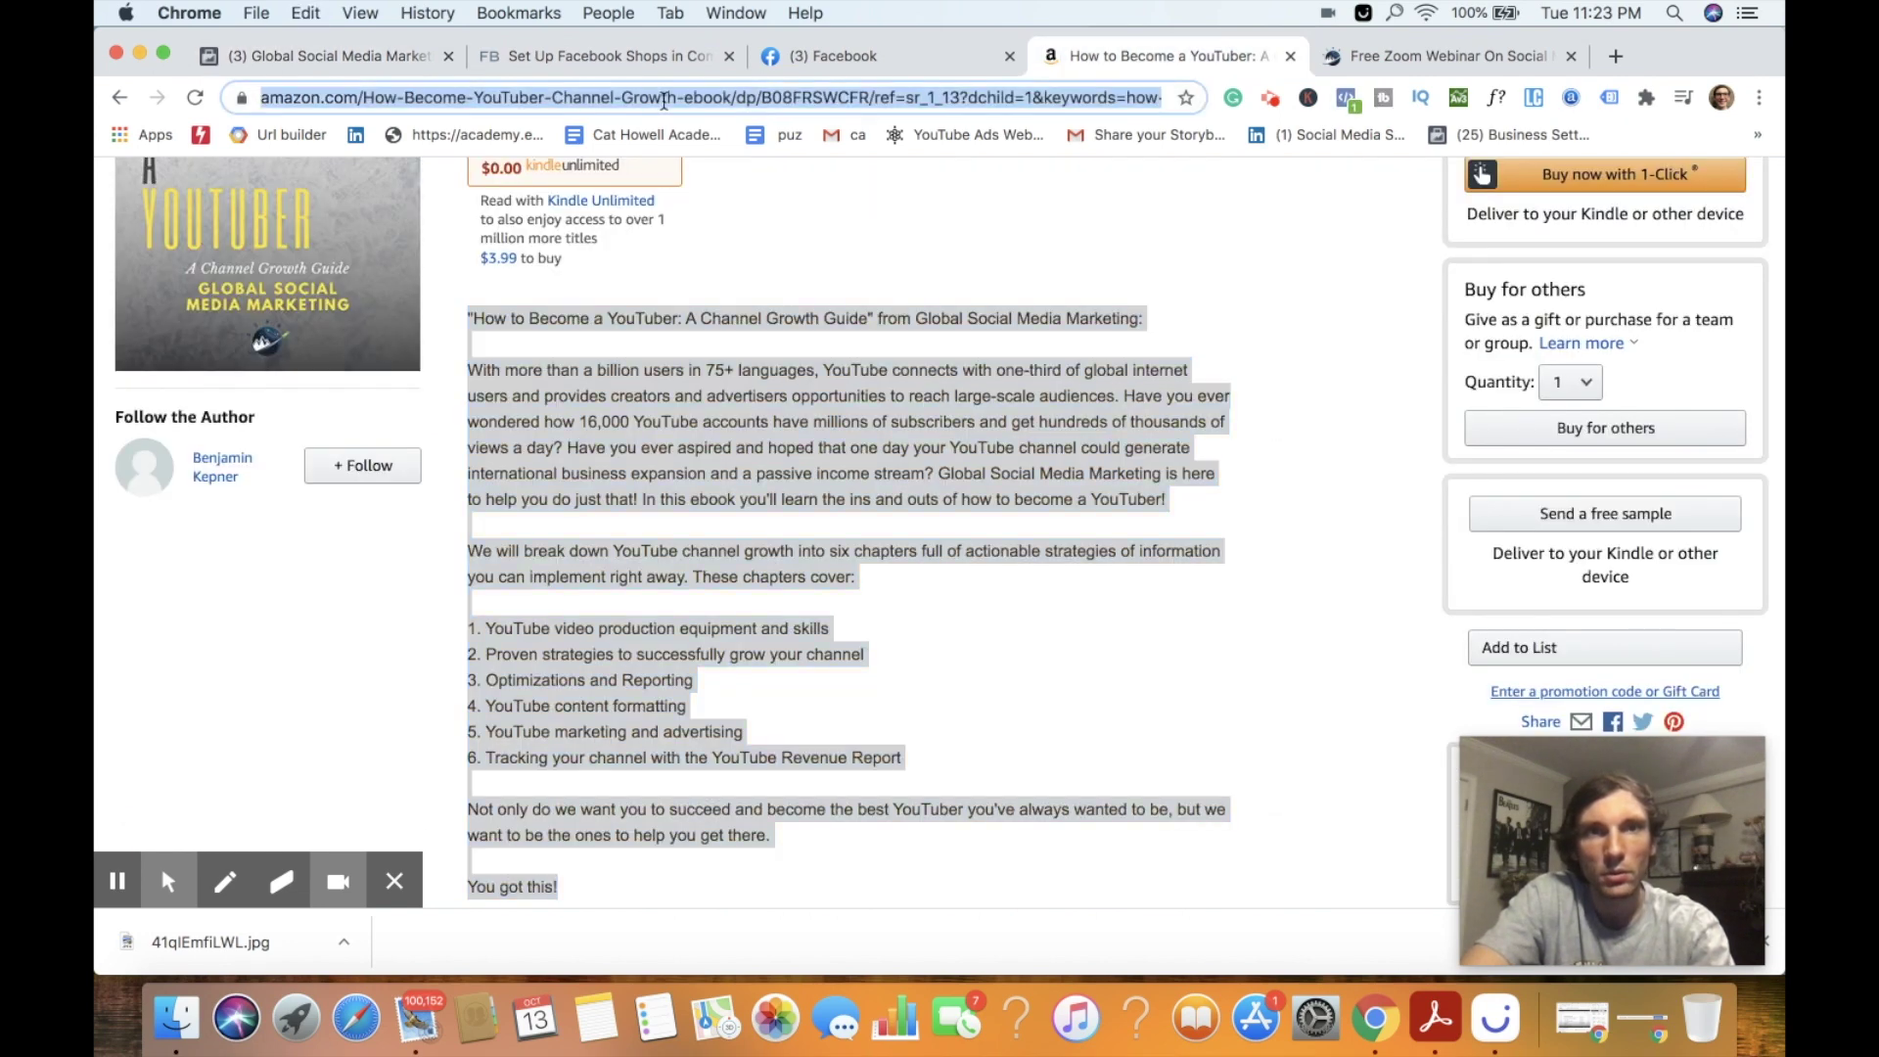
pyautogui.press('super+x')
pyautogui.click(433, 52)
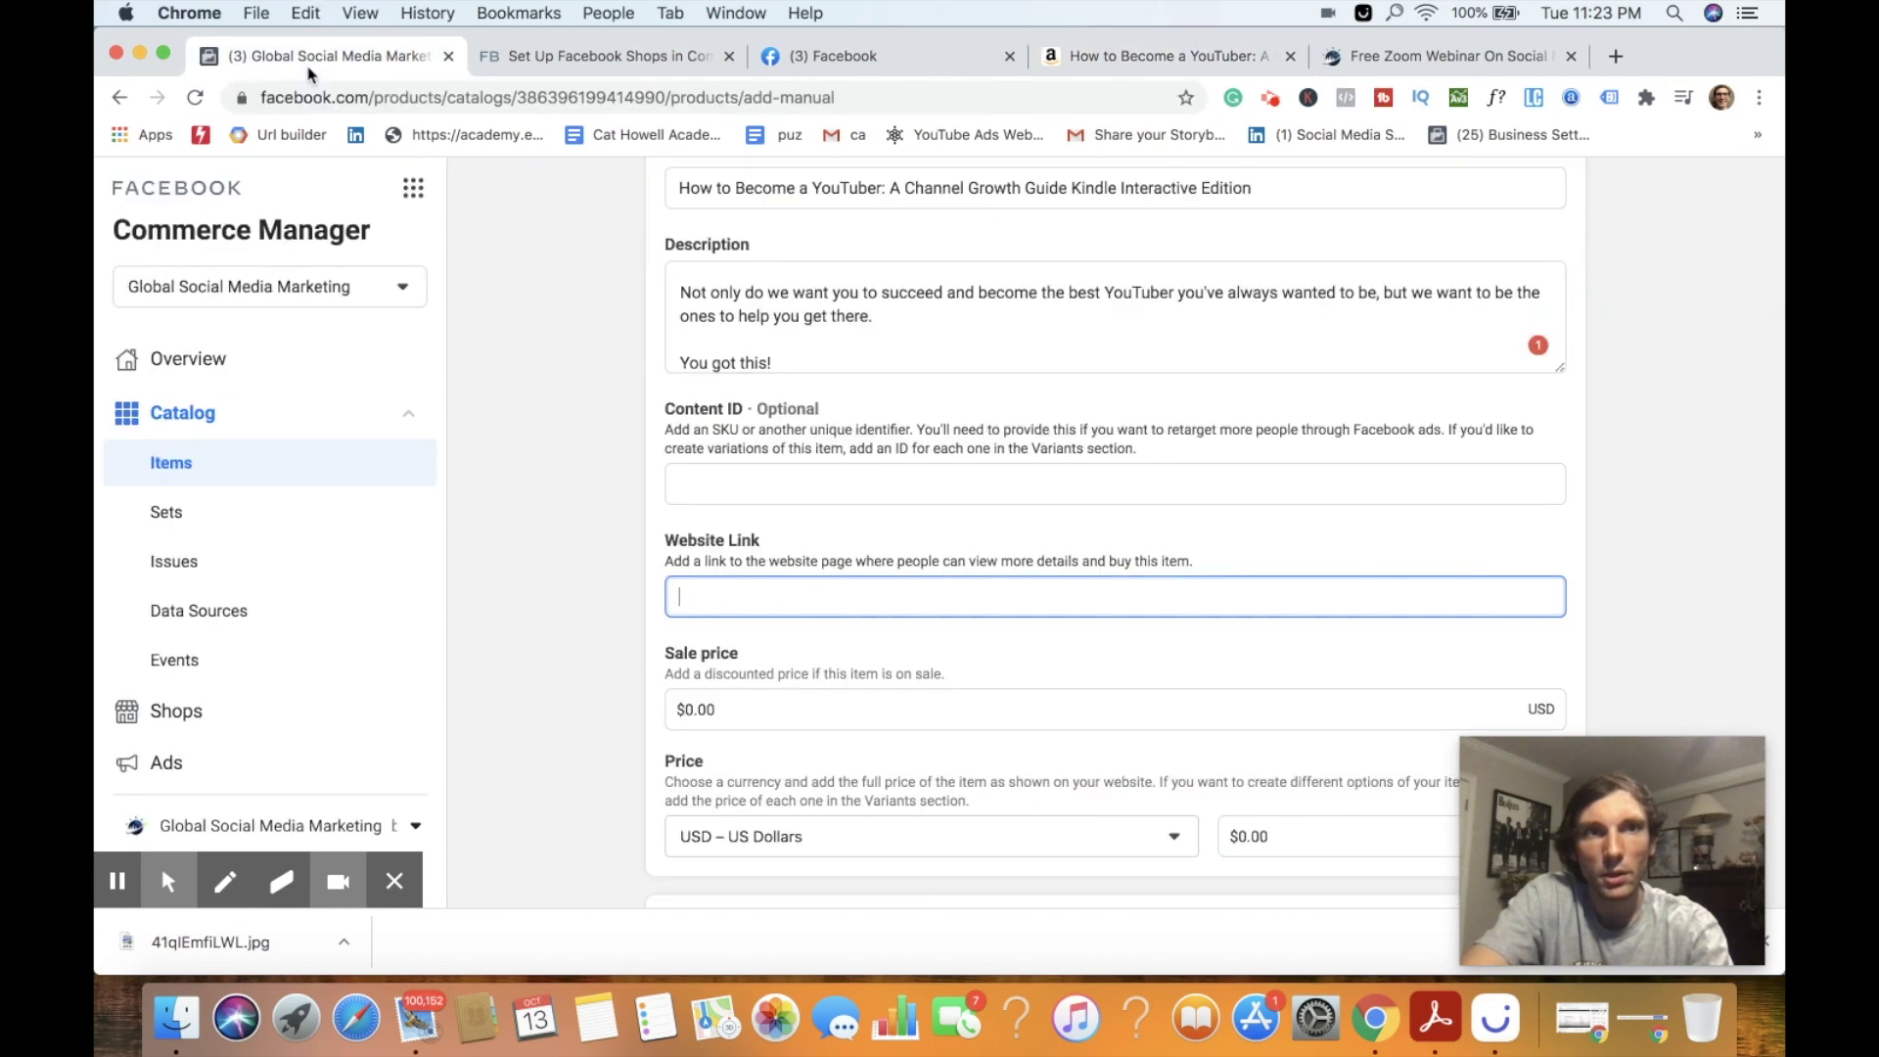
pyautogui.press('super+v')
# - Leave sale price at zero, set price 3.99, inventory 2000 and condition New
pyautogui.click(728, 709)
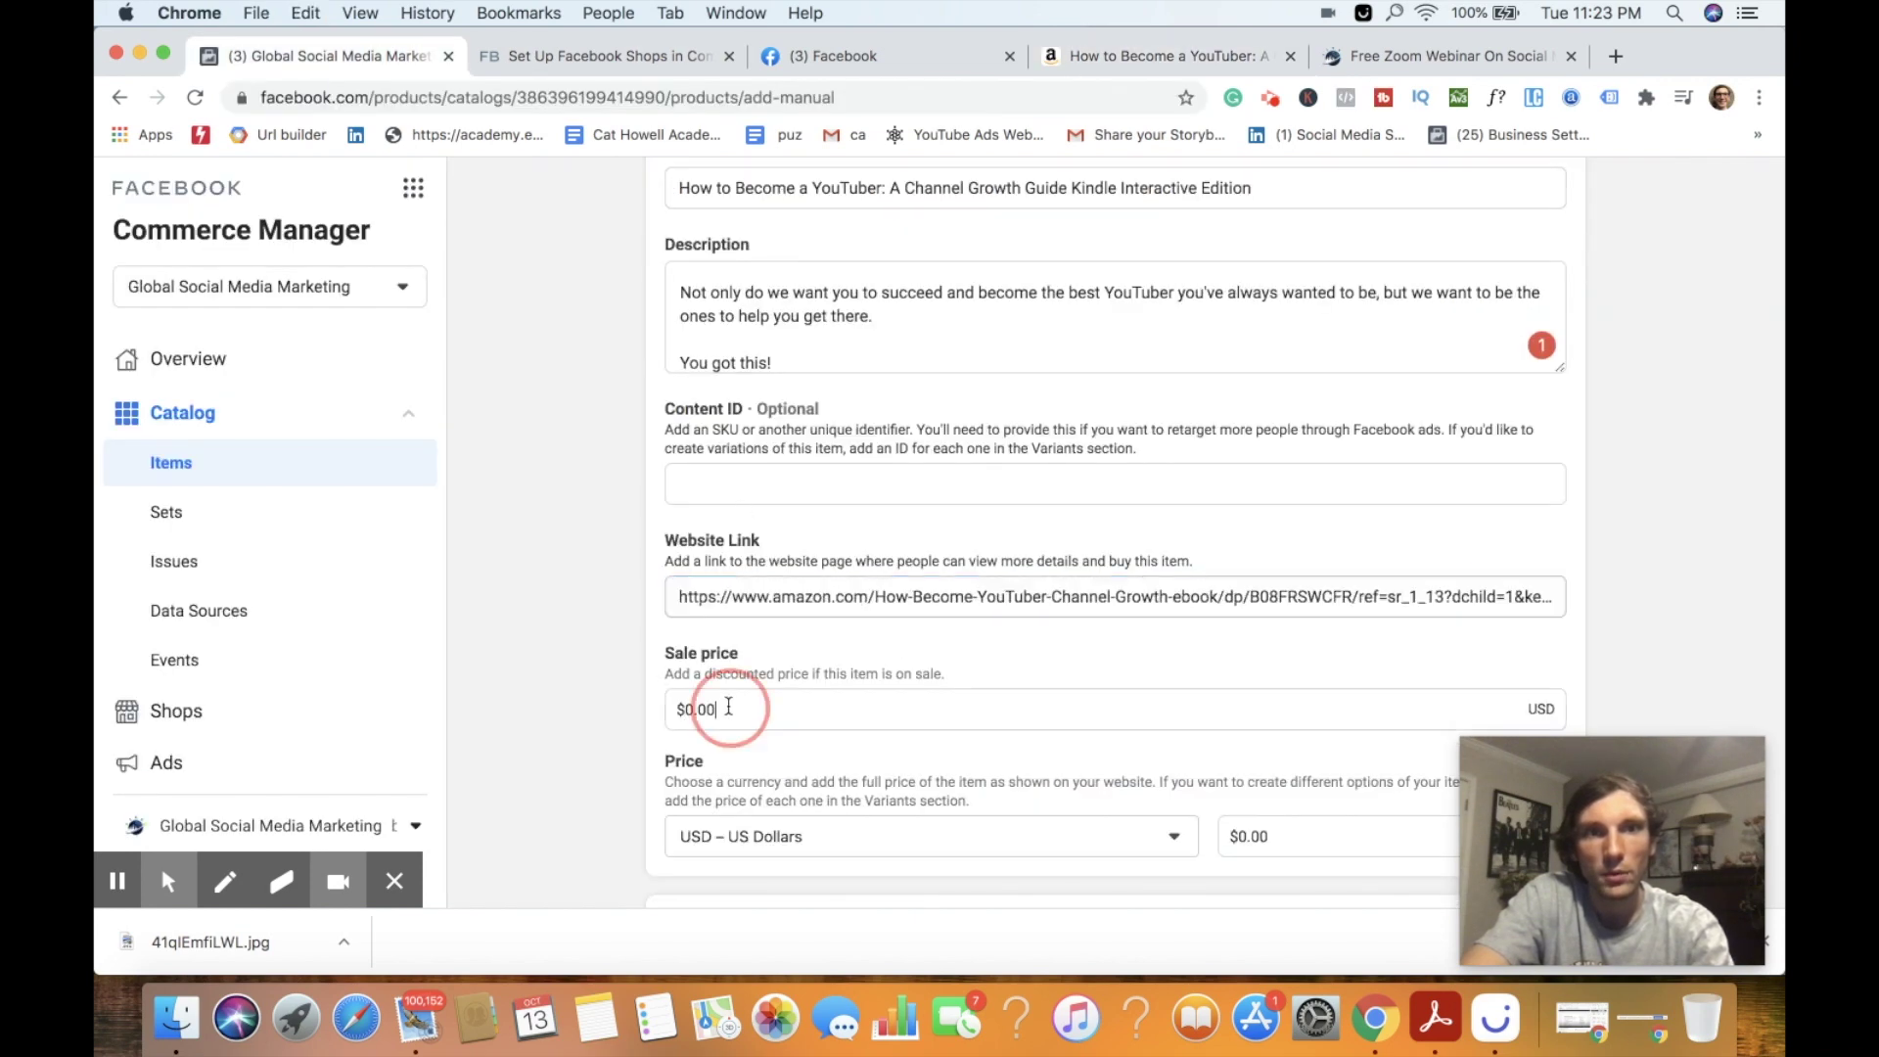
pyautogui.press('BackSpace')
pyautogui.write('$3.99')
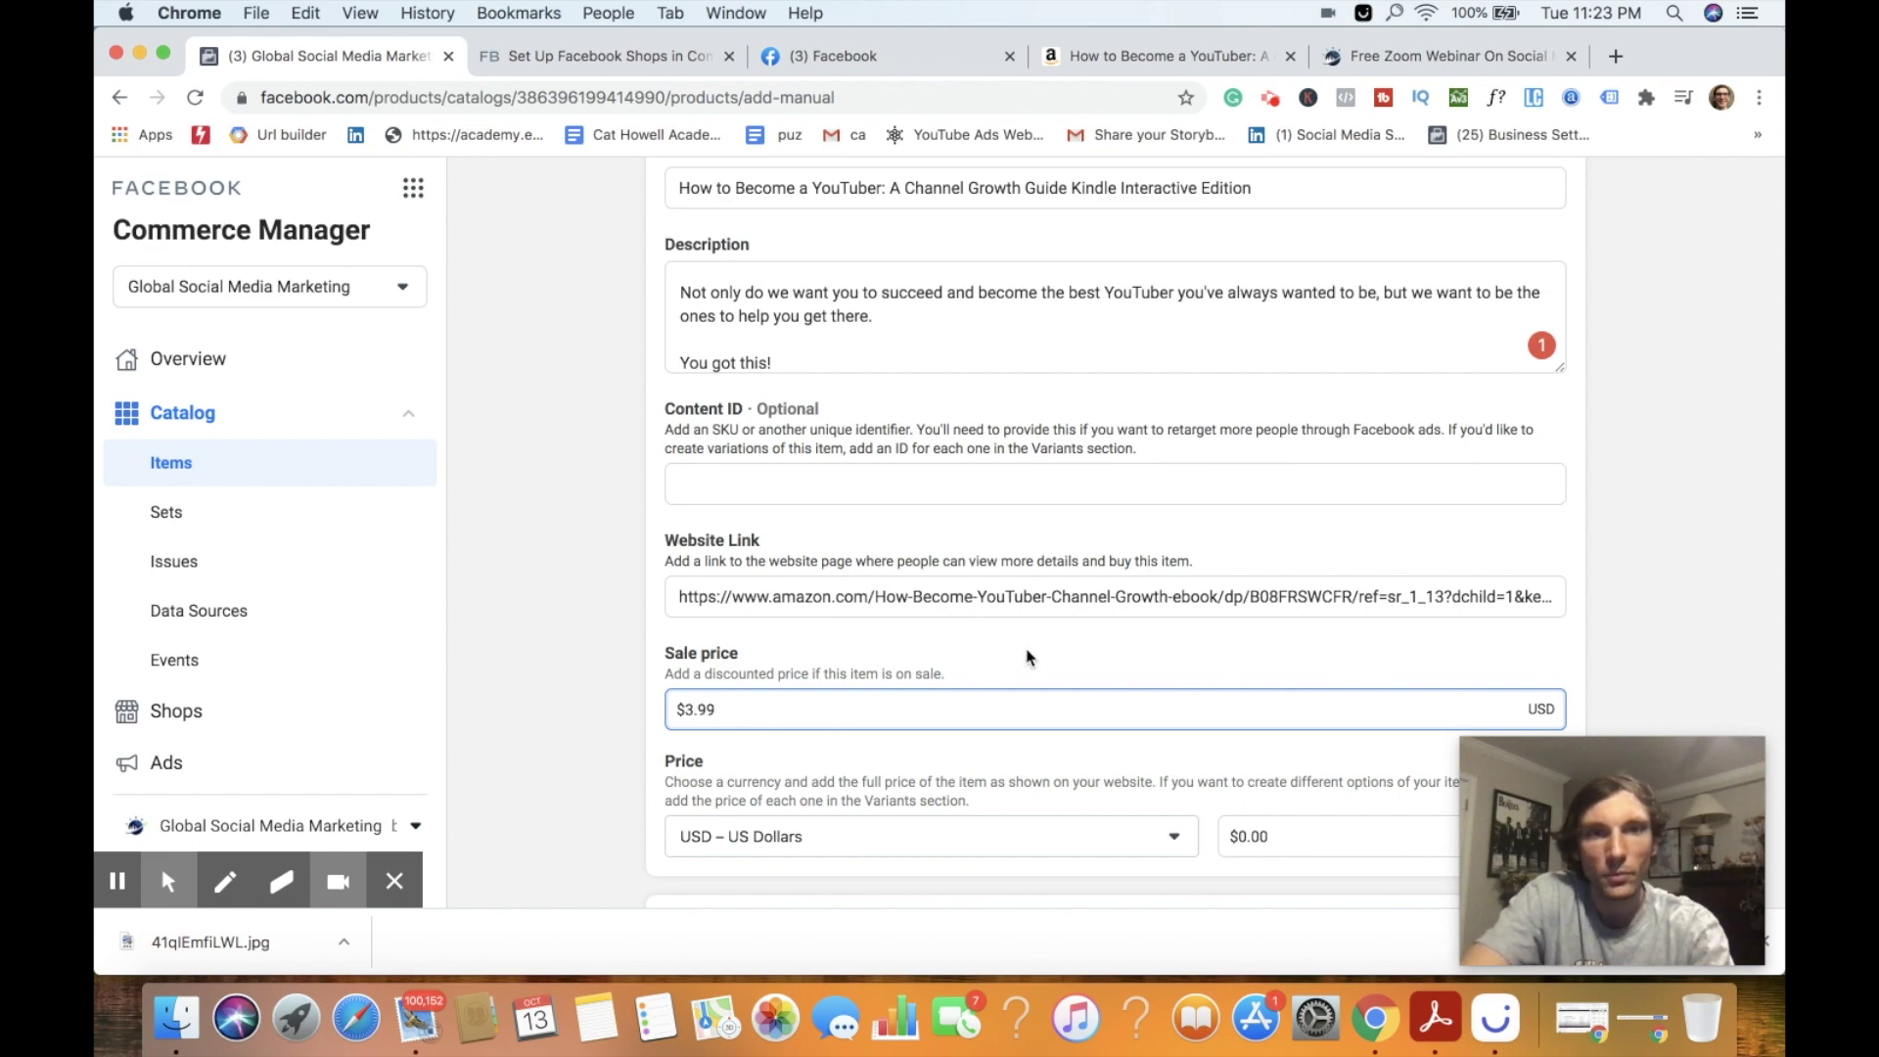
pyautogui.scroll(-3, 1027, 656)
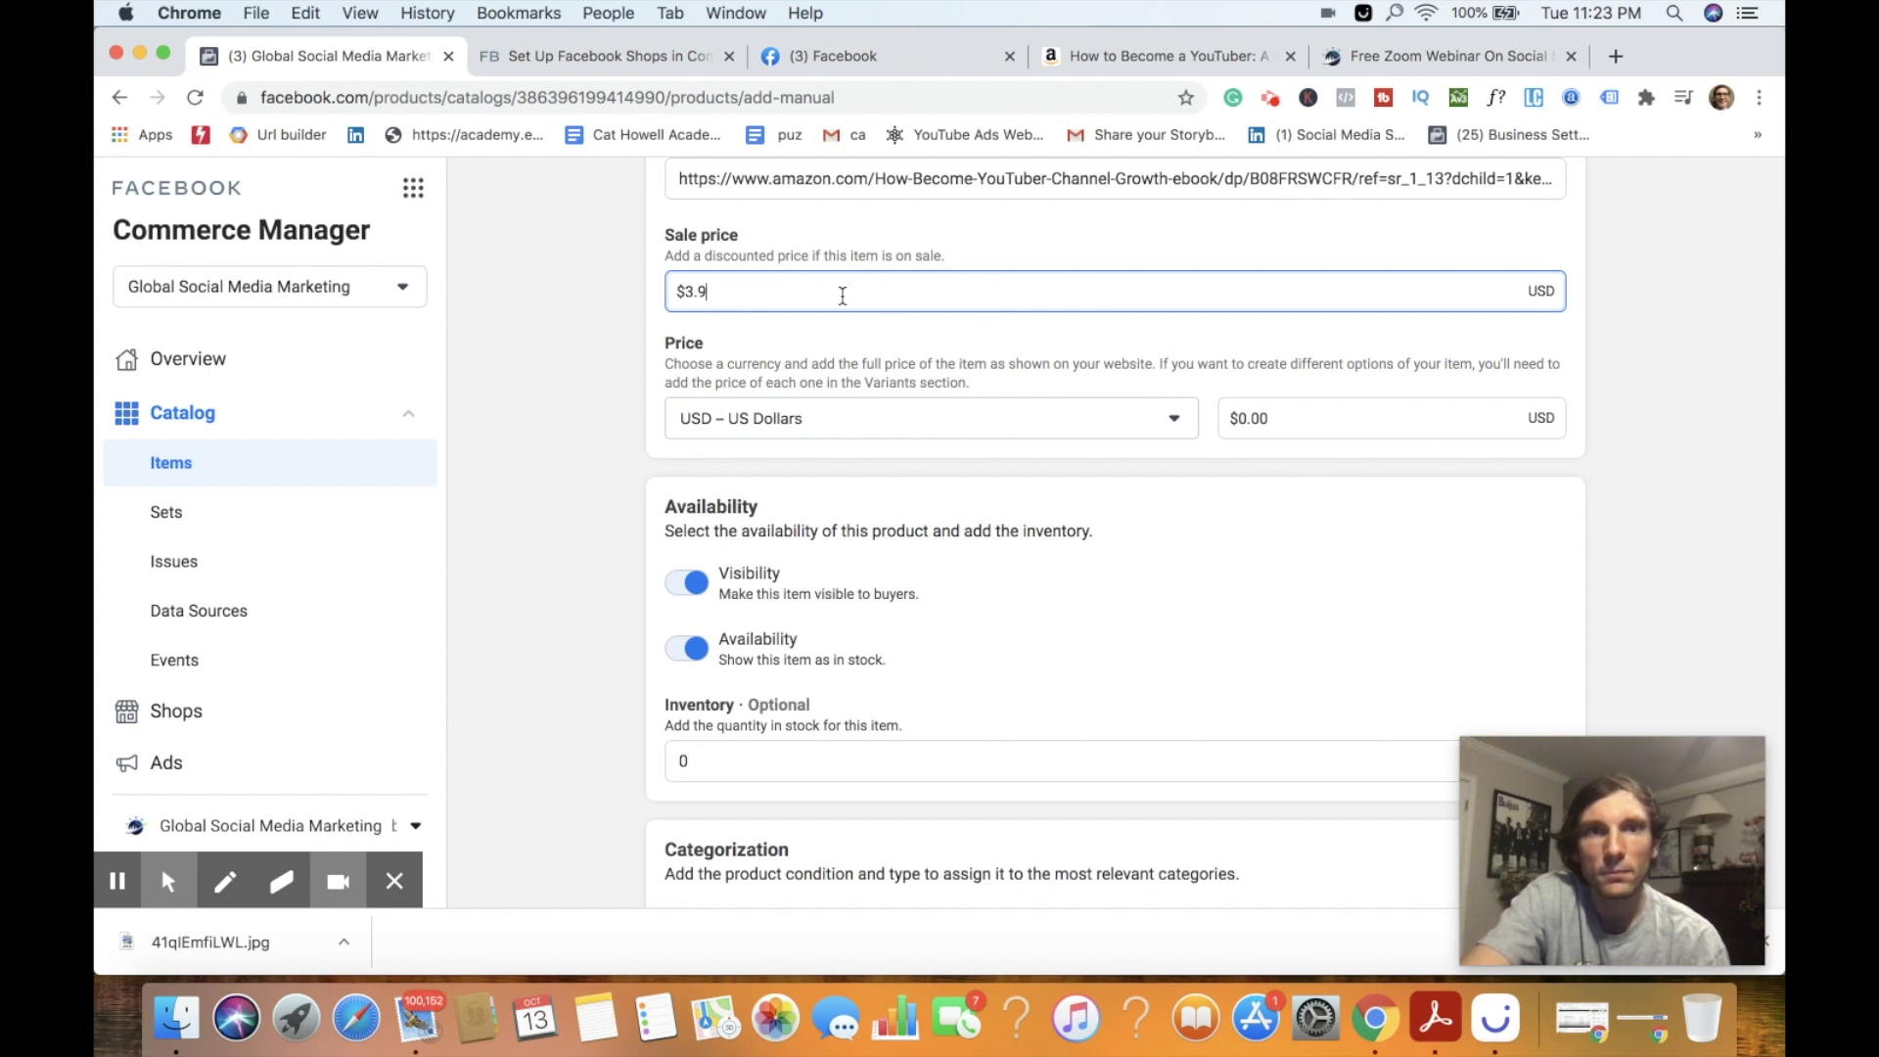
pyautogui.click(848, 339)
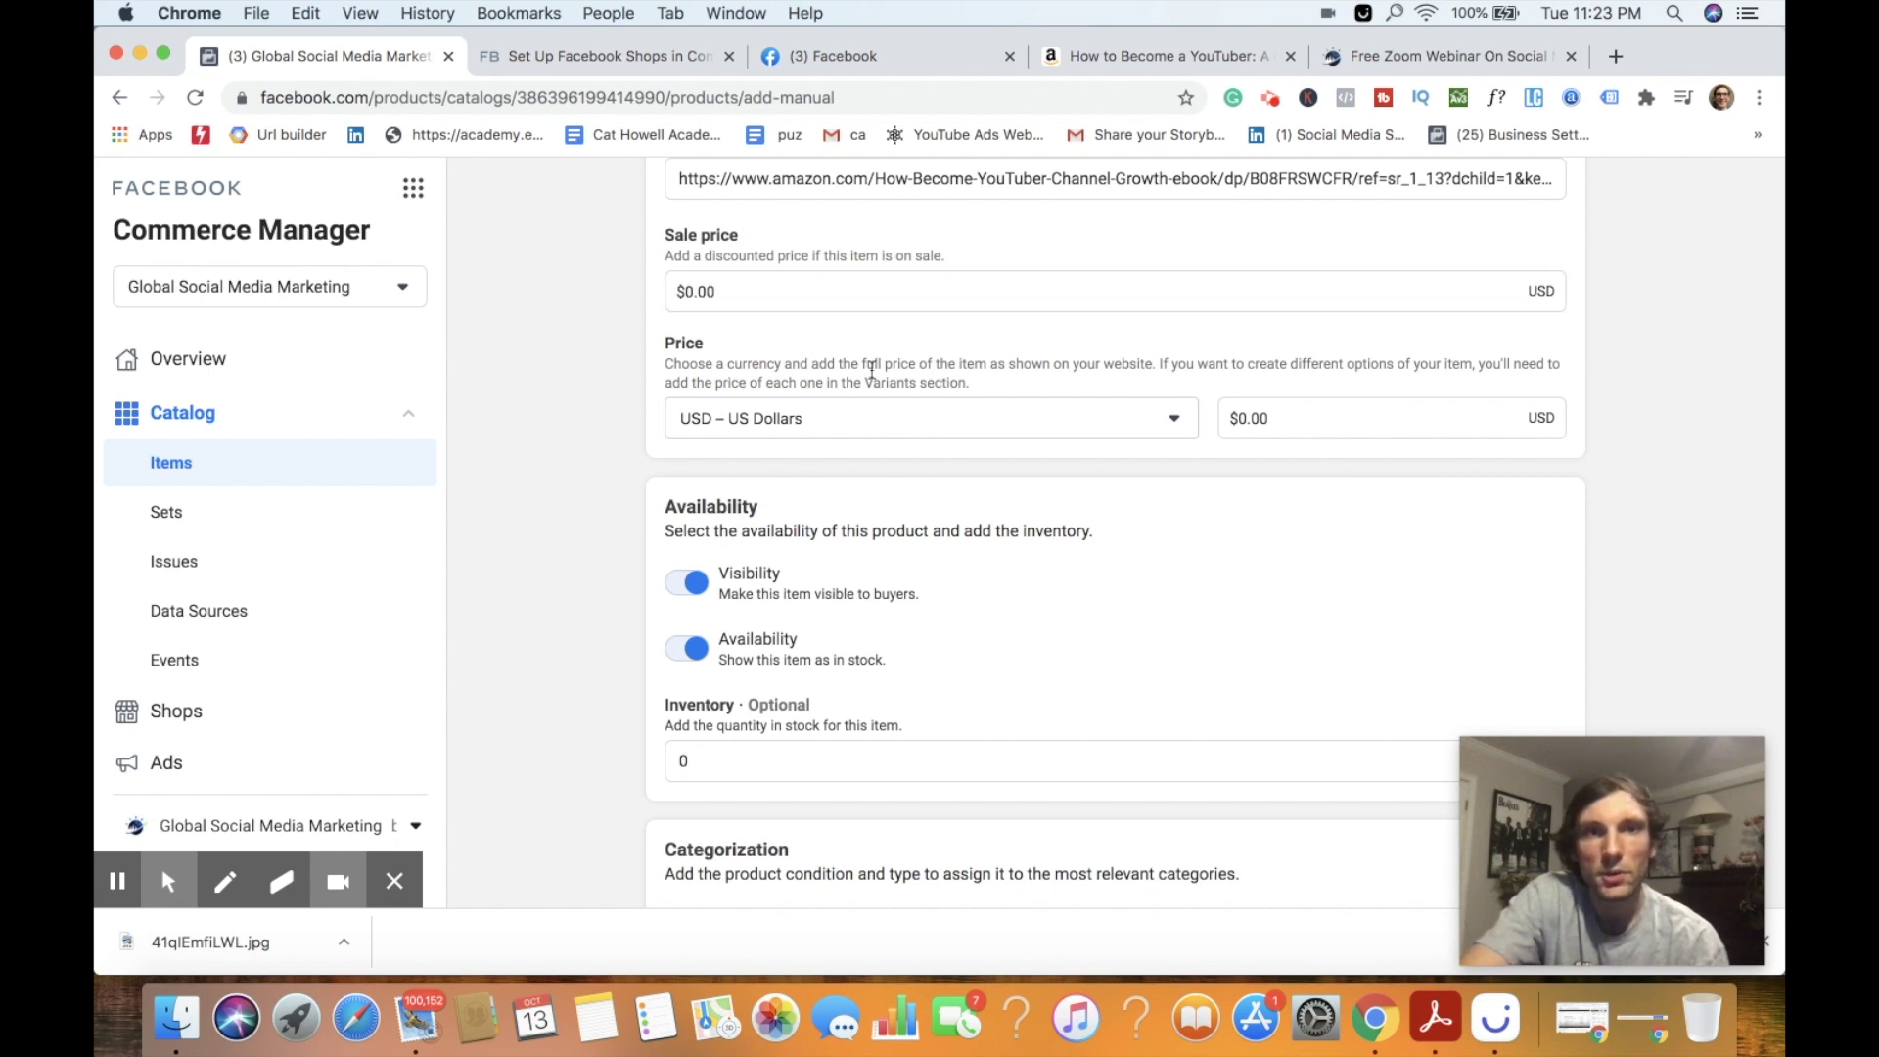
pyautogui.click(1317, 417)
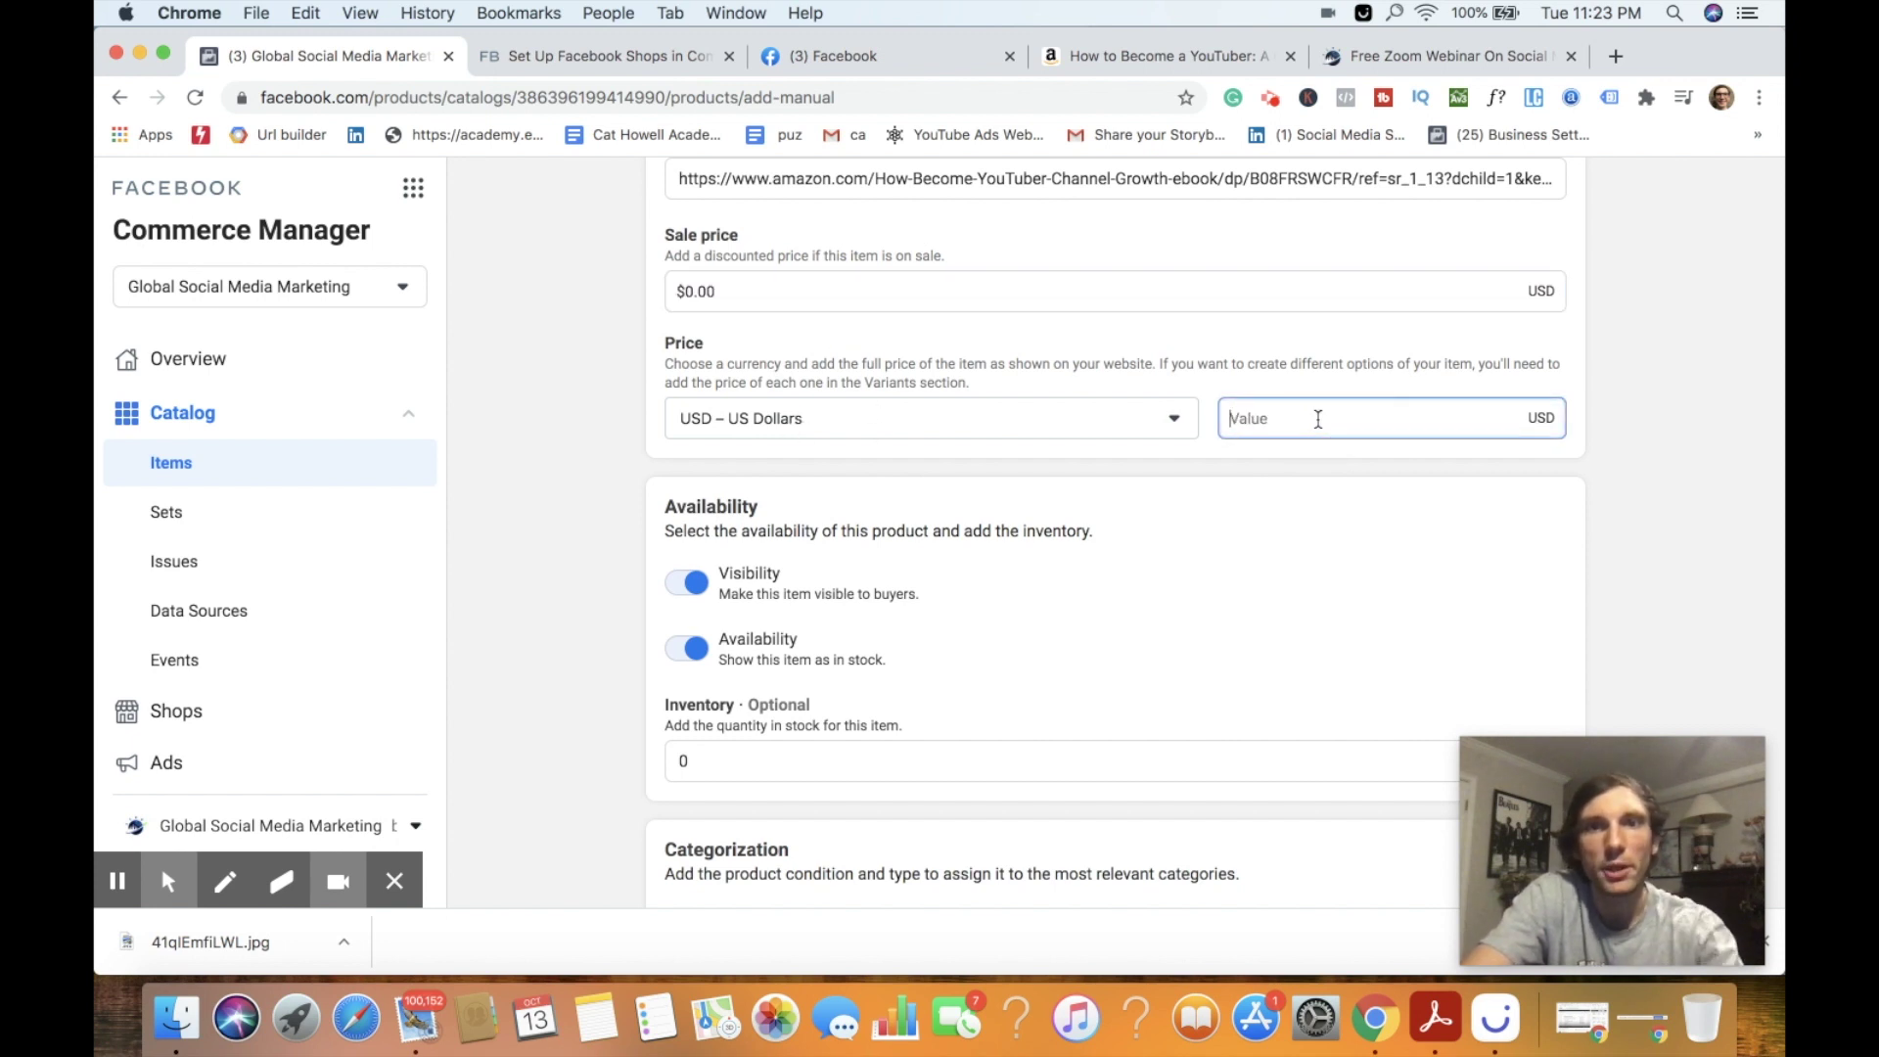
pyautogui.write('3.99')
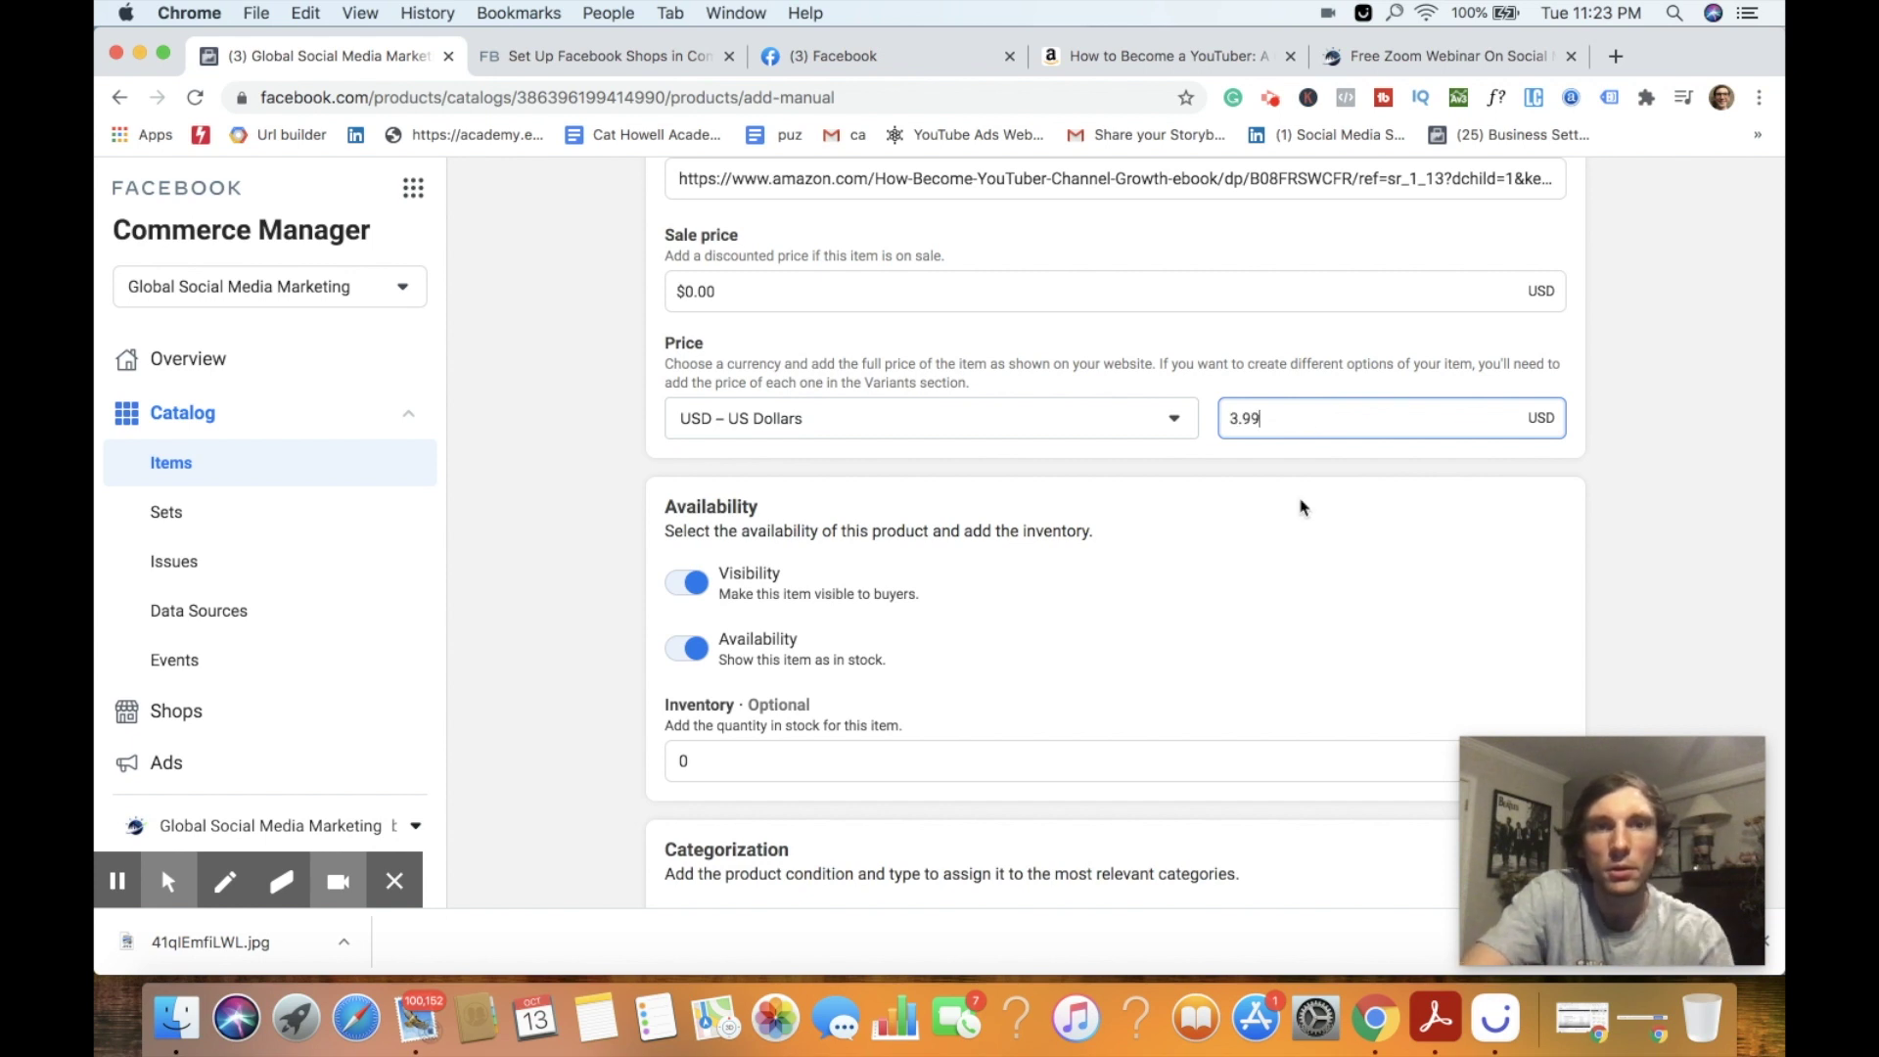
pyautogui.scroll(-3, 1302, 558)
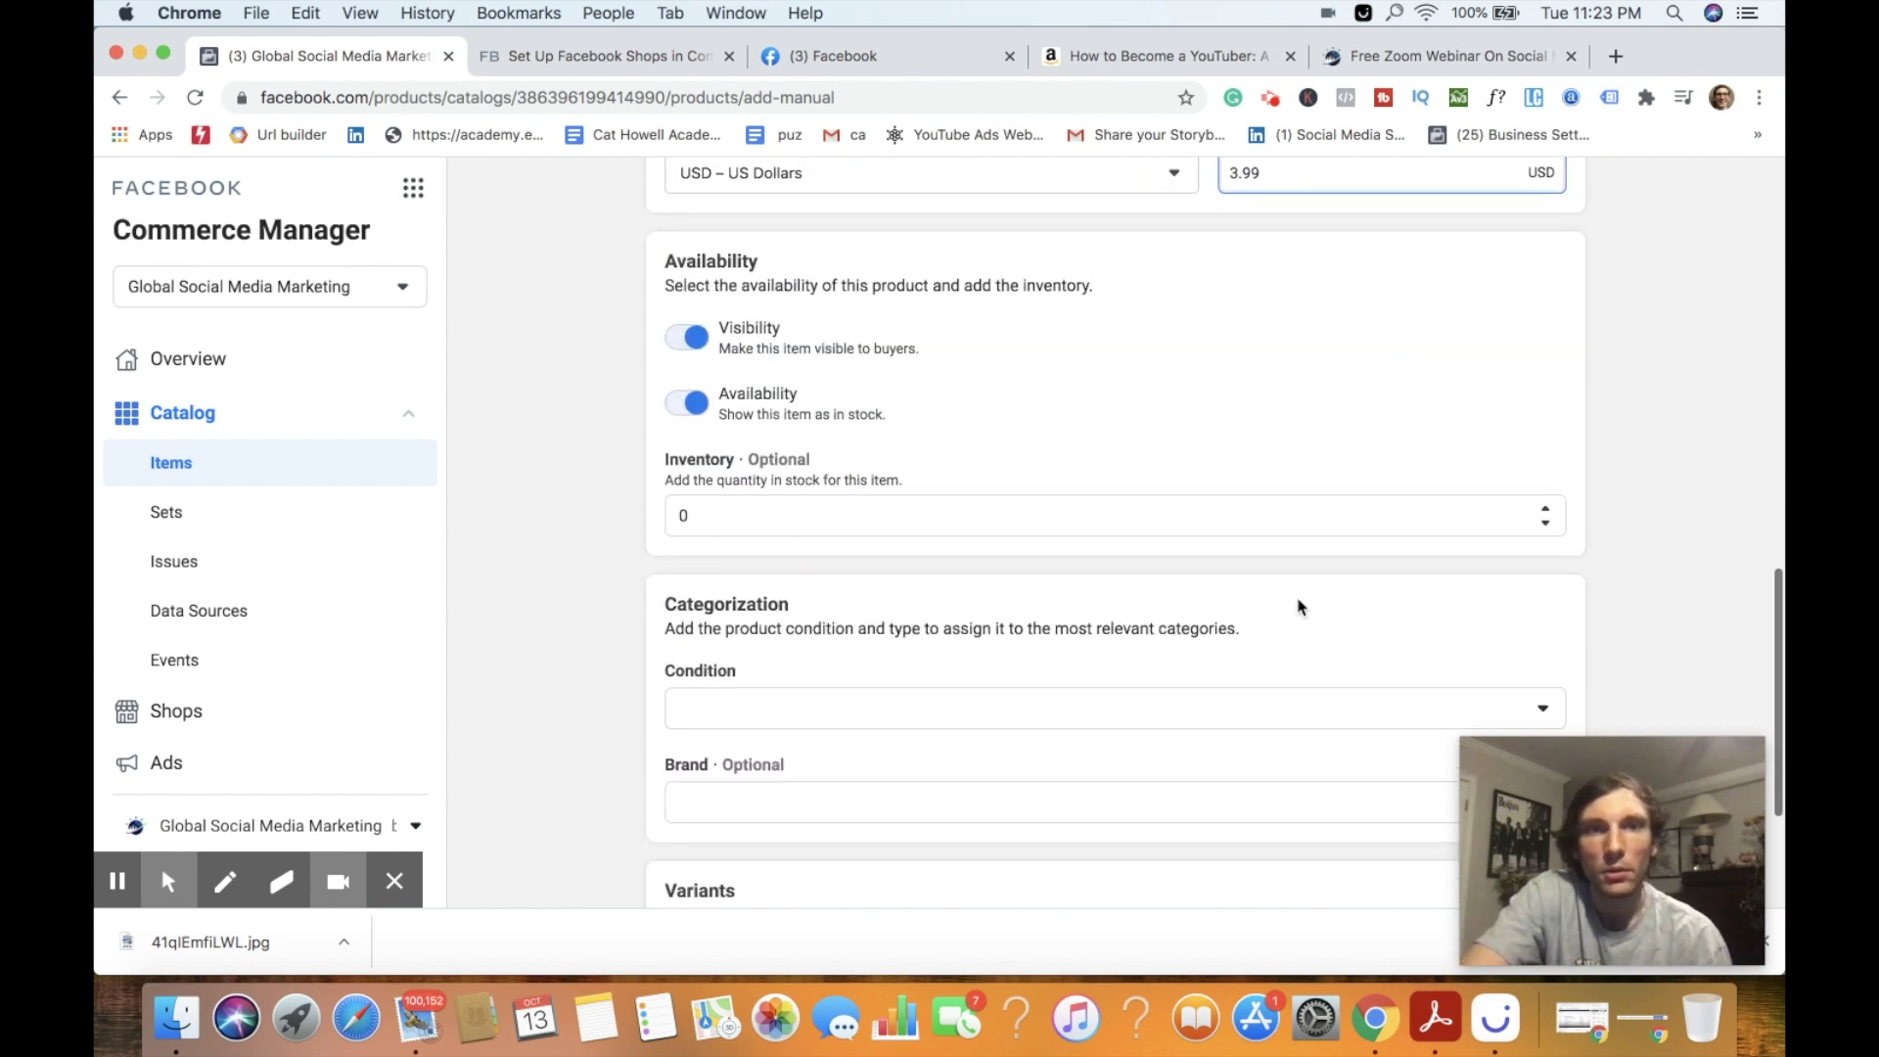
pyautogui.click(755, 515)
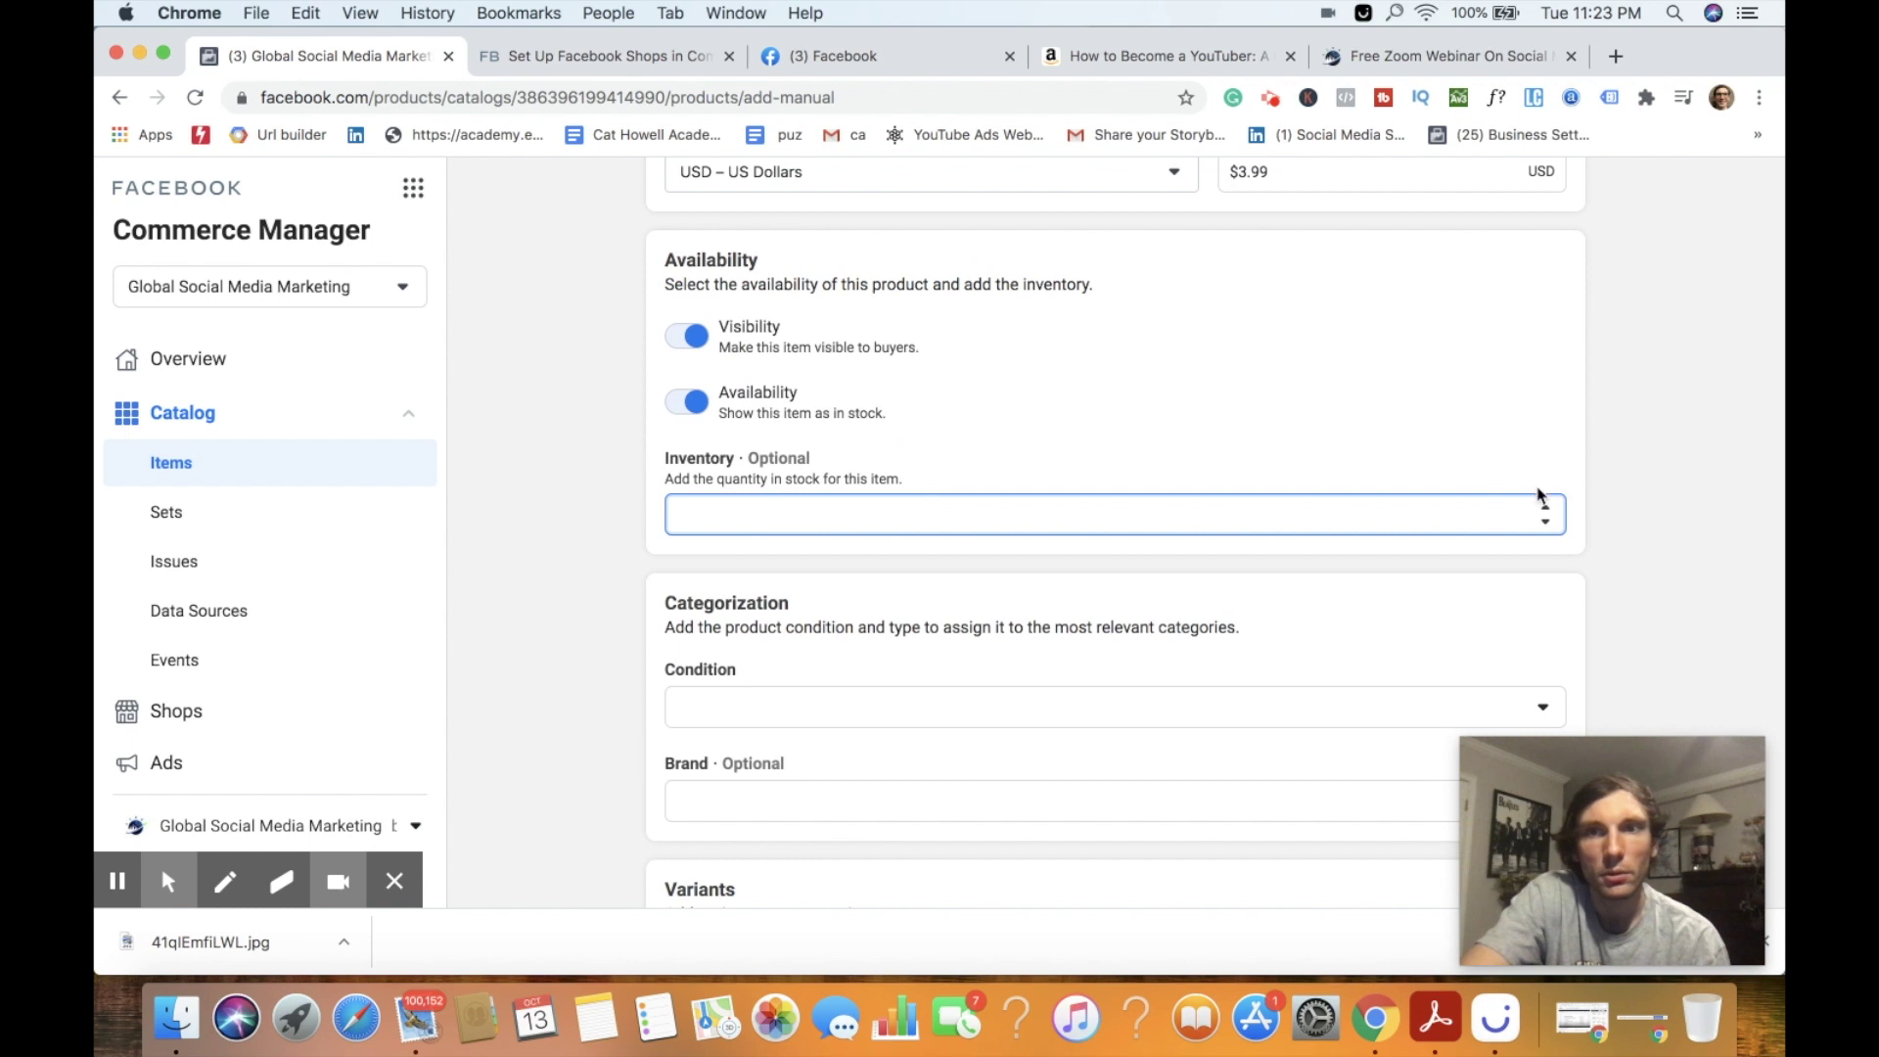
pyautogui.write('2000')
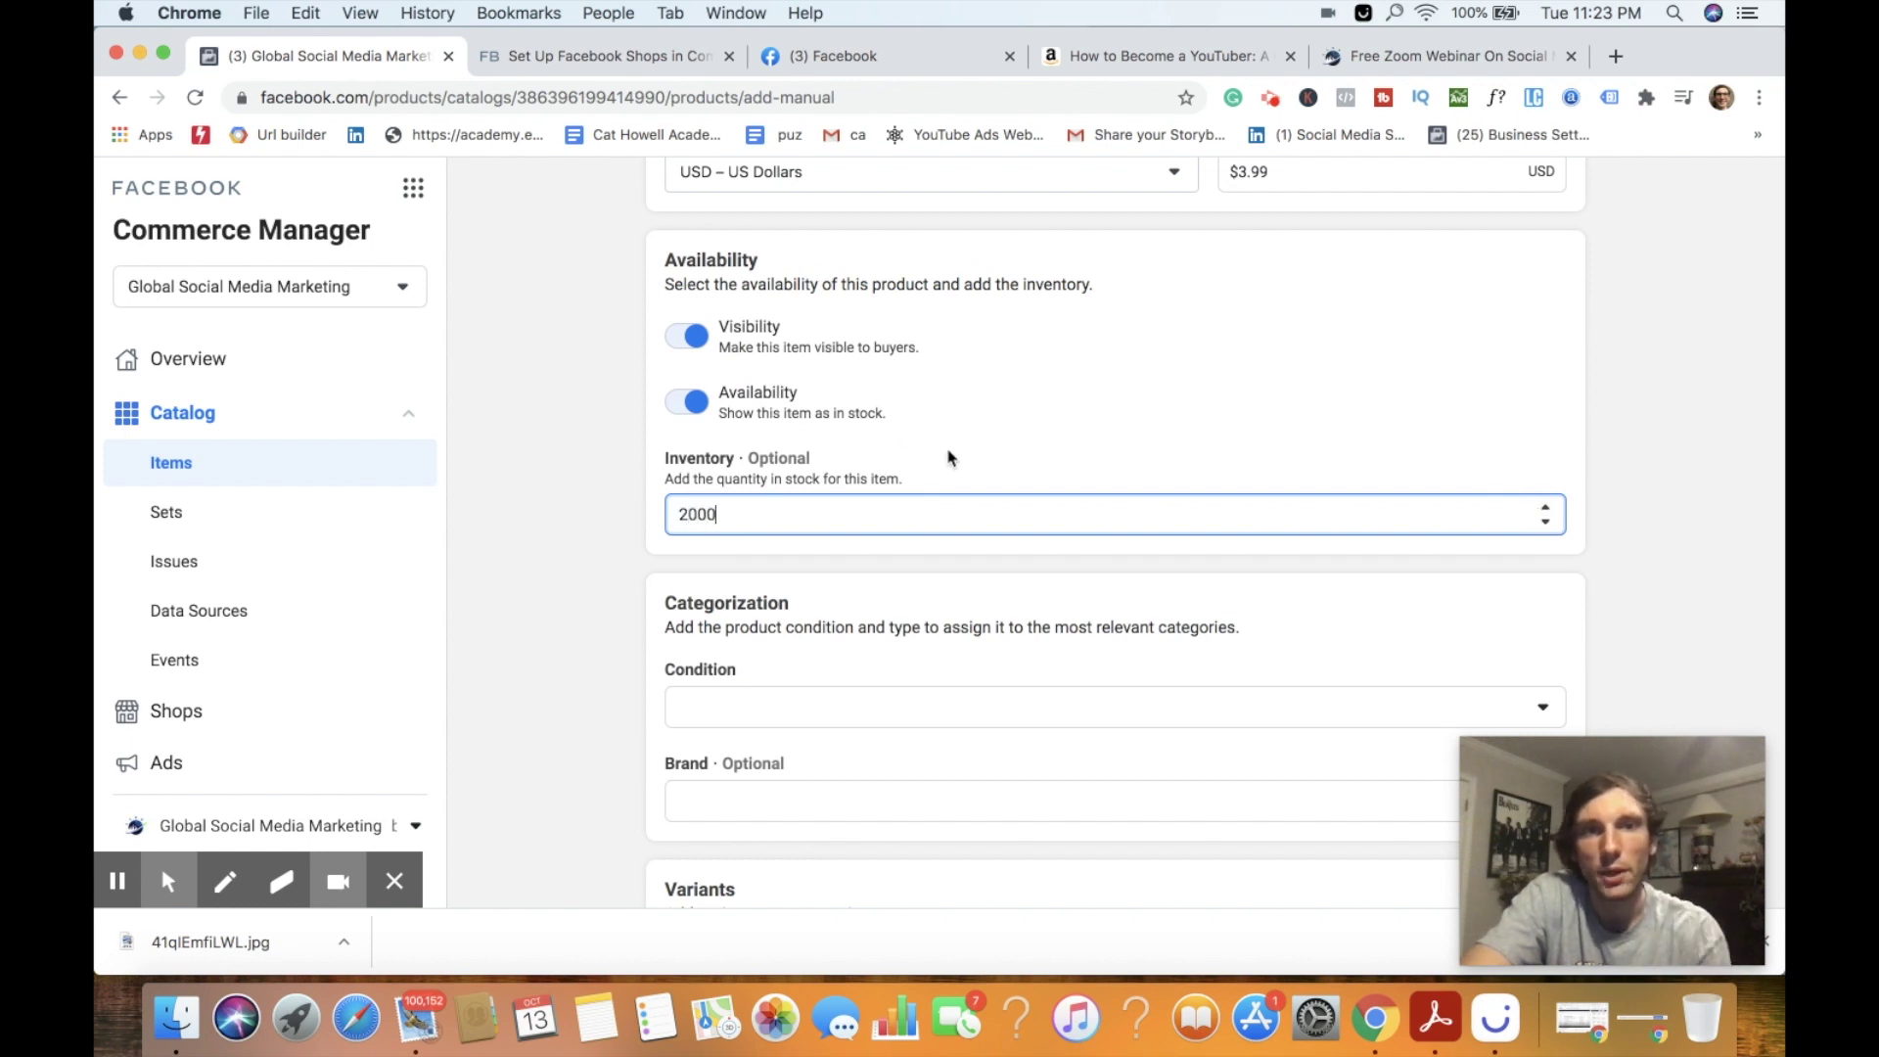
pyautogui.click(1657, 516)
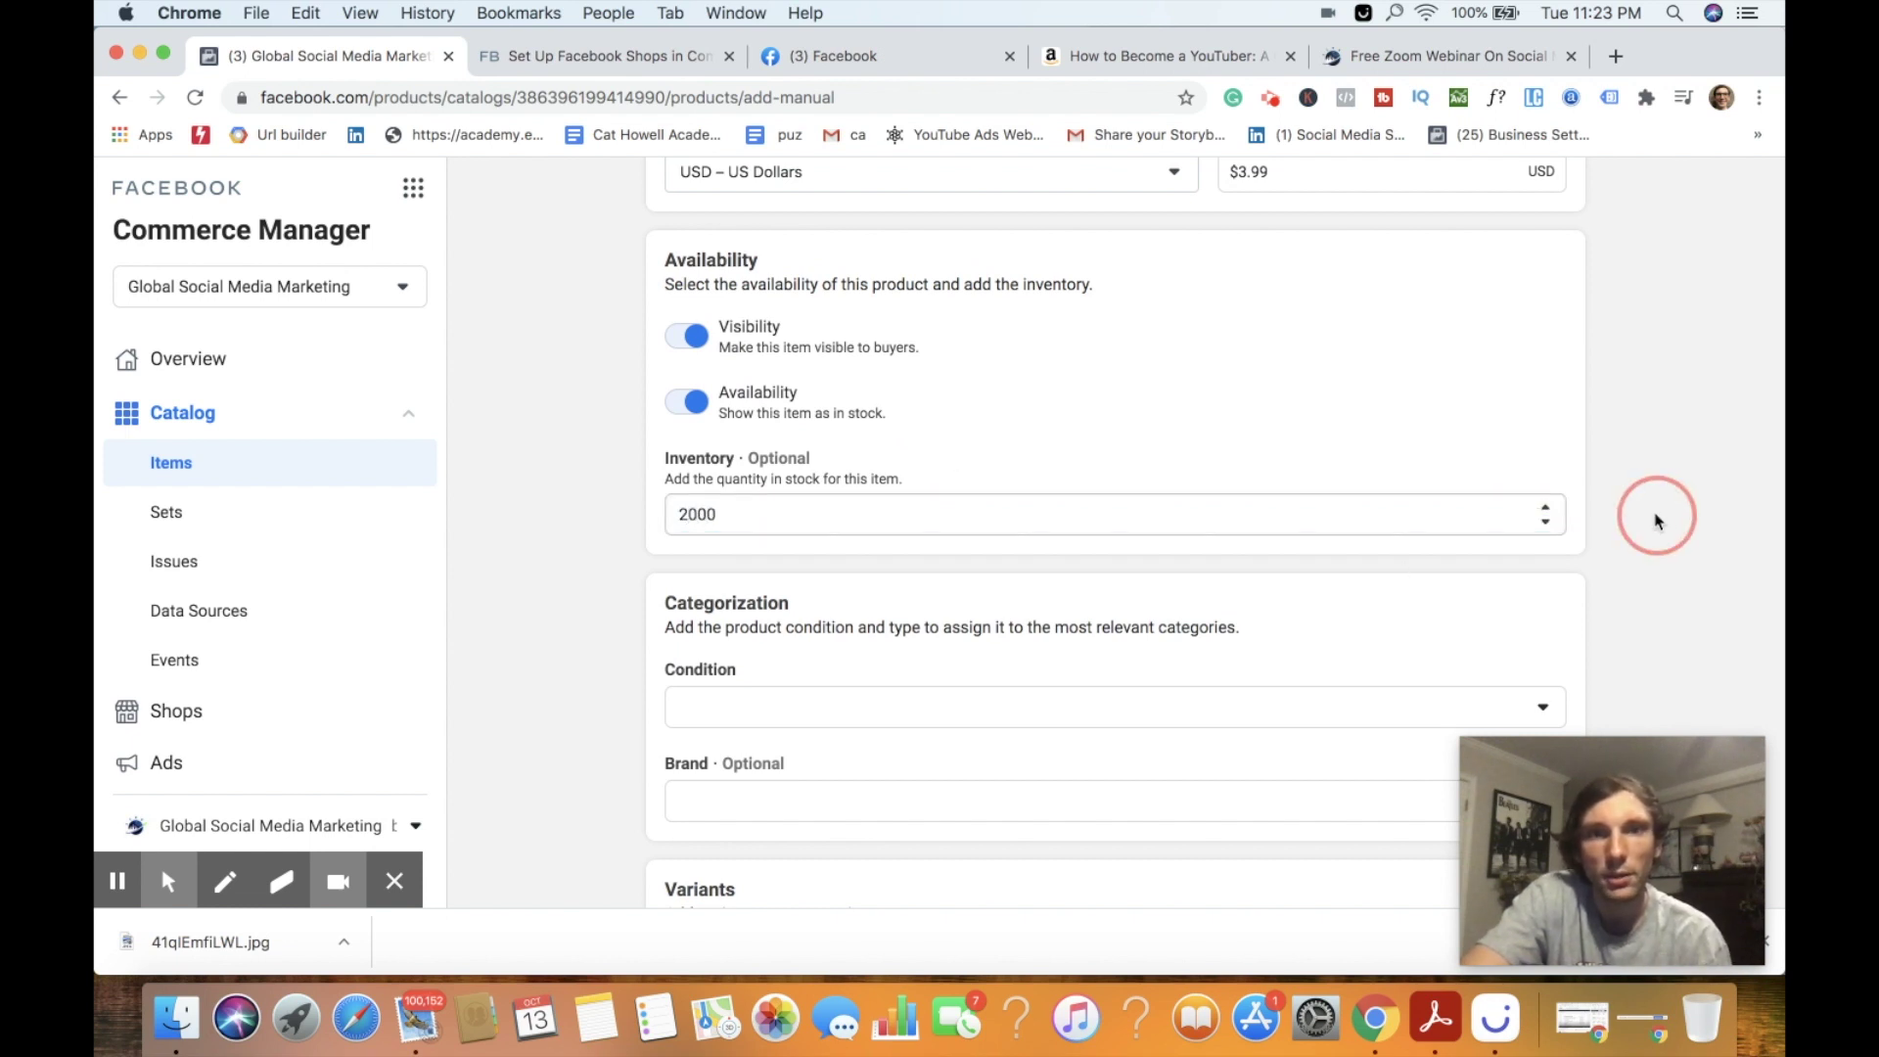
pyautogui.click(740, 708)
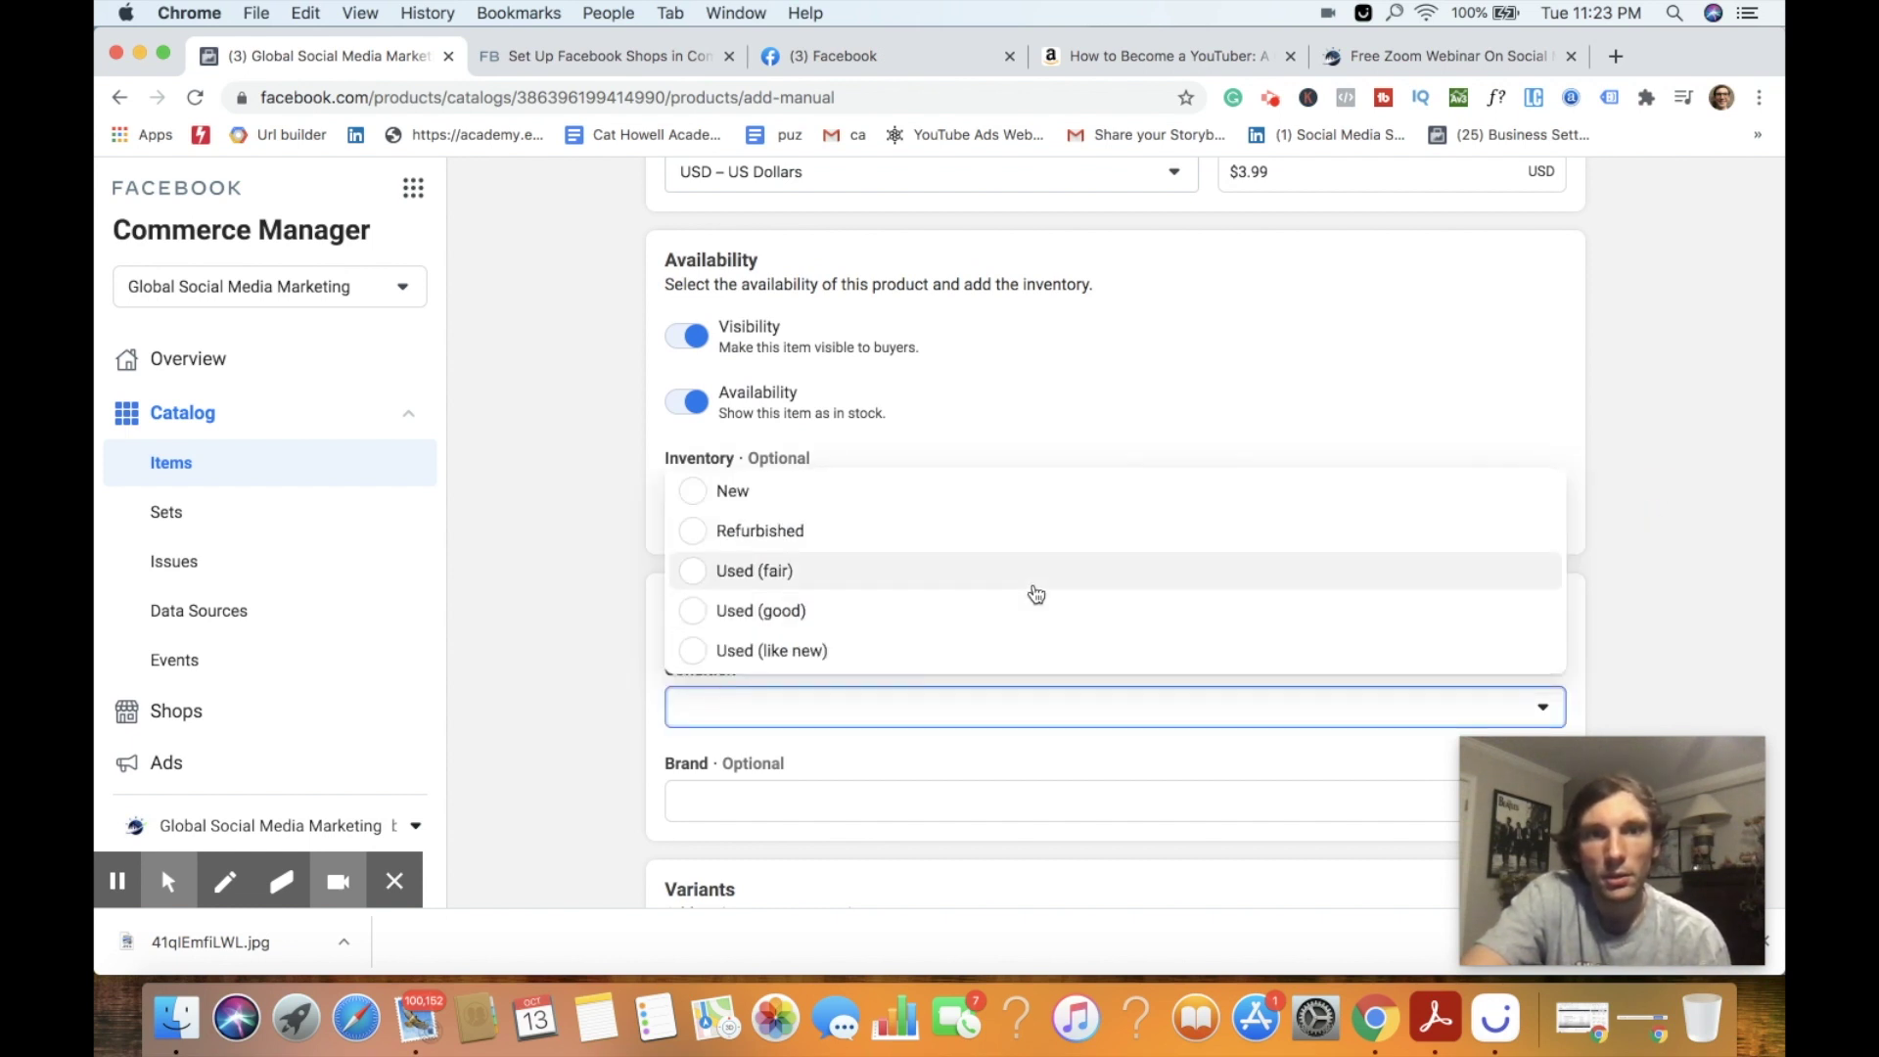
pyautogui.click(756, 492)
pyautogui.scroll(-1, 536, 481)
pyautogui.scroll(-3, 536, 481)
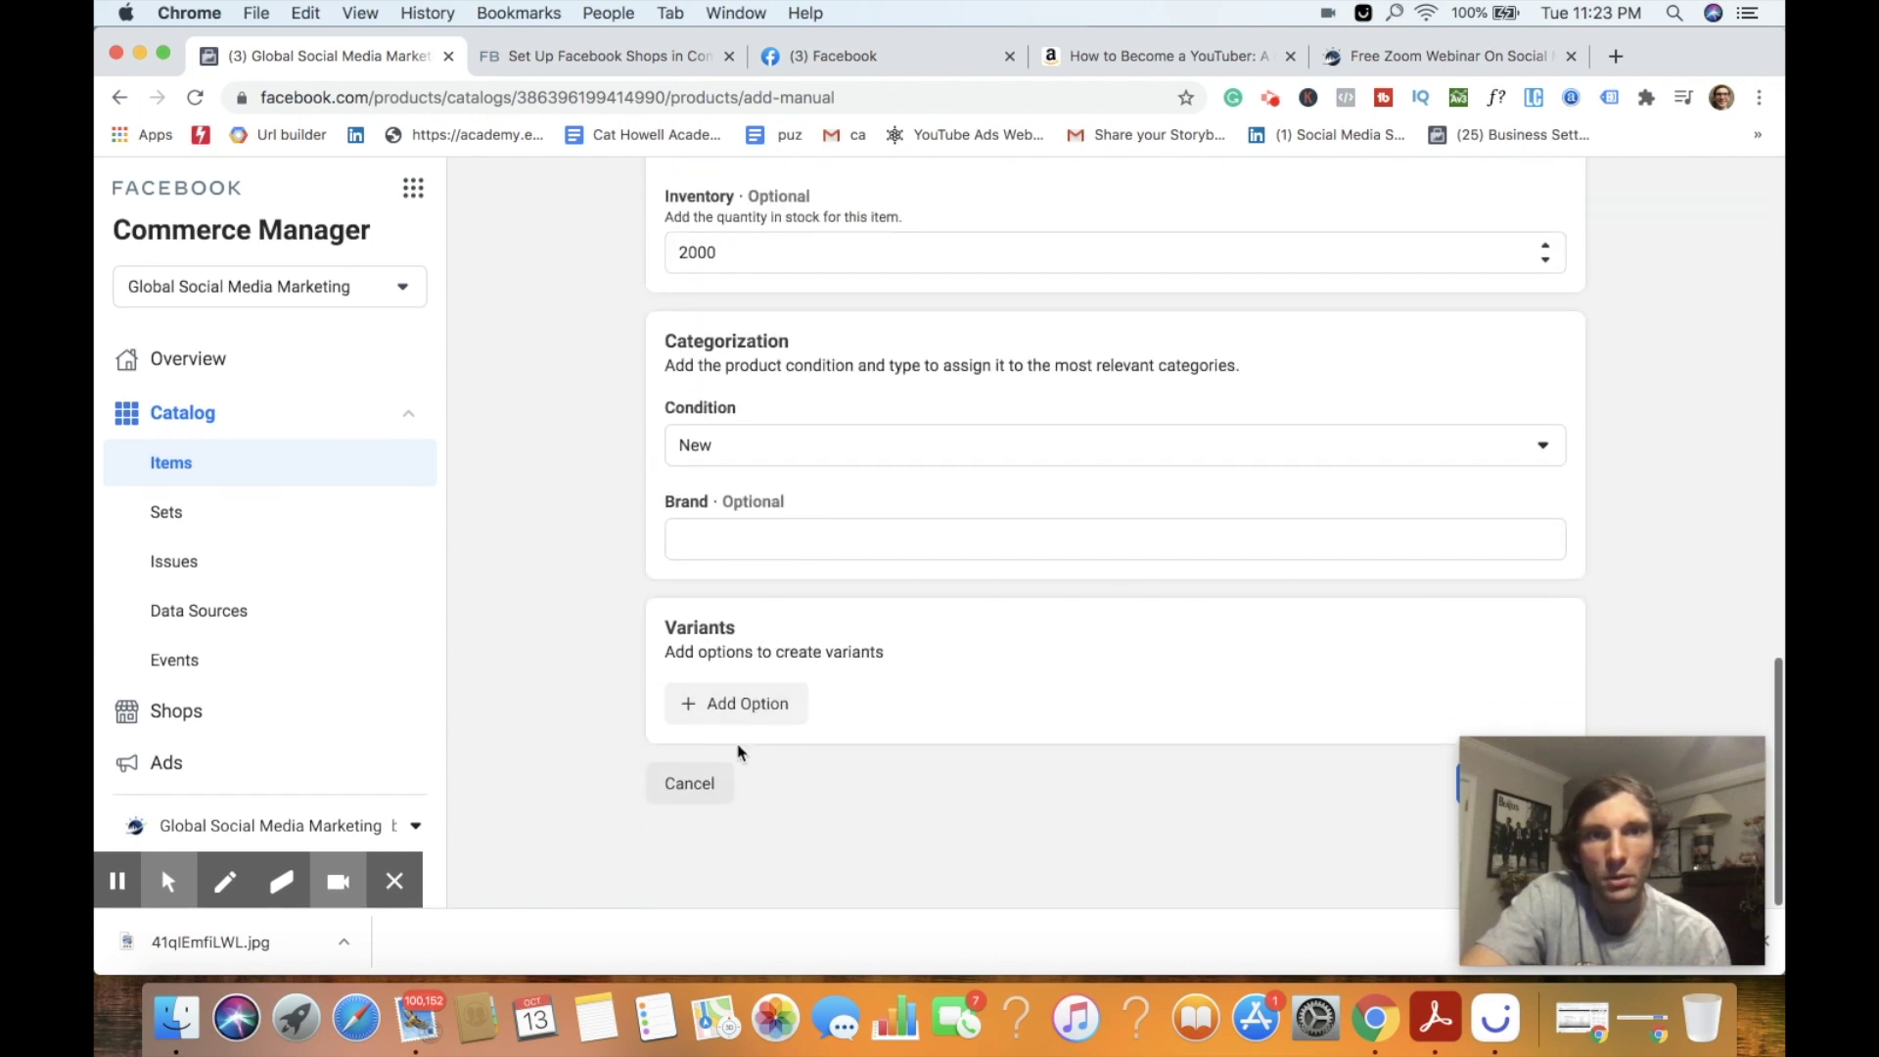
# - Submit the new ebook item to the catalog
pyautogui.click(1686, 763)
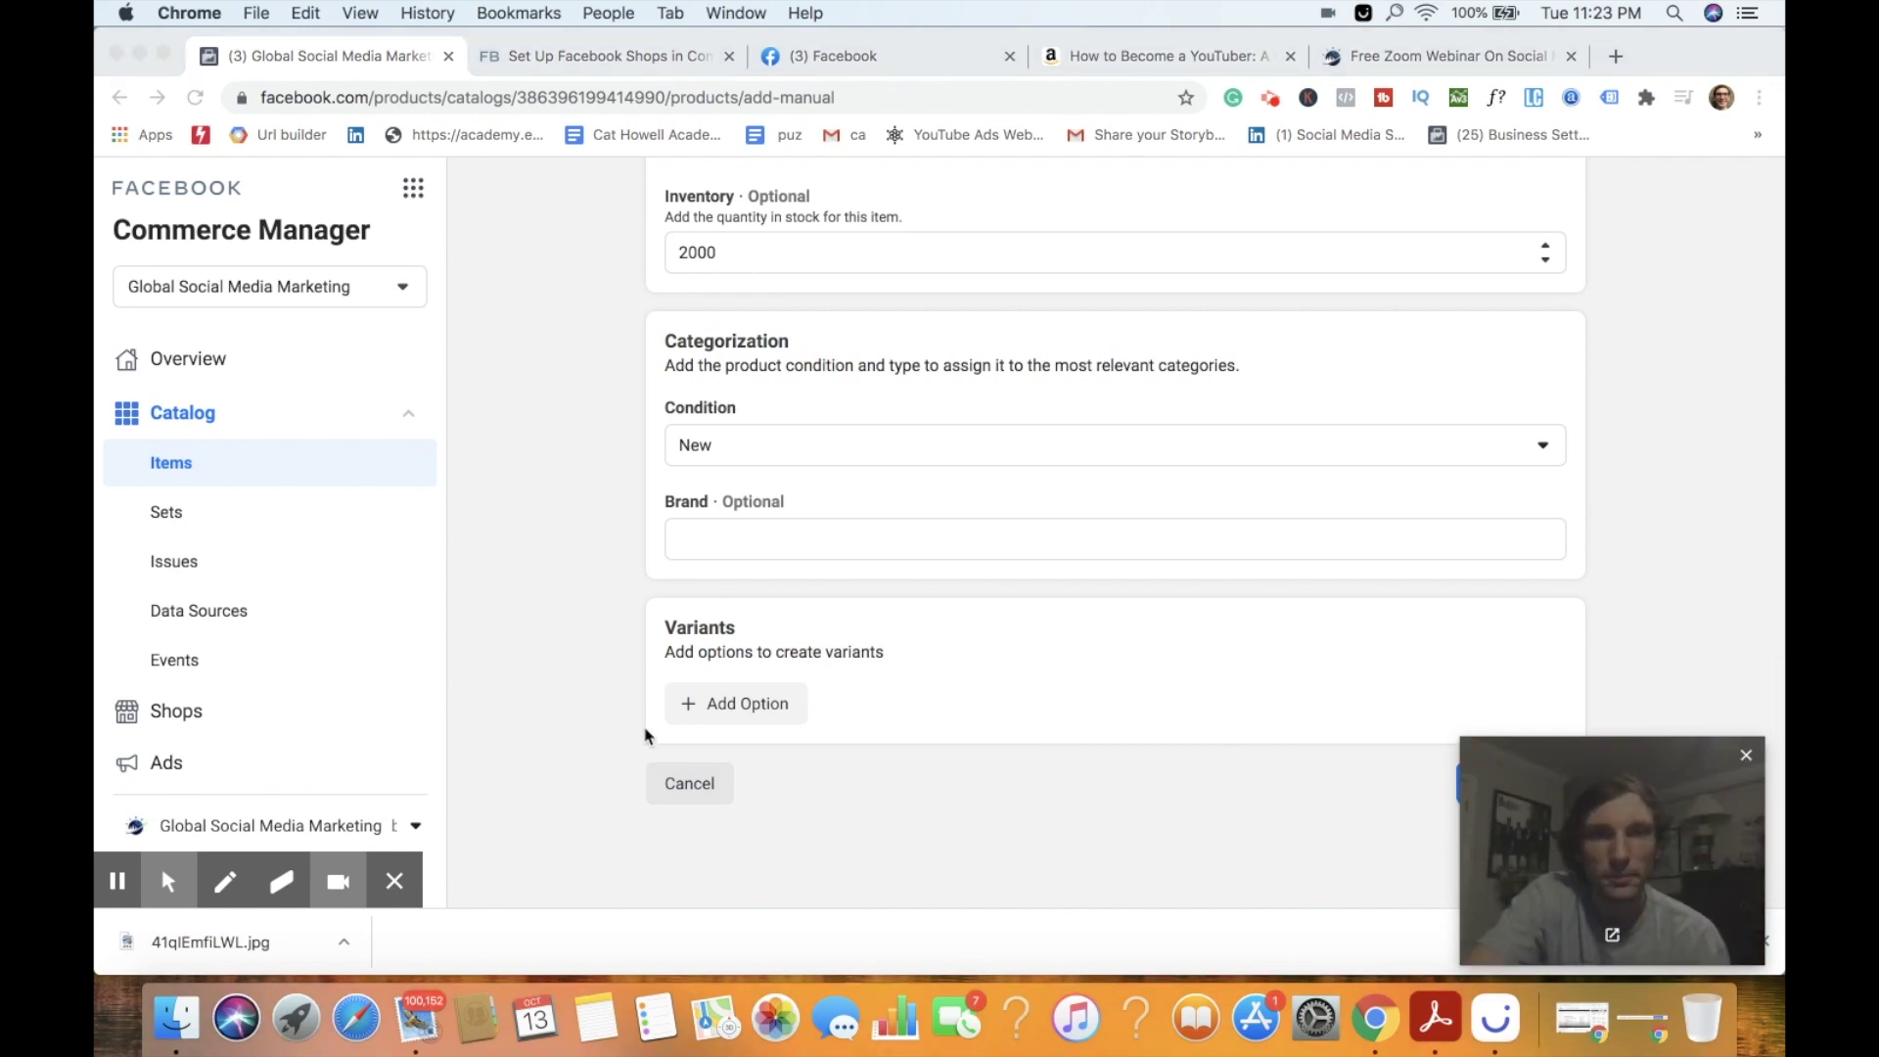
pyautogui.moveTo(1523, 824); pyautogui.dragTo(320, 816)
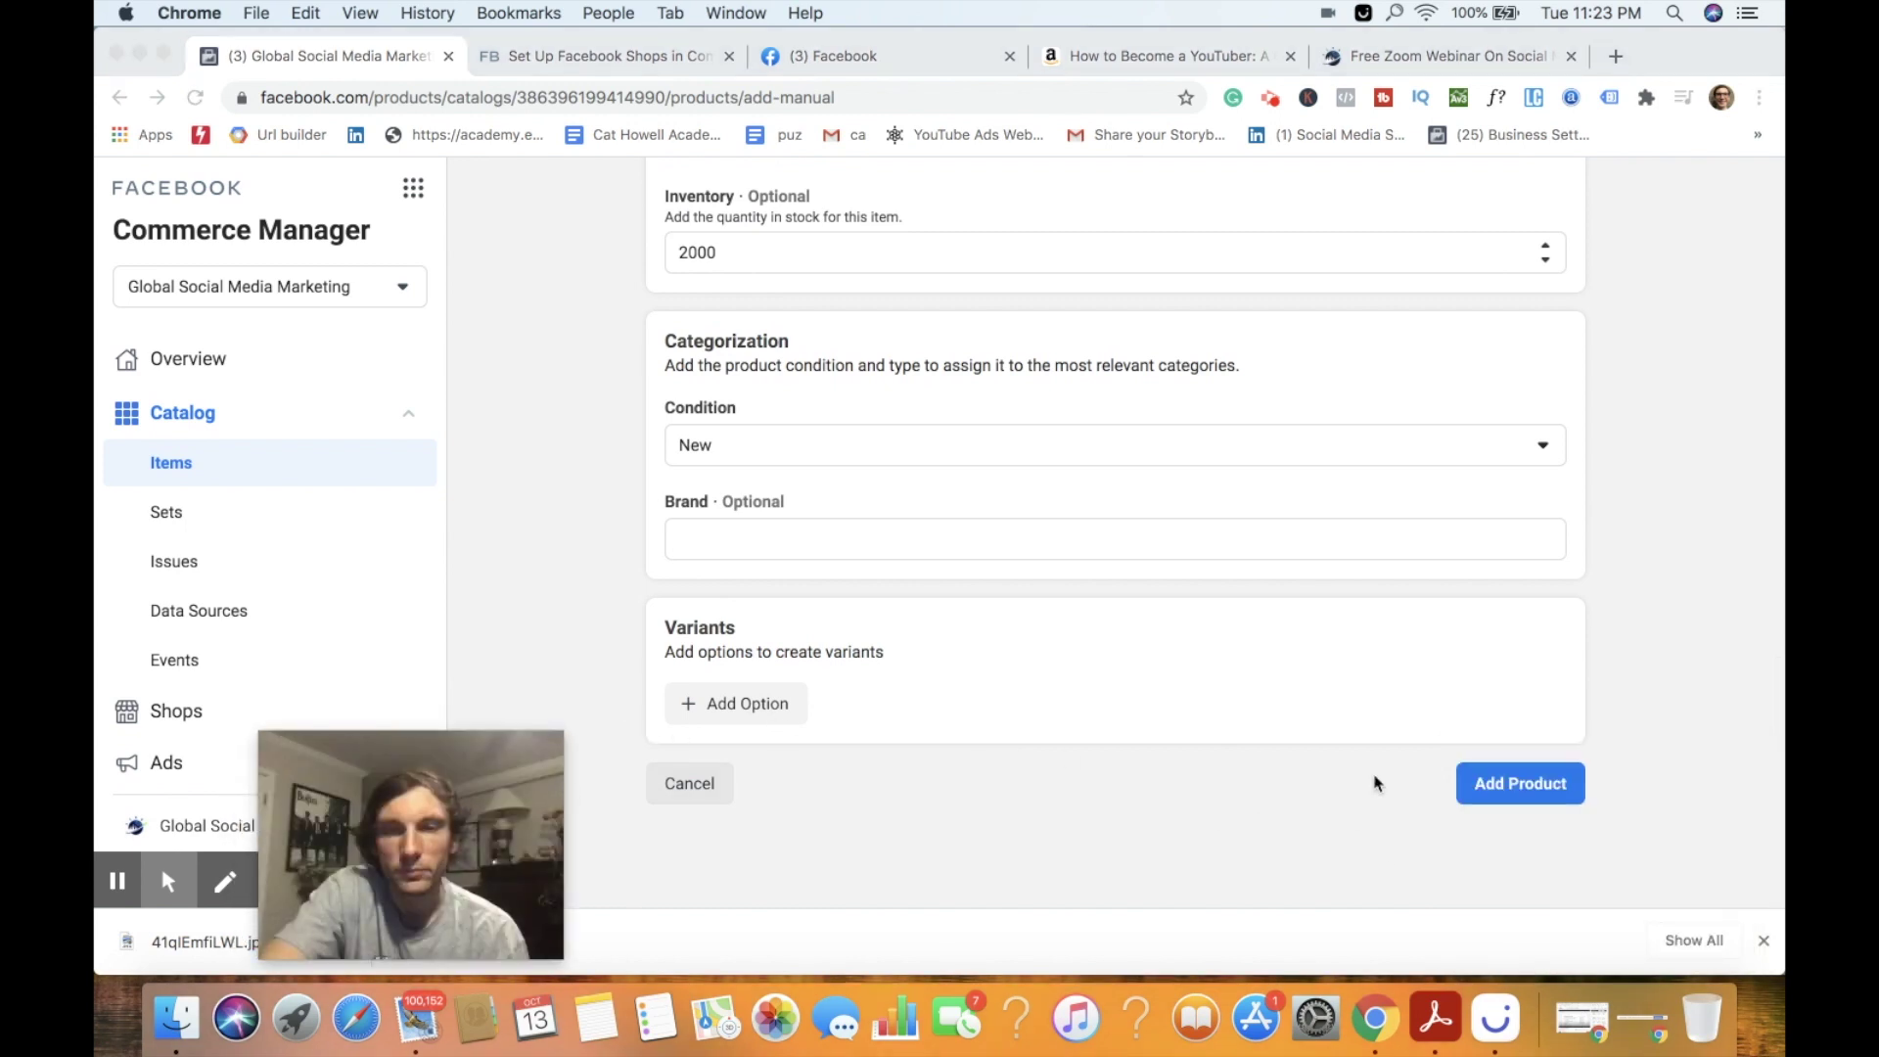
pyautogui.click(1519, 793)
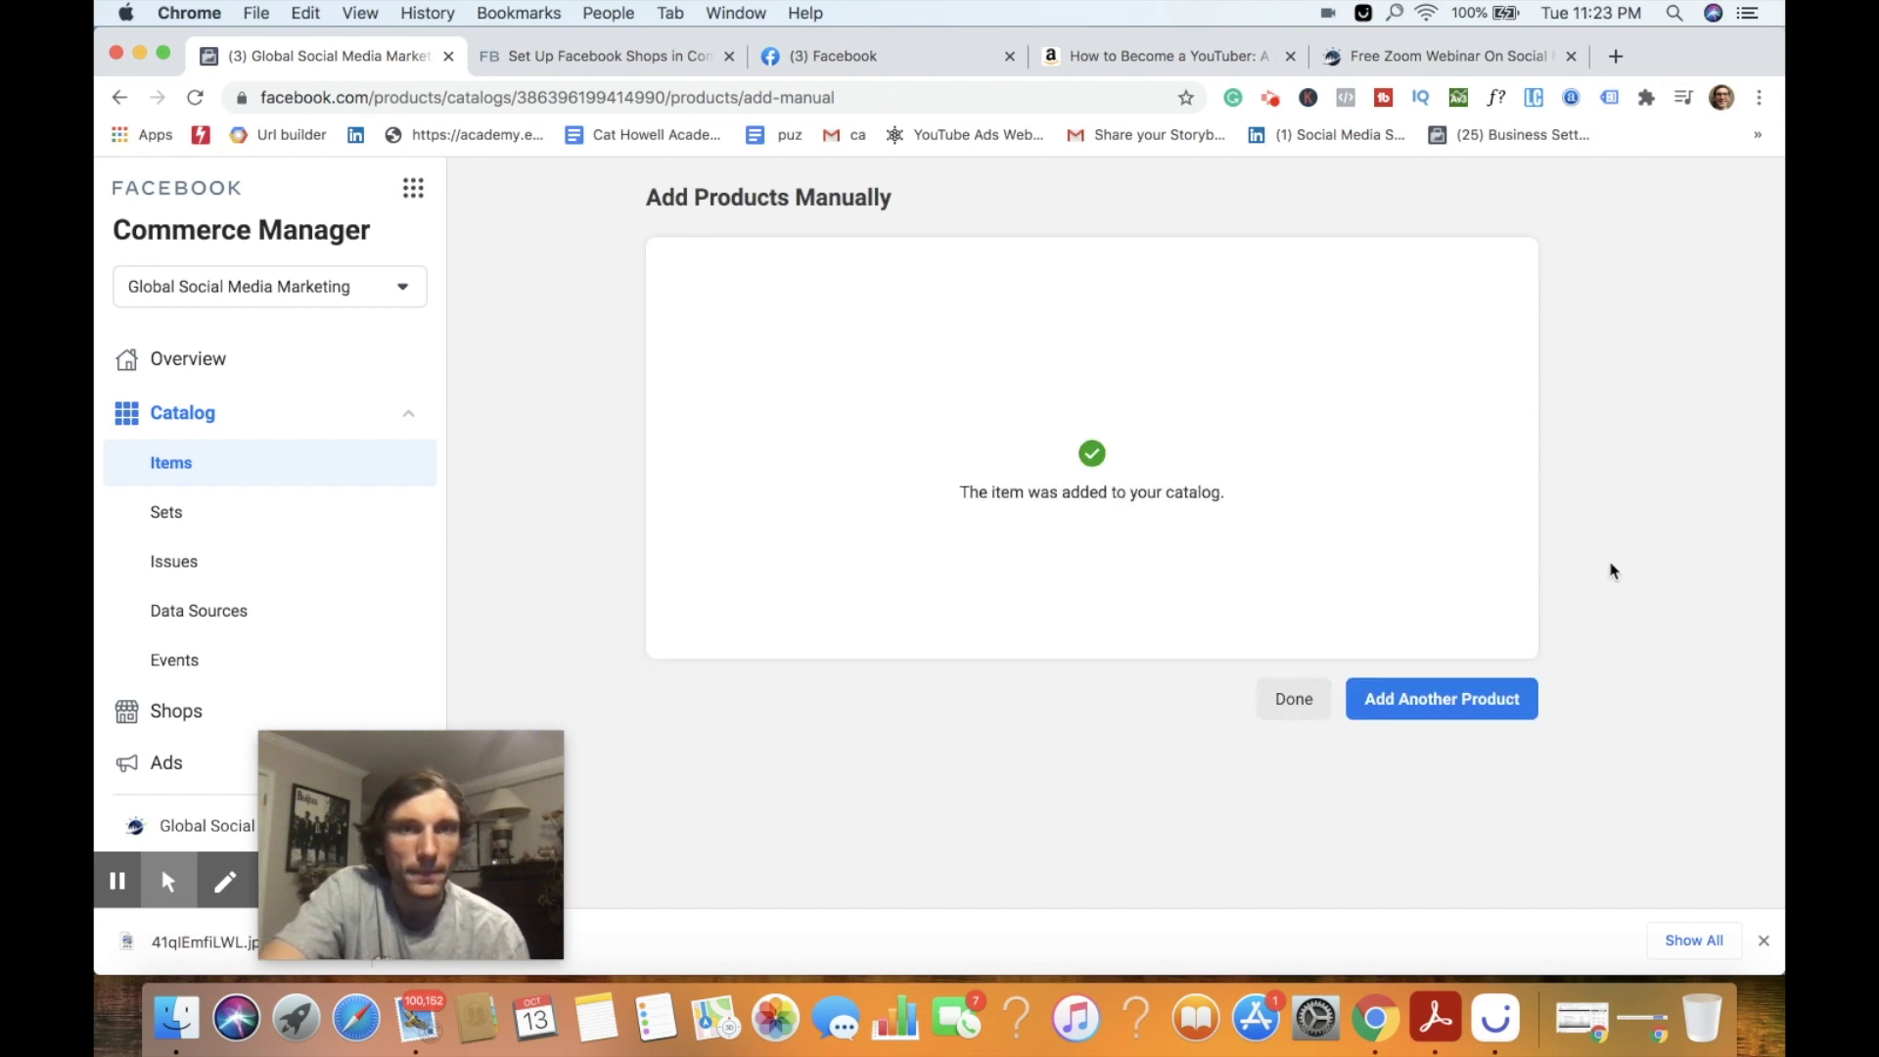
# - Return to the catalog items list showing the YouTuber ebook at $3.99, then go to the Shops overview
pyautogui.click(1291, 699)
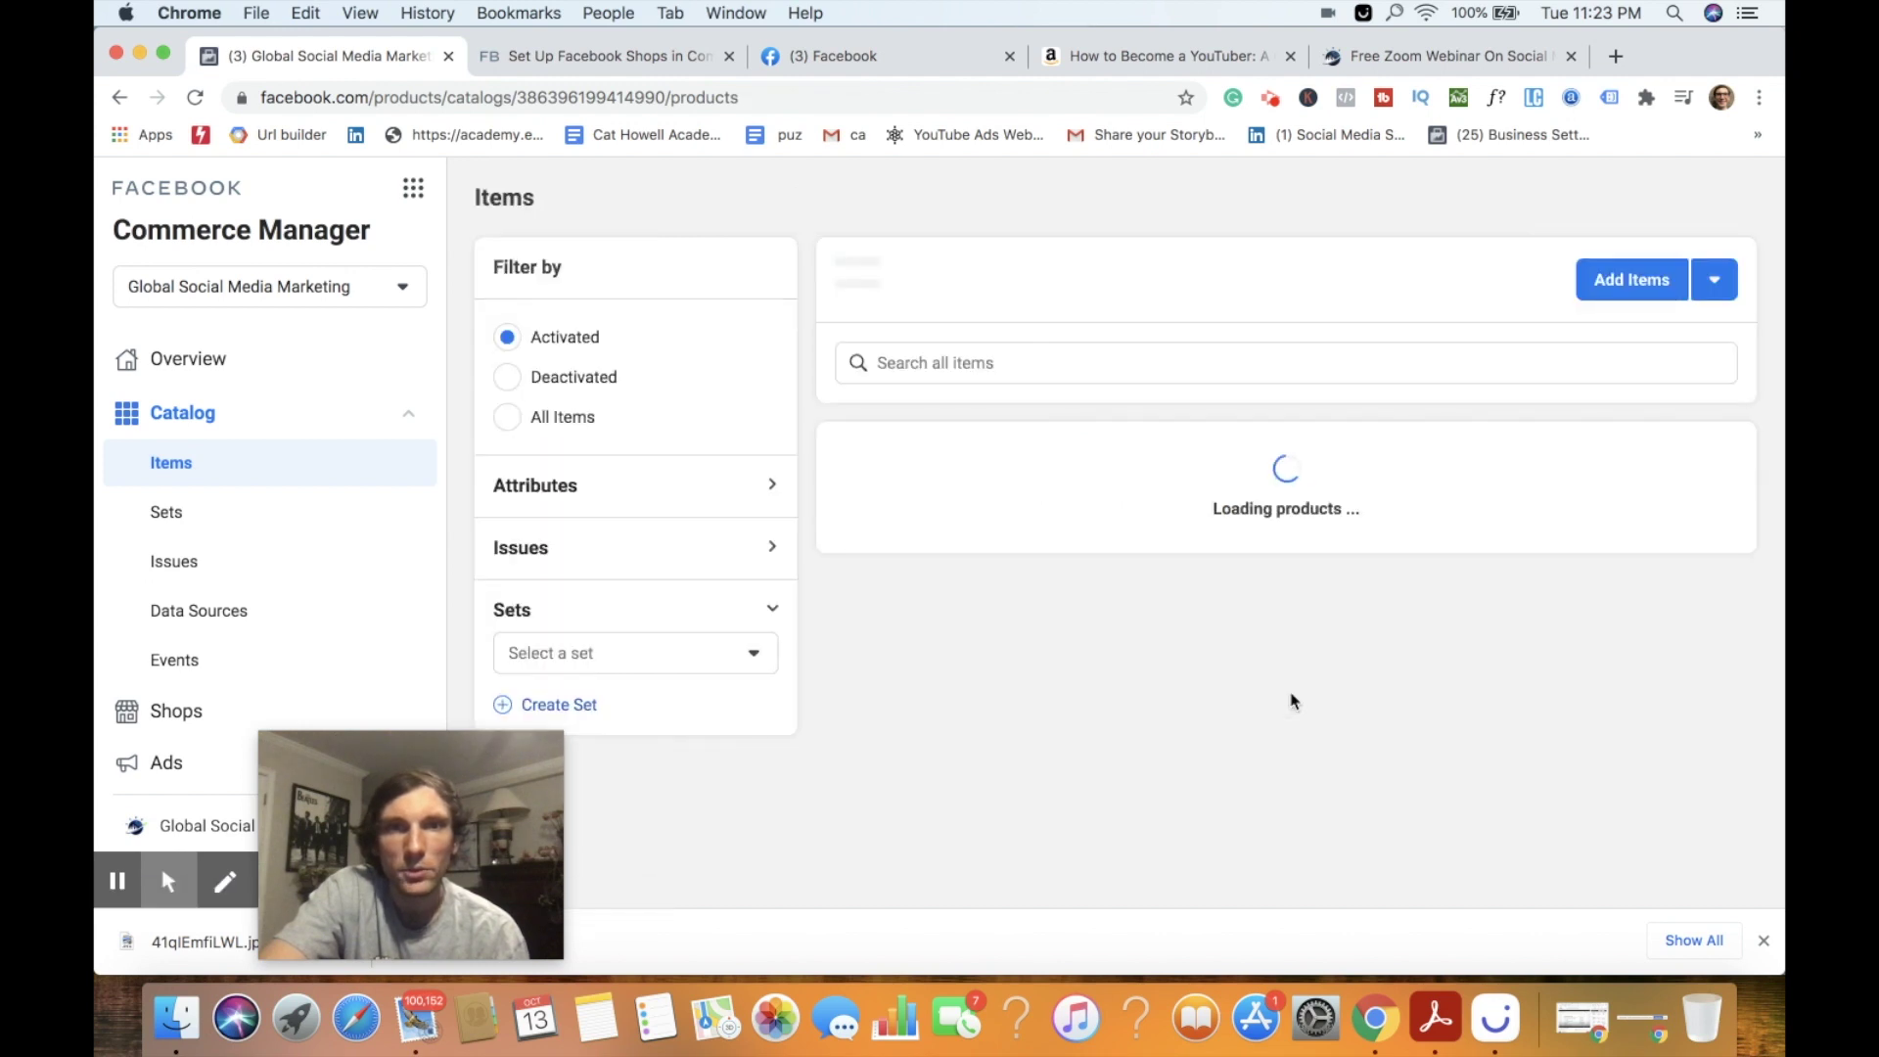
pyautogui.moveTo(508, 736); pyautogui.dragTo(1664, 721)
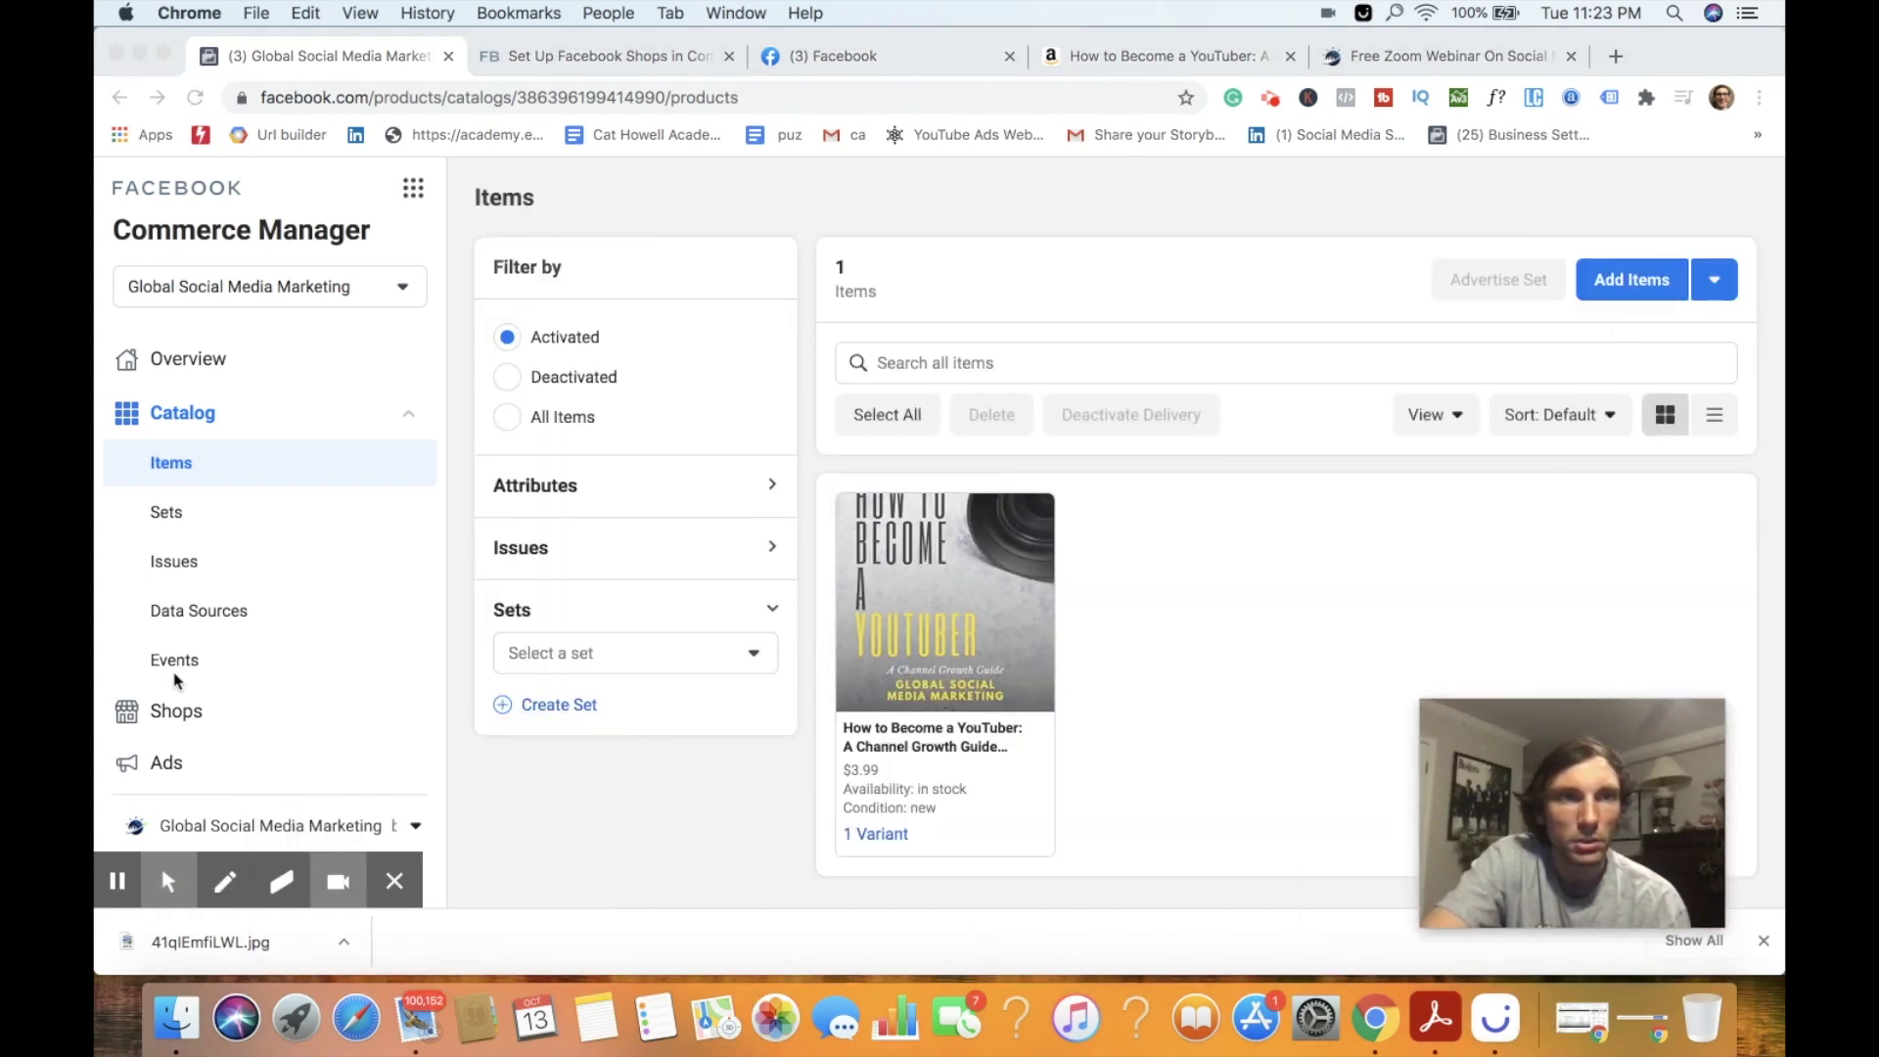
pyautogui.click(200, 716)
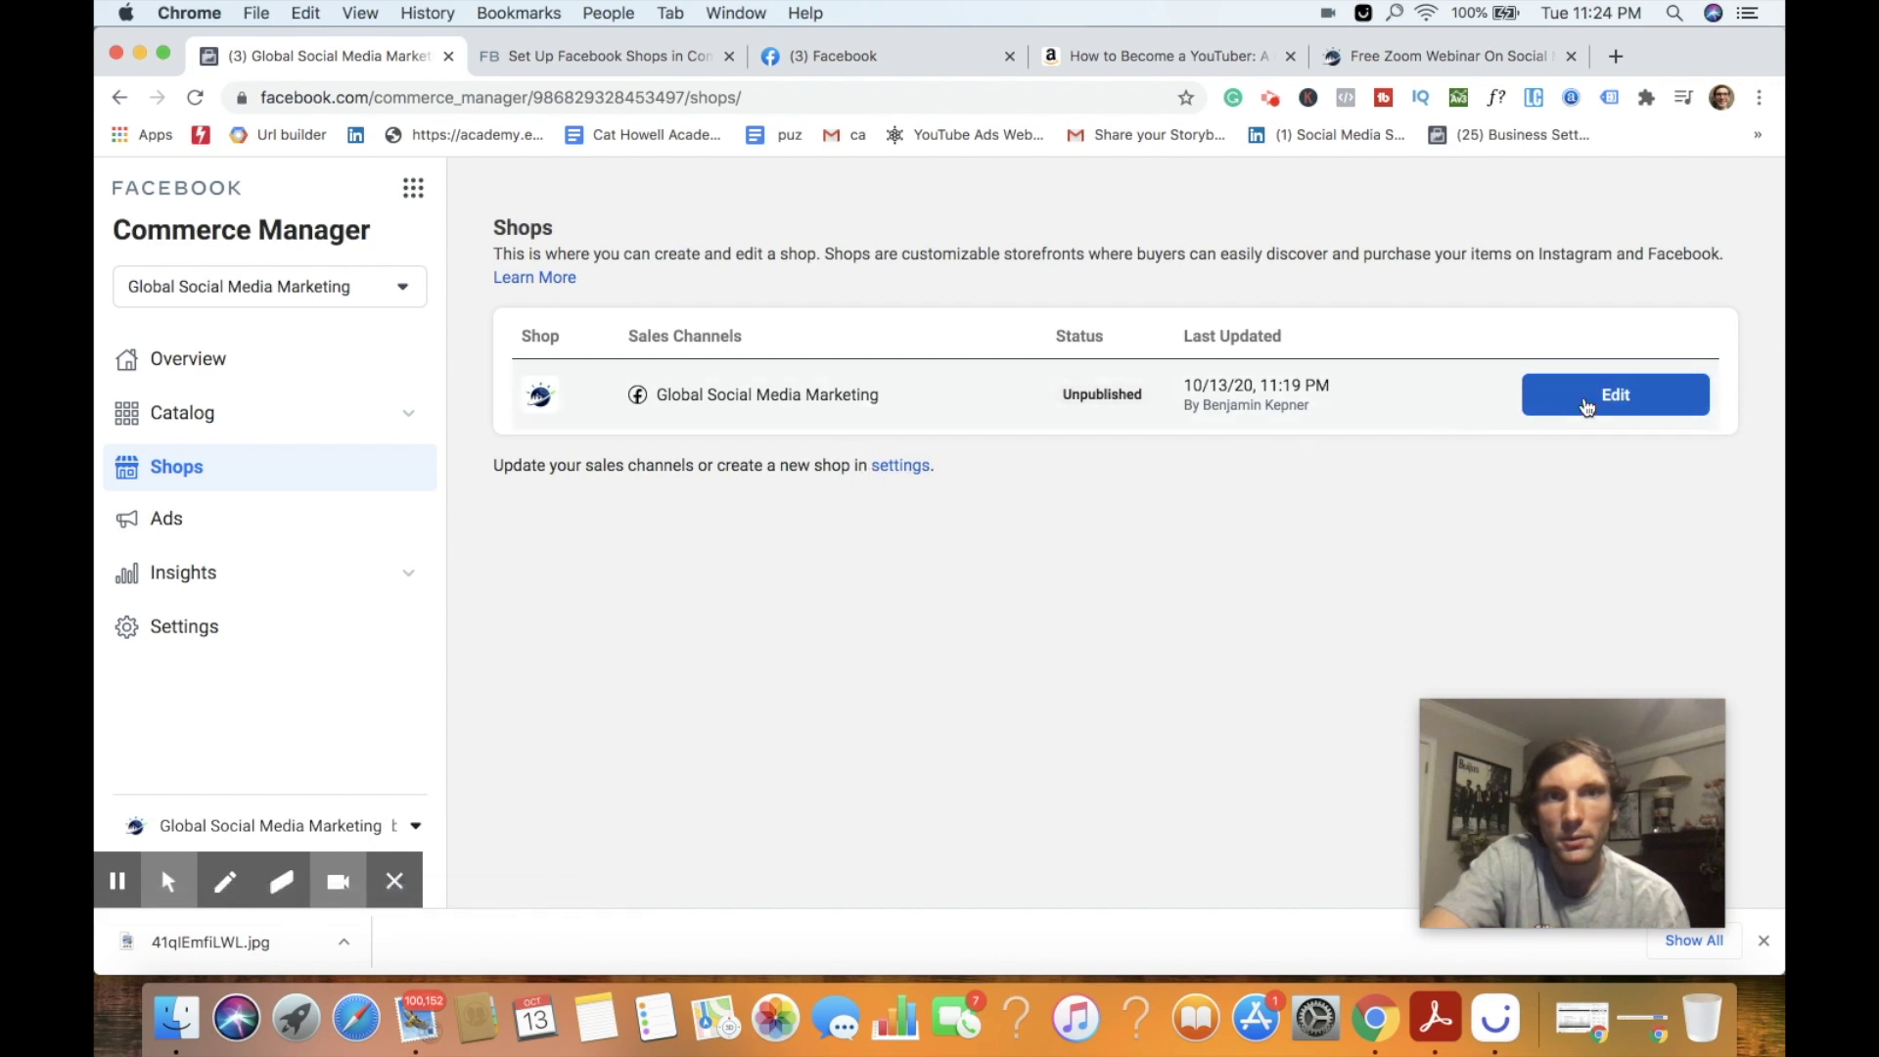
# - Open the Global Social Media Marketing shop for editing in the Shop Builder
pyautogui.click(1626, 401)
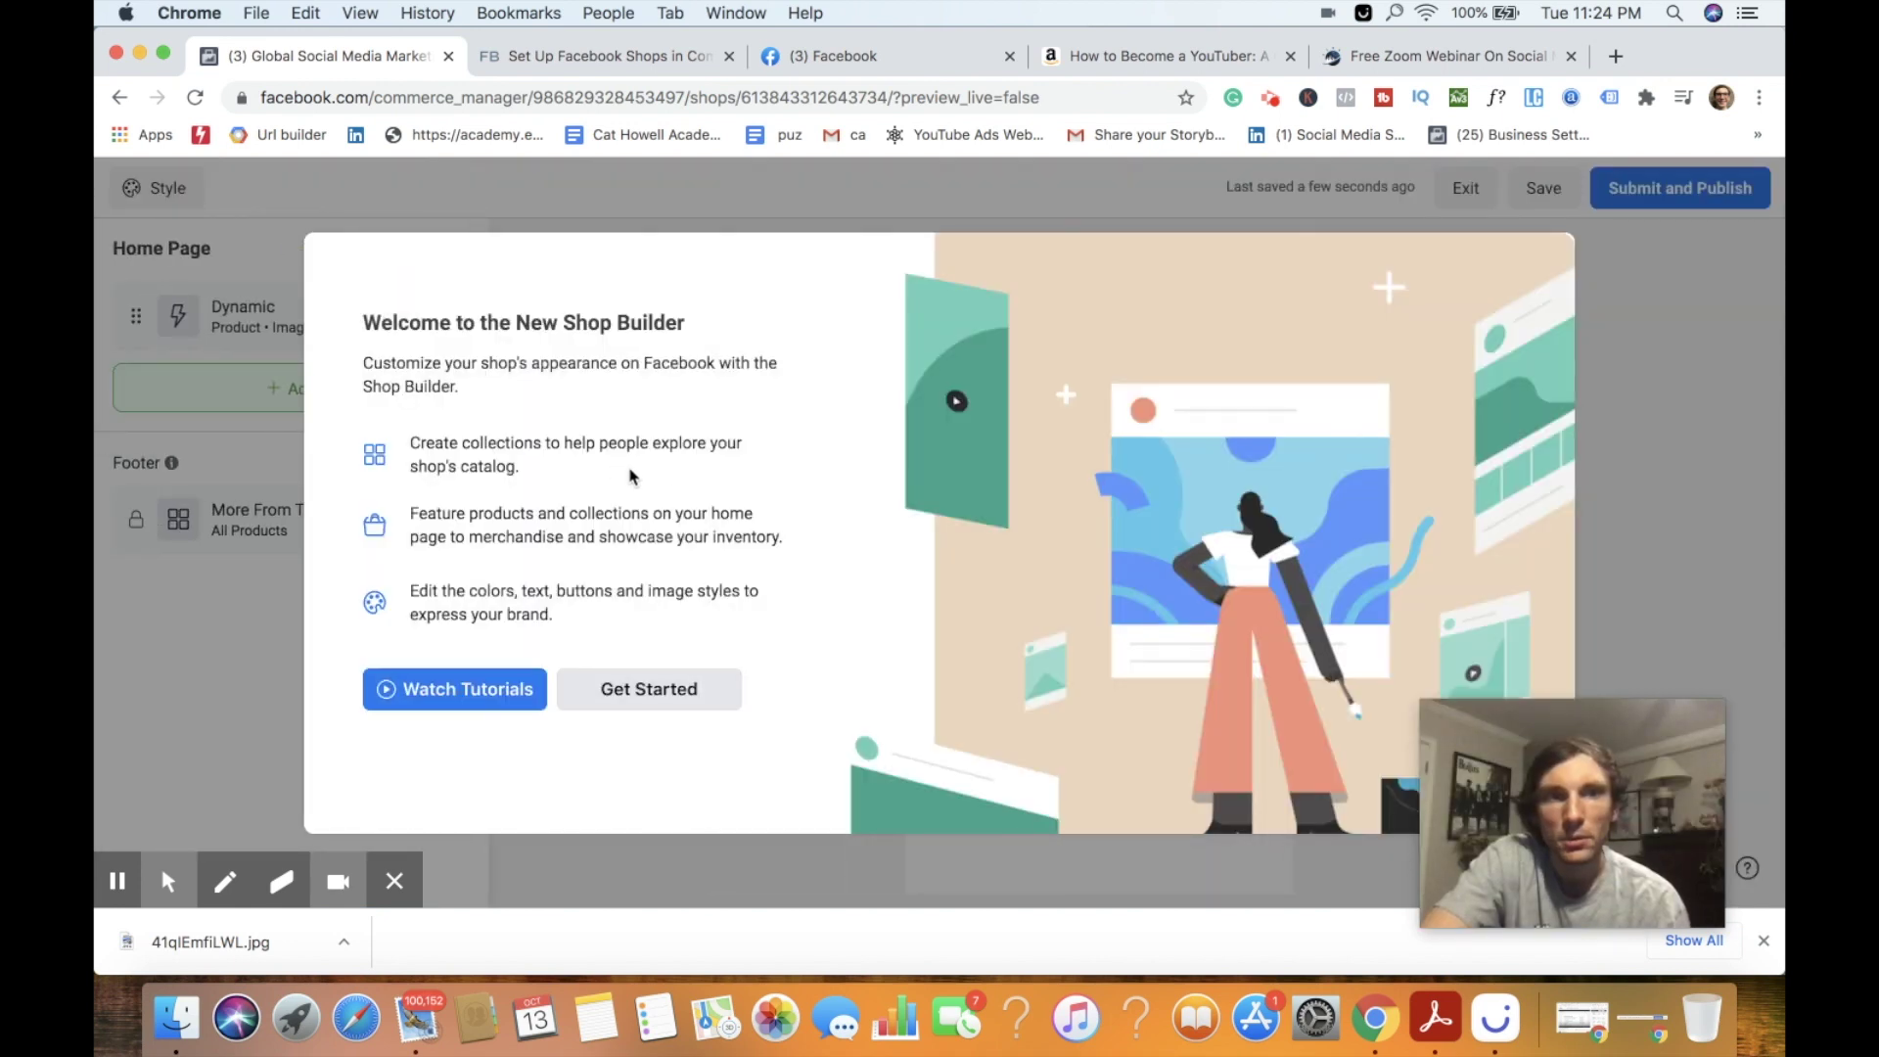
# - From the Shop Builder tutorials, open the Set Up Your Shop, Add Products and Customize Your Shop lessons in new tabs
pyautogui.click(494, 689)
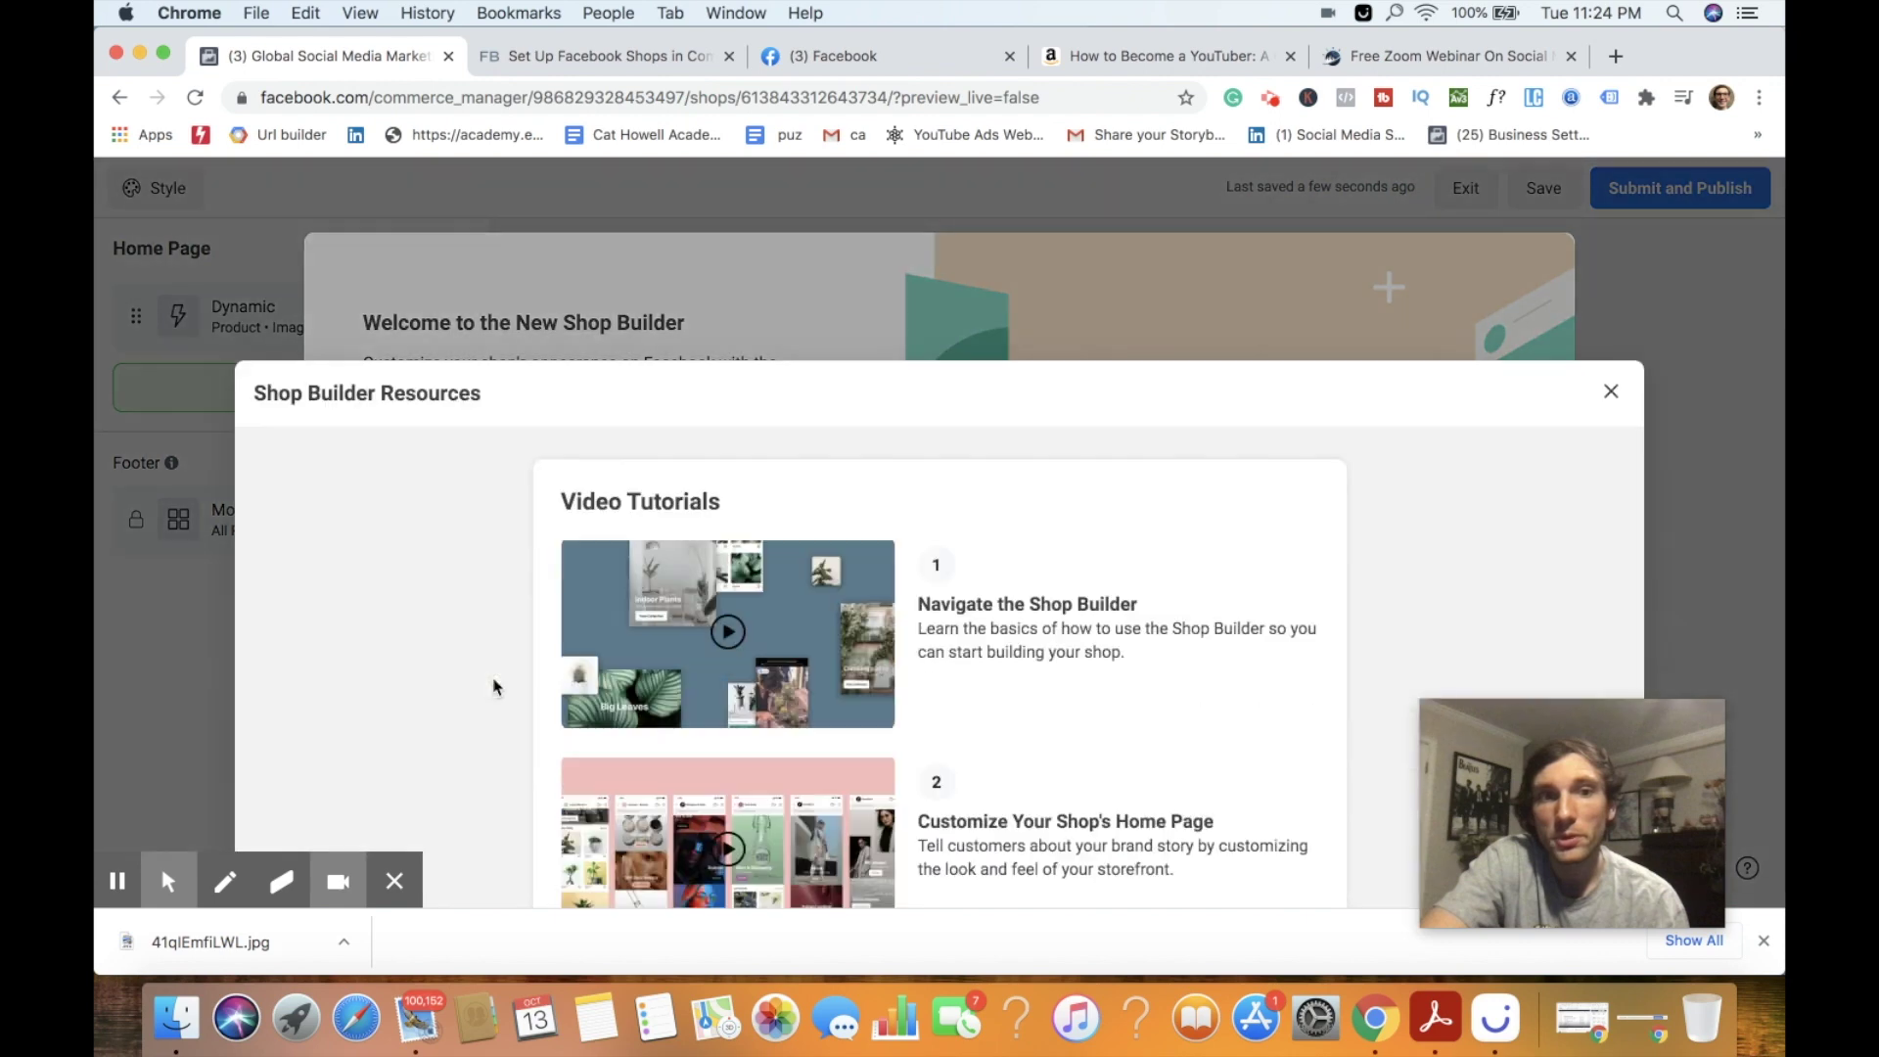
pyautogui.scroll(-2, 1118, 470)
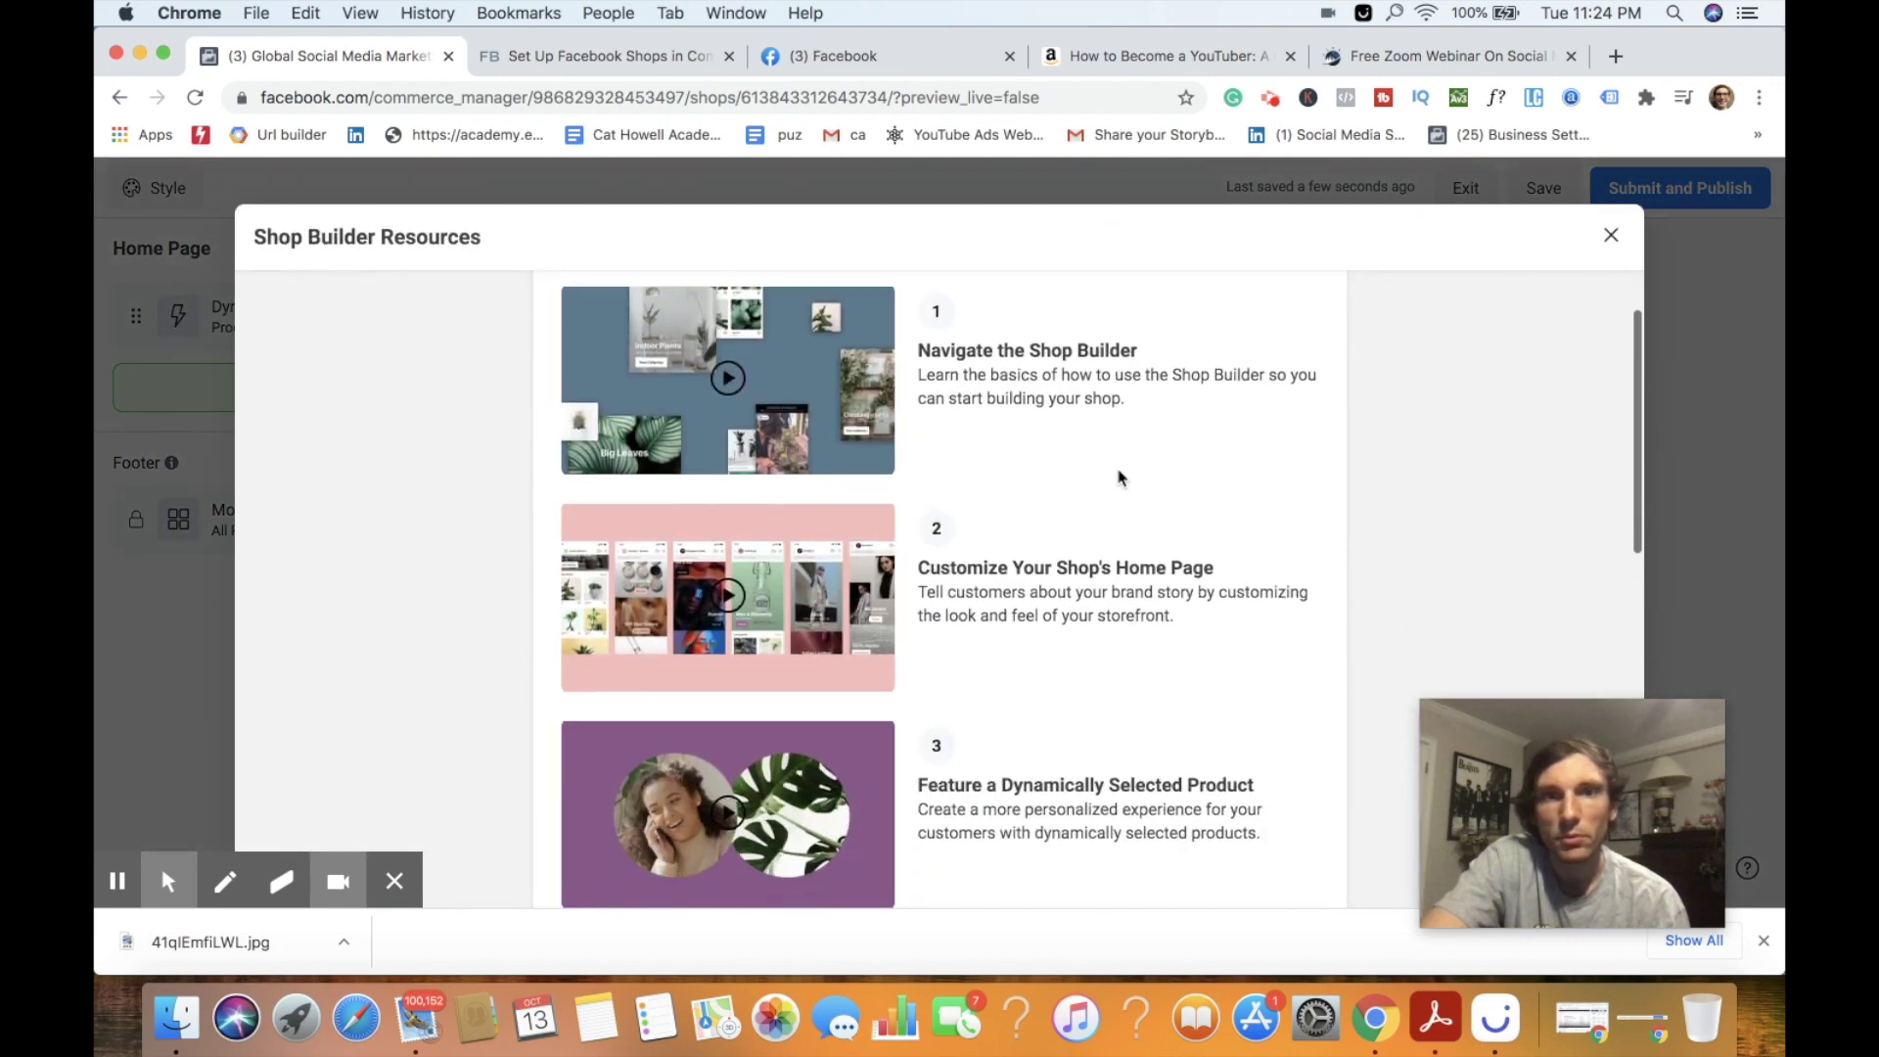
pyautogui.scroll(-3, 1094, 588)
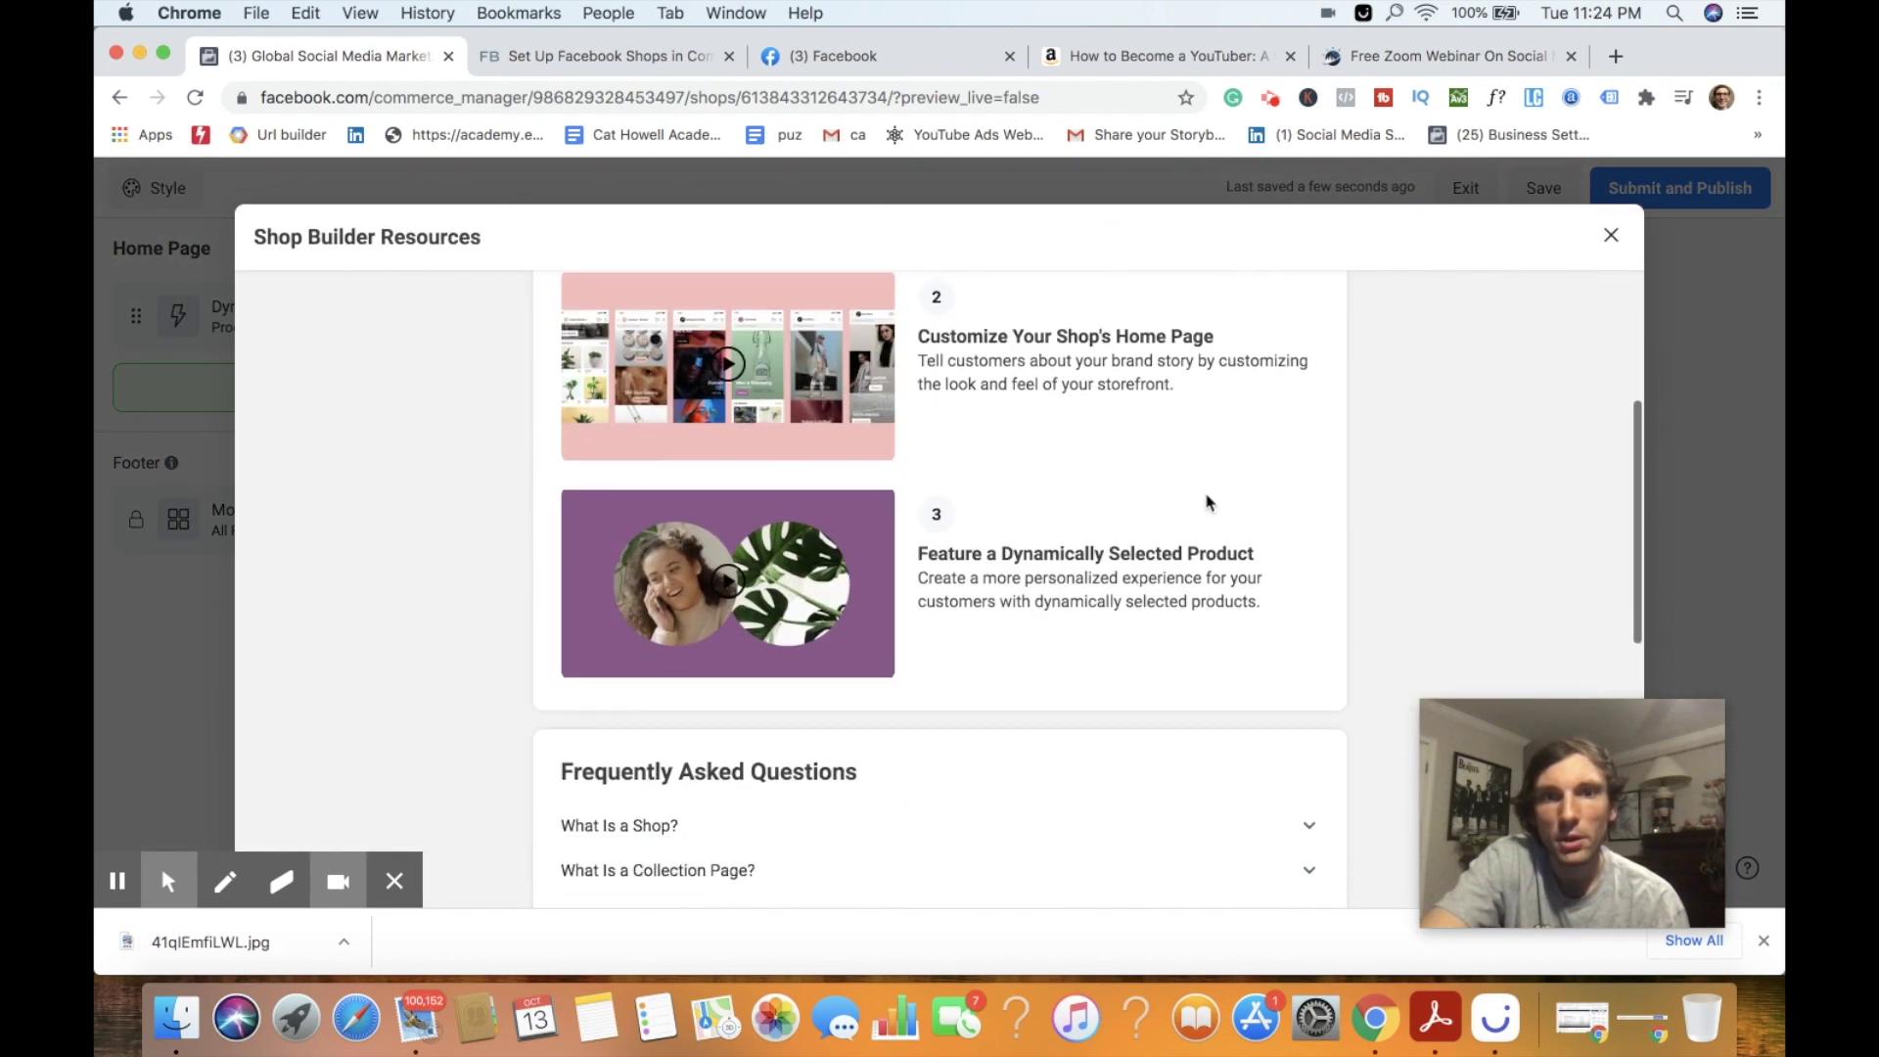
pyautogui.scroll(-5, 1215, 605)
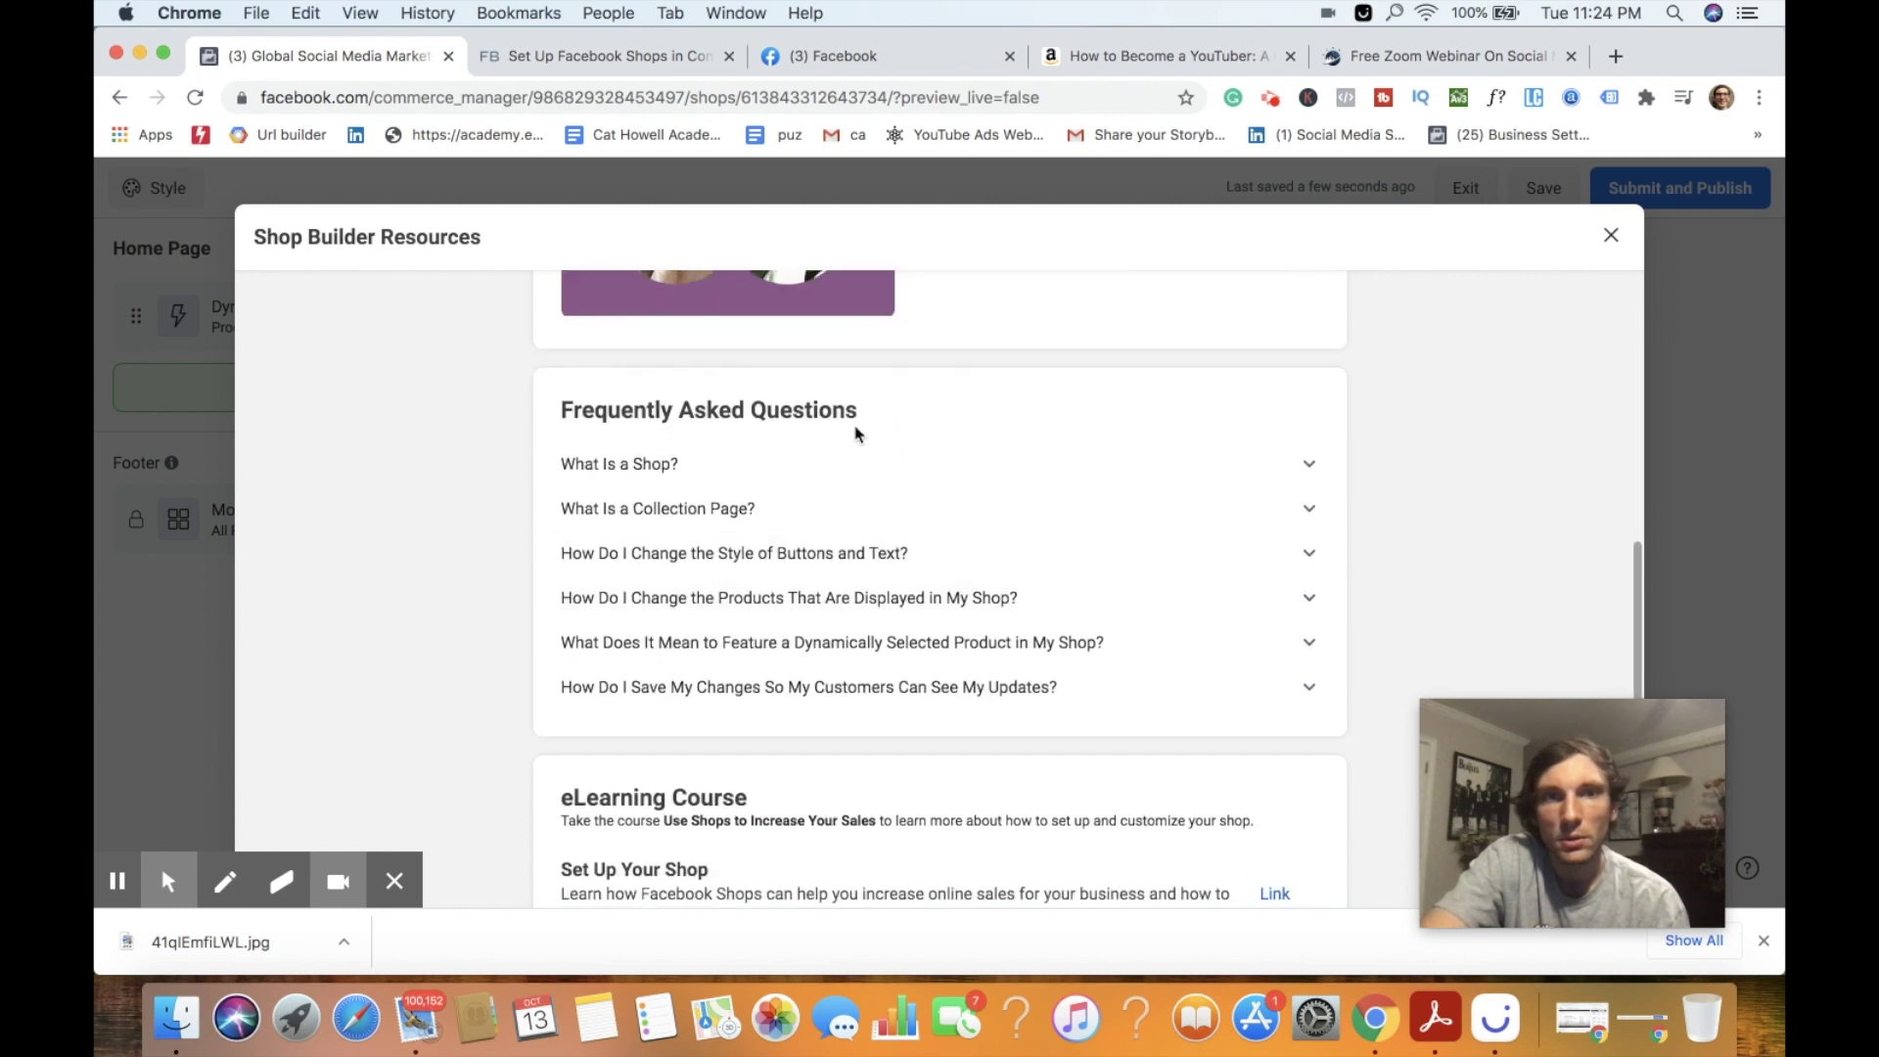
pyautogui.scroll(-4, 893, 652)
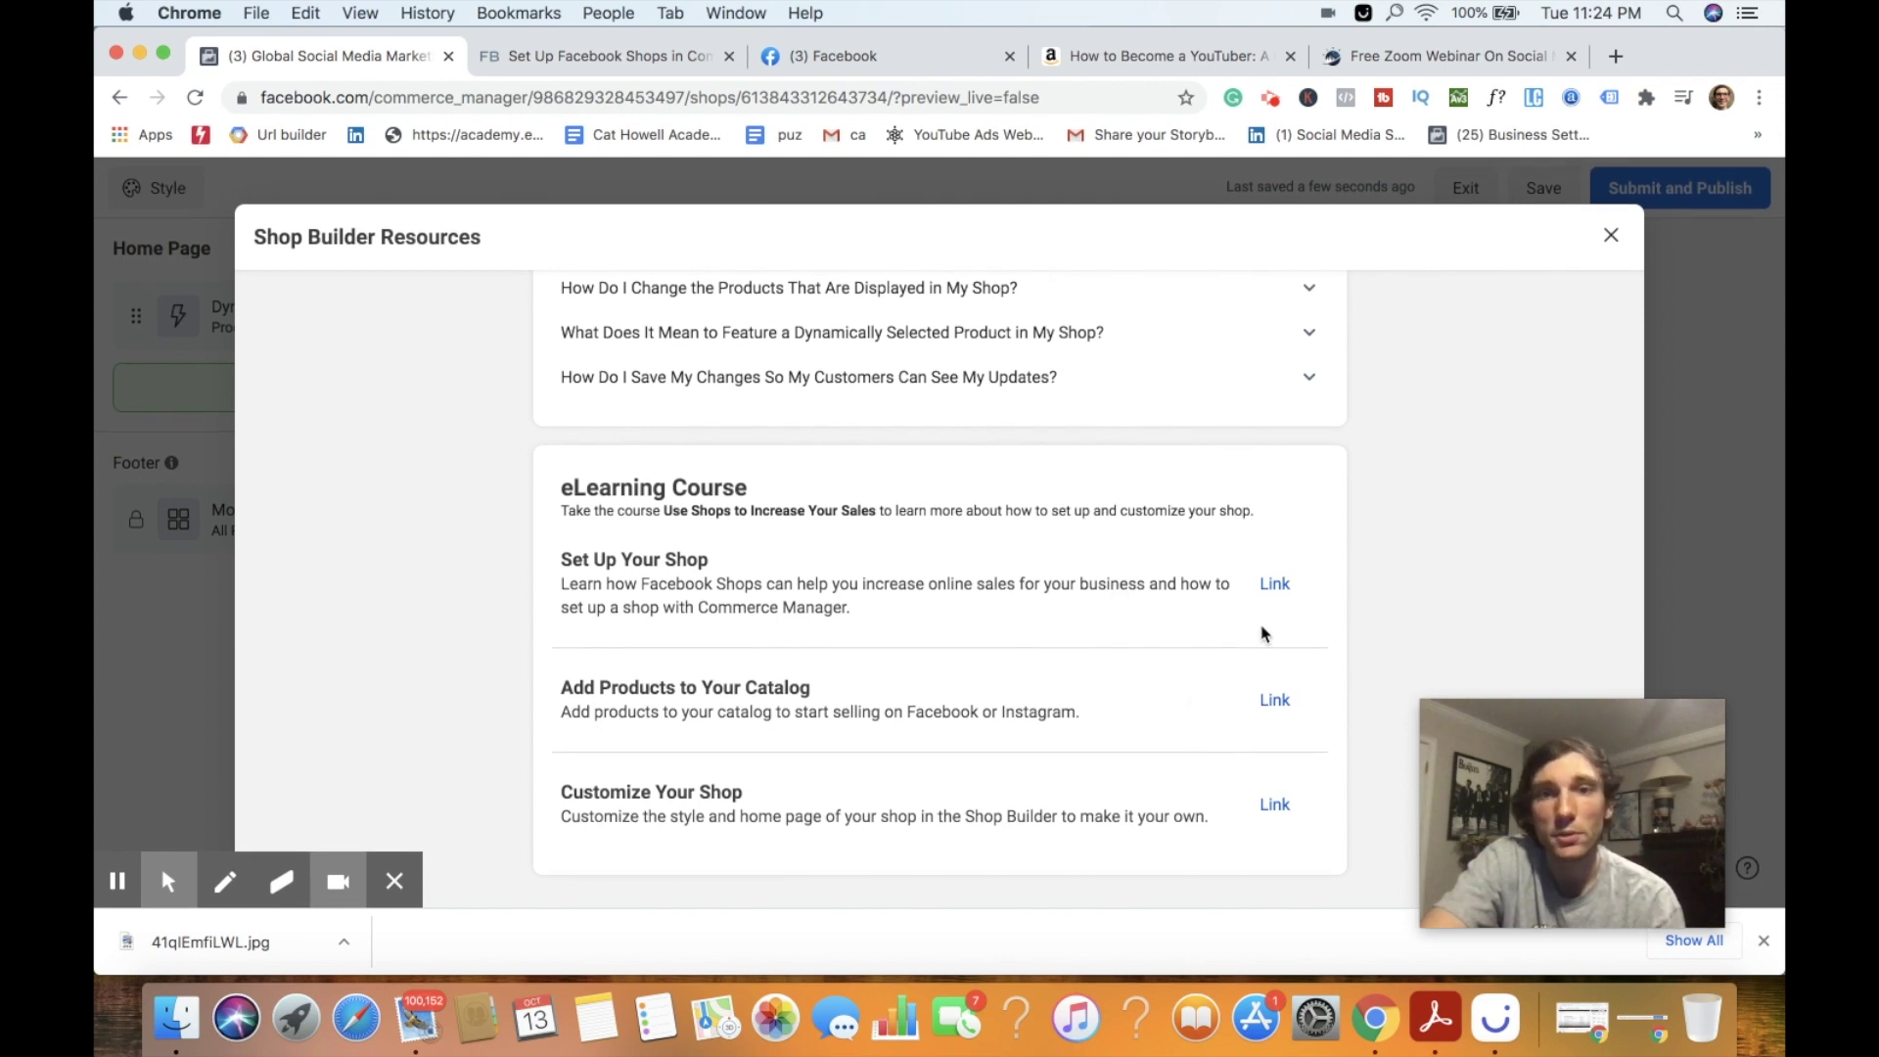
pyautogui.click(1275, 583)
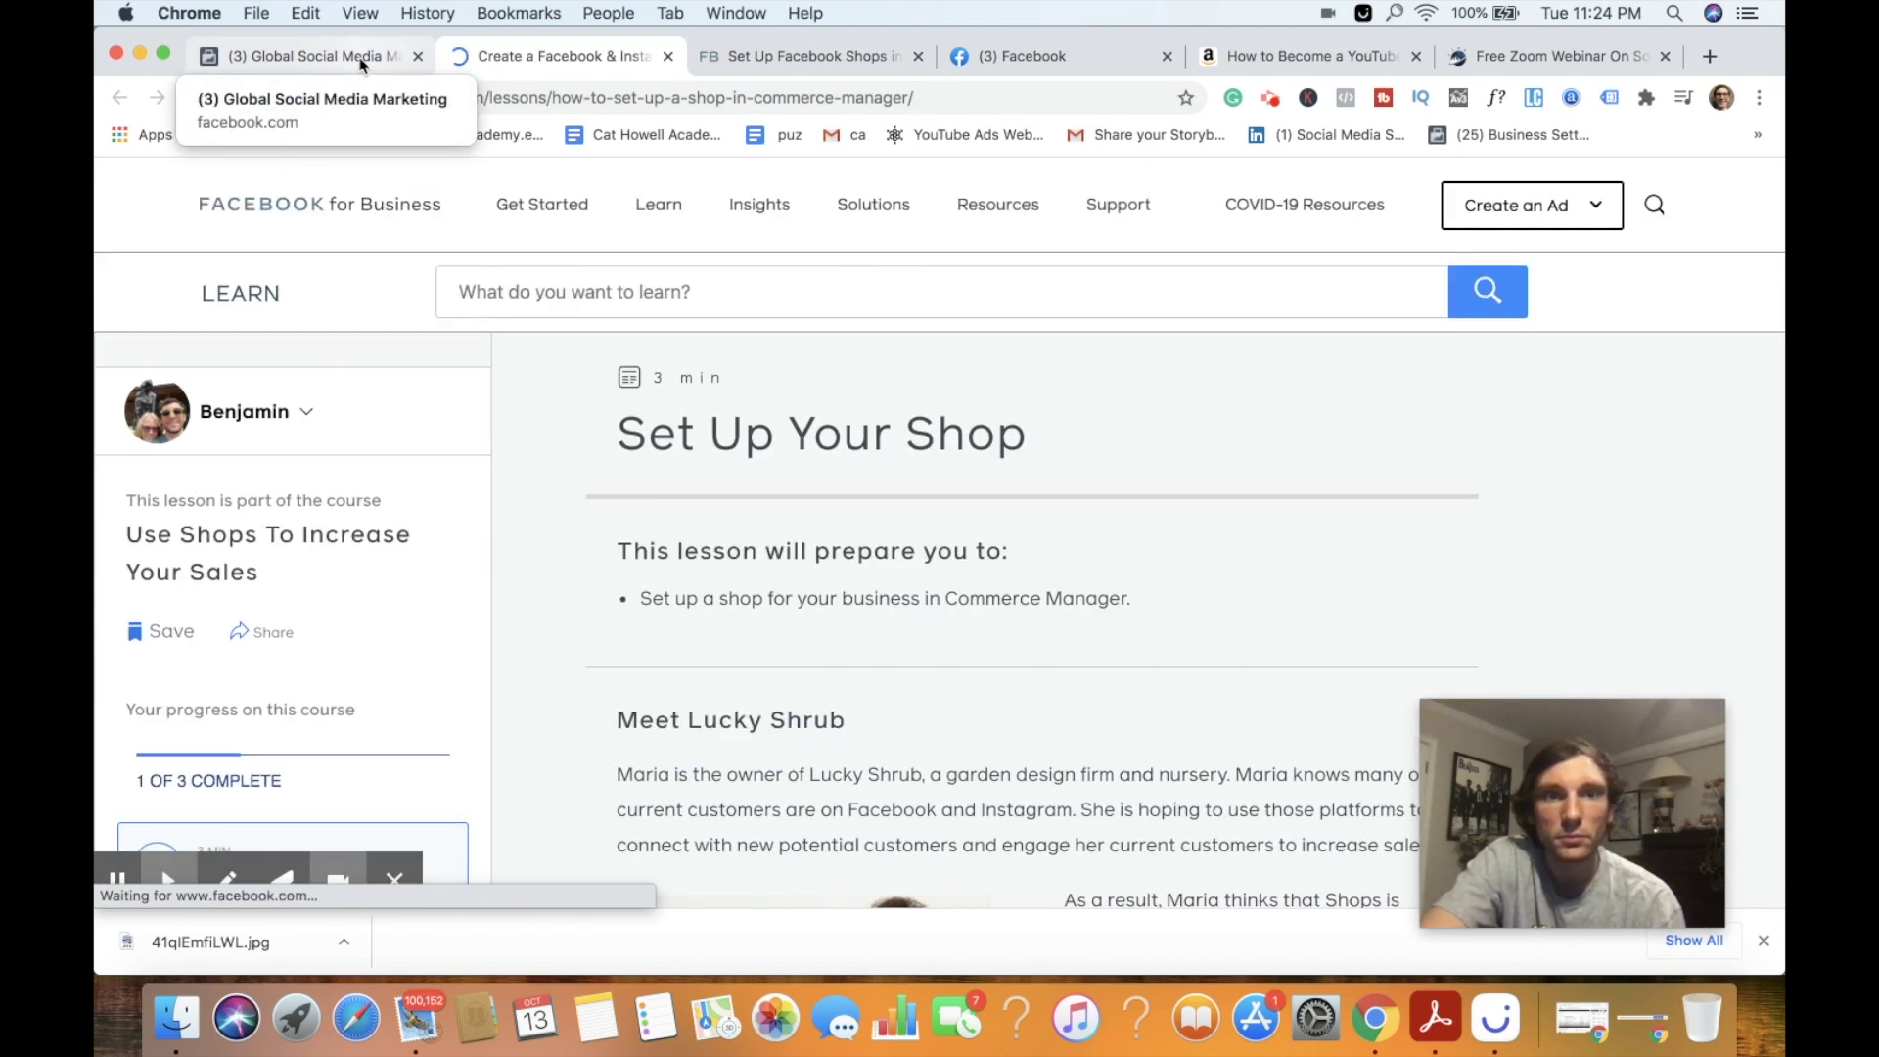
pyautogui.click(361, 63)
pyautogui.click(1277, 703)
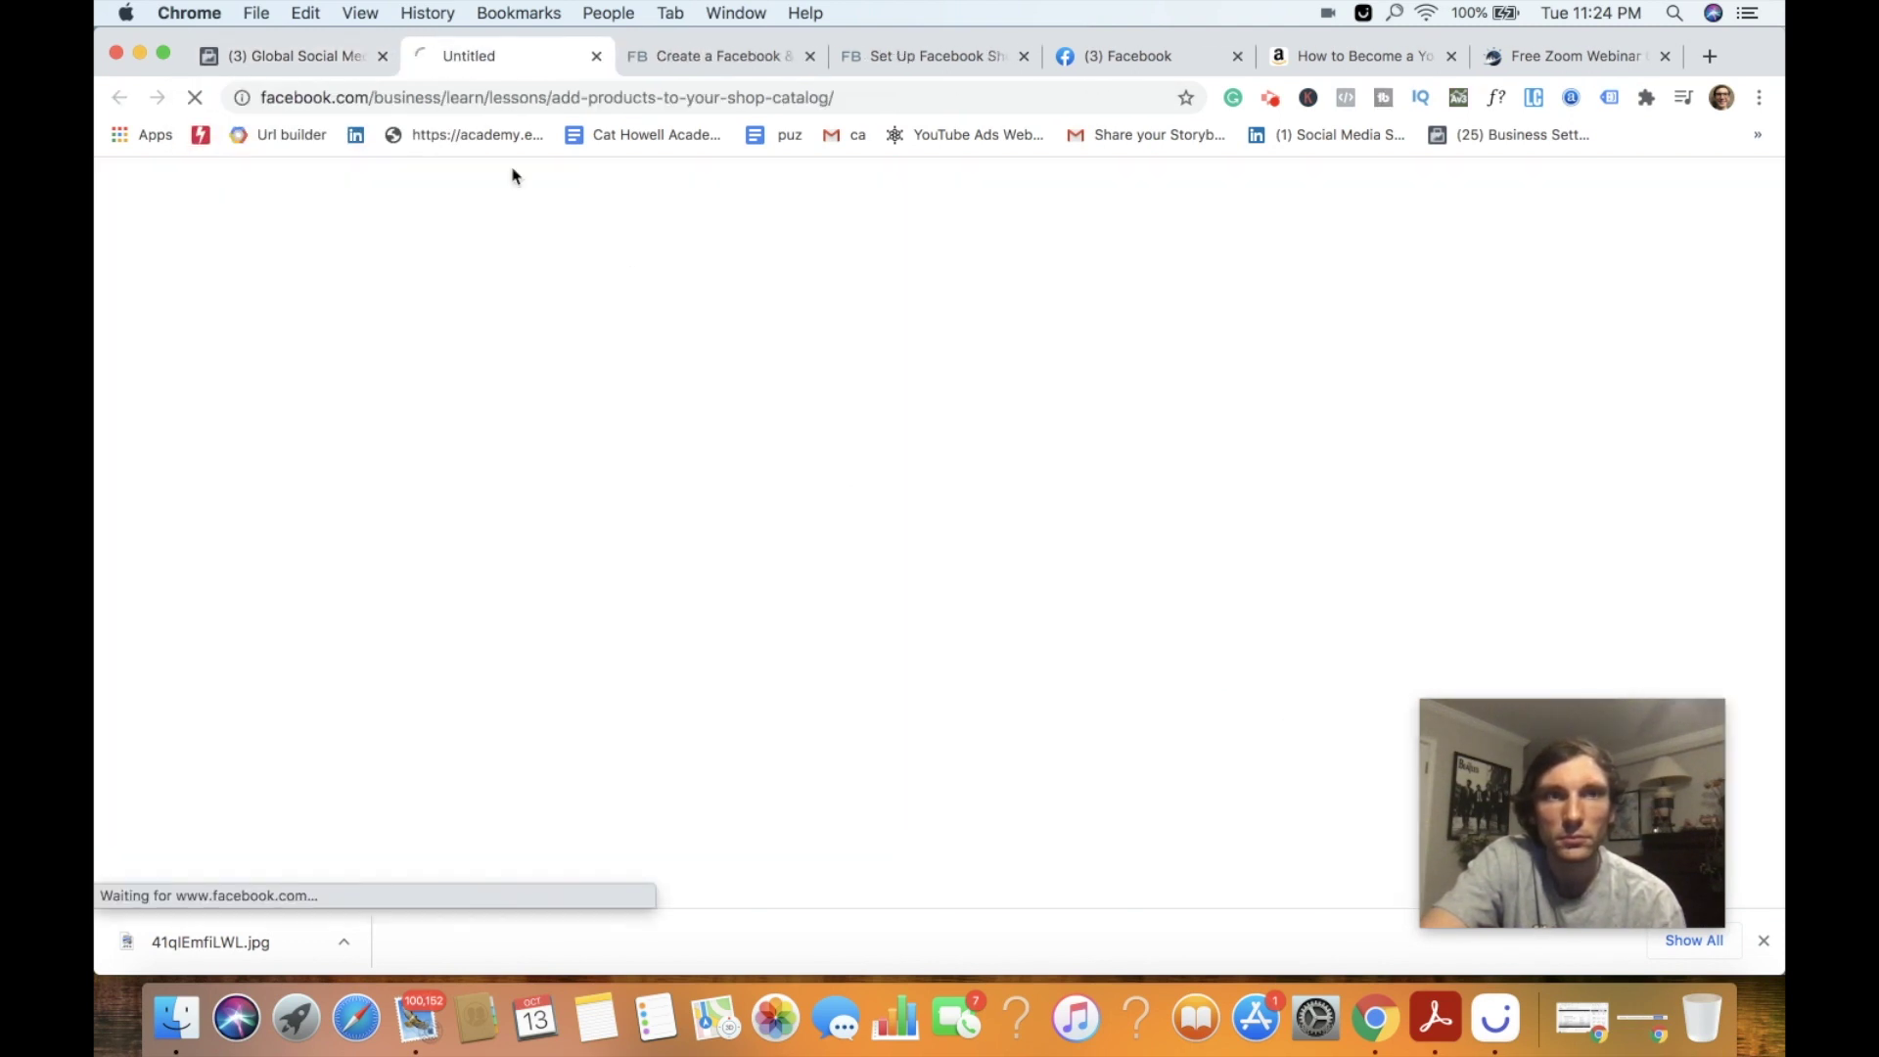
pyautogui.click(299, 65)
pyautogui.click(1272, 805)
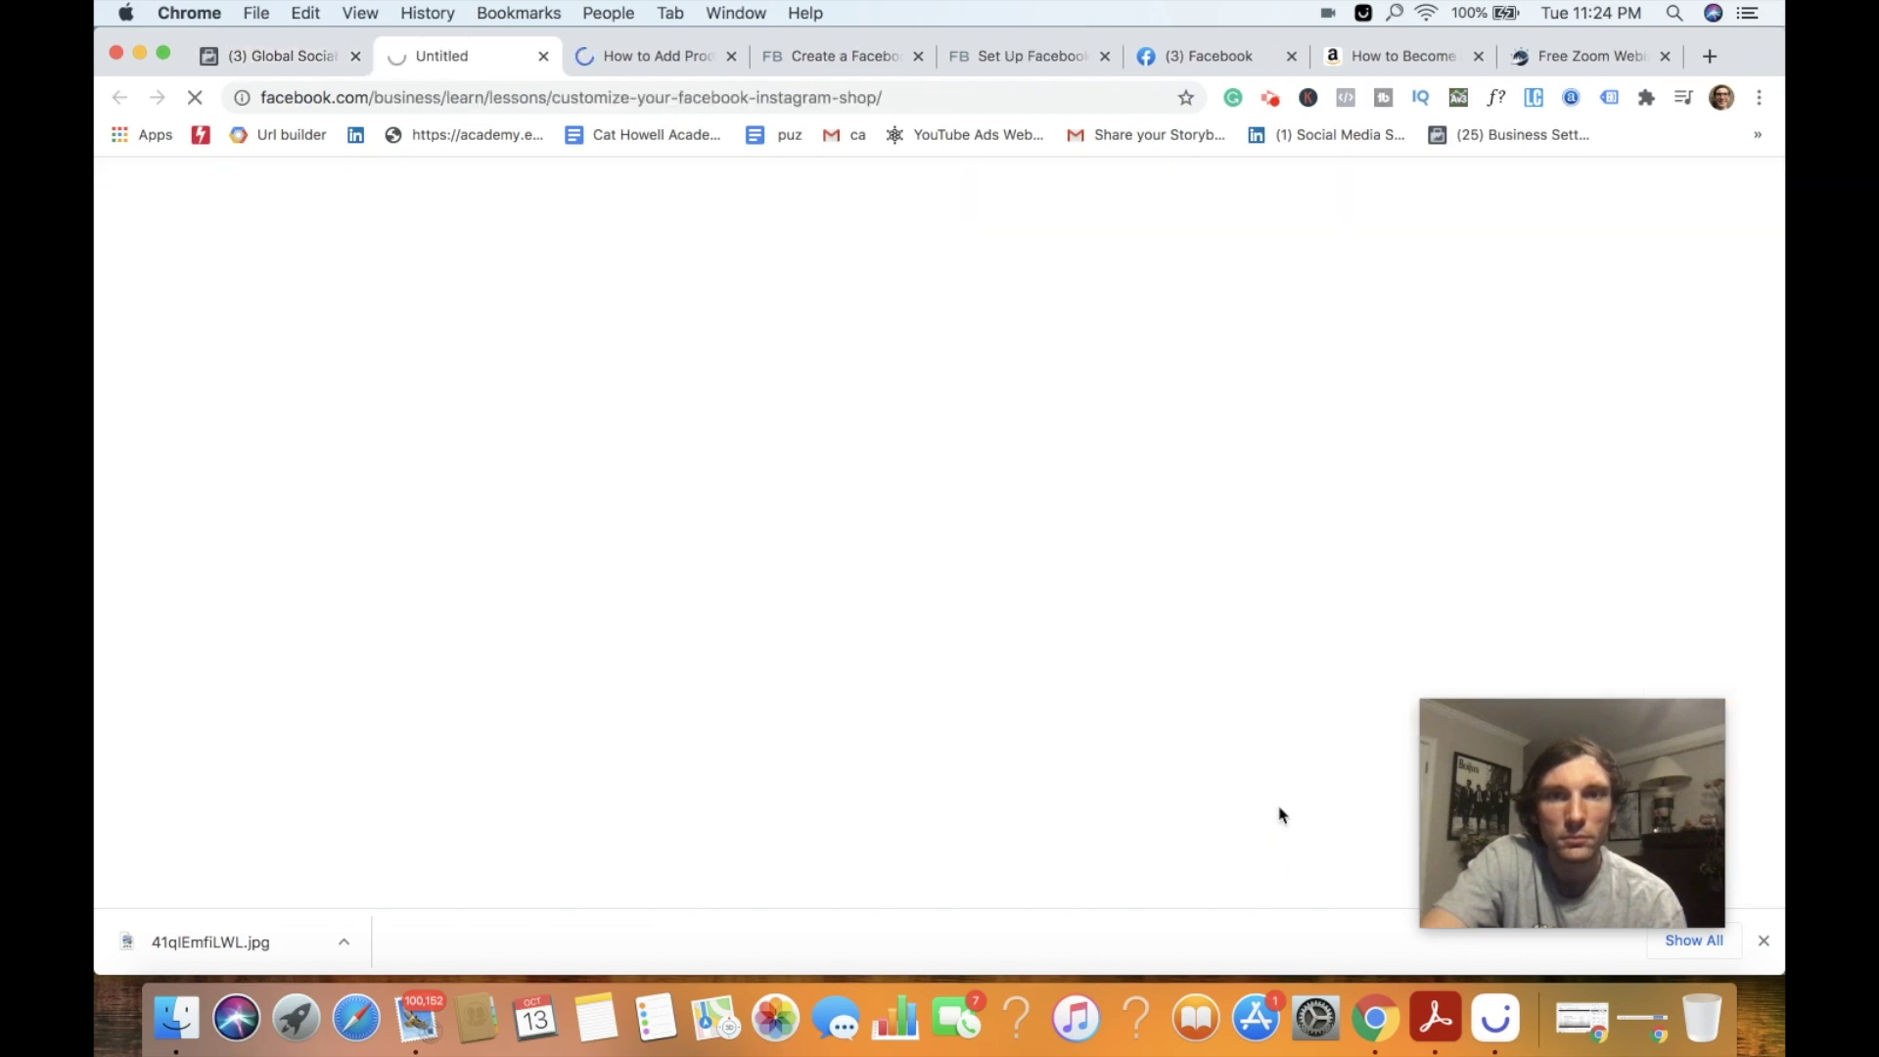
pyautogui.click(287, 59)
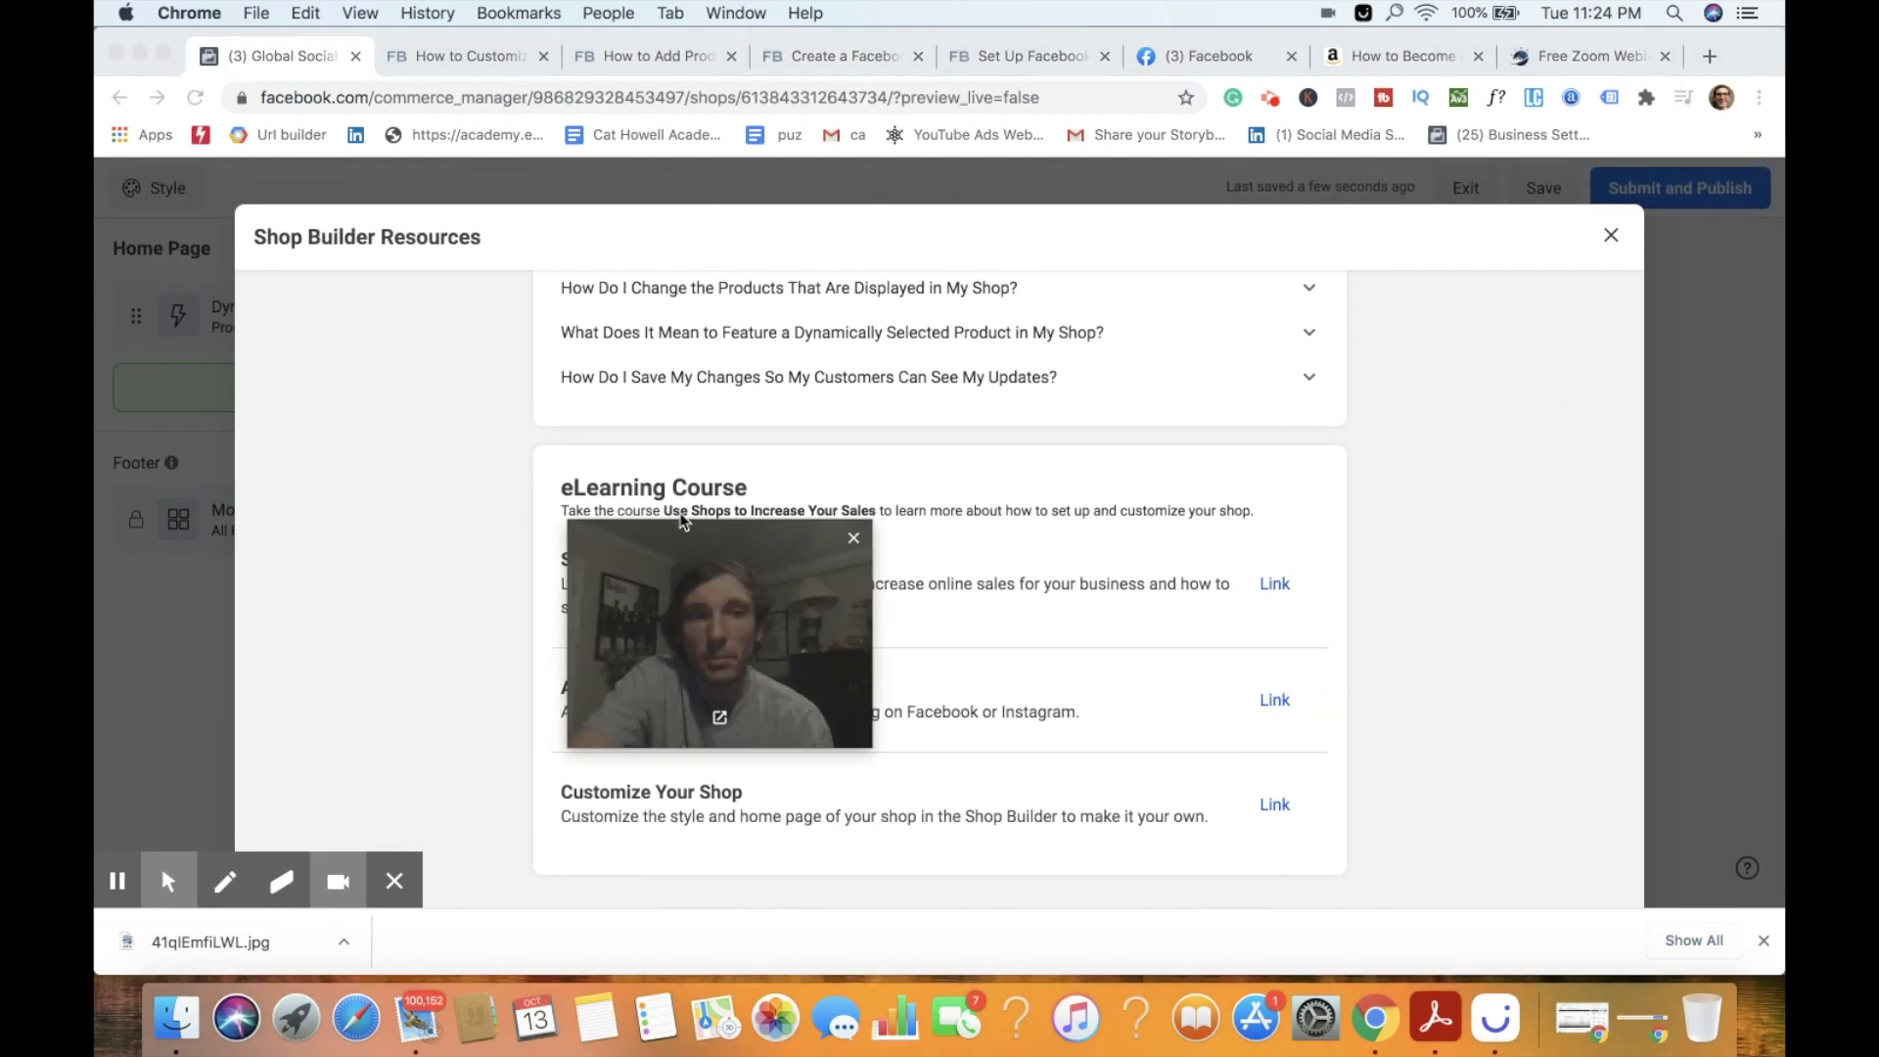
# - Dismiss the Shop Builder Resources overview to reach the builder welcome screen
pyautogui.moveTo(1615, 738); pyautogui.dragTo(316, 587)
pyautogui.click(1611, 253)
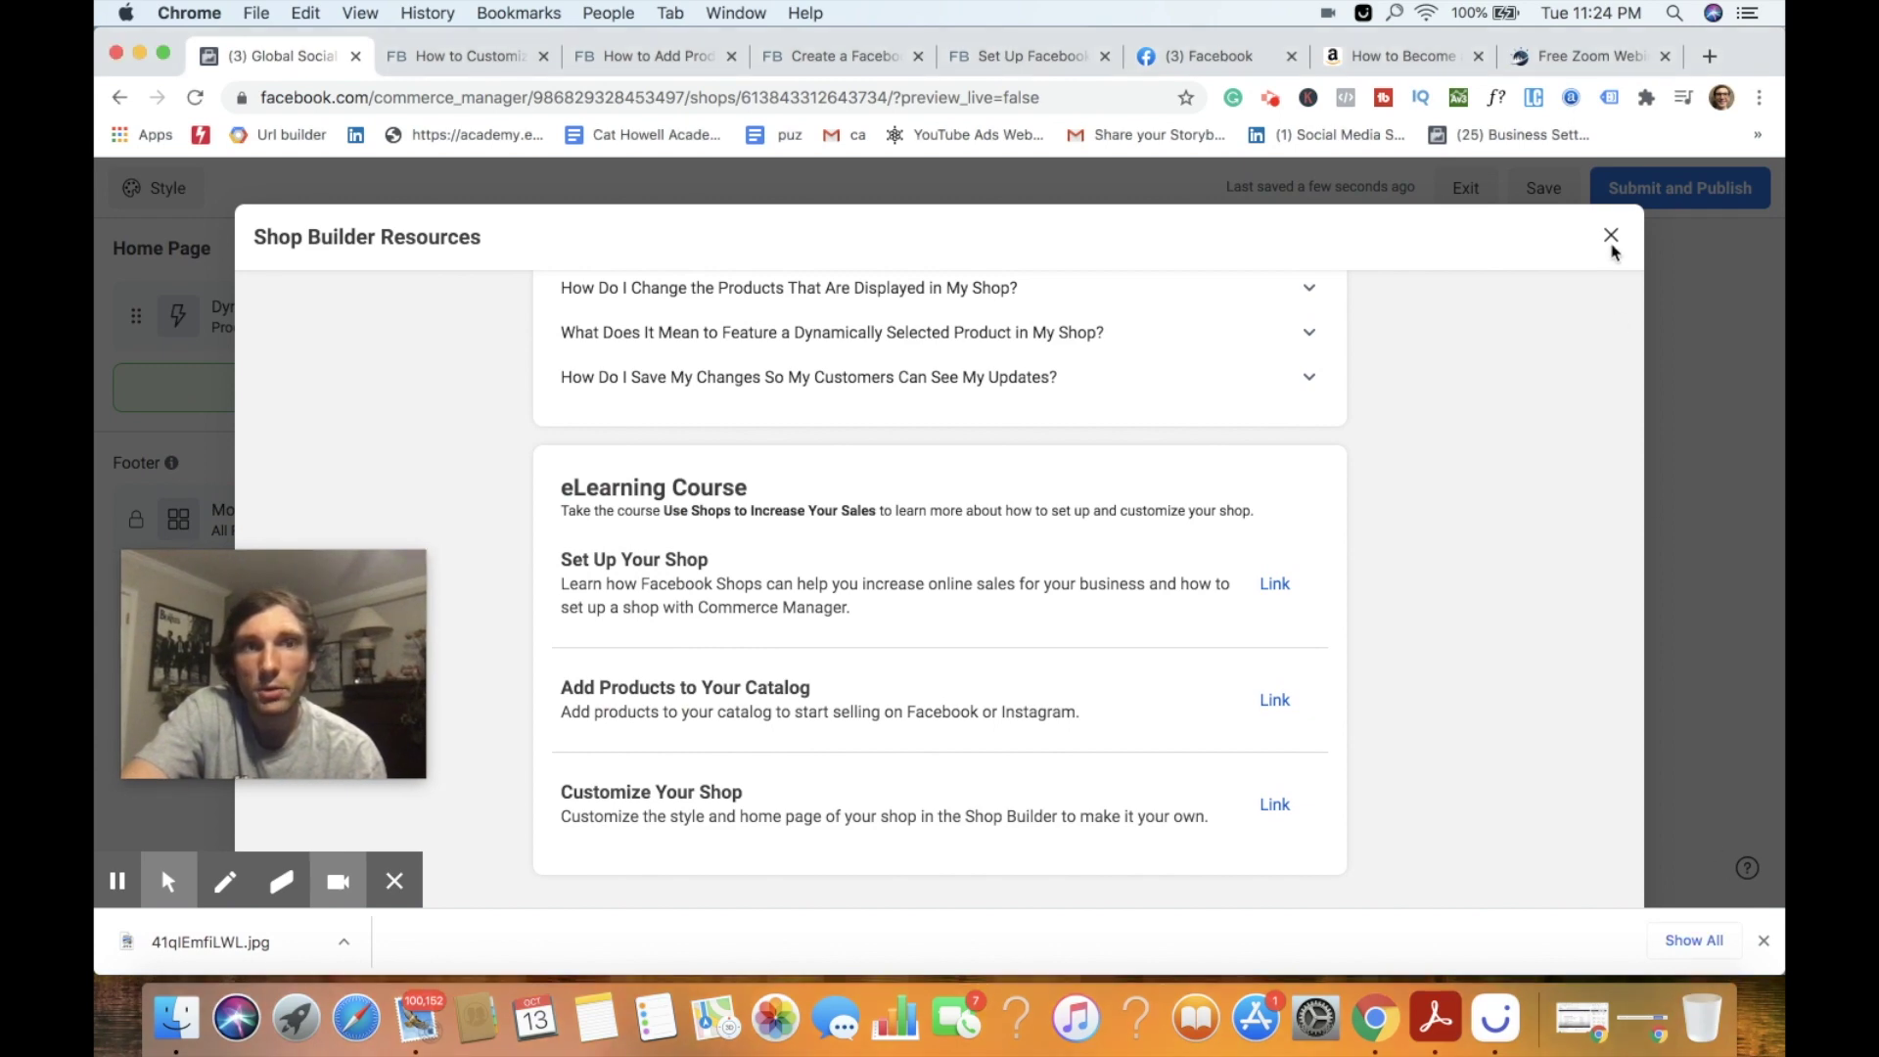
pyautogui.click(1612, 238)
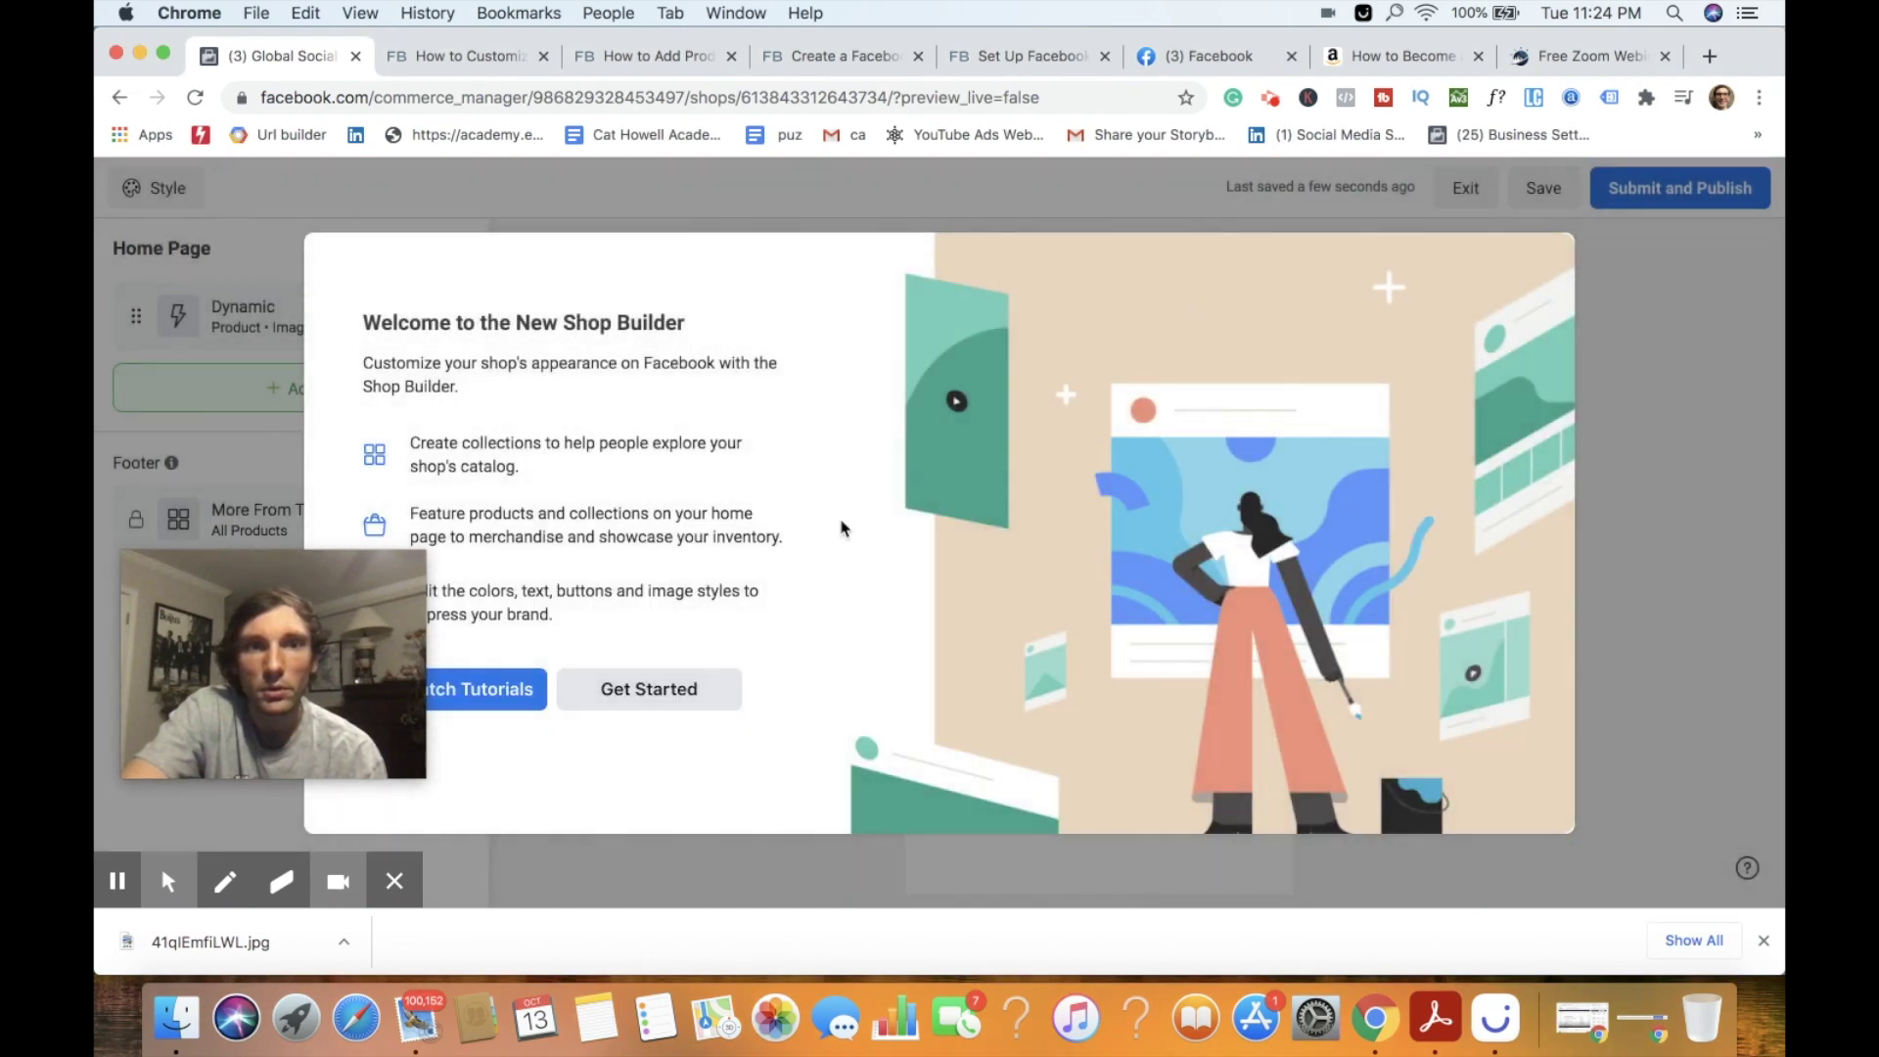
# - Start building from the welcome screen and dismiss the video tutorials help popup
pyautogui.click(615, 692)
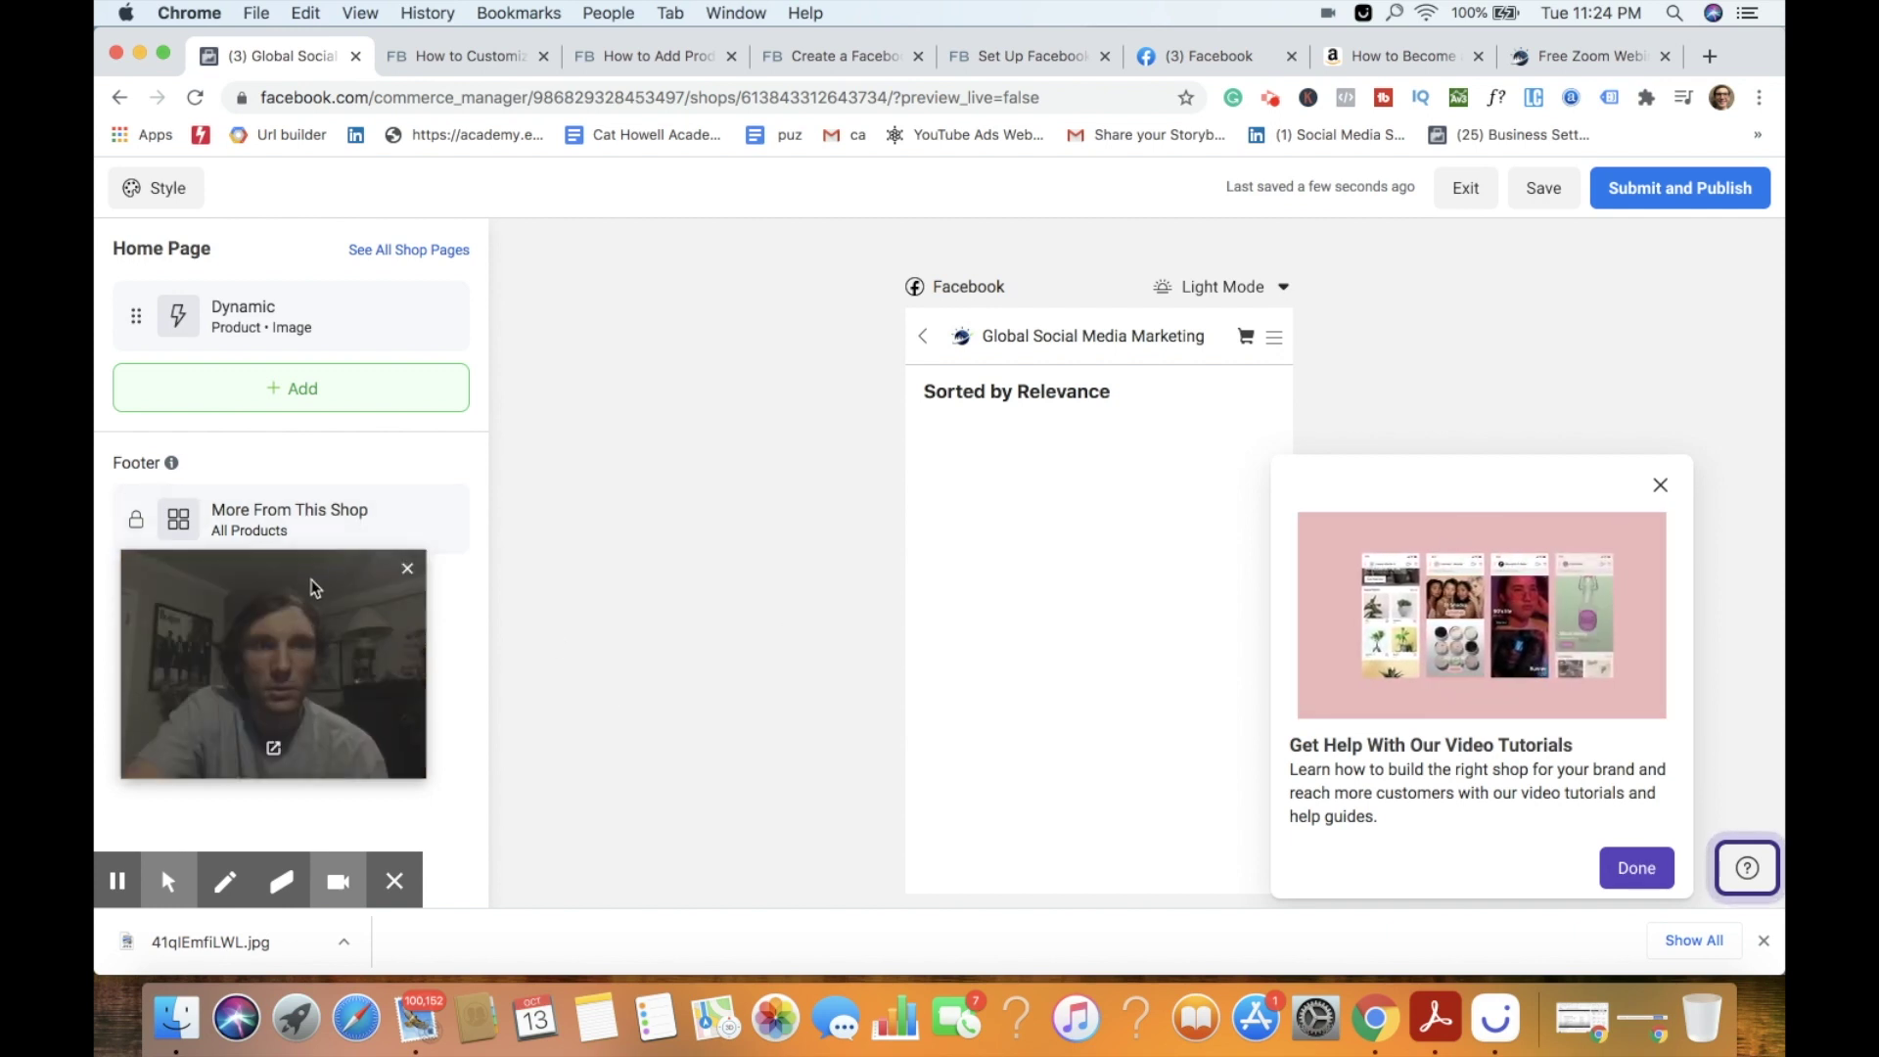
pyautogui.moveTo(310, 587)
pyautogui.mouseDown()
pyautogui.moveTo(811, 720)
pyautogui.moveTo(689, 682)
pyautogui.mouseUp()
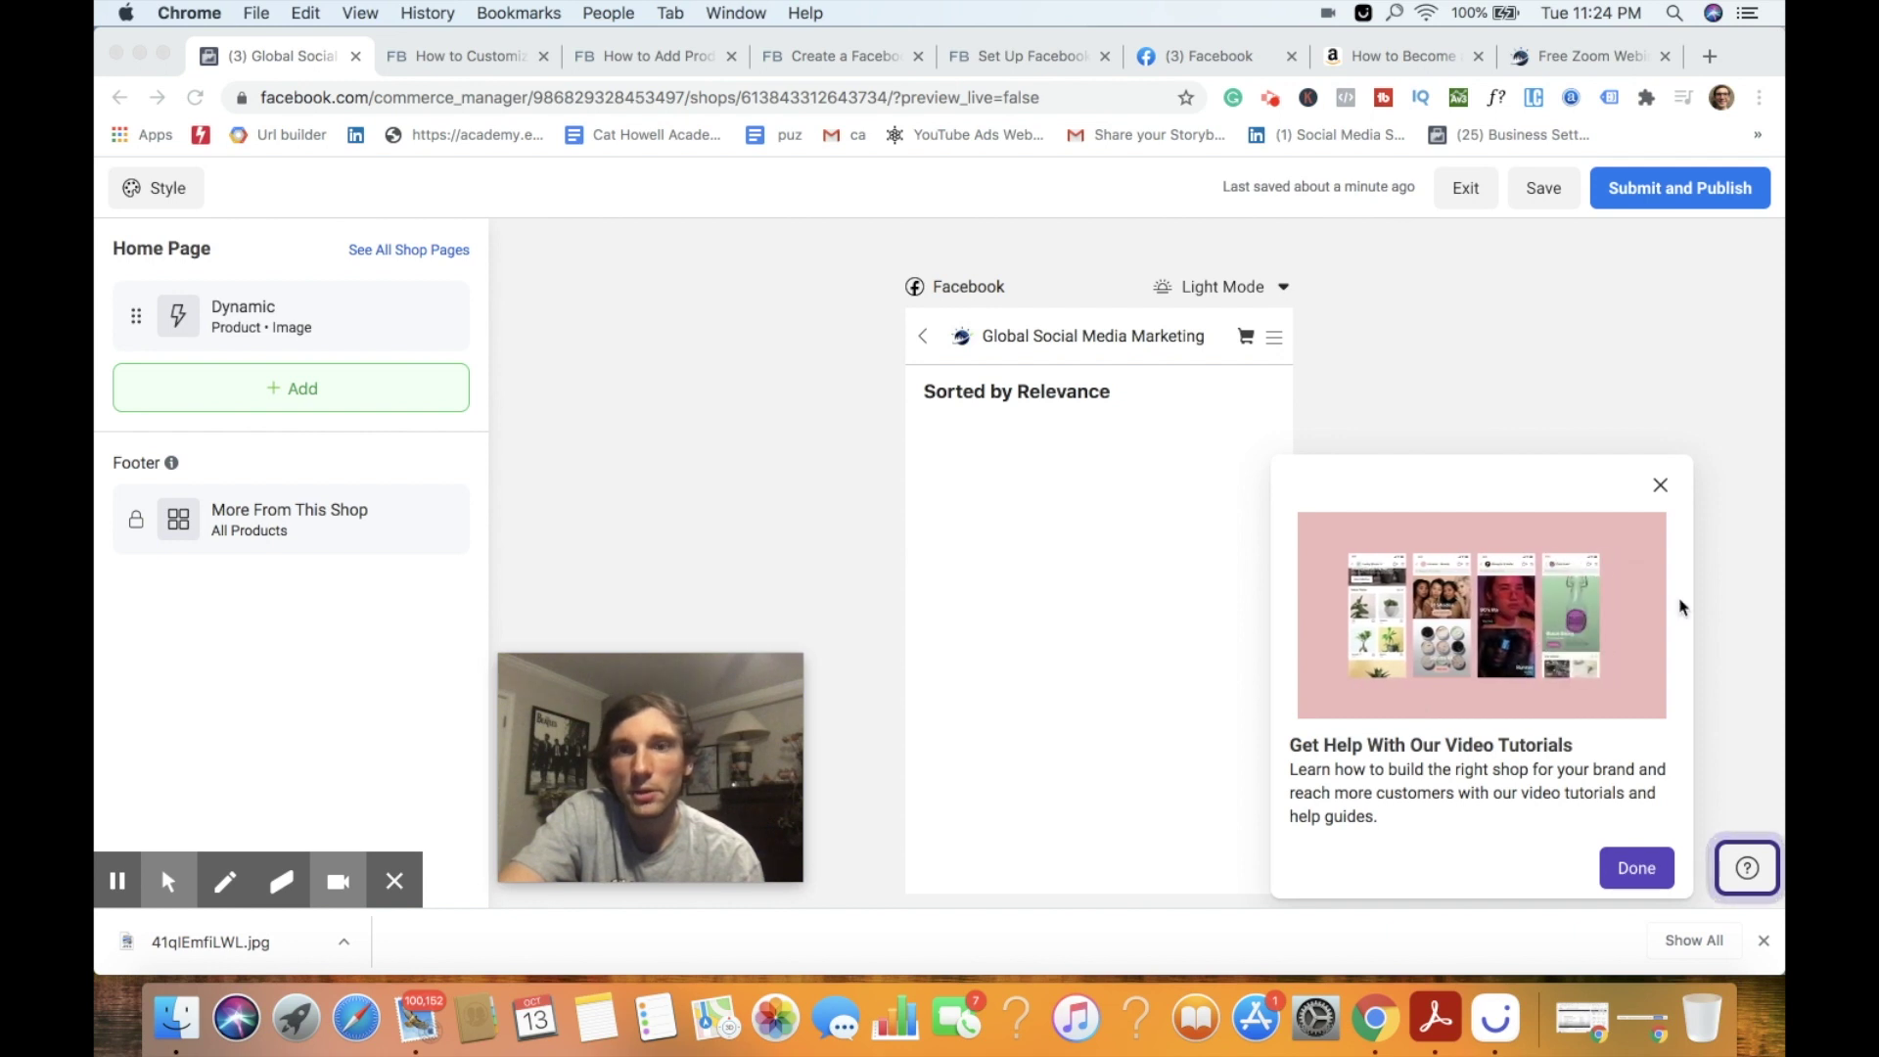
pyautogui.click(1624, 864)
pyautogui.click(1633, 866)
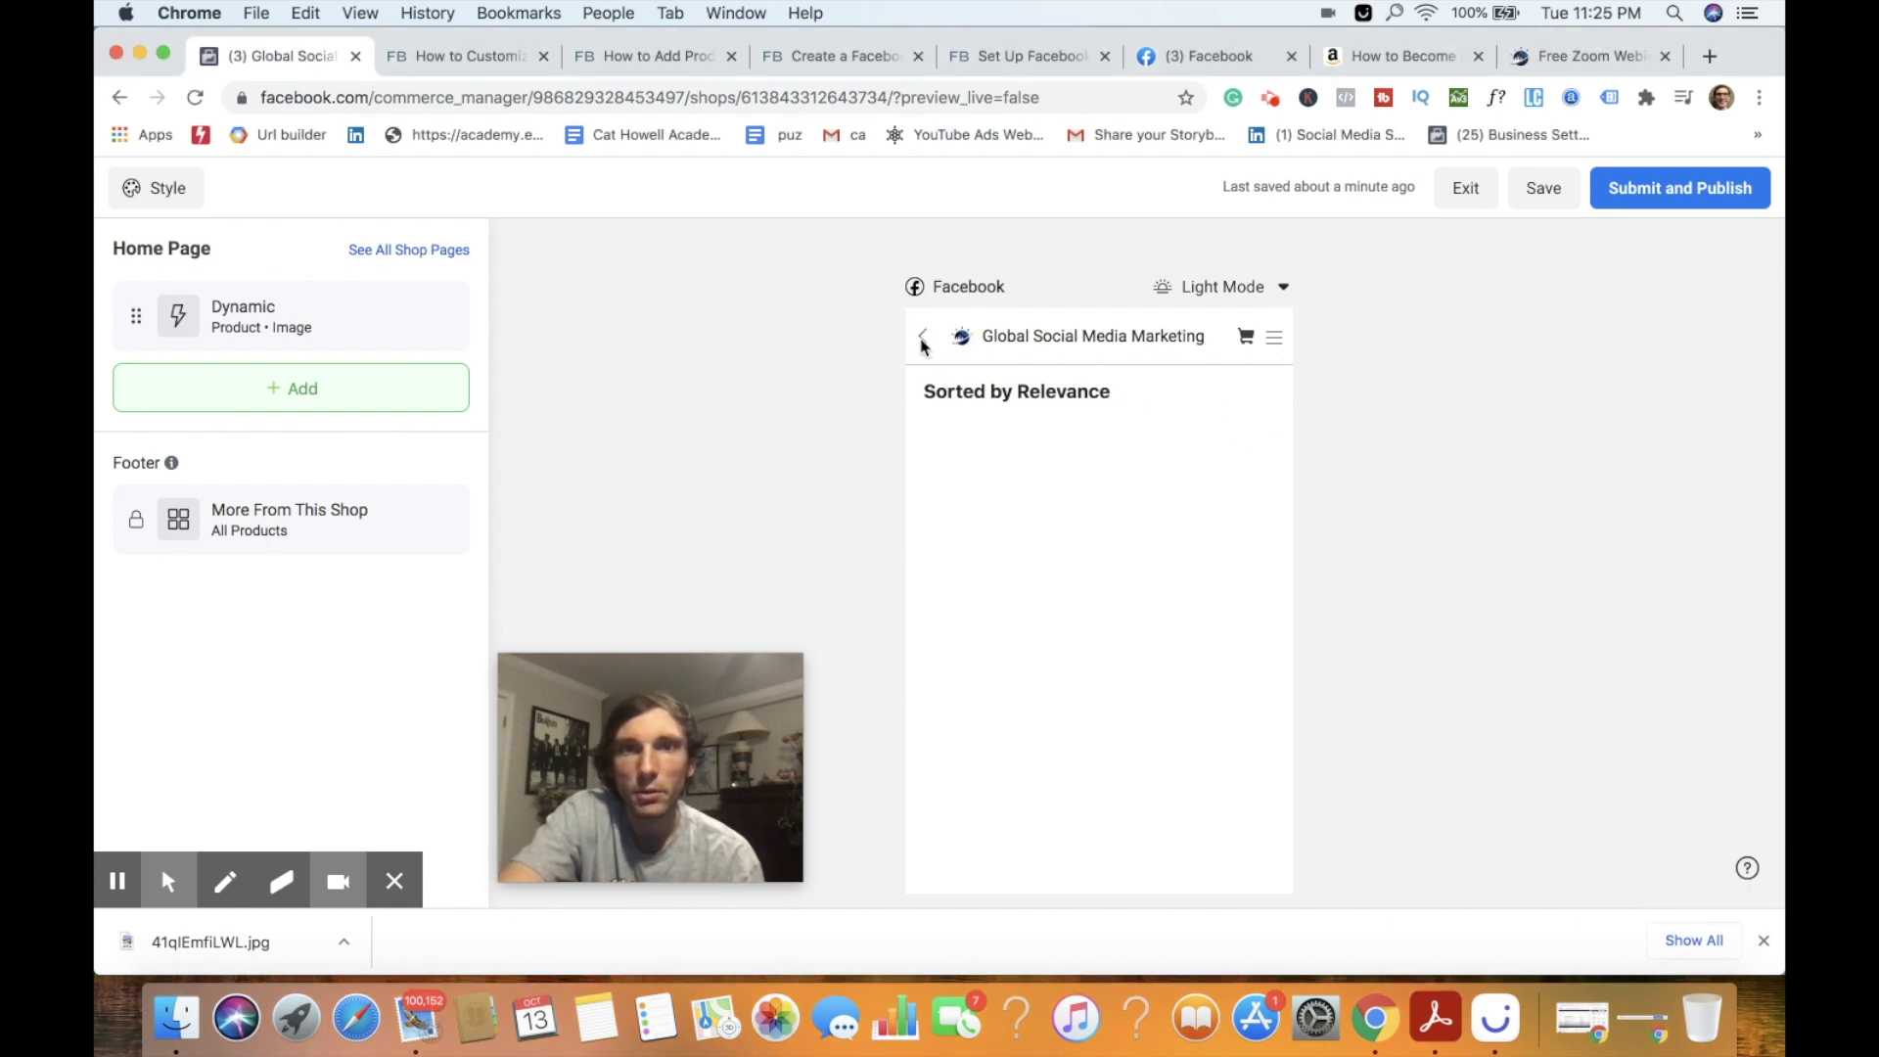
# - Submit and publish the shop, confirm Publish Updates and acknowledge the review notice so it lists as Live
pyautogui.click(1696, 204)
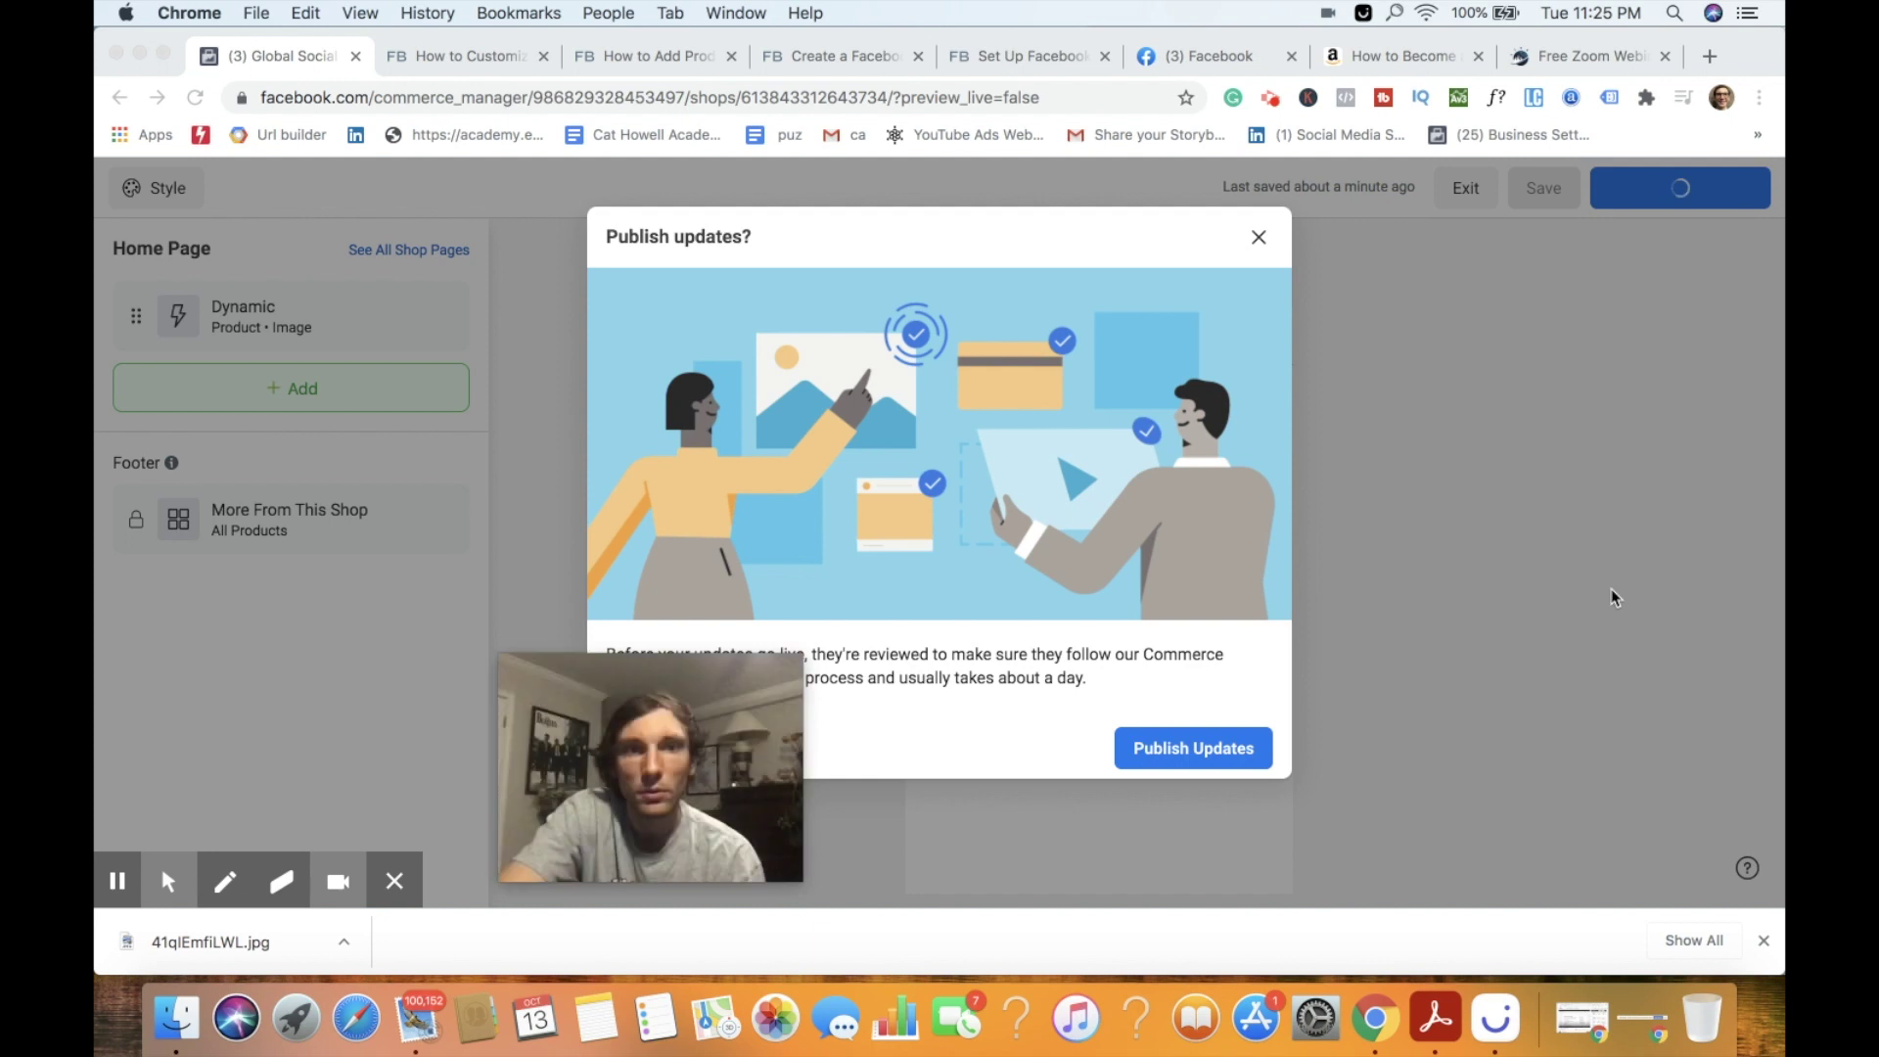
pyautogui.moveTo(1635, 718); pyautogui.dragTo(1535, 525)
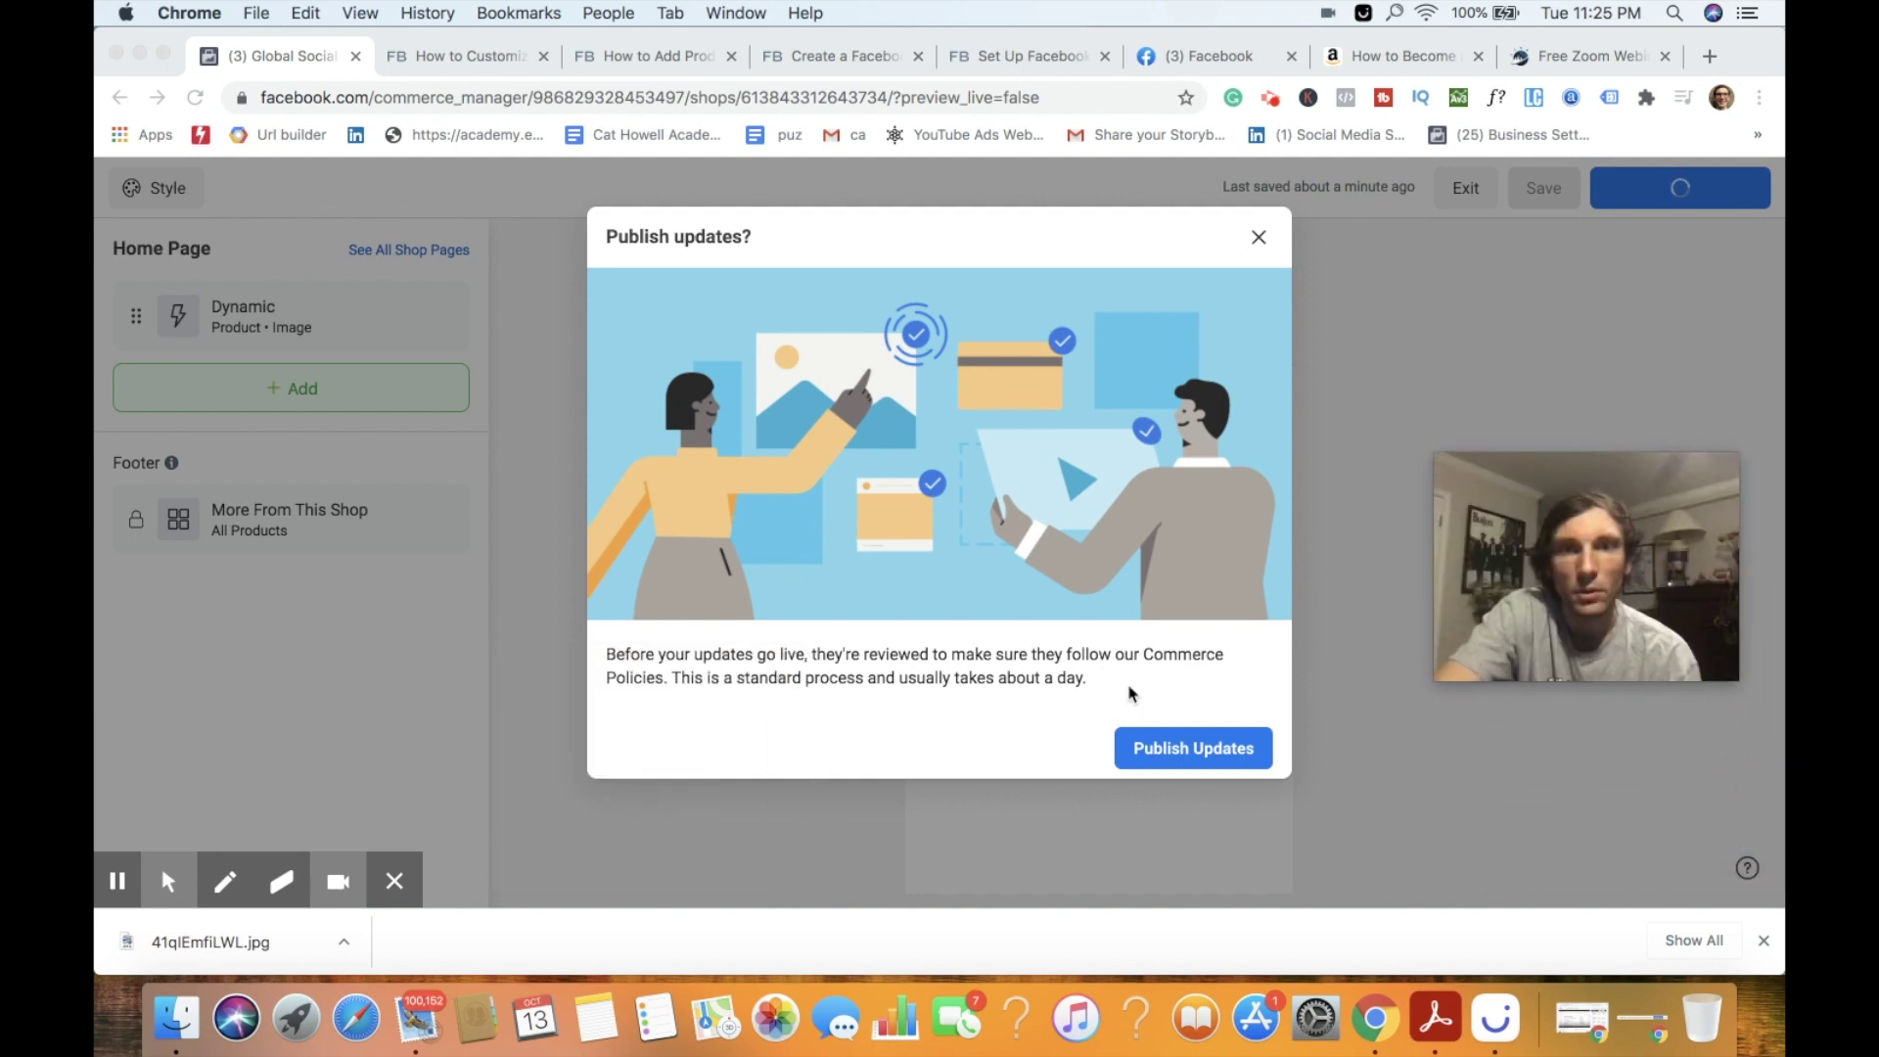
pyautogui.click(1189, 753)
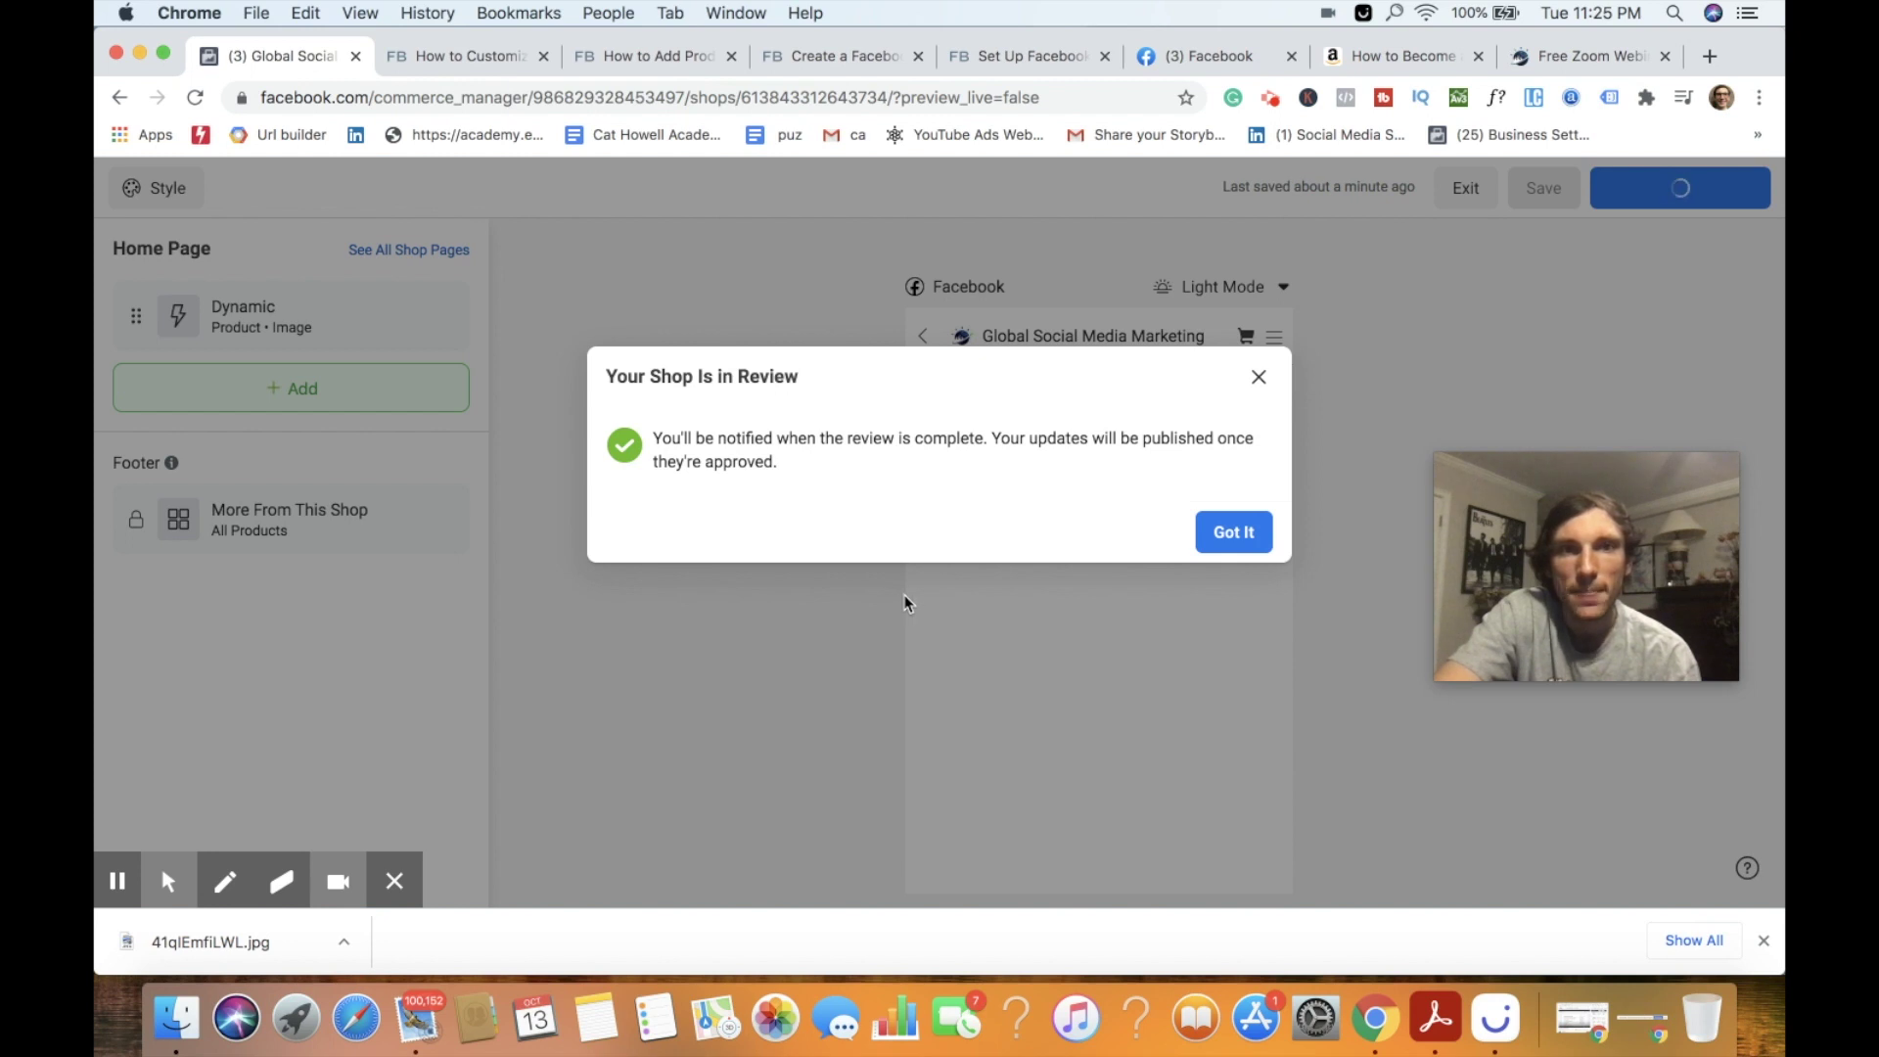
pyautogui.click(1233, 534)
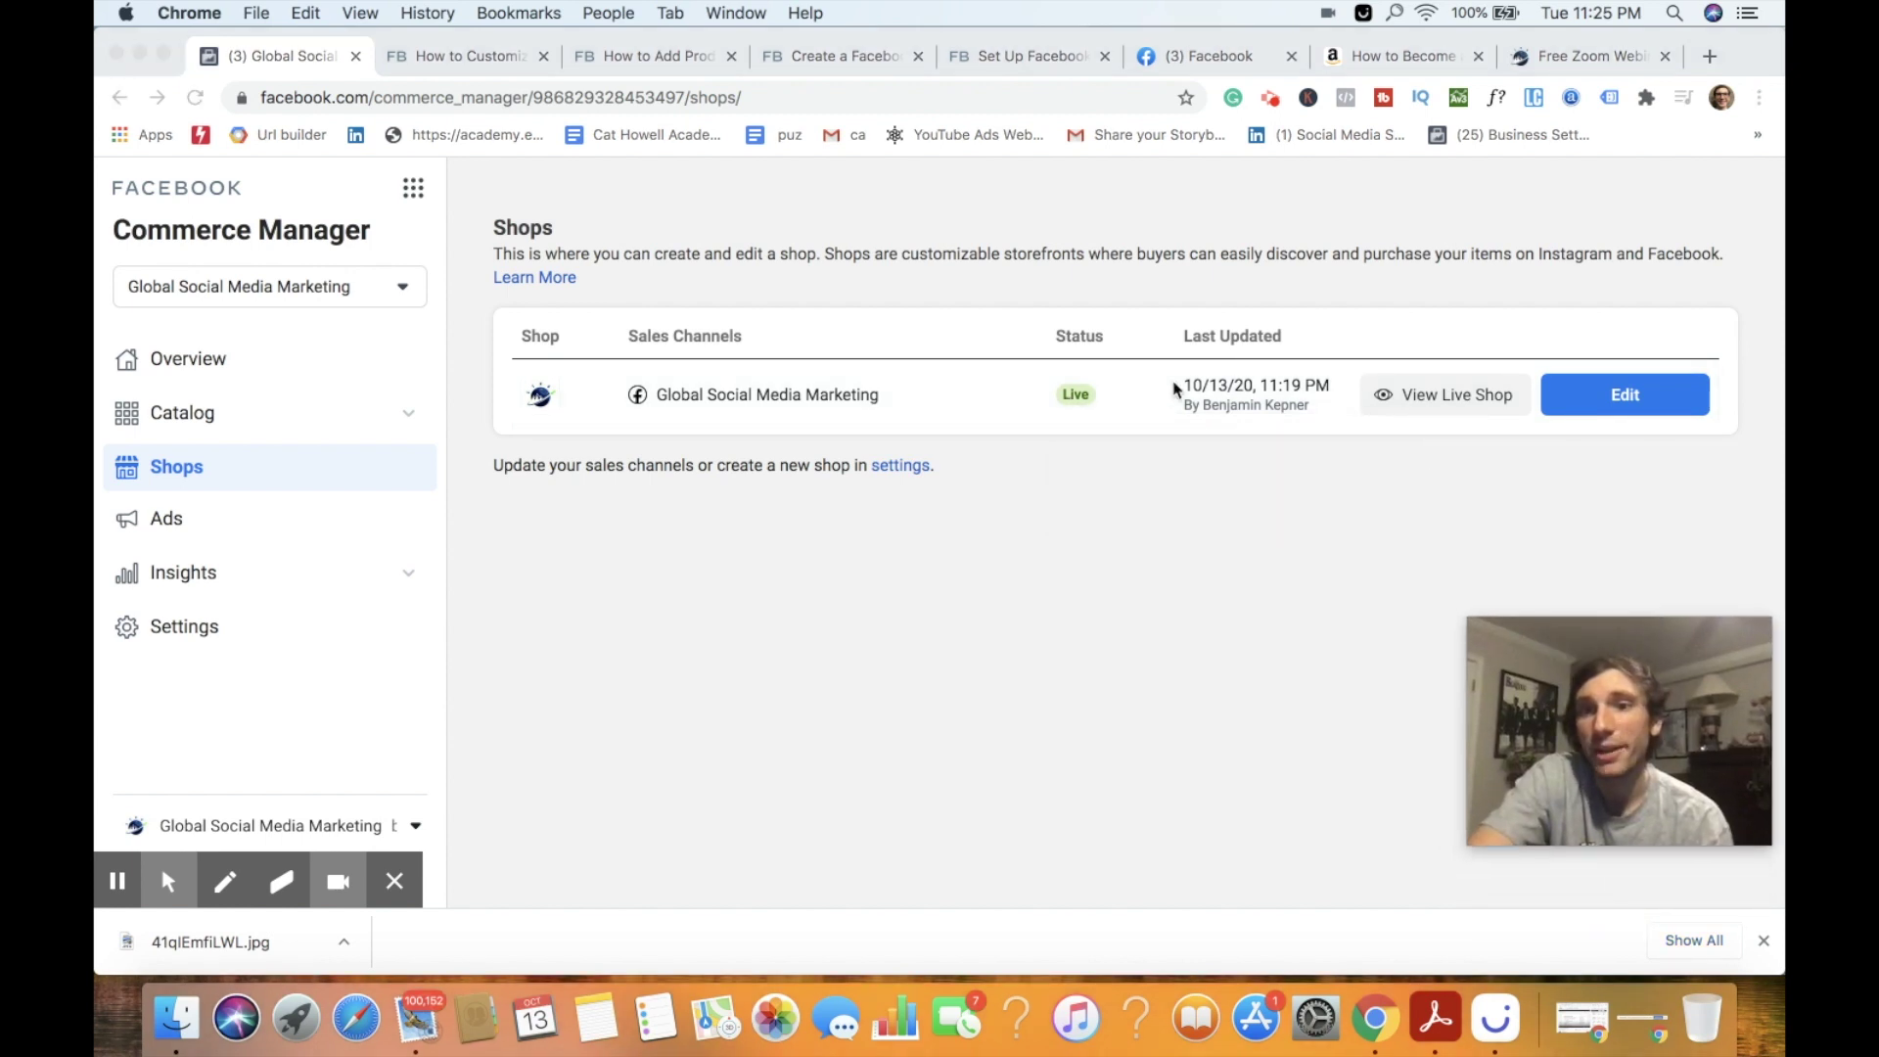
# - View the live shop preview featuring the YouTuber ebook
pyautogui.click(1445, 399)
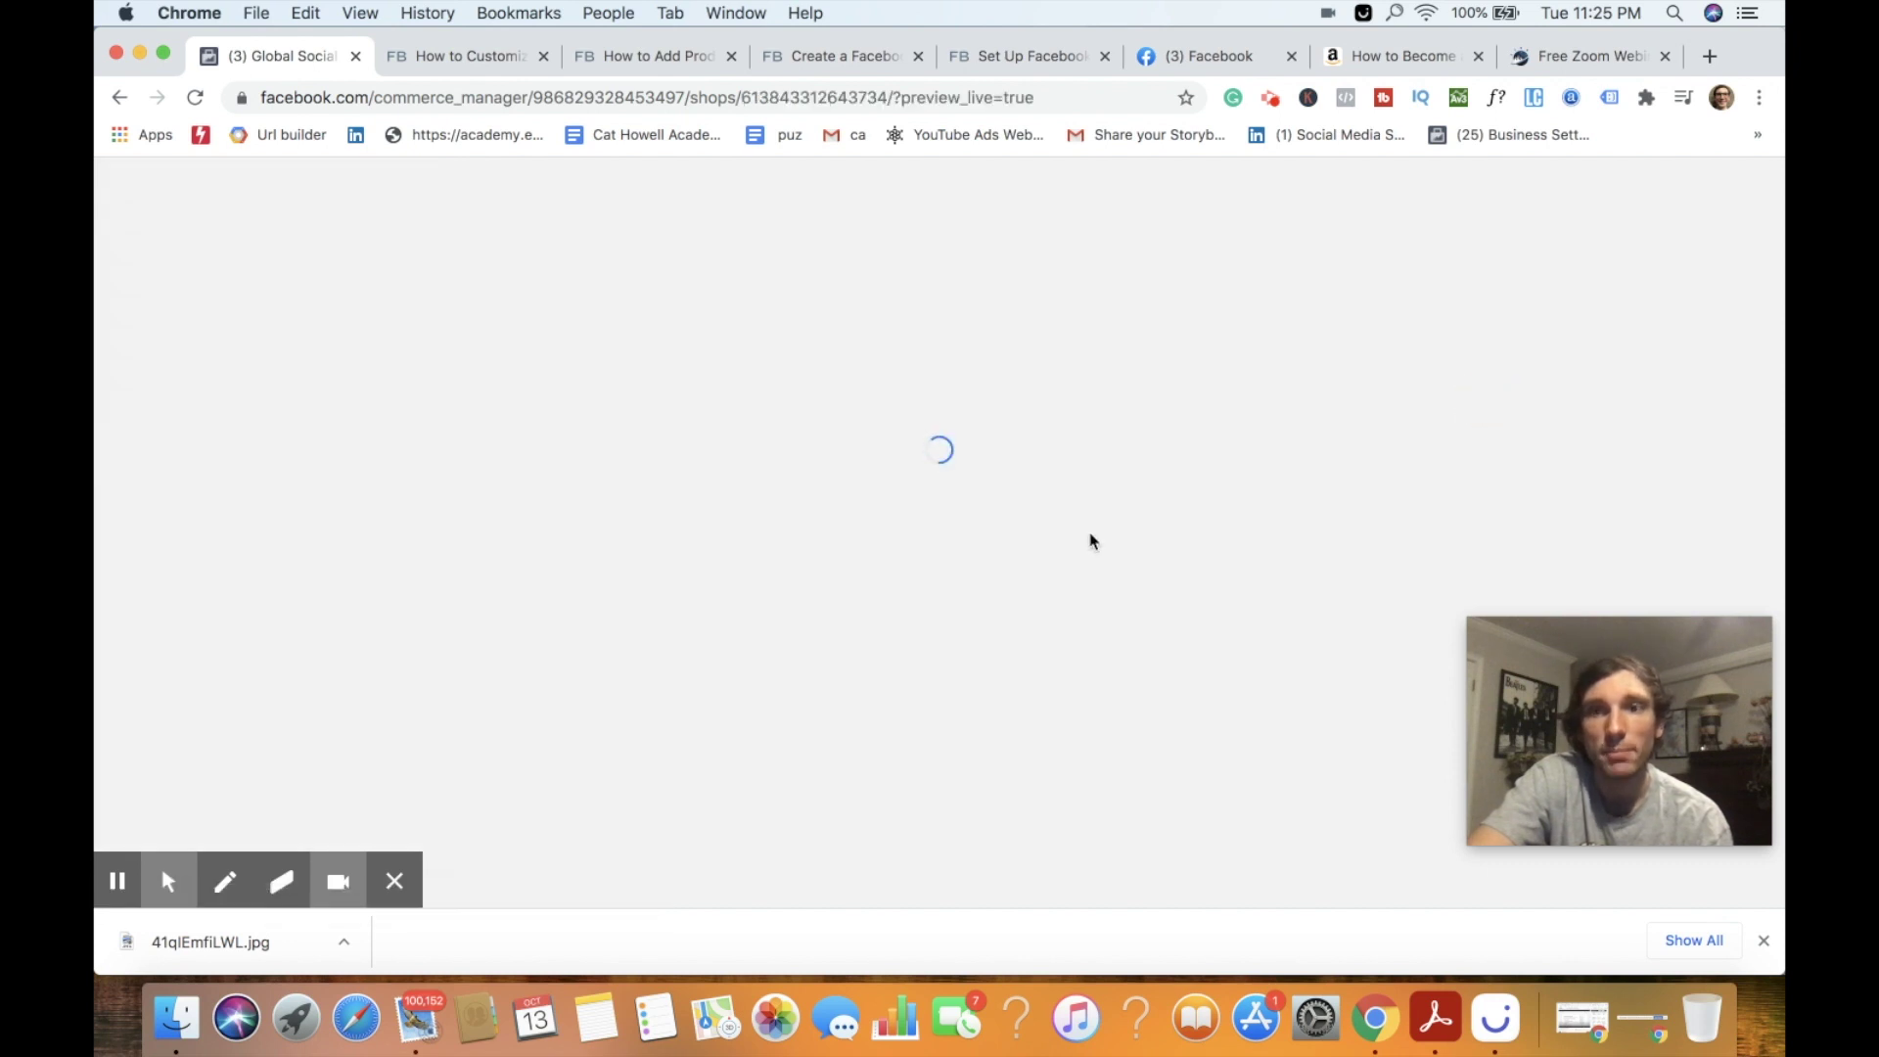
pyautogui.click(394, 881)
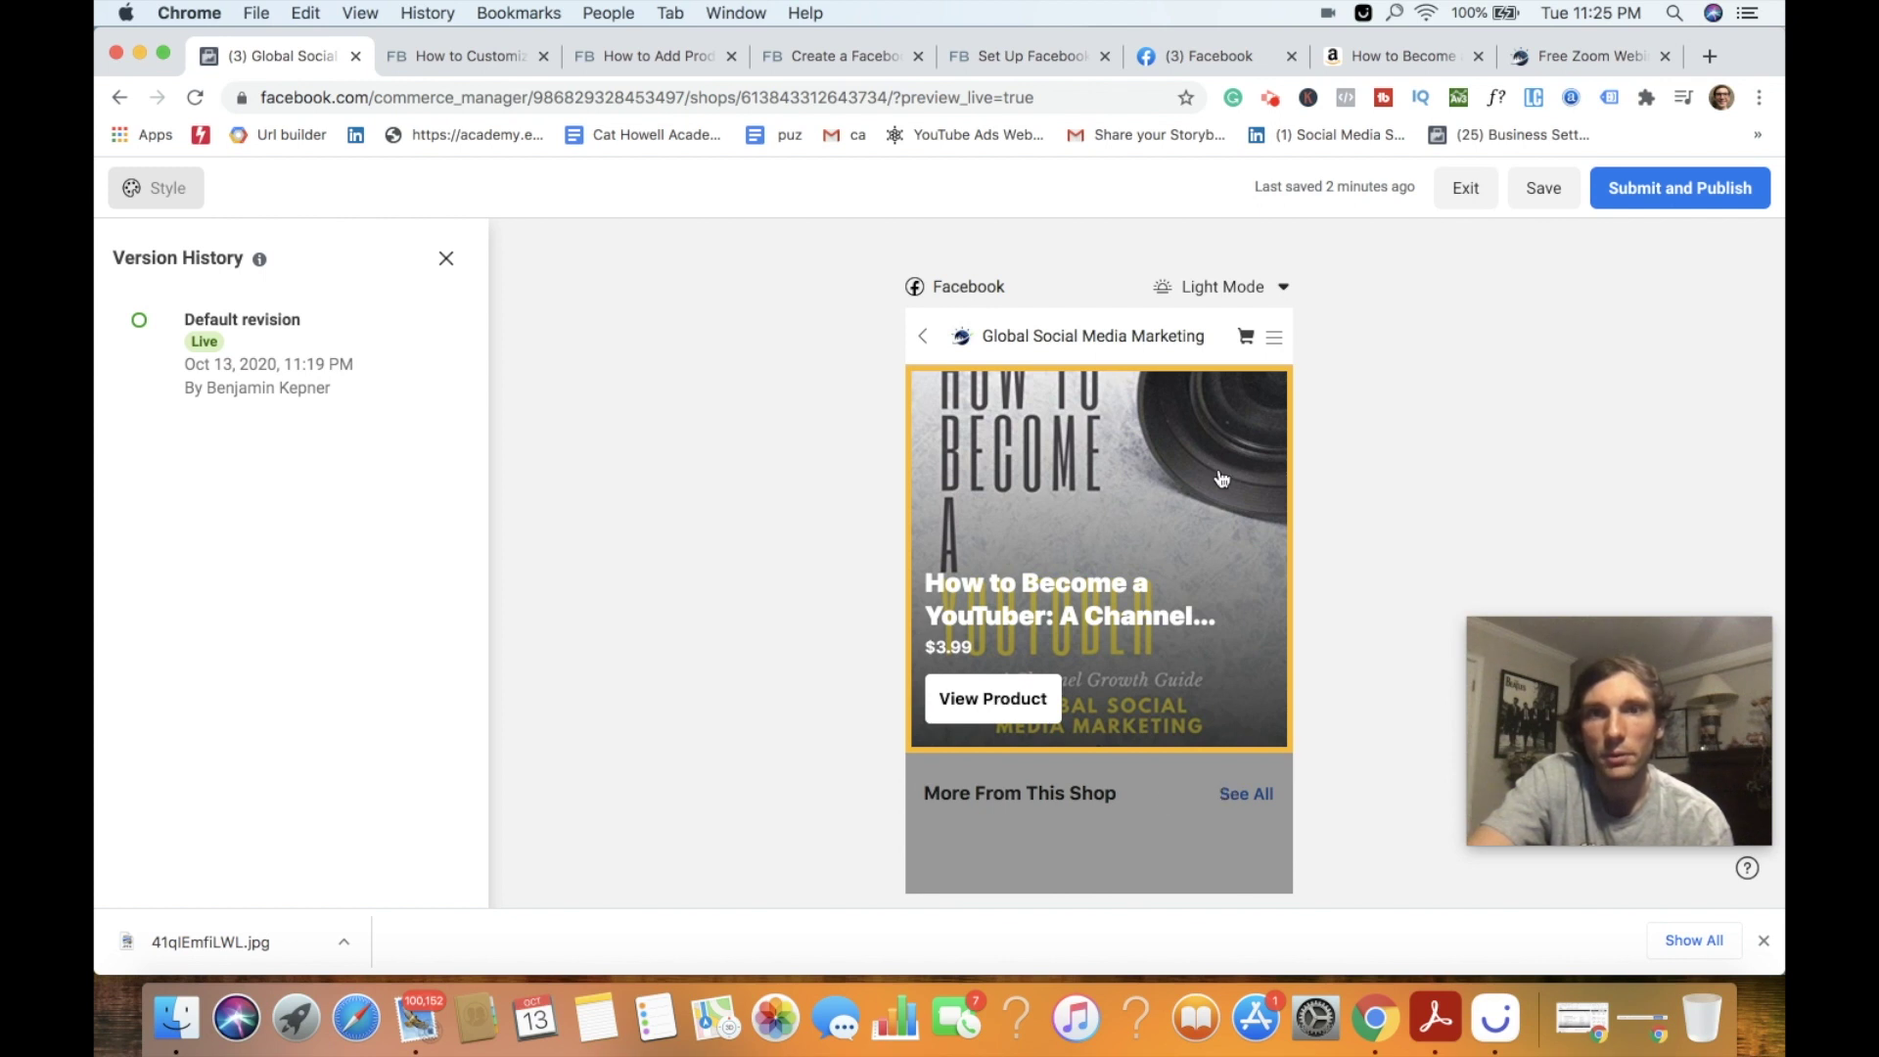
pyautogui.click(1274, 338)
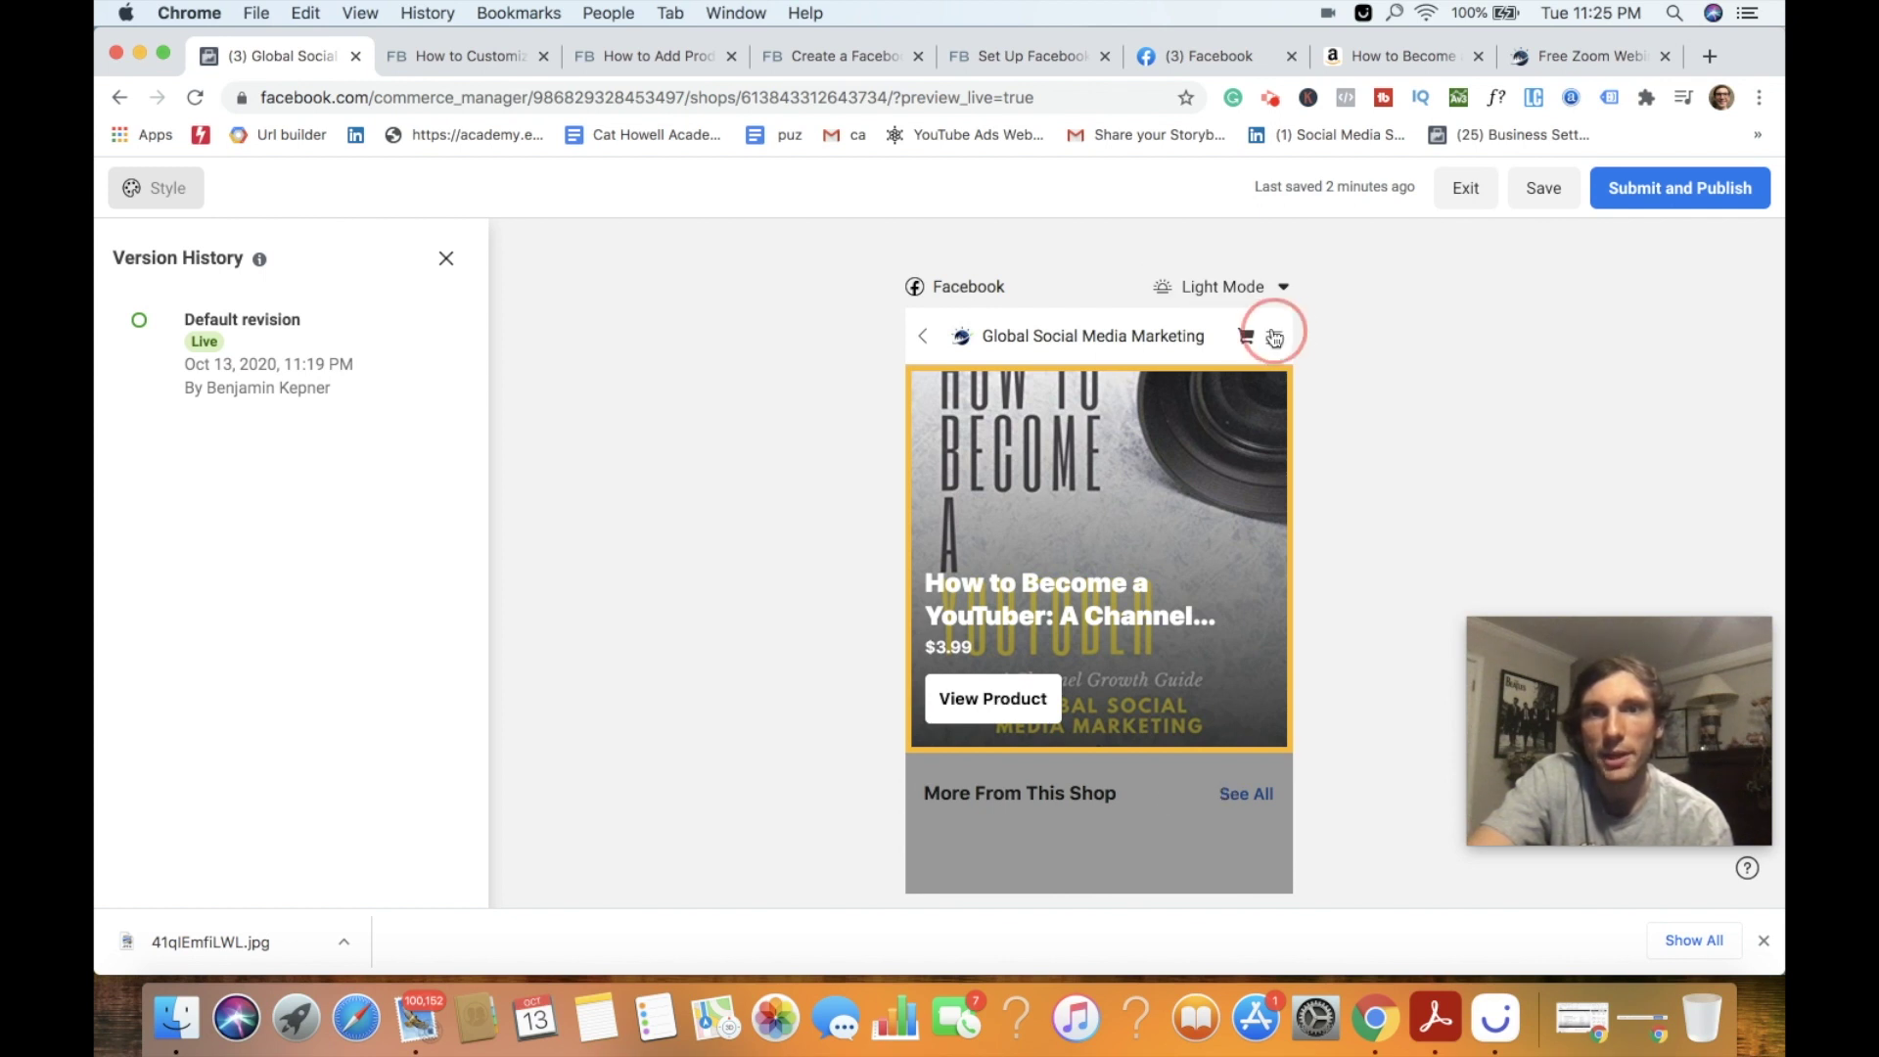
# - Submit and publish the shop a second time and acknowledge the review notice
pyautogui.click(1677, 189)
pyautogui.click(1194, 749)
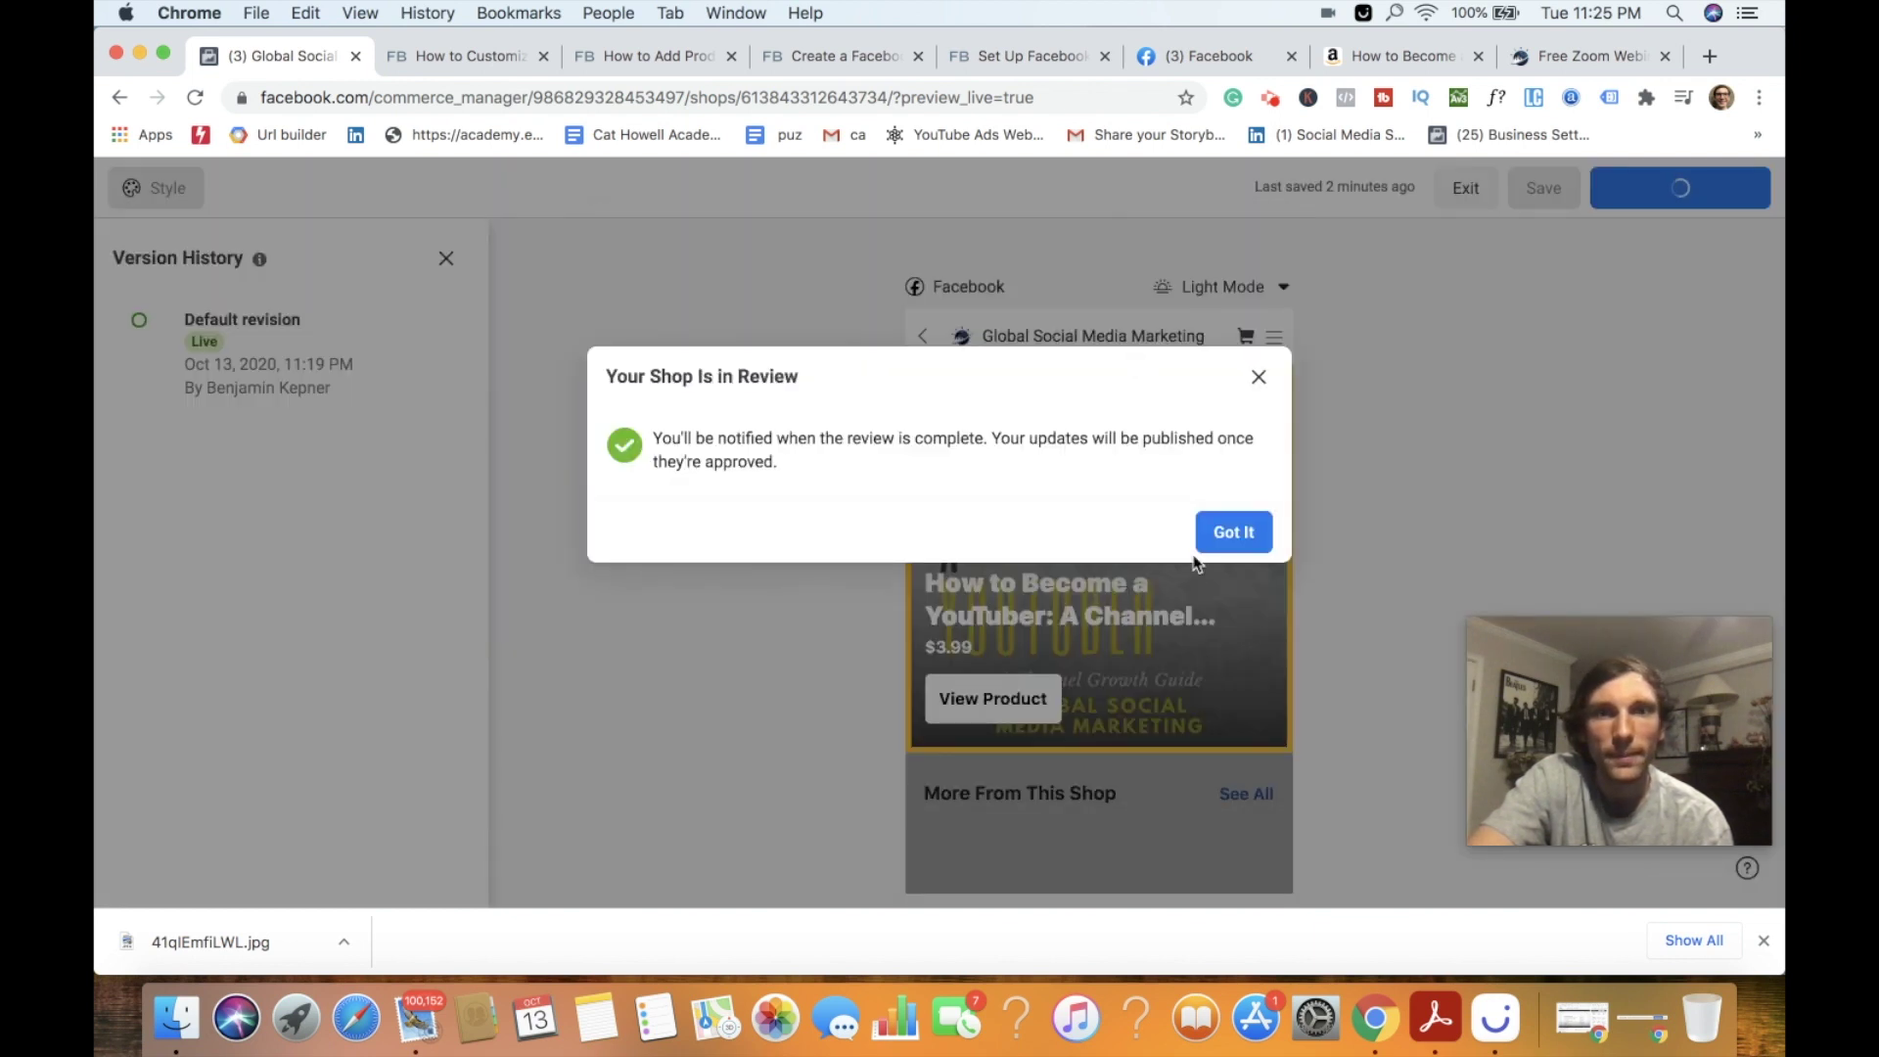
pyautogui.click(1229, 534)
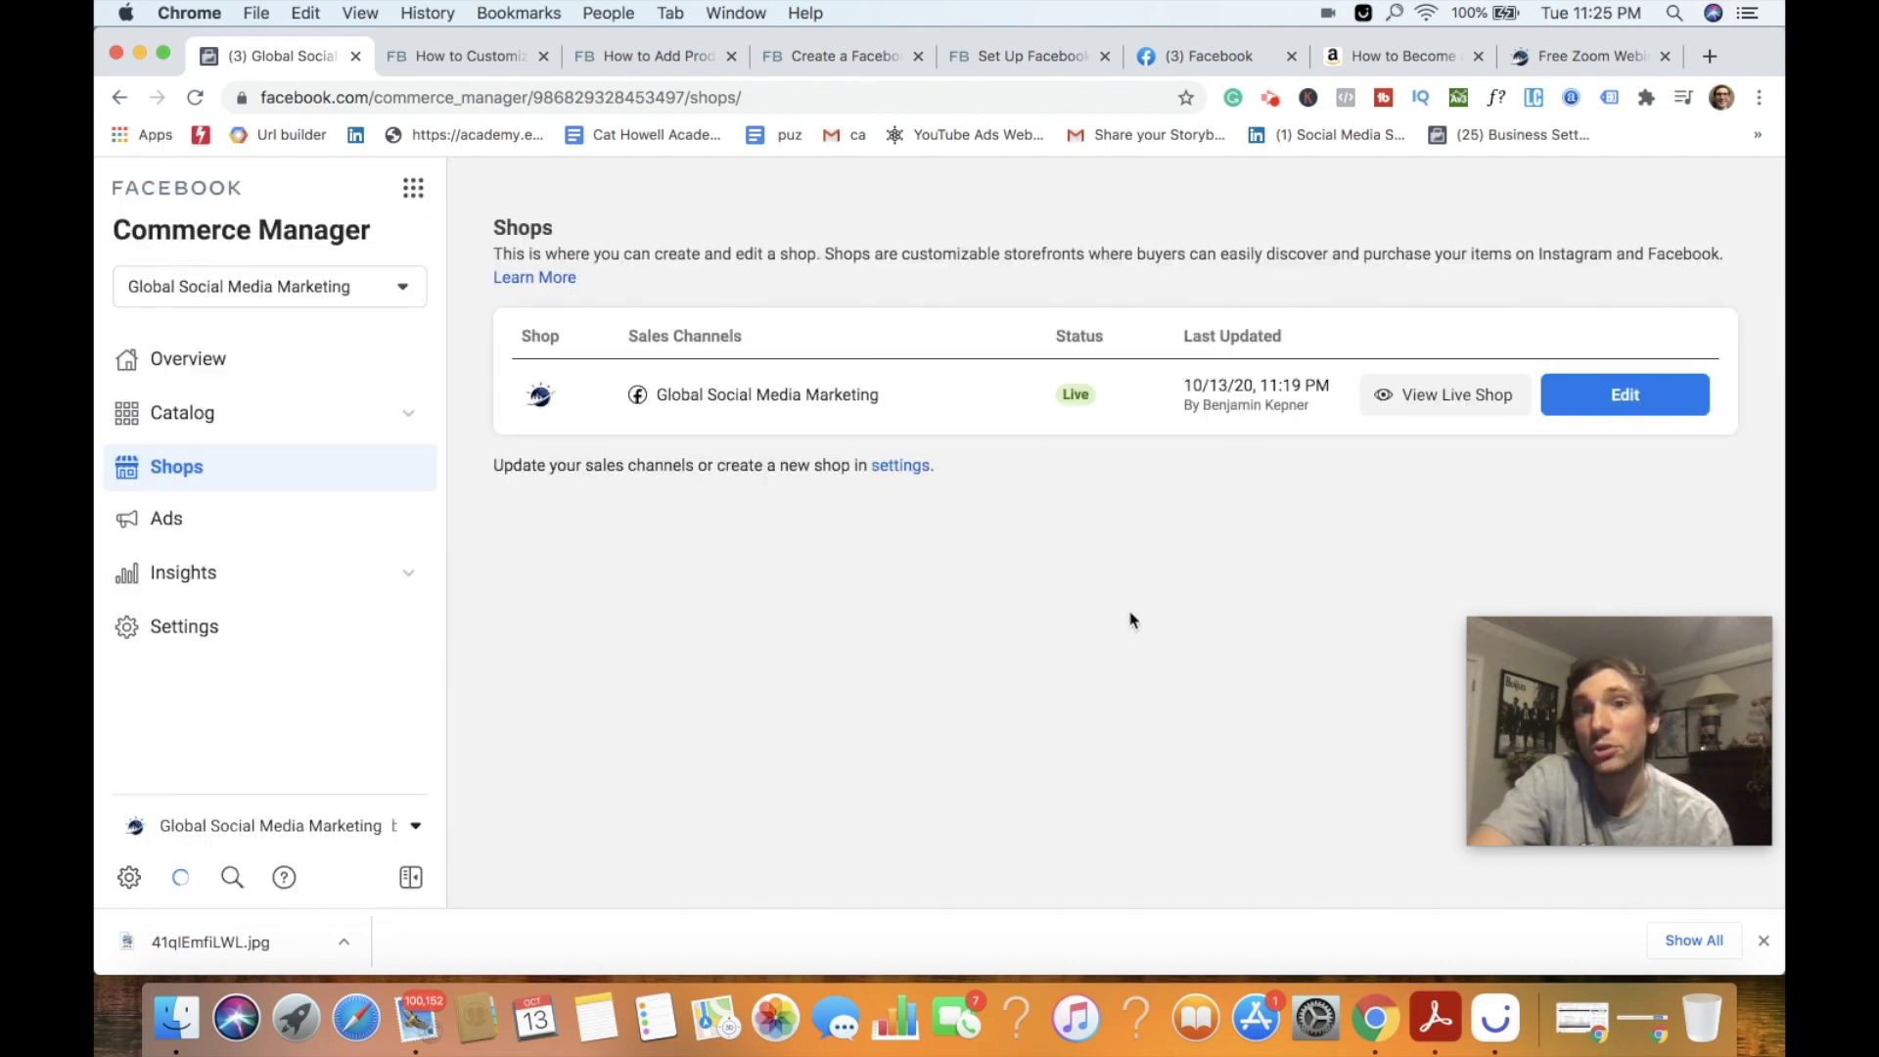